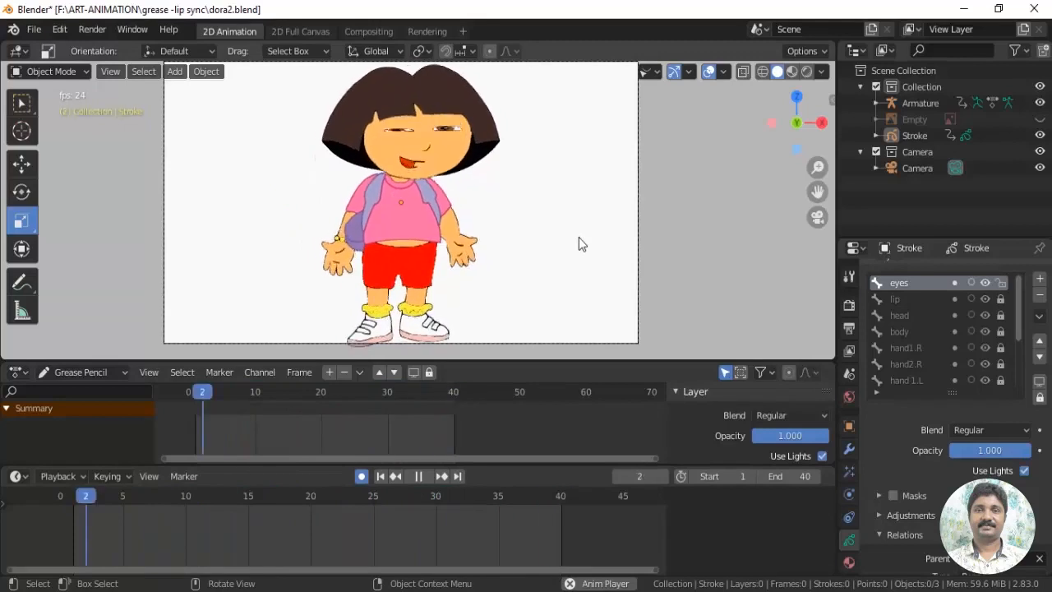
Preview the playback of the finished Dora grease pencil character animation
scroll(579, 237, down, 1)
key(space)
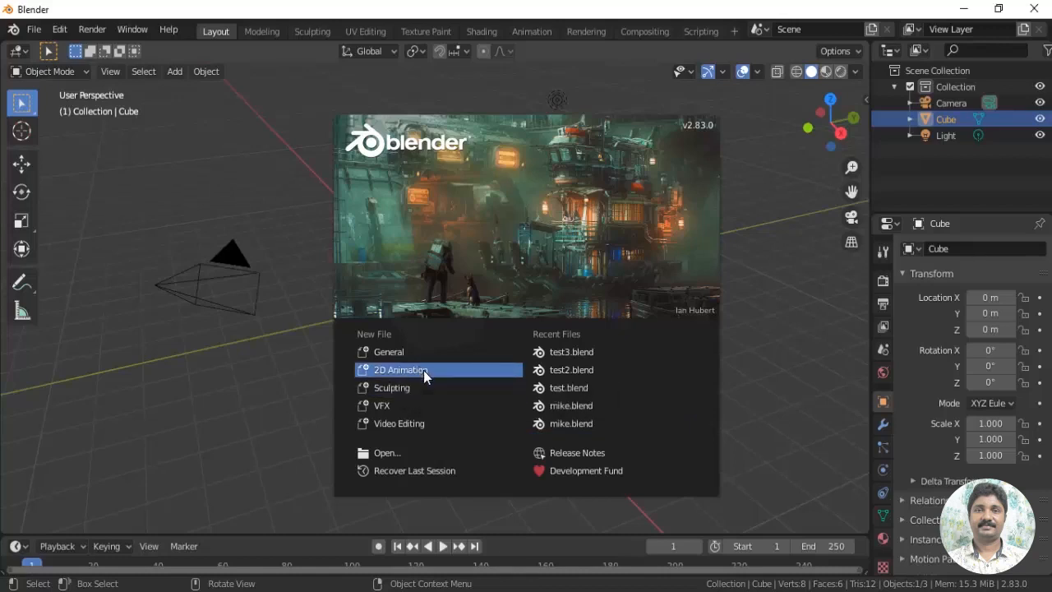
Create a new 2D Animation file and replace it with a new General file
click(423, 370)
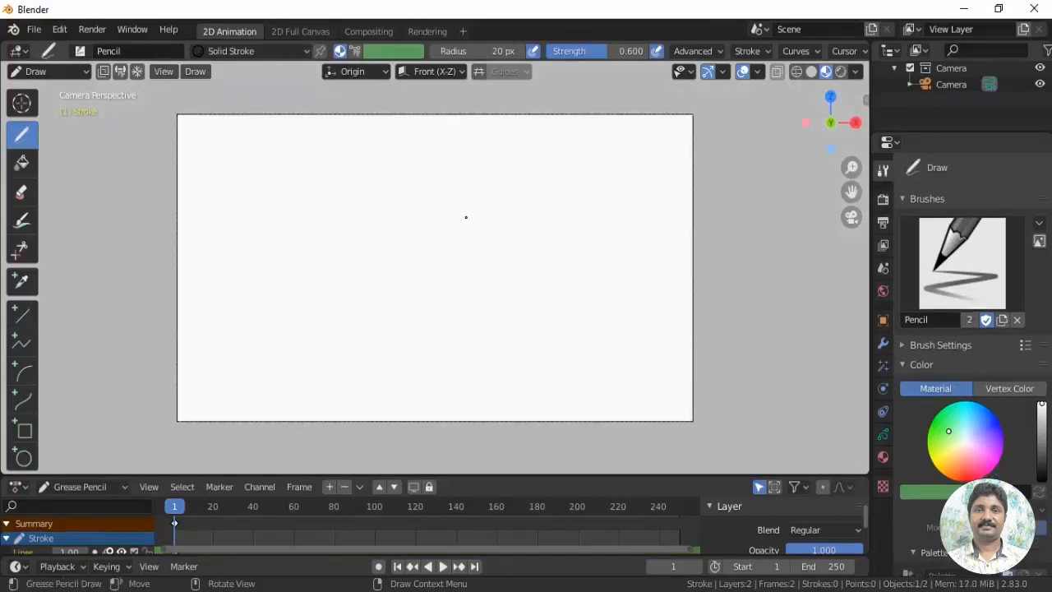
click(34, 30)
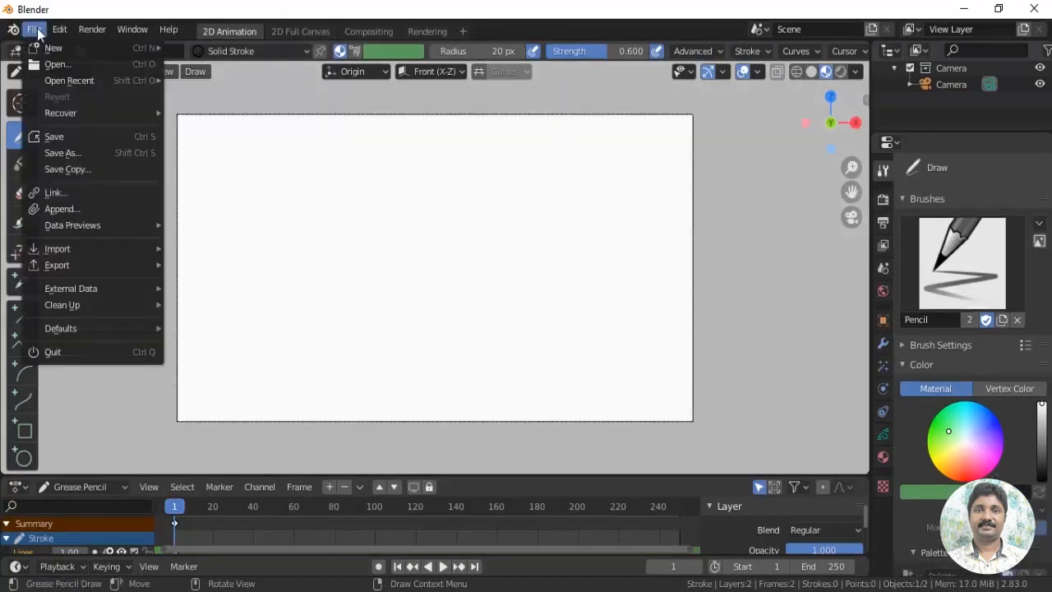
mouse_move(86, 49)
click(193, 52)
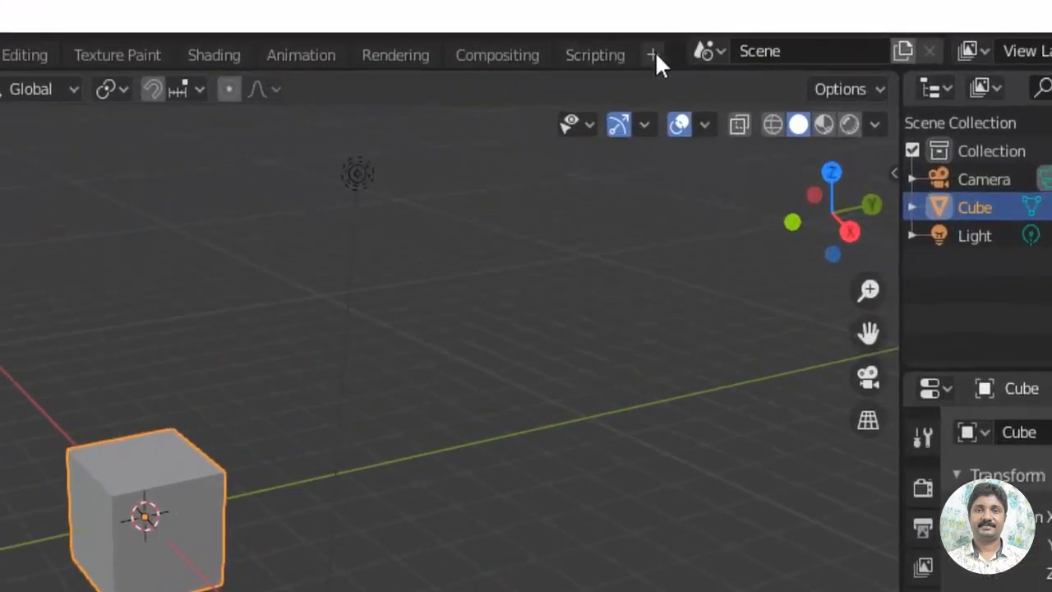
Add the 2D Animation workspace to the General file and check the cube through the camera
click(653, 54)
mouse_move(633, 138)
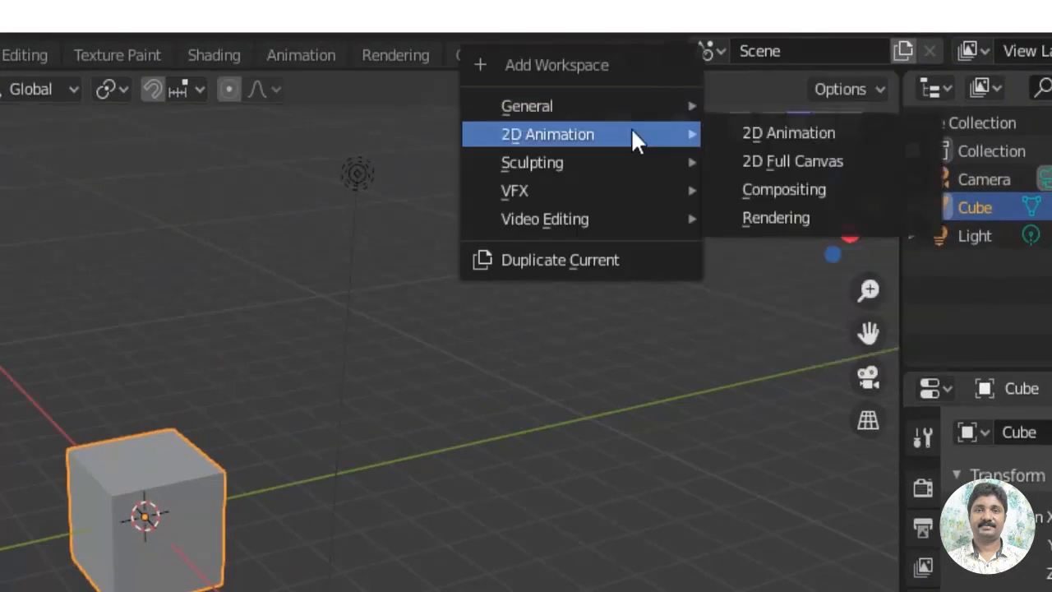
click(773, 133)
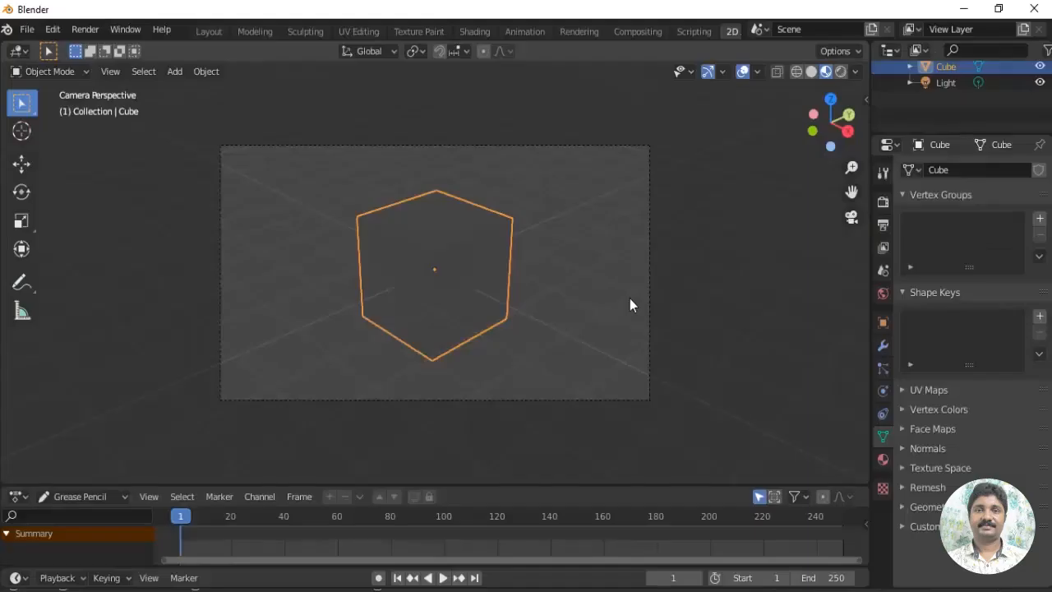
middle_drag(630, 299, 643, 333)
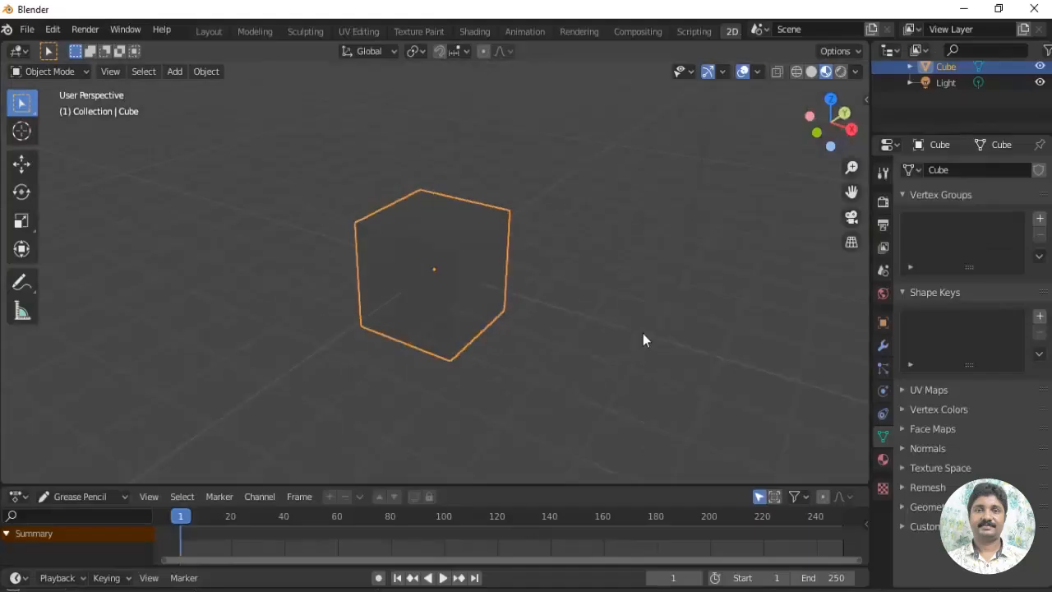
key(KP_0)
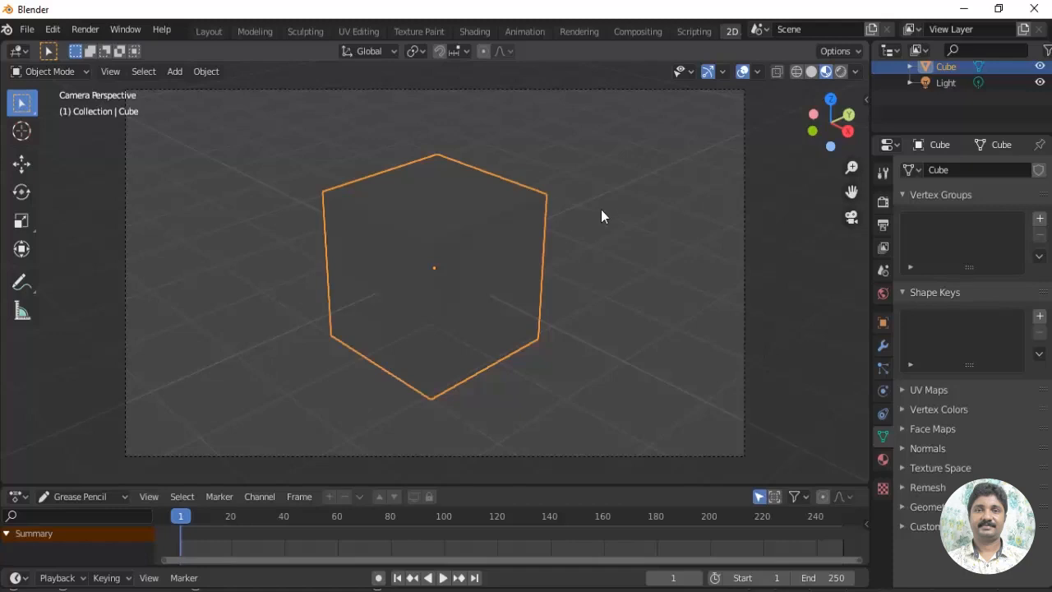
Start a new file from the 2D Animation template
click(28, 30)
mouse_move(55, 49)
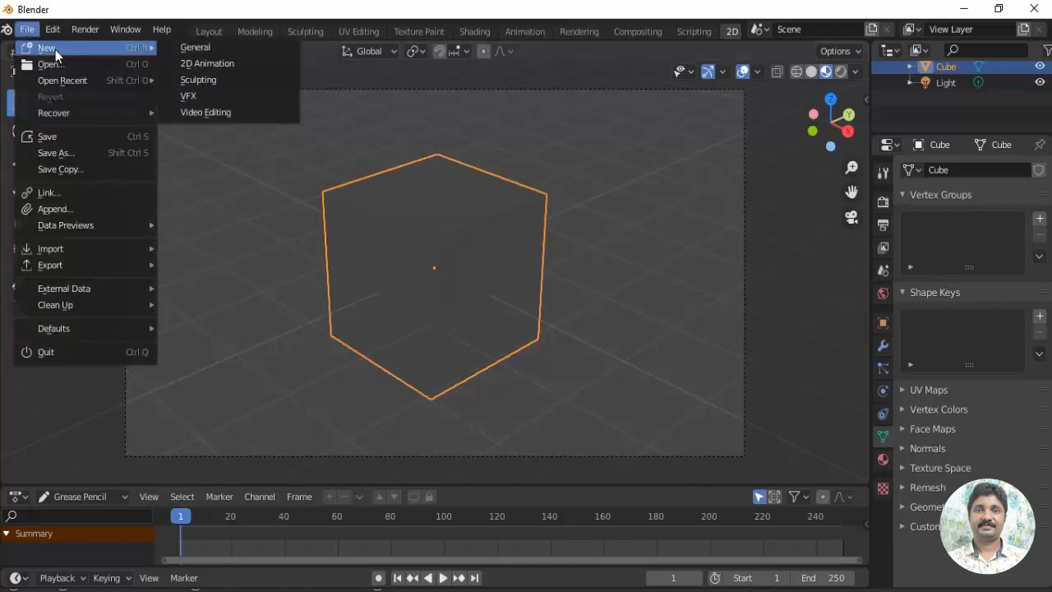
click(195, 64)
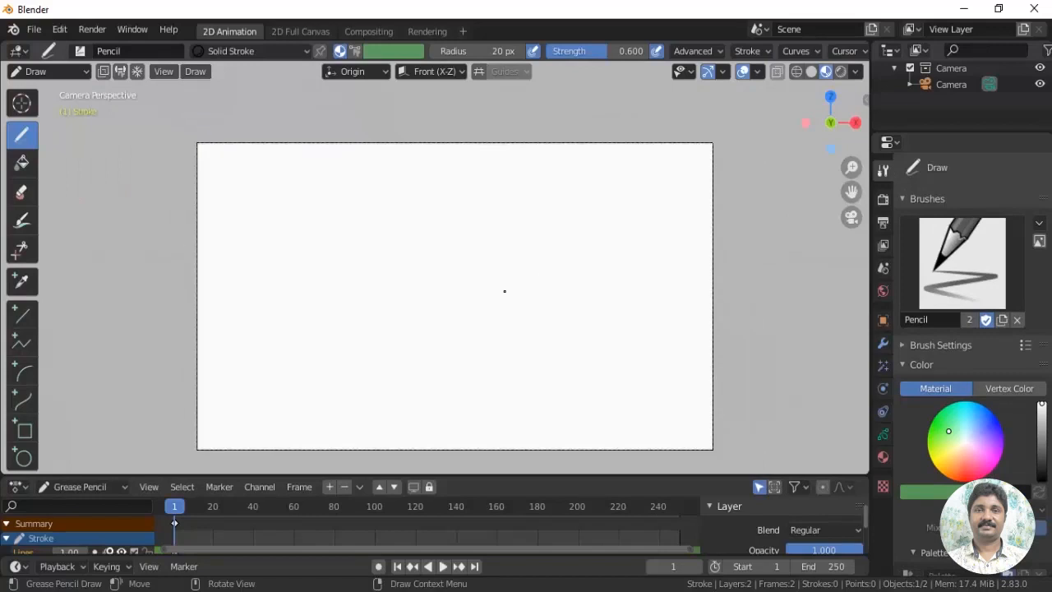
scroll(483, 291, up, 1)
shift+middle_drag(479, 288, 477, 250)
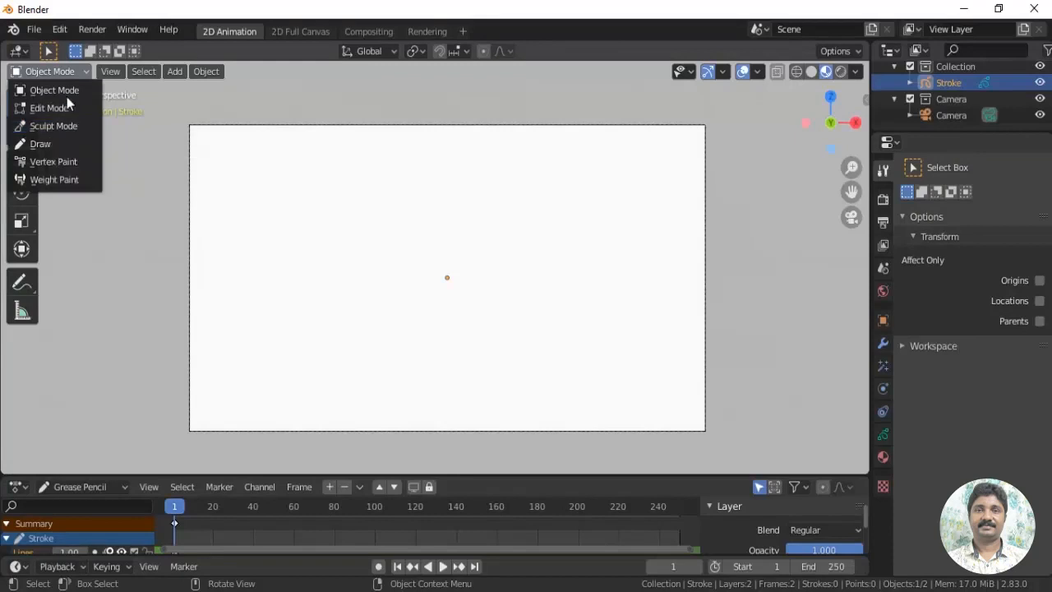
In Object Mode, add dora-the-explorer-clip-art-png-clip-art.png from the "grease -lip sync" folder as a reference image
click(69, 91)
click(173, 72)
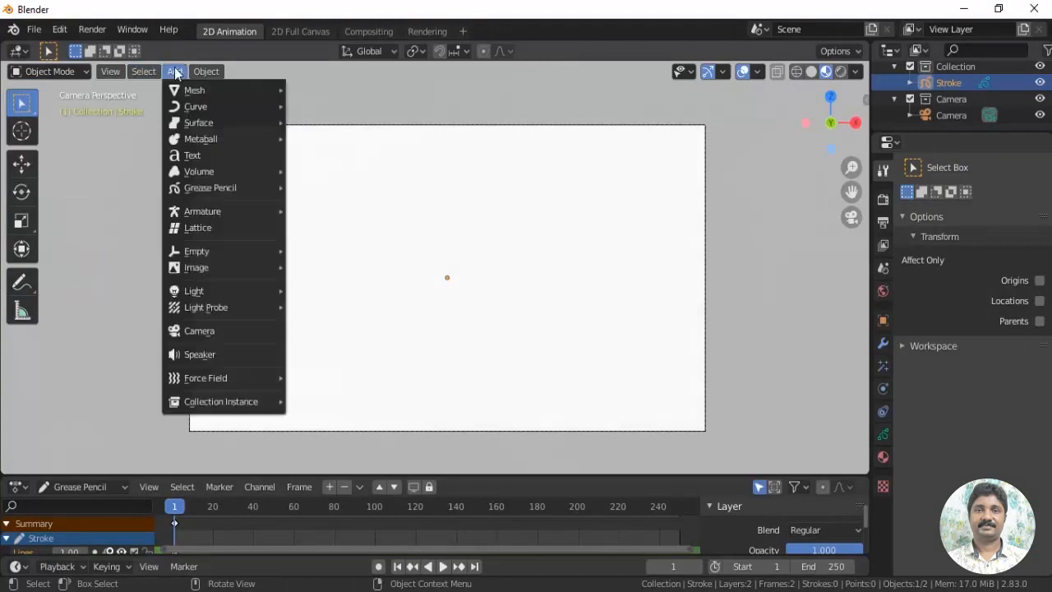
mouse_move(238, 268)
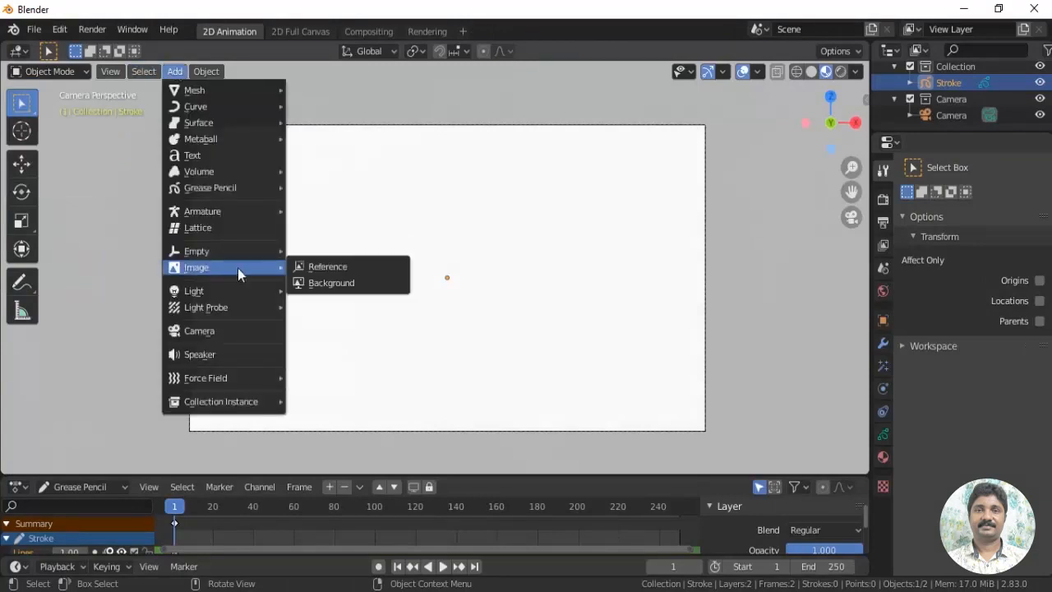
click(345, 275)
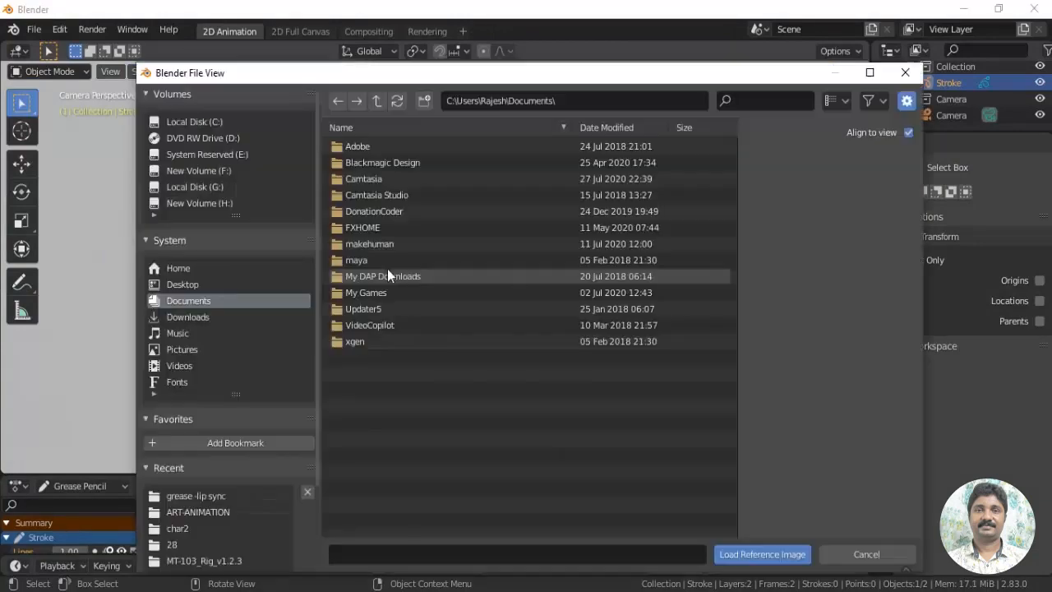
click(196, 496)
click(383, 149)
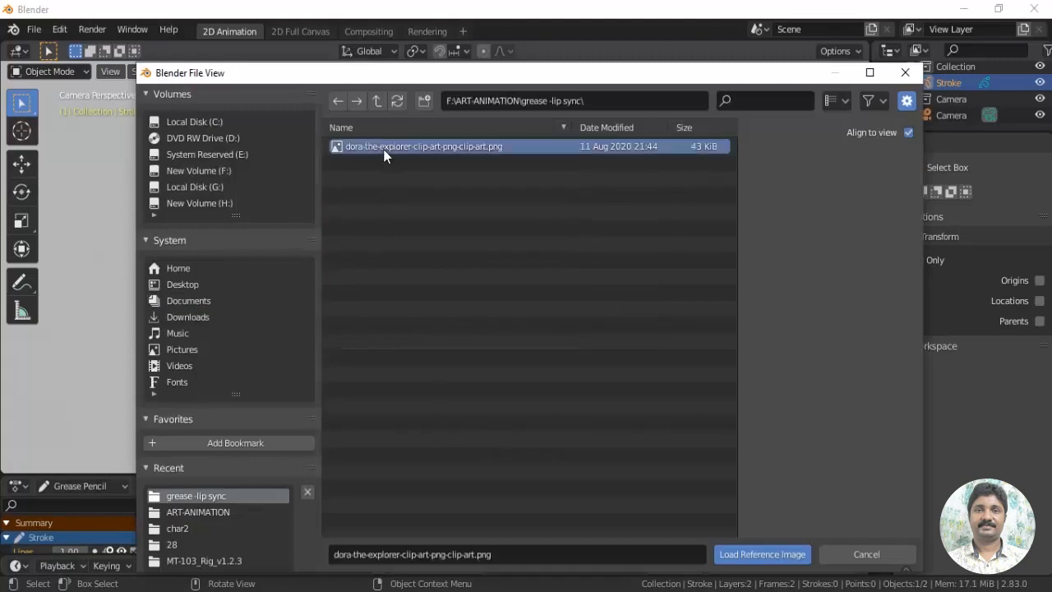
click(773, 557)
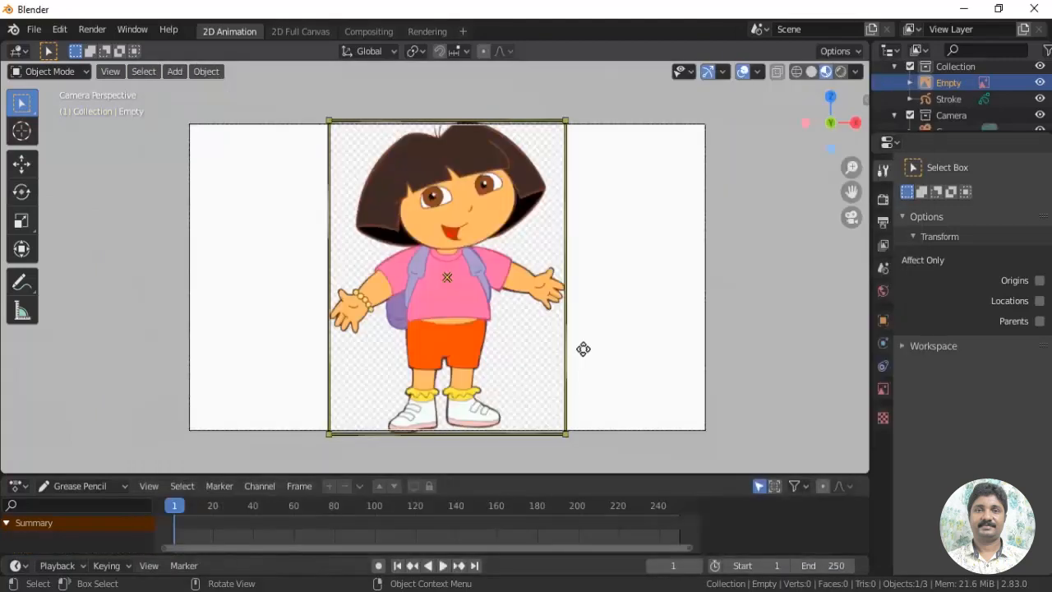
scroll(593, 345, up, 1)
scroll(665, 342, down, 2)
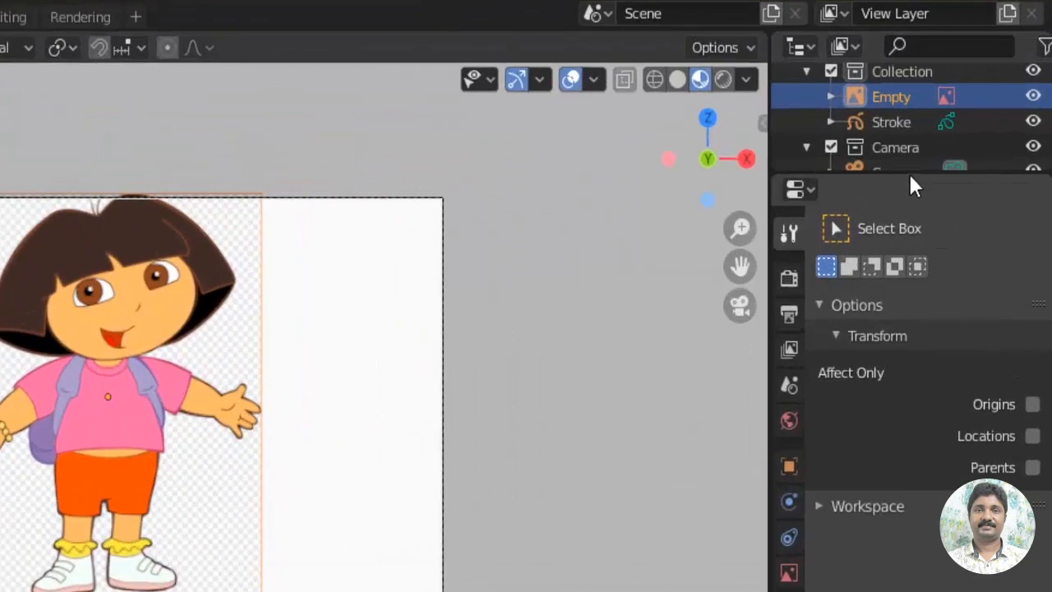
Enlarge the scene outliner and toggle the reference image's visibility off and back on
drag(909, 172, 910, 339)
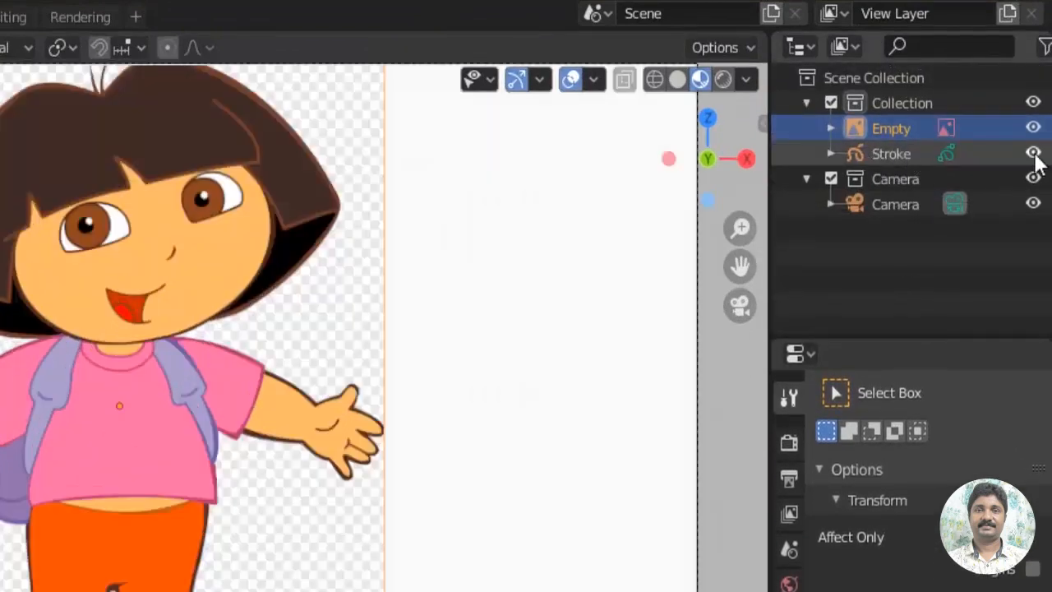
click(1038, 128)
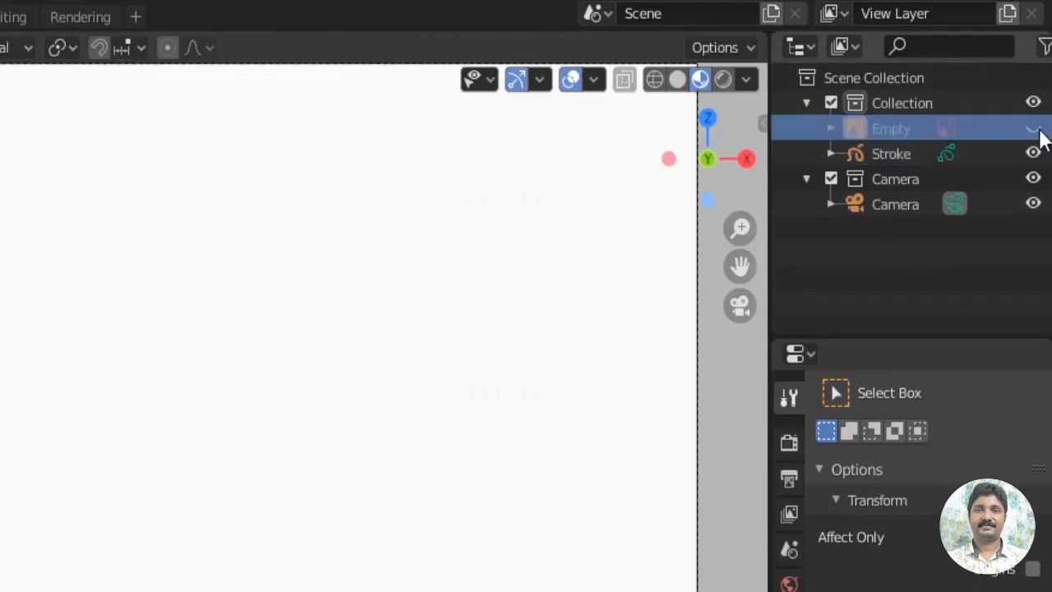
click(1035, 129)
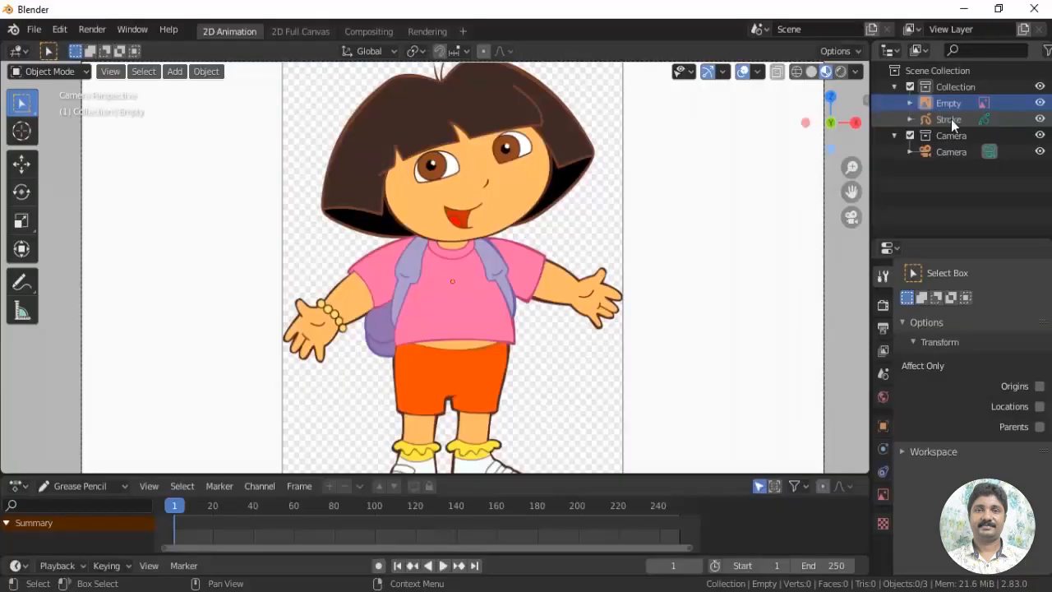
Select the Stroke object, look over its materials, and display its grease pencil layers
click(952, 119)
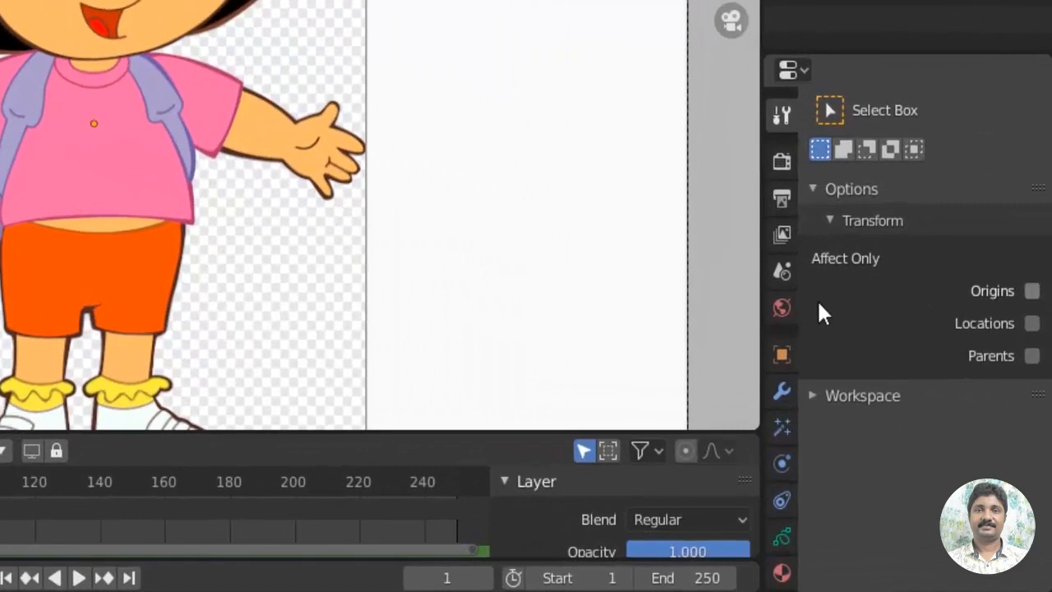
scroll(780, 479, down, 2)
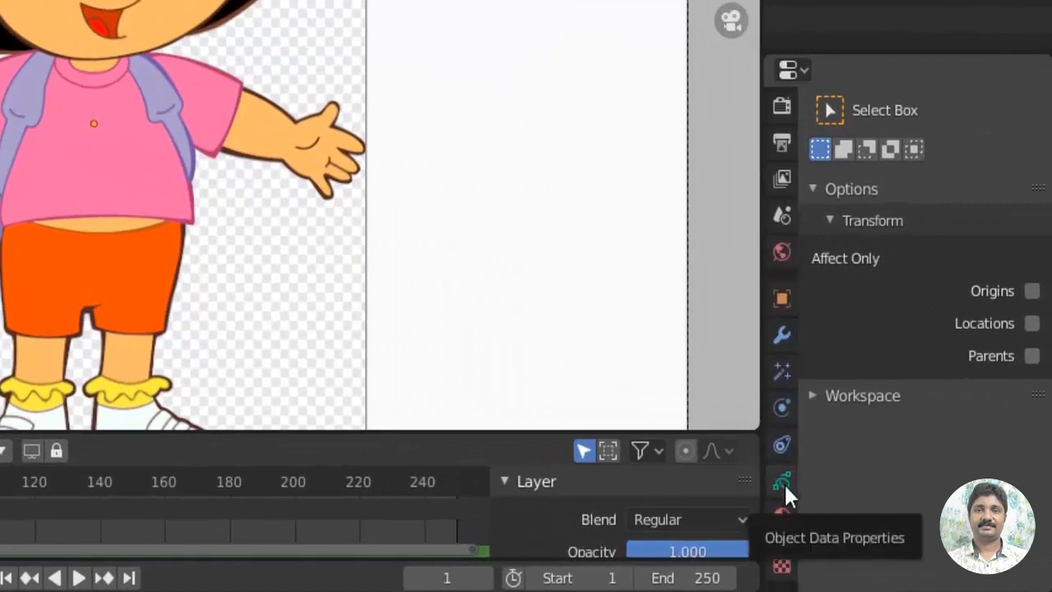
click(784, 483)
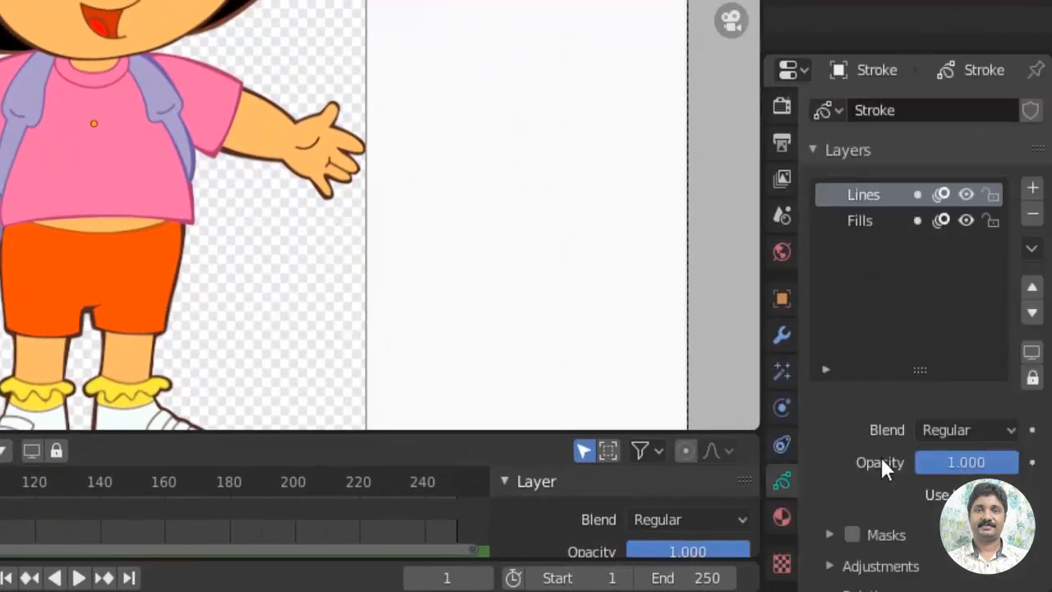
click(777, 517)
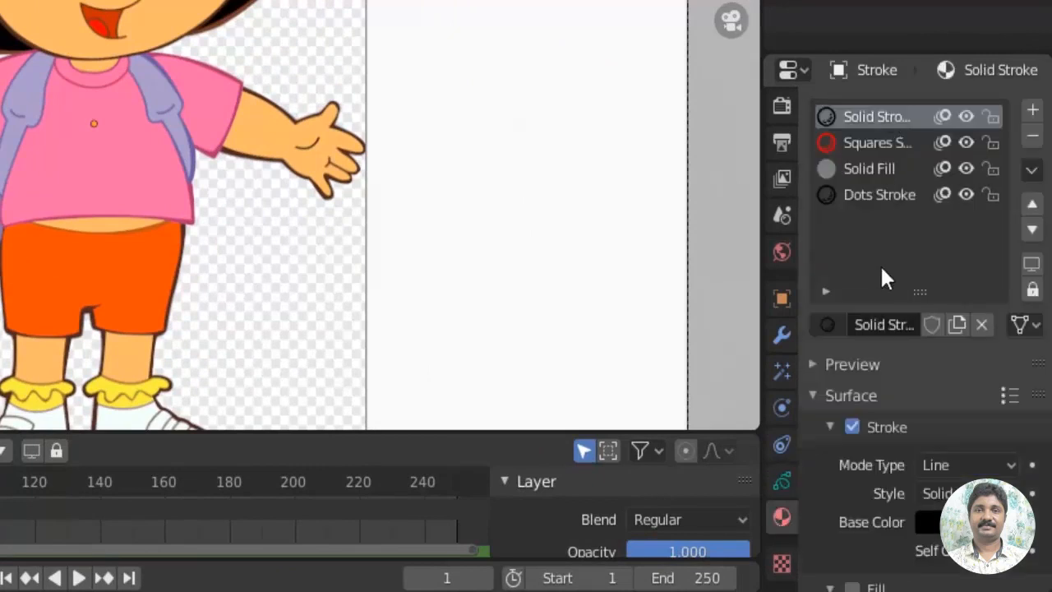
click(786, 484)
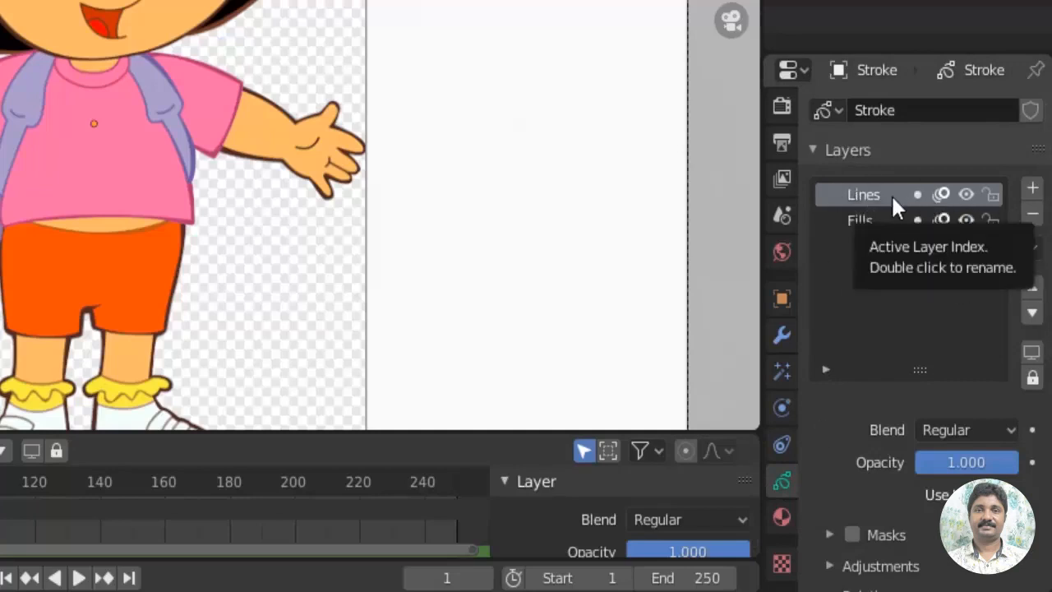
Remove the Stroke object's Lines and Fills layers and add a single layer named "head" in their place
click(1033, 216)
click(1033, 217)
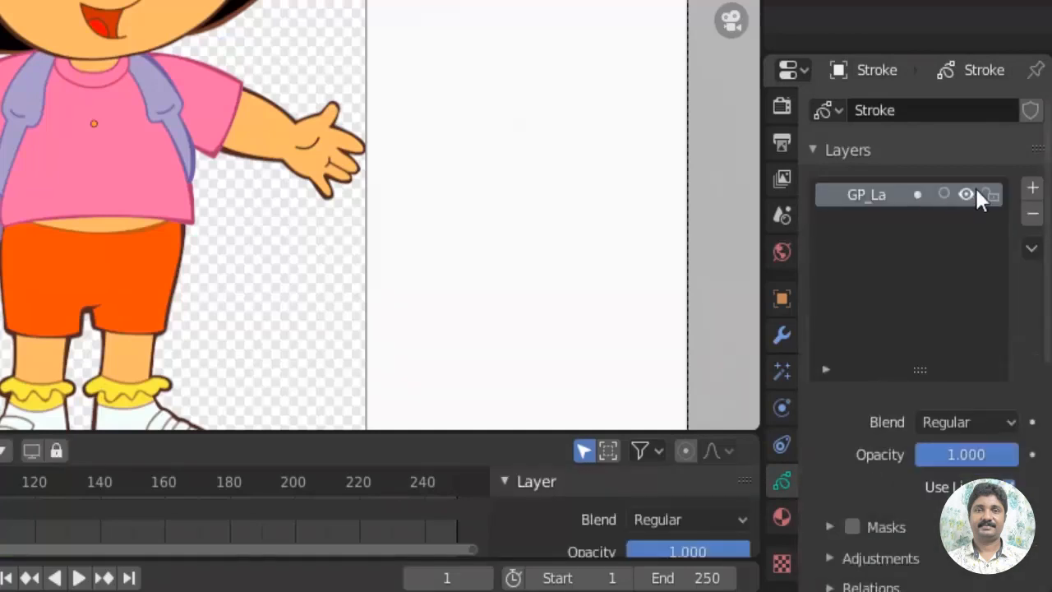
double_click(871, 198)
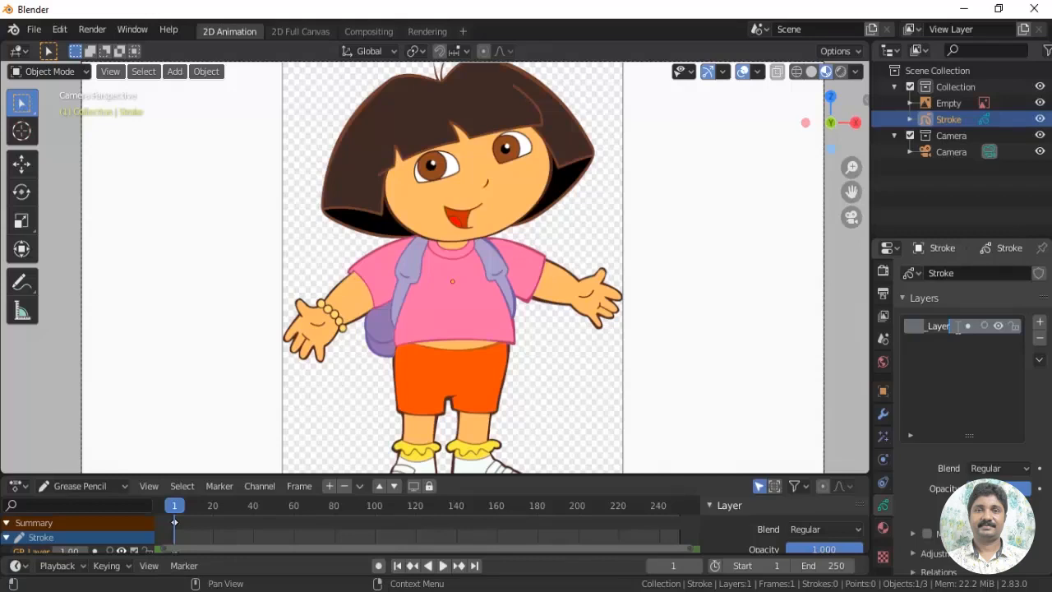
text(head)
key(Return)
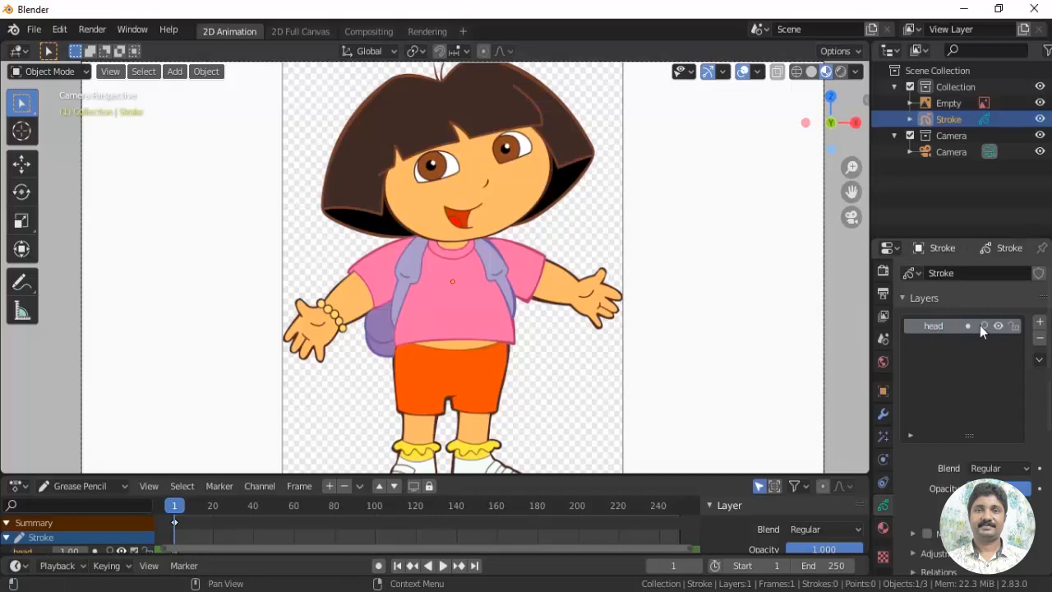
Switch the Stroke object to Draw mode for tracing the character's head
scroll(551, 177, up, 4)
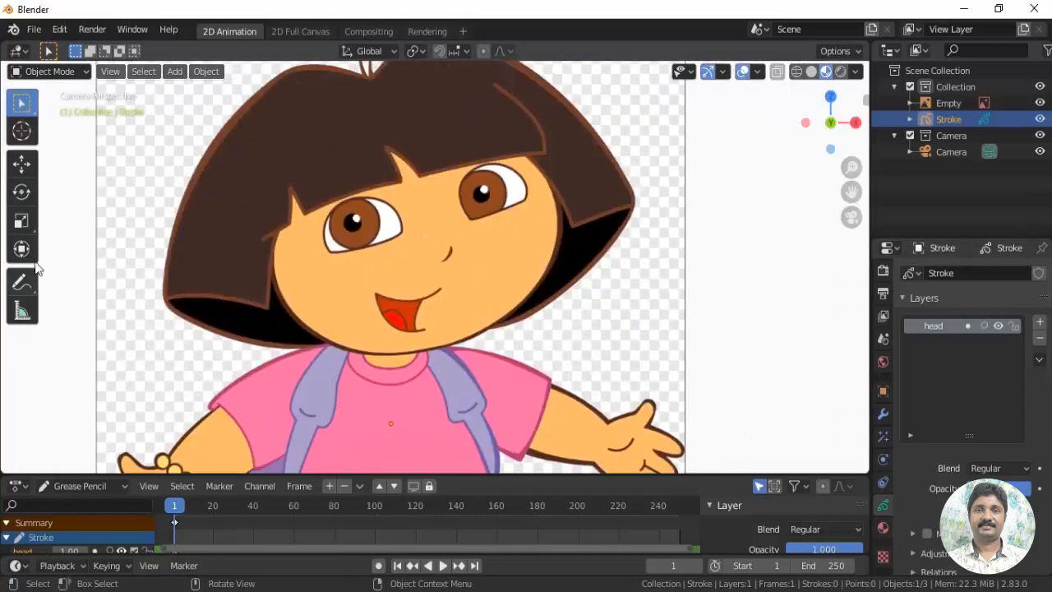
click(49, 72)
click(42, 145)
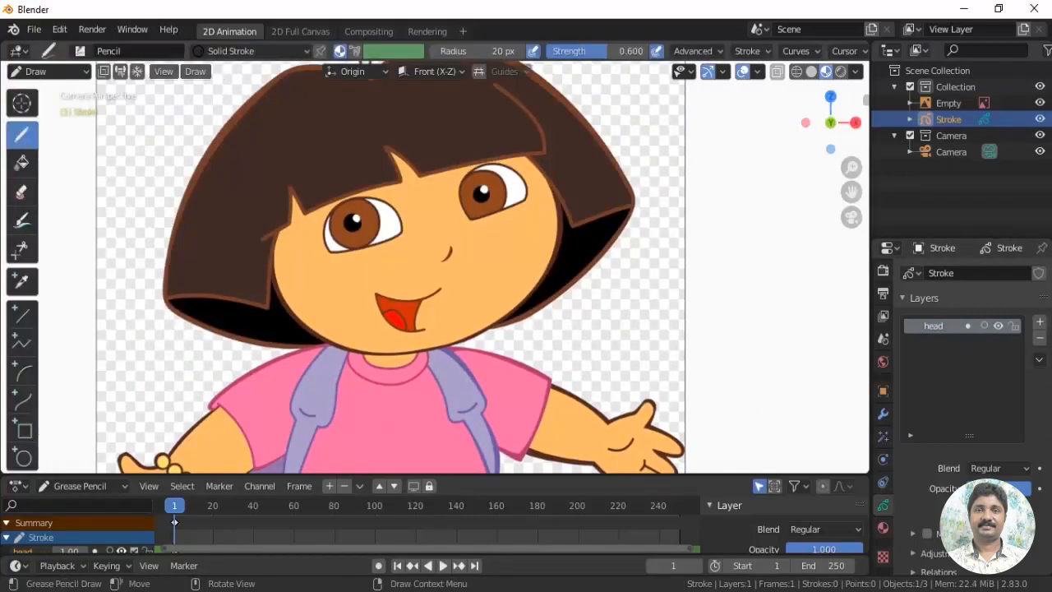
scroll(186, 354, down, 2)
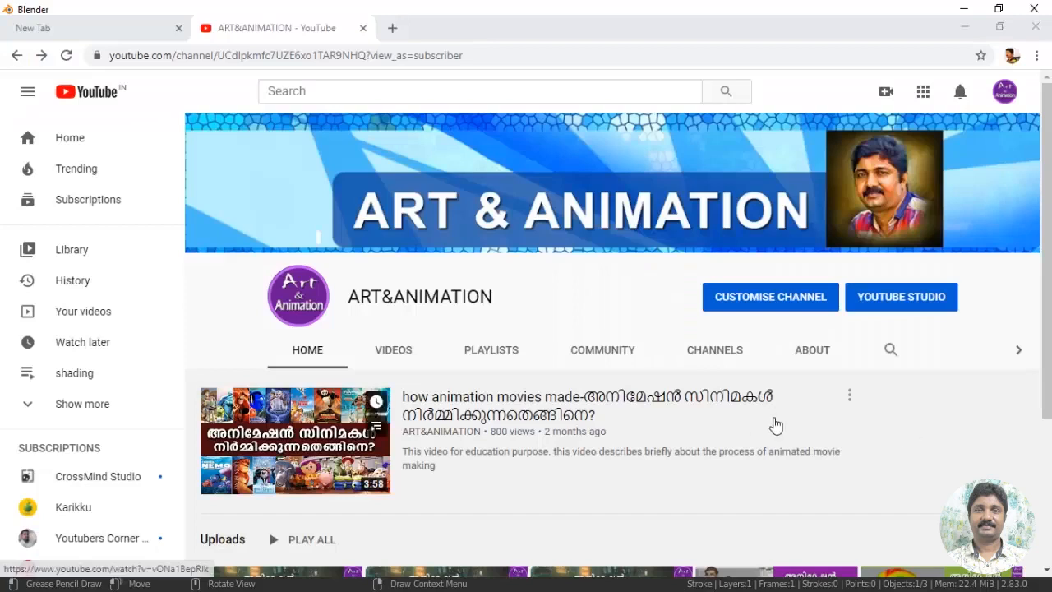
Switch to the browser and open the full "grease pencil" playlist on the ART&ANIMATION YouTube channel
scroll(1020, 354, down, 2)
scroll(1028, 411, down, 1)
scroll(1019, 369, up, 2)
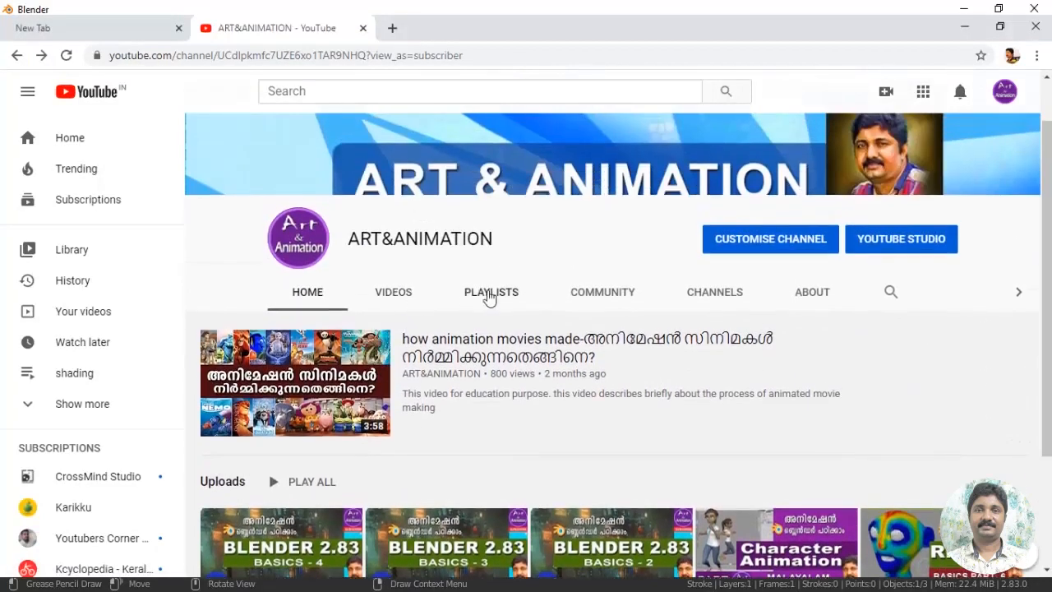
click(468, 295)
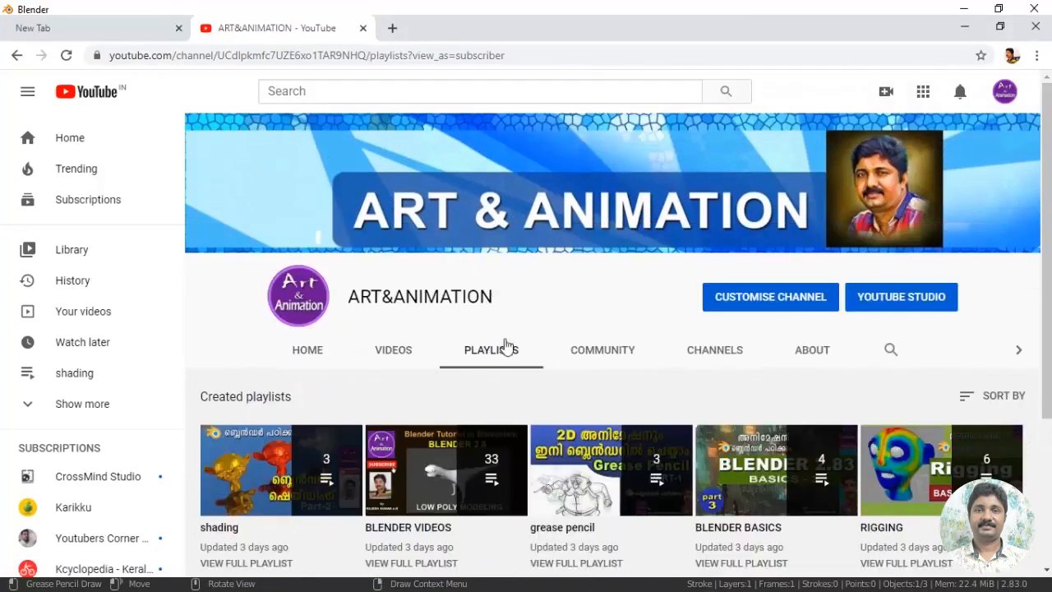
scroll(507, 343, down, 3)
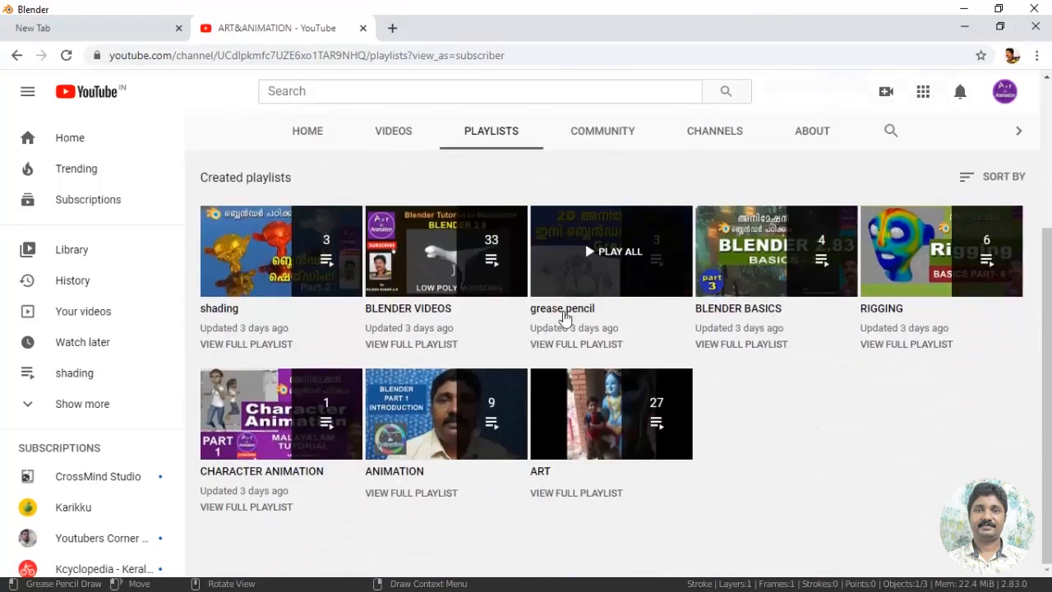
click(581, 346)
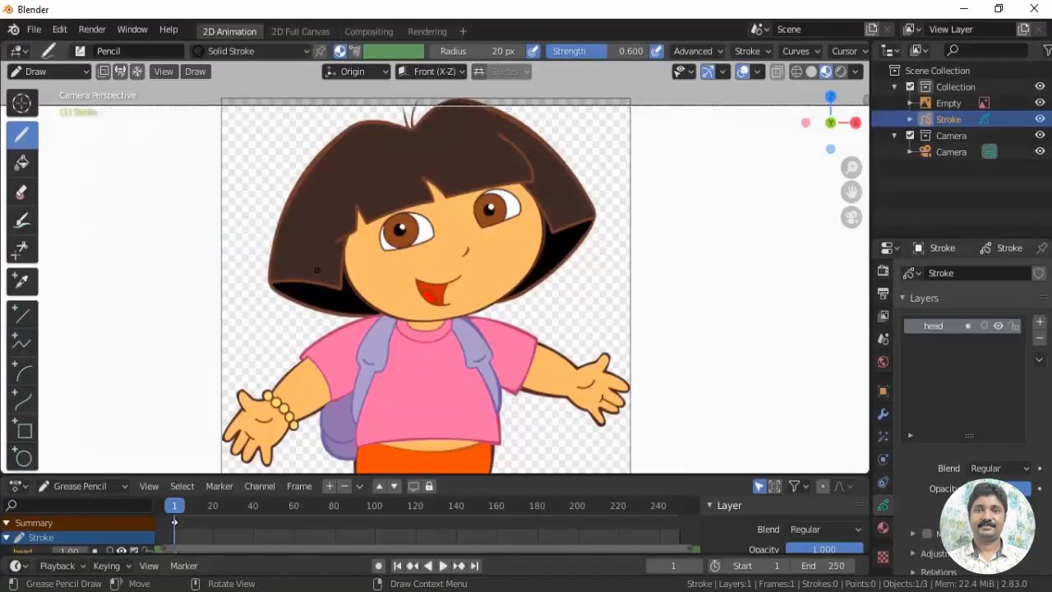
Trace the lower edge of the left-hand hair section with the Curve tool, bending it to the reference
scroll(69, 365, down, 1)
scroll(68, 365, up, 1)
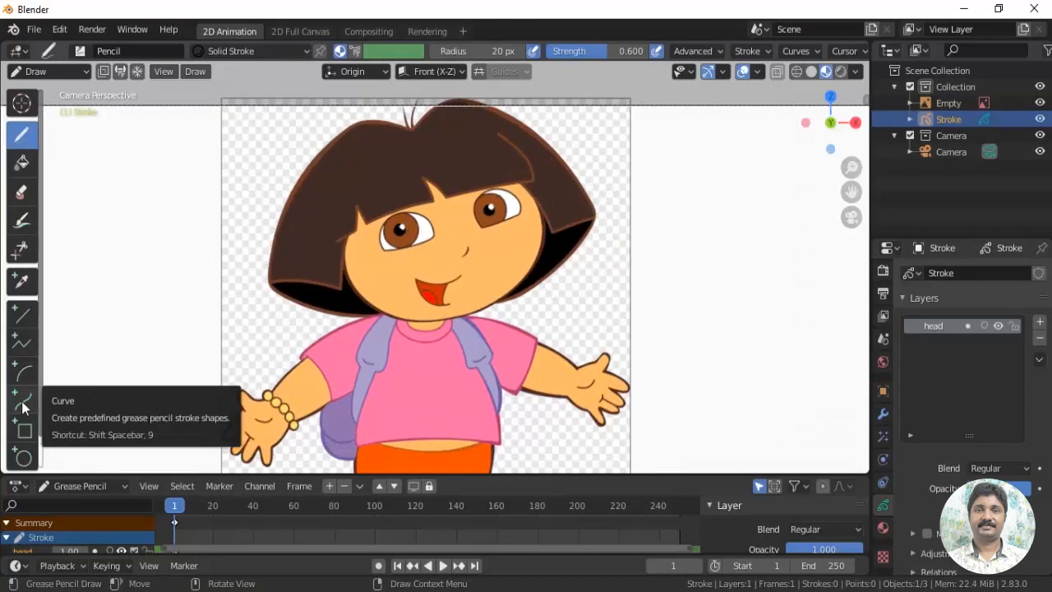
click(23, 404)
scroll(459, 331, up, 1)
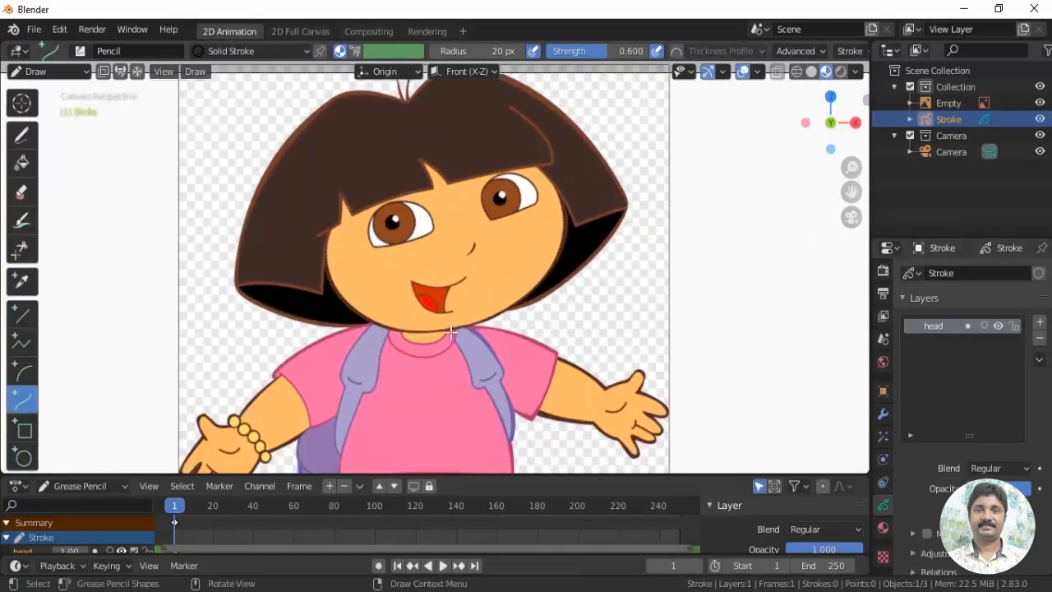
scroll(459, 331, up, 1)
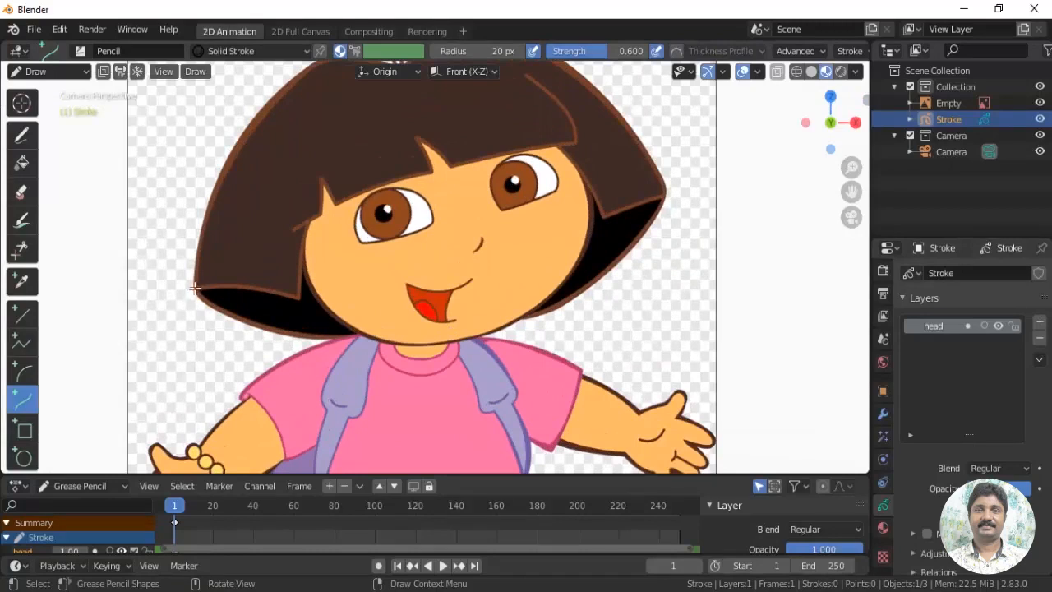
drag(194, 288, 300, 298)
drag(234, 288, 237, 282)
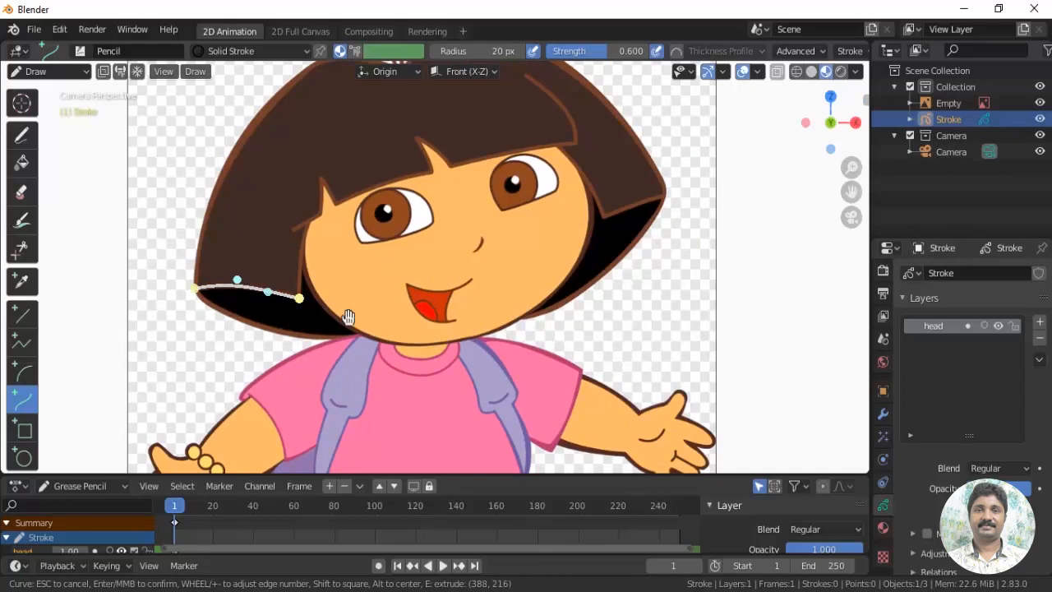
Extend the curve up the left-hand hair's inner edge and across the fringe as far as the middle notch
key(e)
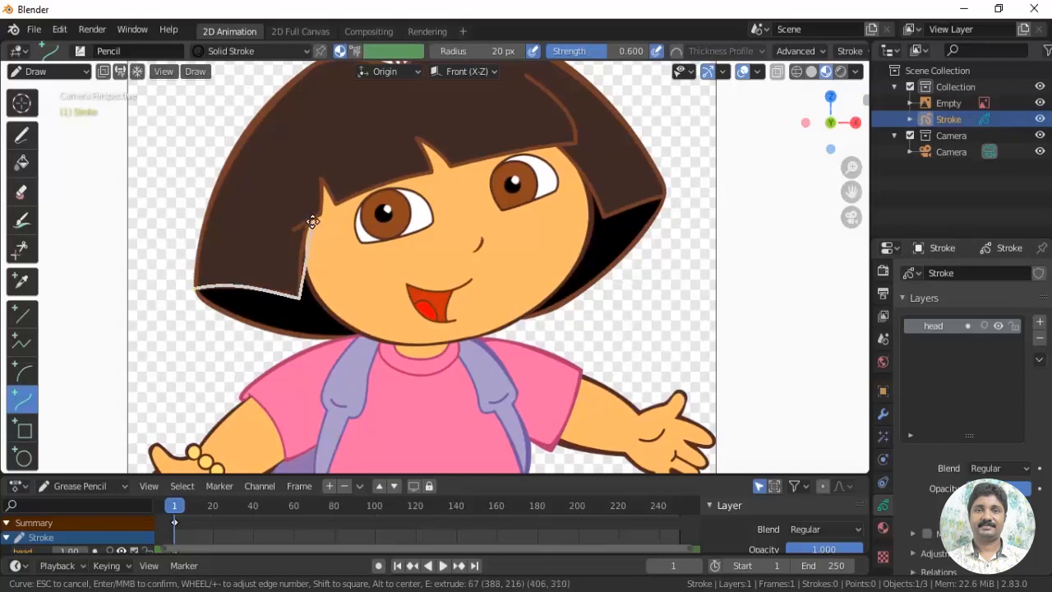
click(310, 220)
key(e)
click(320, 177)
key(e)
click(434, 173)
key(Return)
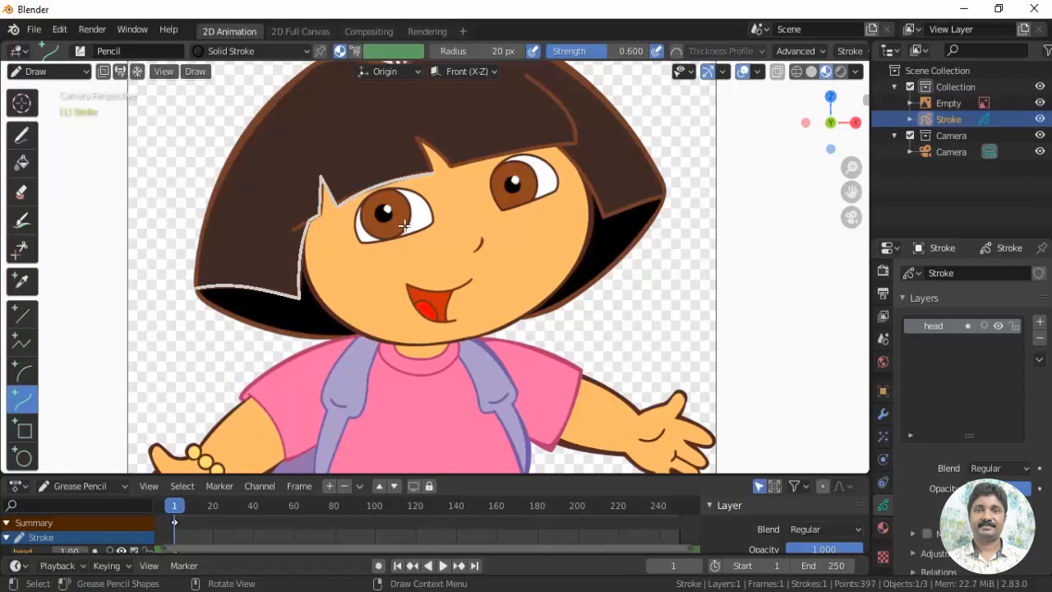
Trace both sides of the pointed notch in the middle of the fringe with a new curve
scroll(401, 224, up, 3)
scroll(401, 222, down, 1)
shift+middle_drag(477, 195, 392, 369)
scroll(392, 369, up, 3)
shift+middle_drag(272, 362, 372, 367)
drag(387, 362, 341, 278)
drag(357, 306, 379, 288)
key(e)
click(427, 347)
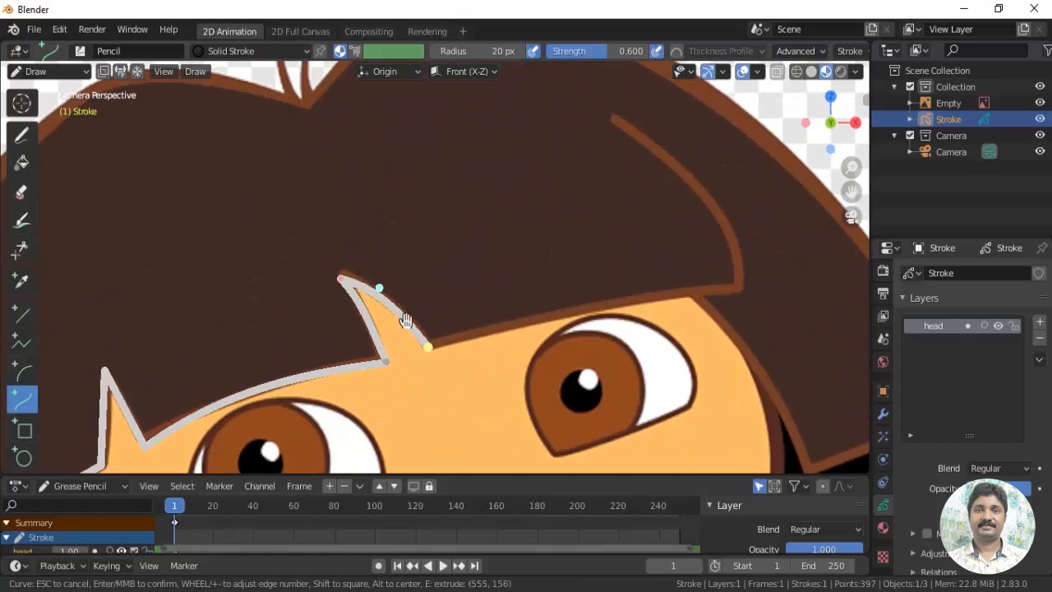
Extend the curve along the right-hand fringe edge and up the inner hair strand line, and finish the stroke
key(e)
click(738, 288)
drag(634, 308, 634, 296)
drag(531, 327, 528, 318)
key(e)
click(615, 119)
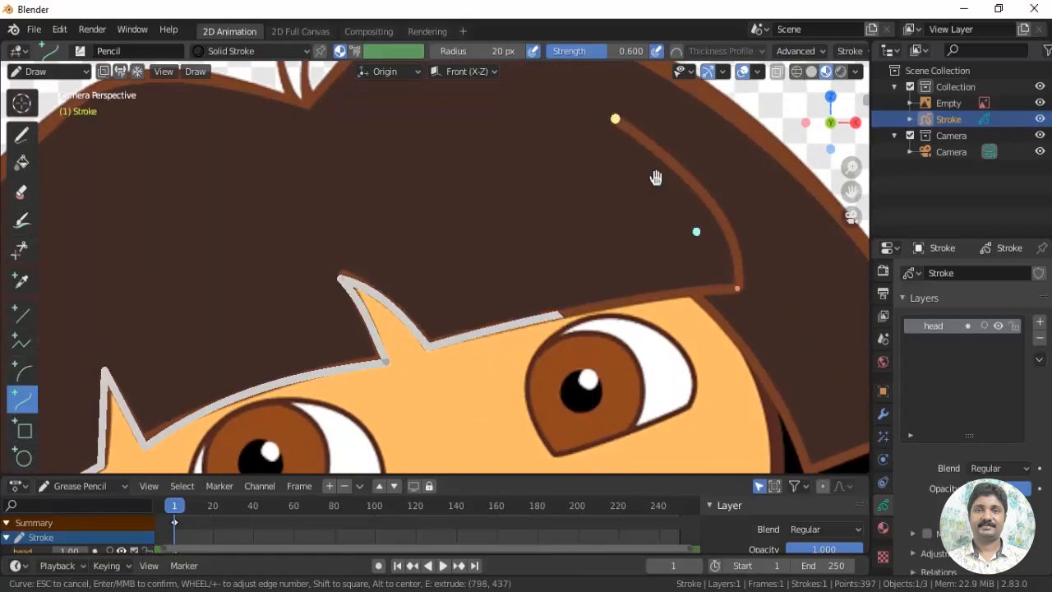
key(Return)
scroll(682, 373, down, 3)
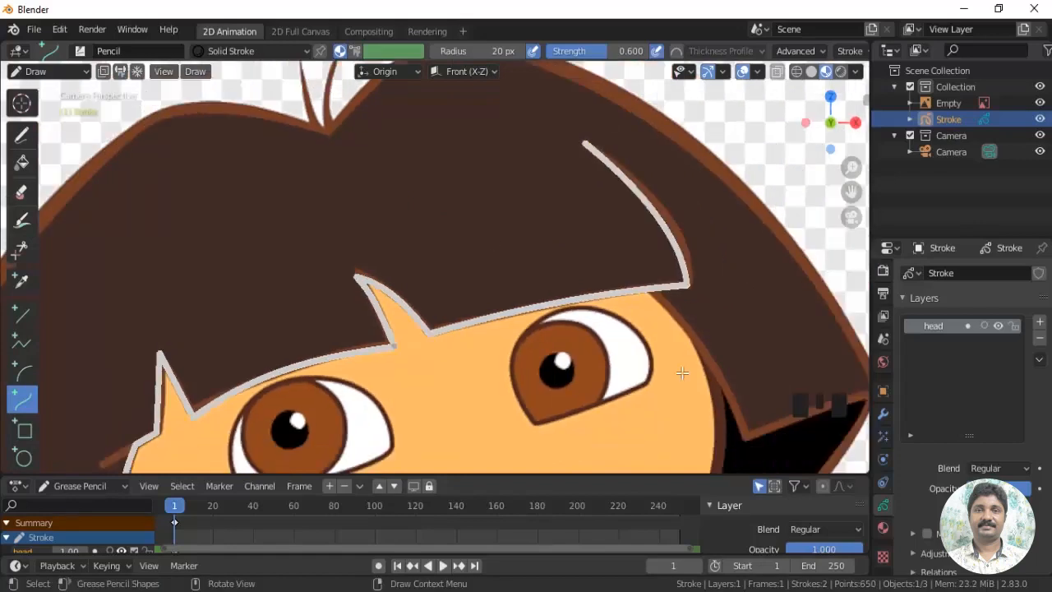
In Sculpt Mode, reshape the right-hand hair strand line to the reference using the Grab brush with a 63 px radius
scroll(722, 391, up, 2)
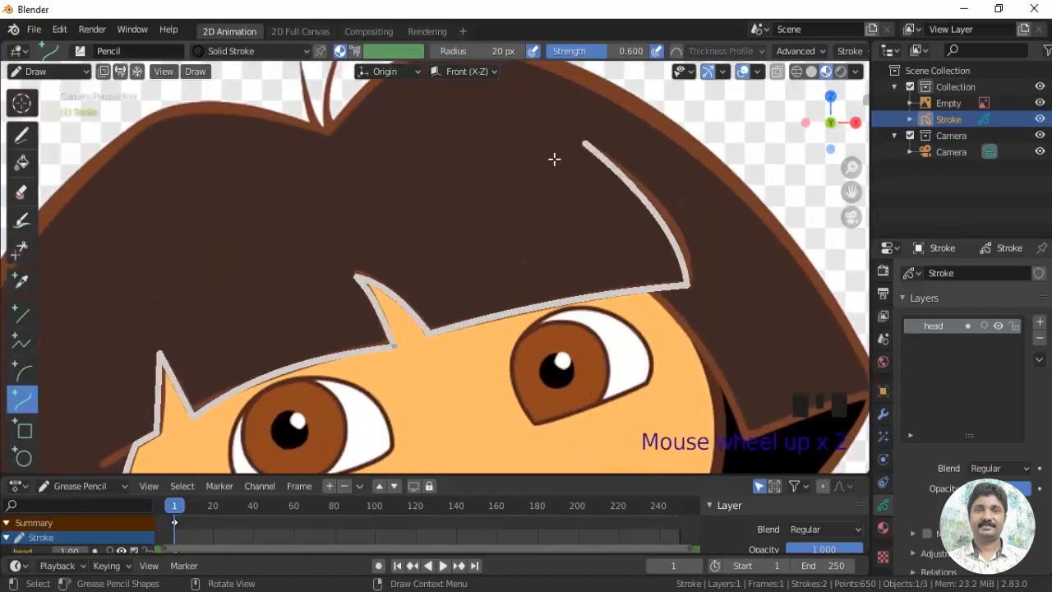
click(45, 71)
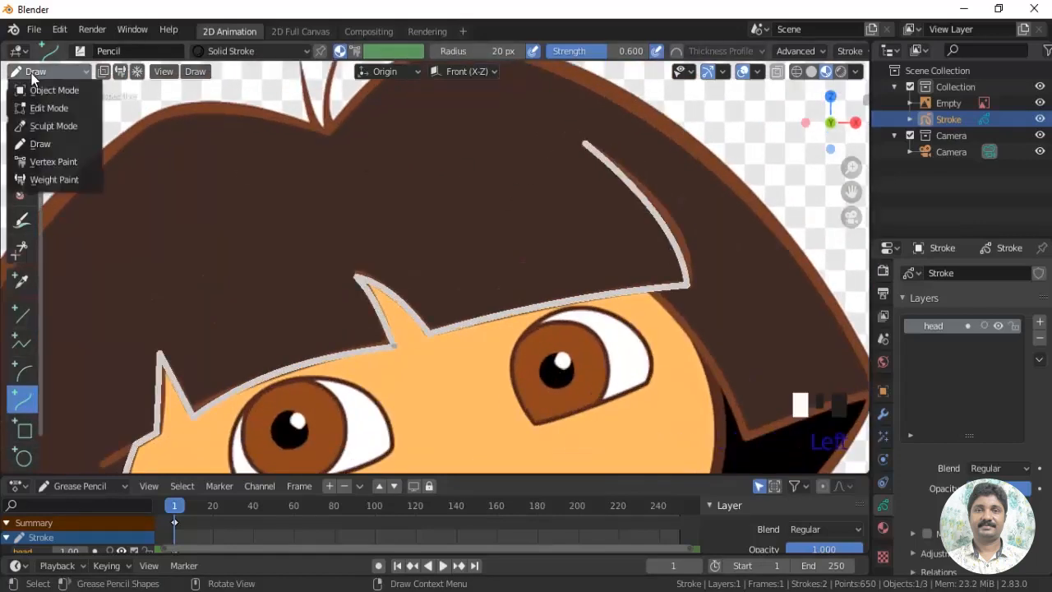
click(43, 126)
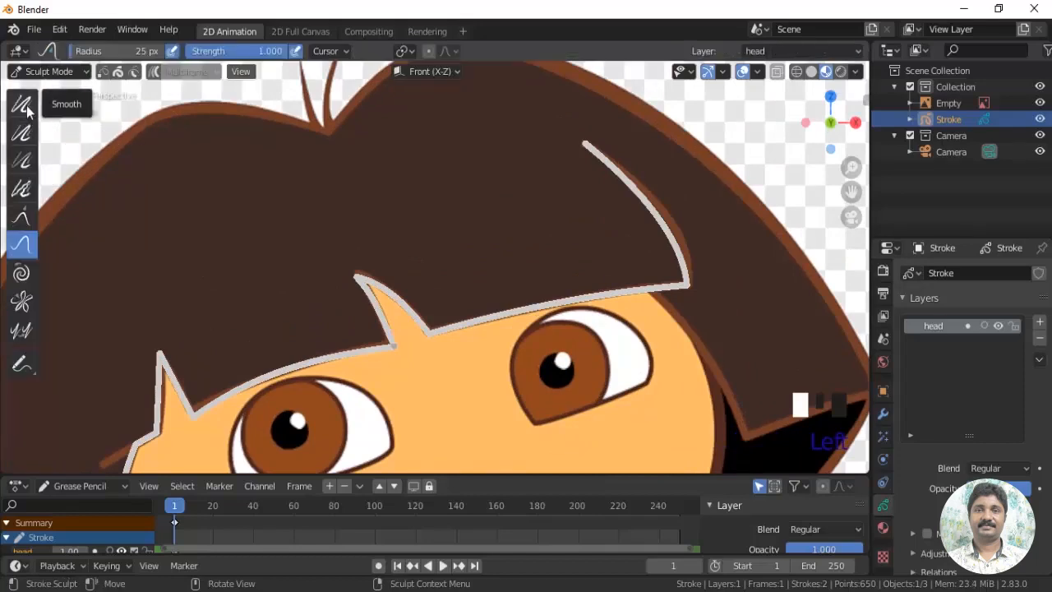
click(22, 217)
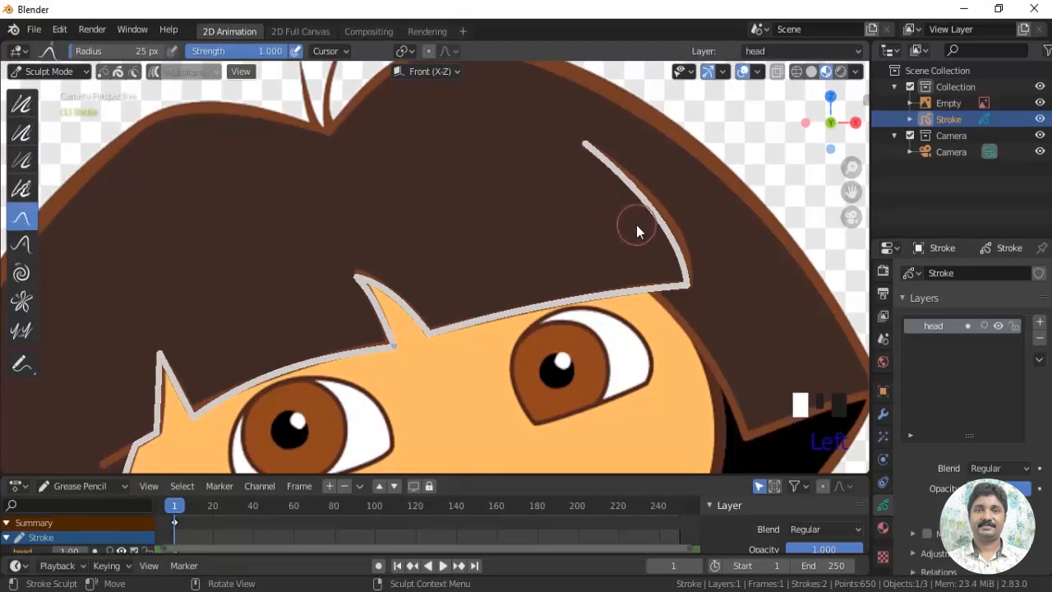
key(f)
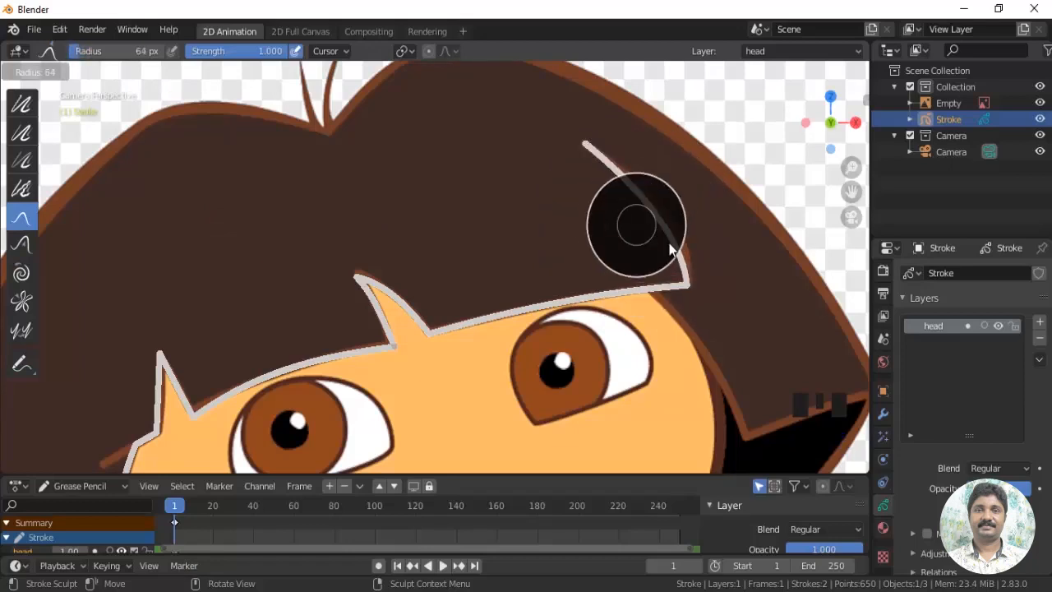
click(664, 240)
drag(672, 244, 670, 216)
drag(631, 185, 637, 180)
drag(674, 234, 673, 223)
Smooth the reshaped hair strand line with the Smooth brush and return the Stroke object to Draw mode
click(21, 103)
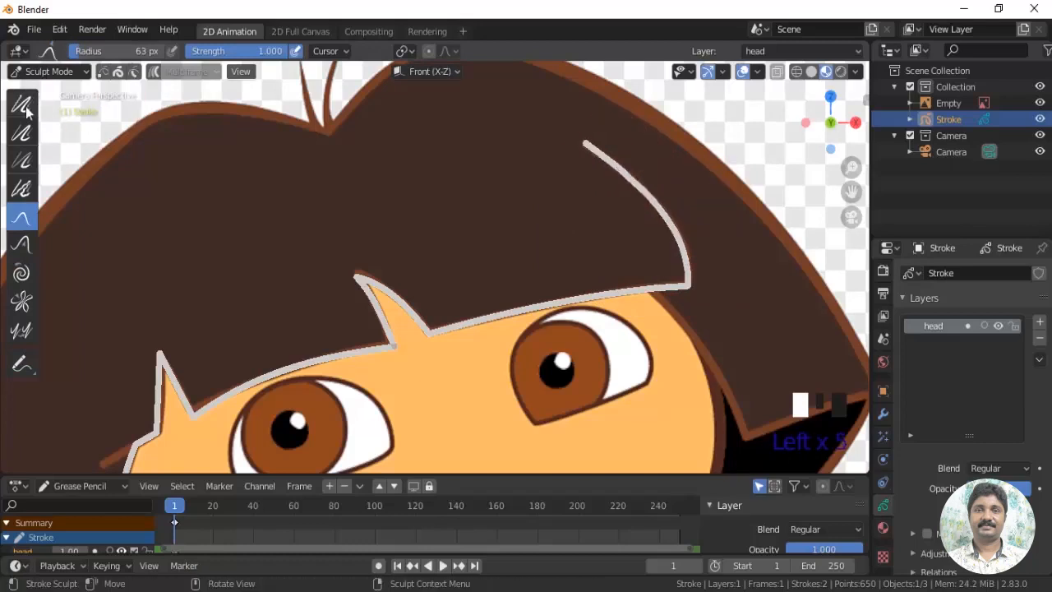
drag(622, 180, 684, 275)
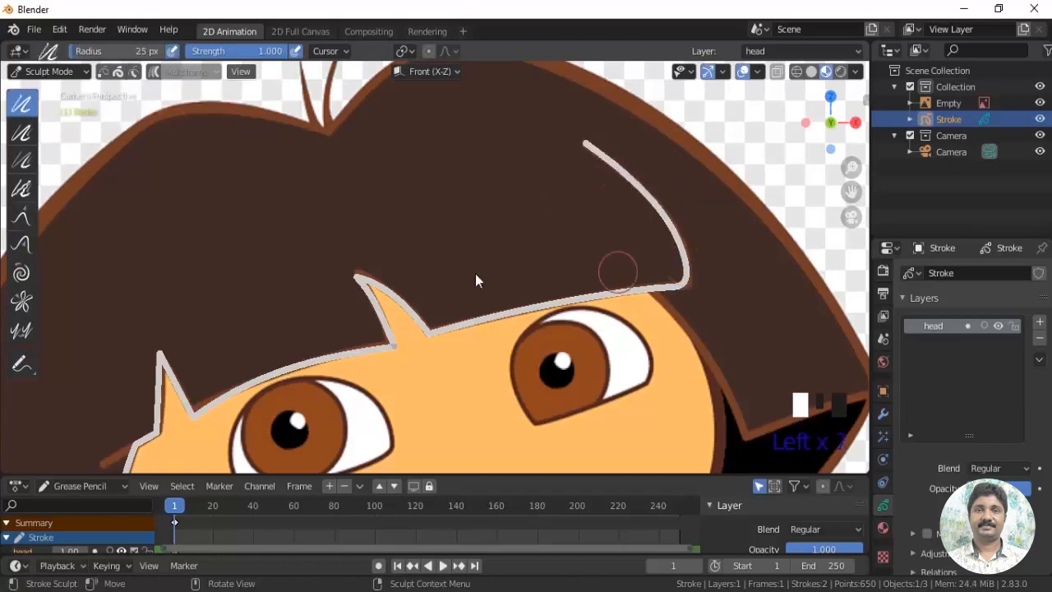
click(42, 72)
click(45, 139)
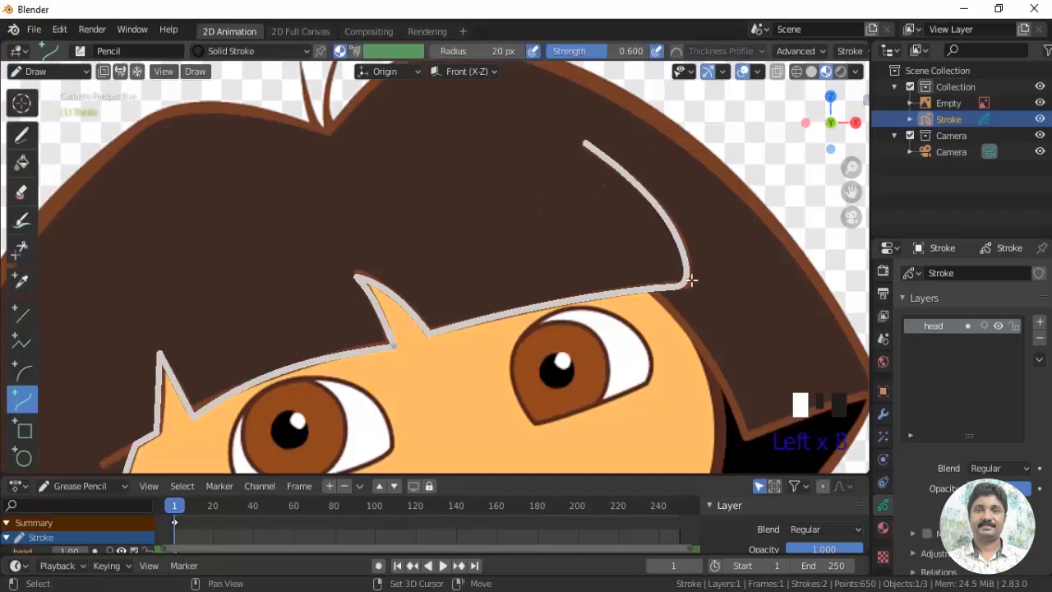
Trace the inner and lower edges of the right-hand hair section with one extruded curve
shift+middle_drag(659, 290, 559, 231)
drag(549, 227, 648, 376)
drag(582, 277, 602, 278)
drag(615, 326, 623, 324)
key(e)
click(775, 331)
drag(691, 361, 690, 351)
drag(733, 346, 735, 338)
Extend the curve up the outer edge of the right-hand hair section and finish the stroke
key(e)
click(634, 120)
drag(682, 192, 712, 190)
drag(729, 262, 752, 268)
middle_click(755, 272)
Trace the top of the hair from the upper right-hand side over the crown to the parting
scroll(737, 245, down, 3)
mouse_move(734, 237)
shift+middle_down()
mouse_move(641, 324)
mouse_move(733, 356)
shift+middle_up()
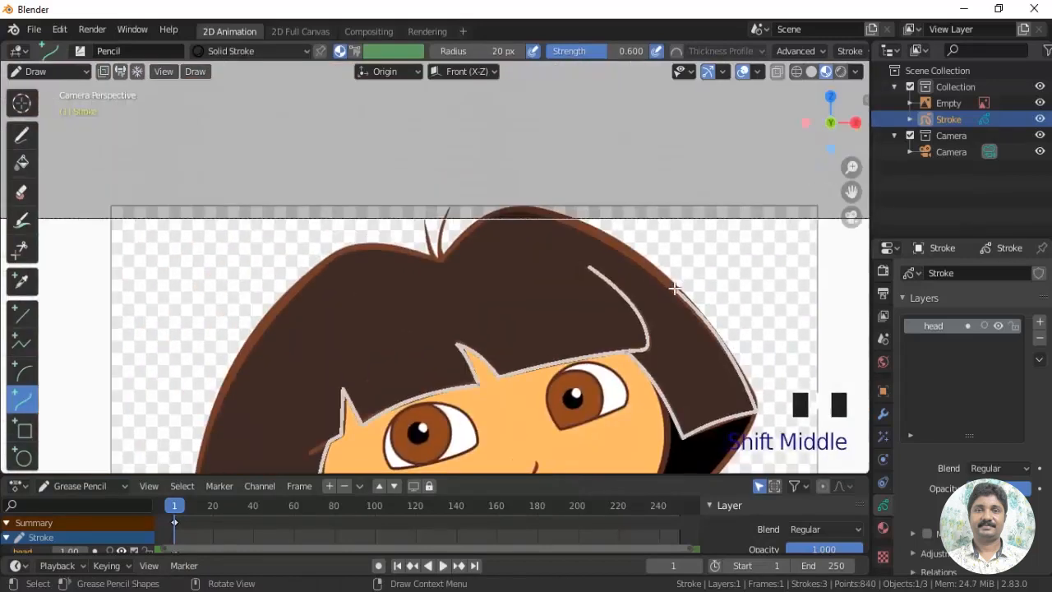
drag(675, 289, 510, 209)
drag(565, 236, 586, 207)
drag(620, 263, 644, 258)
key(e)
click(442, 260)
drag(466, 244, 488, 214)
Extend the hair outline from the parting over the left-hand top of the hair and finish the stroke
key(e)
click(263, 320)
drag(384, 281, 328, 218)
drag(326, 300, 320, 269)
drag(263, 319, 260, 327)
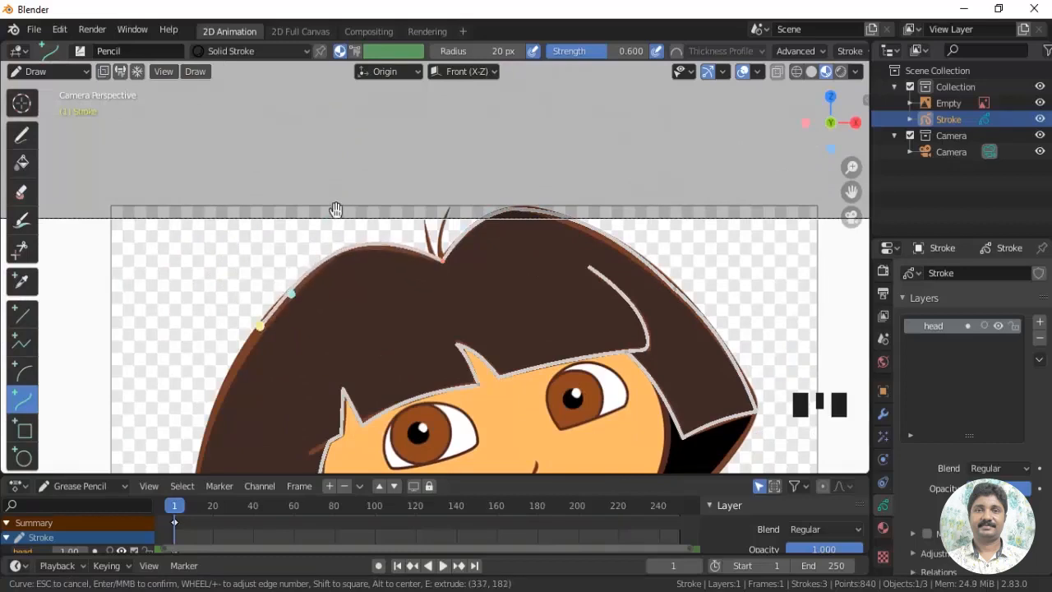
key(Return)
Trace the outer edge of the left-hand hair down to its lower corner and the short strand beside the fringe
shift+middle_drag(390, 355, 387, 137)
drag(386, 136, 317, 335)
drag(340, 269, 324, 260)
drag(360, 200, 348, 189)
key(Return)
drag(436, 267, 461, 251)
key(Return)
Trace the bottom edge of the black hair underside on the left-hand side of the head
drag(318, 338, 518, 392)
drag(452, 374, 396, 403)
drag(384, 357, 337, 357)
key(Return)
Trace the left-hand cheek from the hair down to the chin
drag(447, 282, 468, 347)
drag(558, 400, 558, 404)
drag(480, 332, 444, 380)
drag(526, 366, 551, 398)
key(Return)
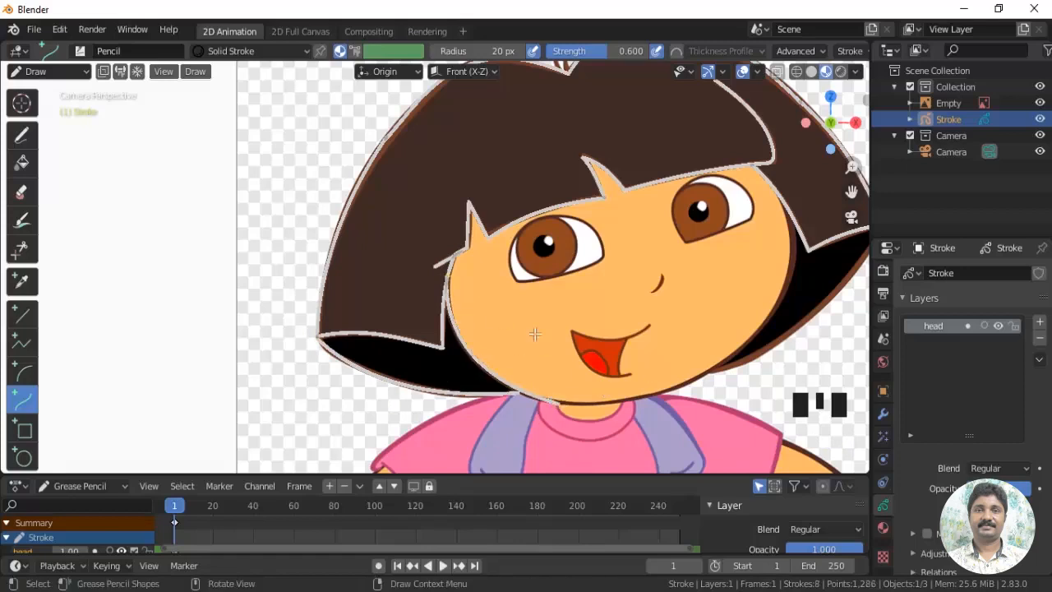
Trace the chin and lower jaw toward the right-hand side of the face
scroll(499, 318, up, 2)
shift+middle_drag(621, 425, 400, 388)
drag(342, 383, 565, 317)
drag(418, 362, 472, 393)
drag(491, 338, 525, 340)
Extend the jaw curve up the right-hand cheek to the hair, adjust its bend, and finish the stroke
key(e)
click(610, 134)
drag(597, 192, 652, 254)
drag(581, 257, 588, 279)
drag(652, 253, 649, 236)
mouse_move(587, 280)
mouse_down()
mouse_move(587, 301)
mouse_move(594, 294)
mouse_up()
key(Return)
Trace the outer edge of the black hair underside on the right-hand side of the head
mouse_move(517, 350)
mouse_down()
mouse_move(708, 204)
mouse_move(733, 168)
mouse_up()
drag(662, 228, 687, 267)
drag(588, 289, 573, 337)
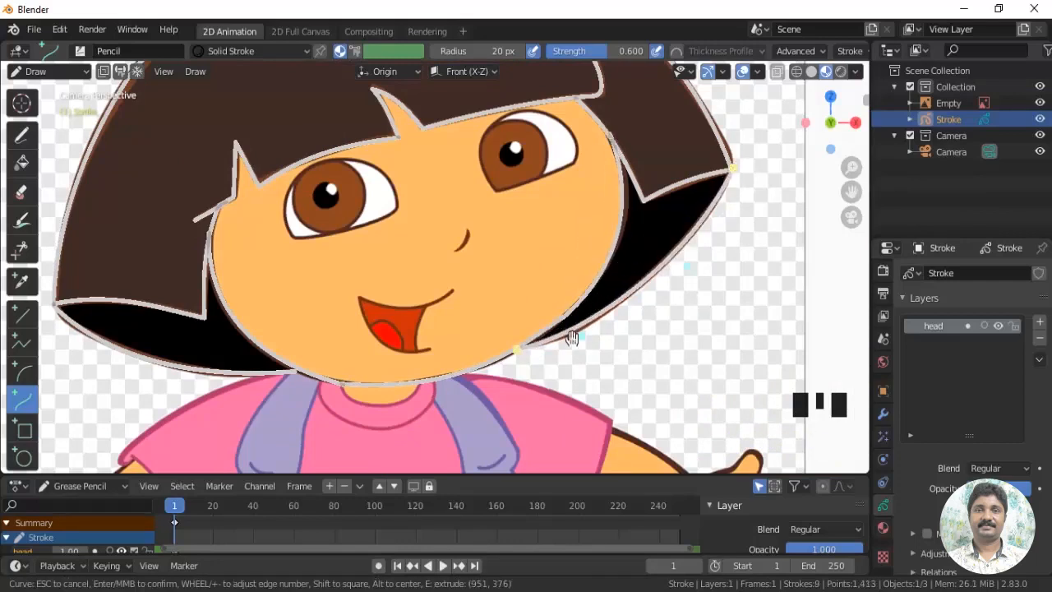
shift+middle_drag(630, 350, 685, 371)
Toggle the visibility of the Empty reference image to check the traced head outline
click(1040, 103)
click(1040, 102)
click(1040, 102)
click(1040, 103)
click(1040, 103)
click(1040, 103)
shift+middle_drag(625, 318, 595, 348)
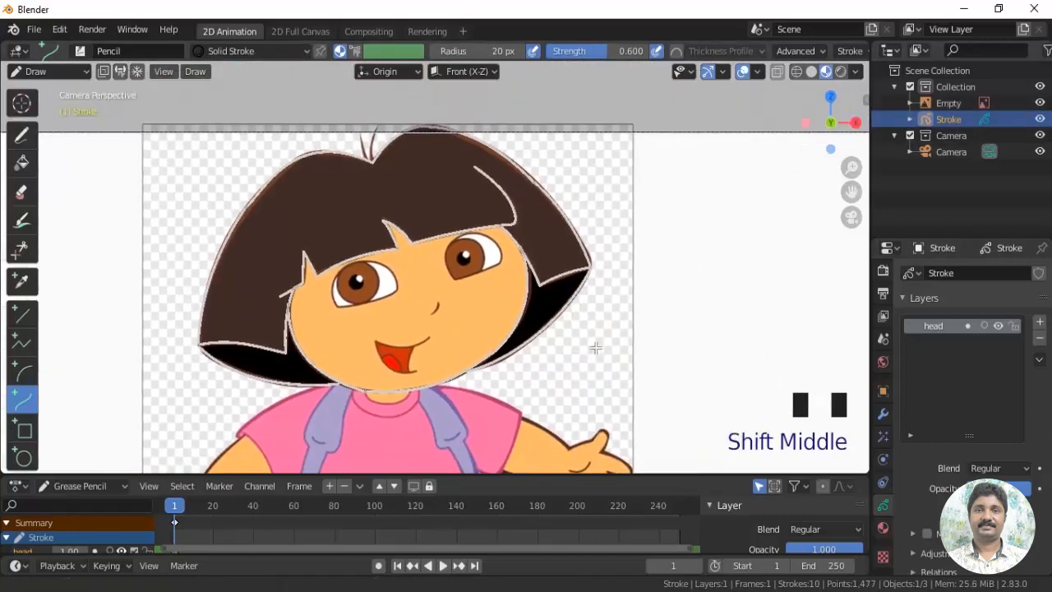
Add a grease pencil layer named "eyes" to the Stroke object
click(1041, 326)
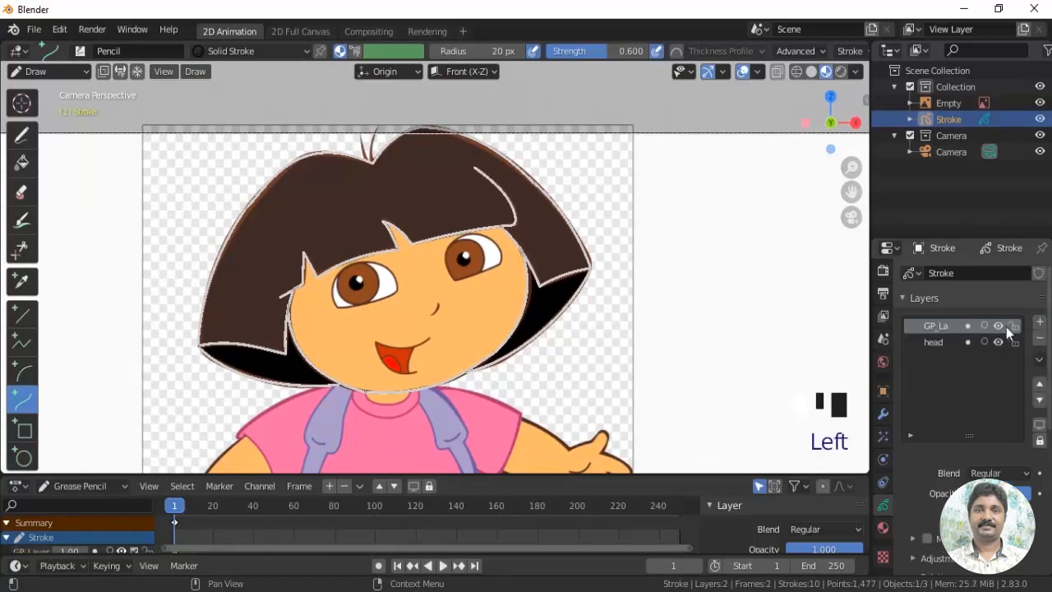
double_click(938, 328)
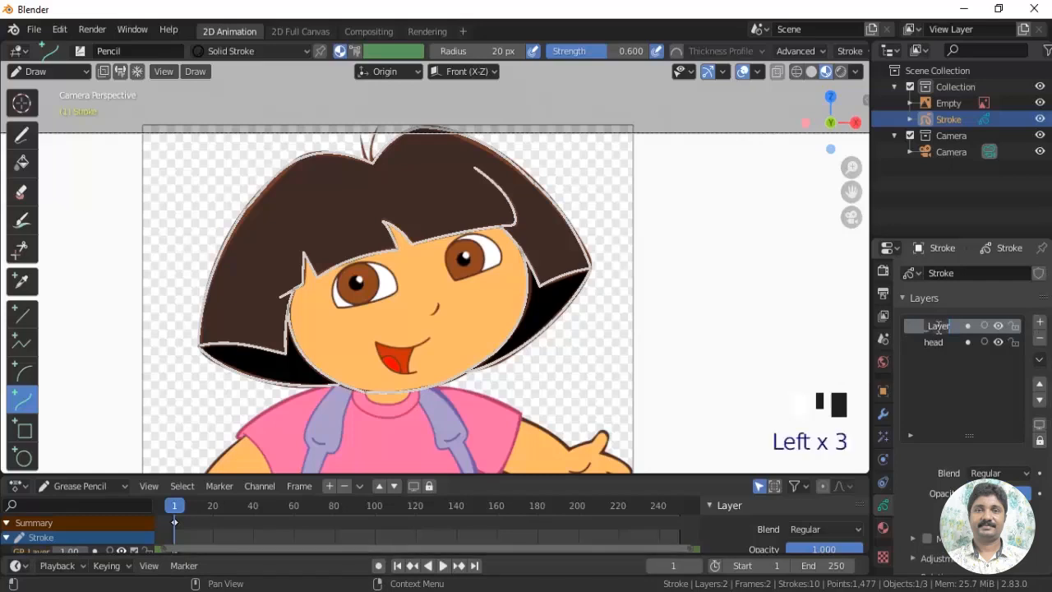
text(eyes)
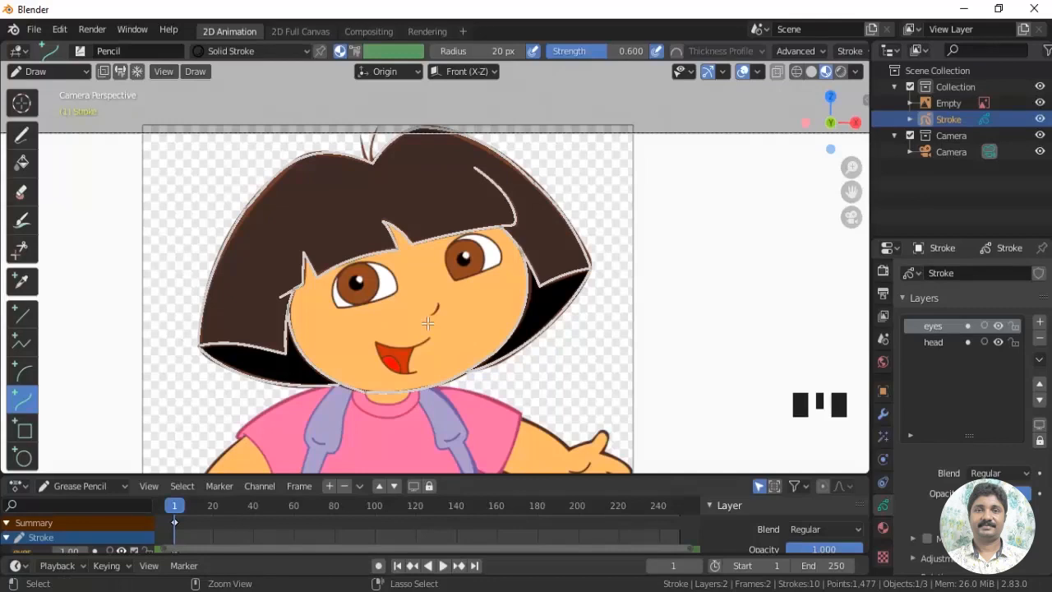
Save the file as dora1.blend in the "grease -lip sync" folder
key(ctrl+s)
click(367, 179)
click(397, 554)
text(dora)
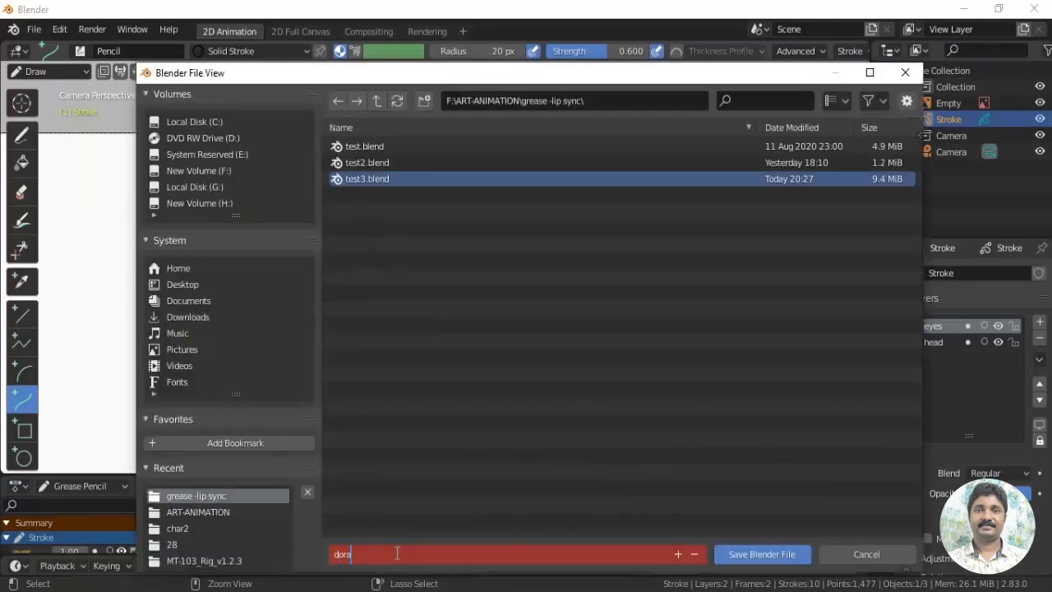
key(Return)
click(735, 558)
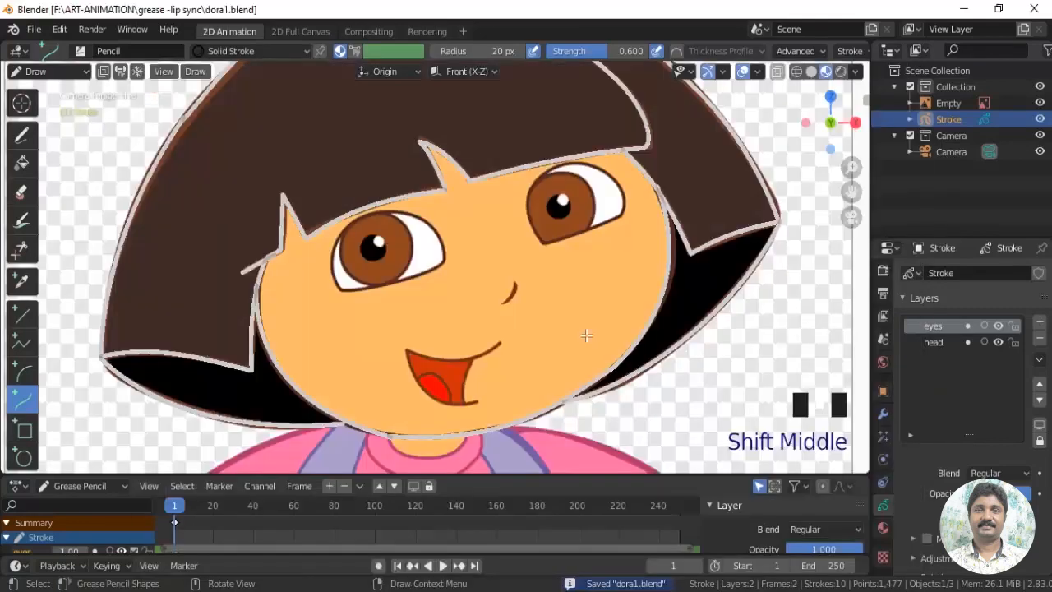
Lock the head layer and trace the lower and upper right edges of the left-hand eye on the eyes layer
click(1013, 343)
scroll(502, 331, up, 2)
shift+middle_drag(472, 311, 486, 336)
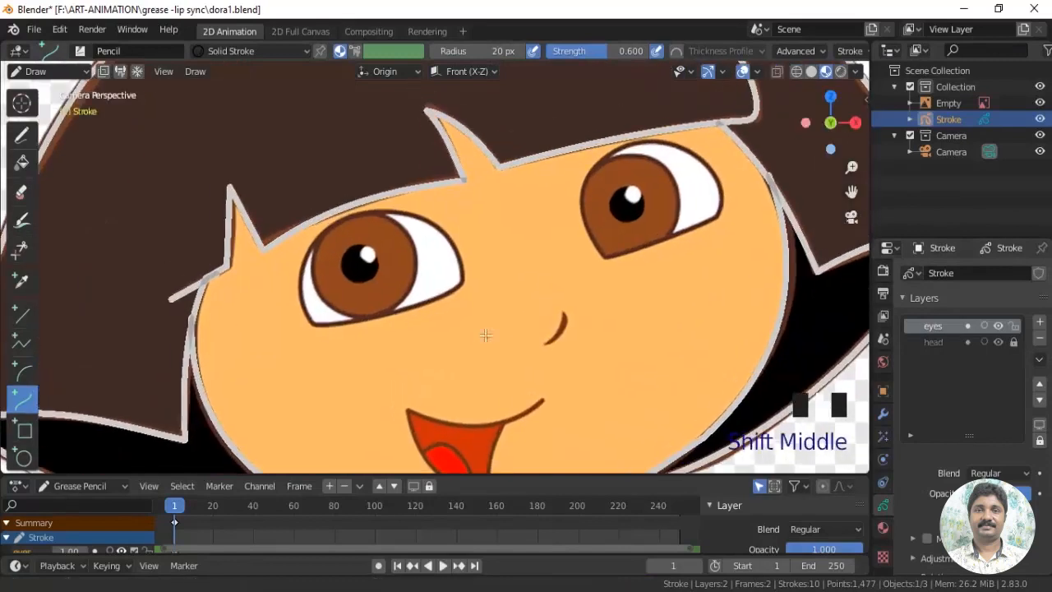
drag(311, 326, 463, 285)
key(e)
click(344, 216)
drag(384, 239, 438, 192)
drag(425, 262, 461, 251)
Close the left-hand eye outline with a curve down its outer edge and finish the stroke
key(e)
click(312, 326)
drag(333, 252, 289, 253)
drag(323, 288, 303, 294)
drag(293, 254, 416, 317)
key(Return)
Draw circles over the iris, pupil and highlight of the left-hand eye with the Circle tool
click(24, 459)
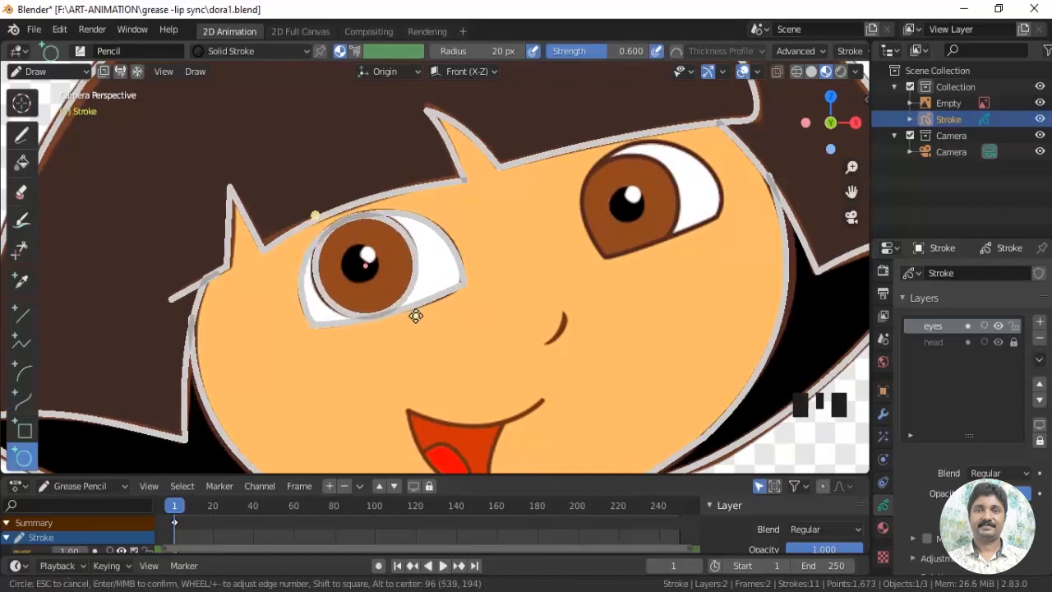
key(Return)
drag(340, 244, 380, 285)
key(Return)
mouse_move(355, 246)
mouse_down()
mouse_move(379, 268)
mouse_move(365, 248)
mouse_up()
key(Return)
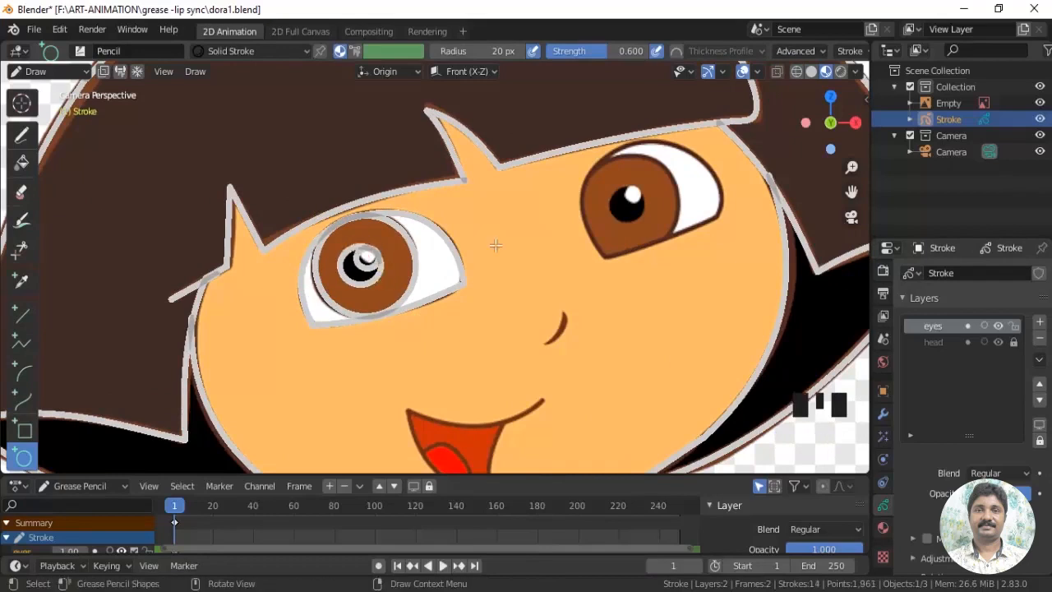
In Edit Mode, select the left-hand eye's outline and circles and place a duplicate over the right-hand eye
click(47, 72)
click(51, 106)
click(450, 254)
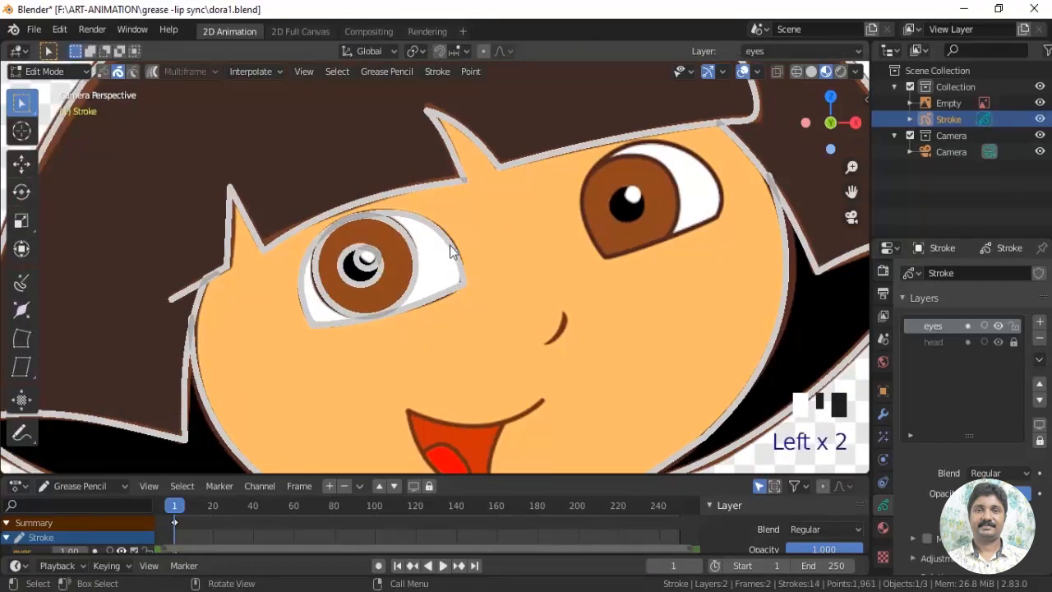
shift+click(416, 265)
shift+click(377, 278)
shift+click(357, 289)
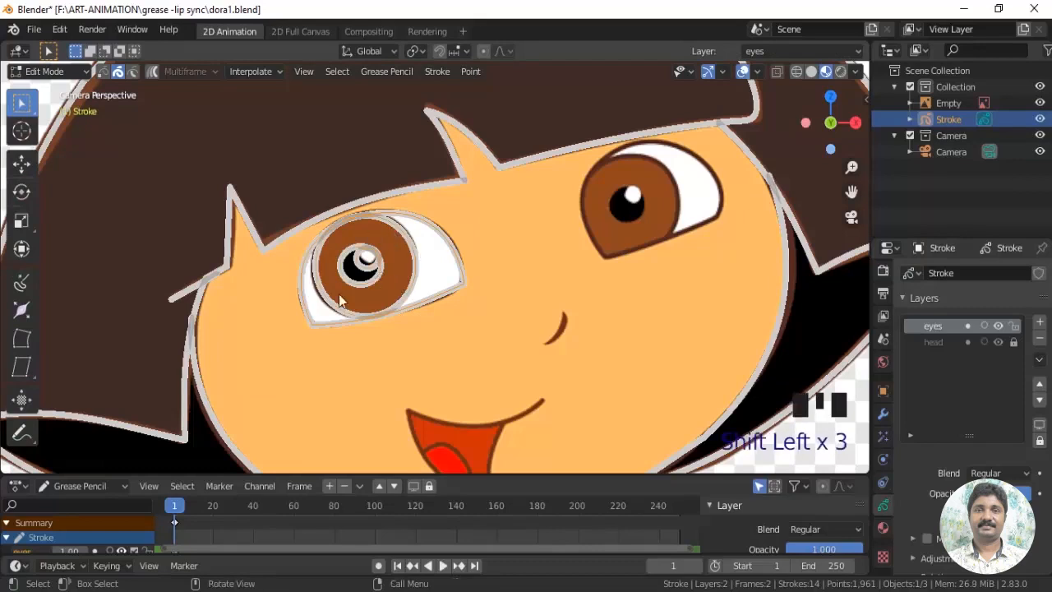
key(shift+d)
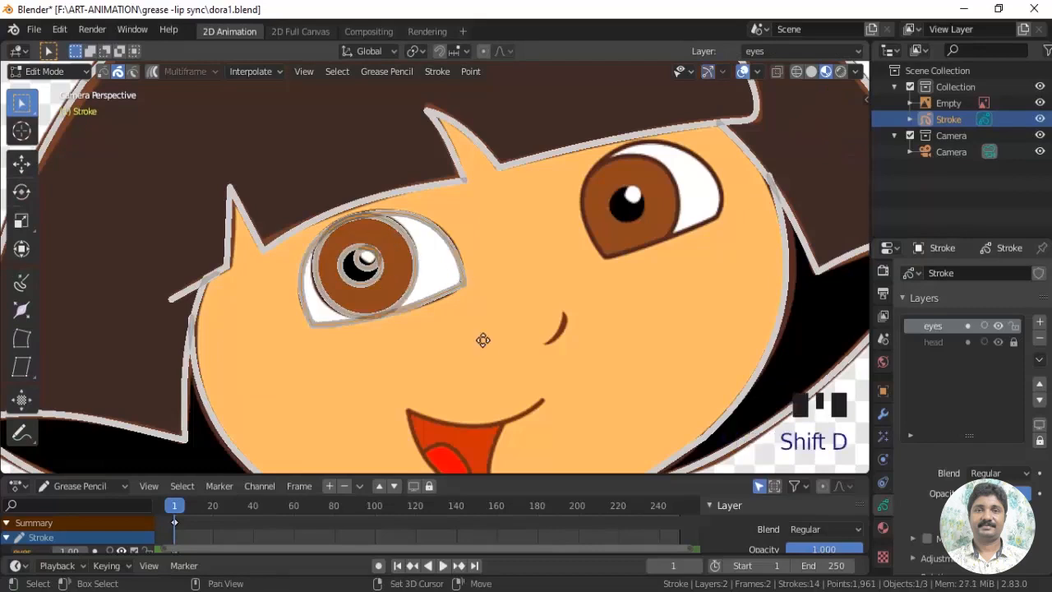
click(746, 271)
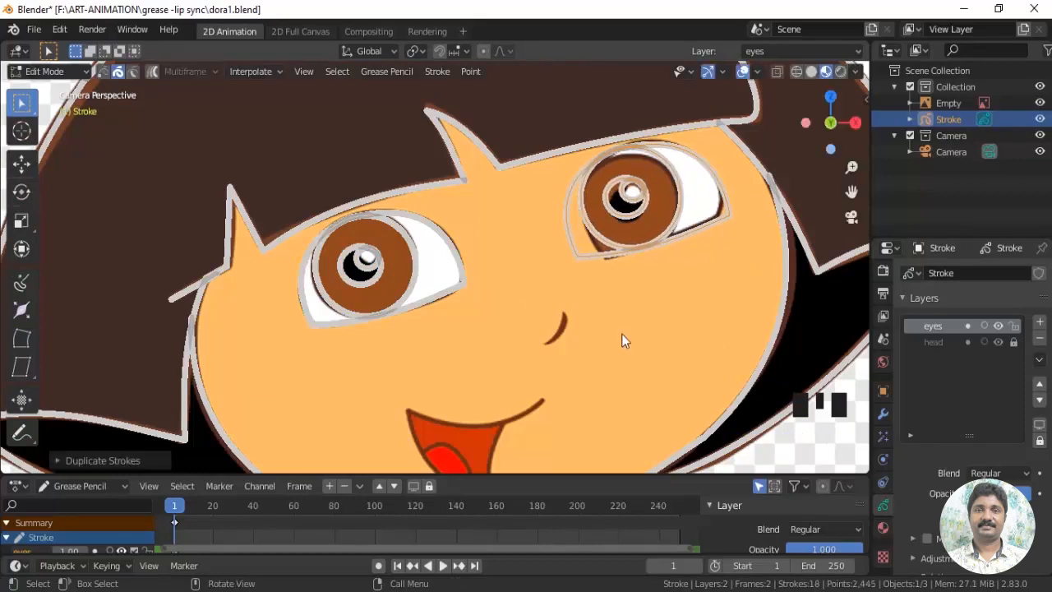
Add another grease pencil layer named "lip" to the Stroke object
click(1040, 322)
key(Left)
key(Left)
key(Left)
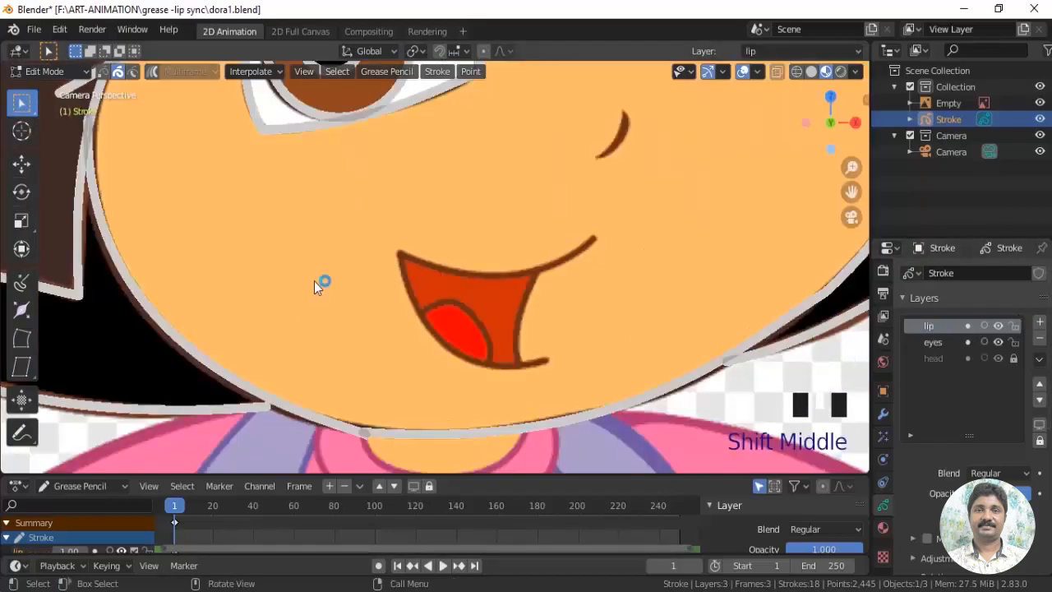
Put the Stroke object into Draw mode and choose the Curve tool for tracing the mouth
click(45, 70)
click(39, 143)
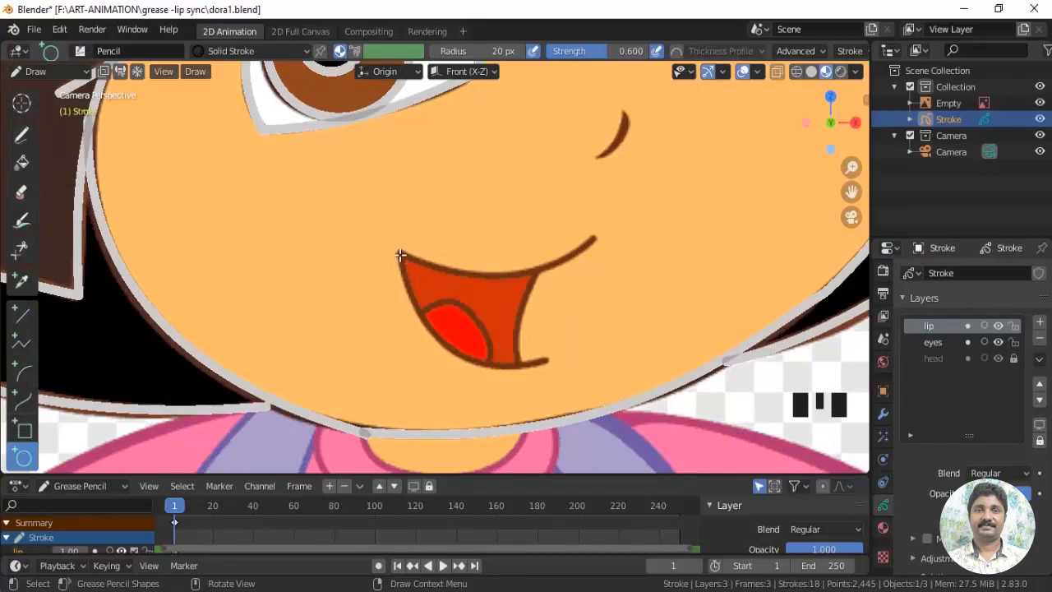
click(23, 399)
drag(397, 253, 597, 238)
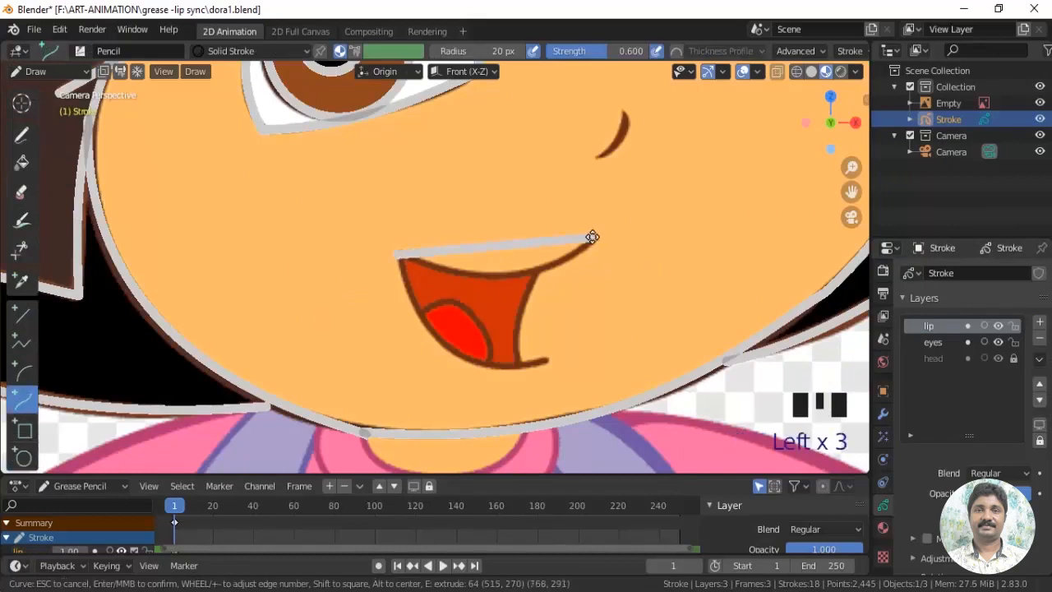
drag(464, 248, 504, 294)
drag(529, 242, 556, 265)
key(e)
right_click(527, 299)
key(ctrl+z)
Trace the mouth's upper lip line with a curve, extrude it along the lower edge and finish the stroke
drag(597, 235, 401, 253)
drag(471, 248, 507, 289)
drag(531, 242, 544, 271)
key(e)
click(547, 362)
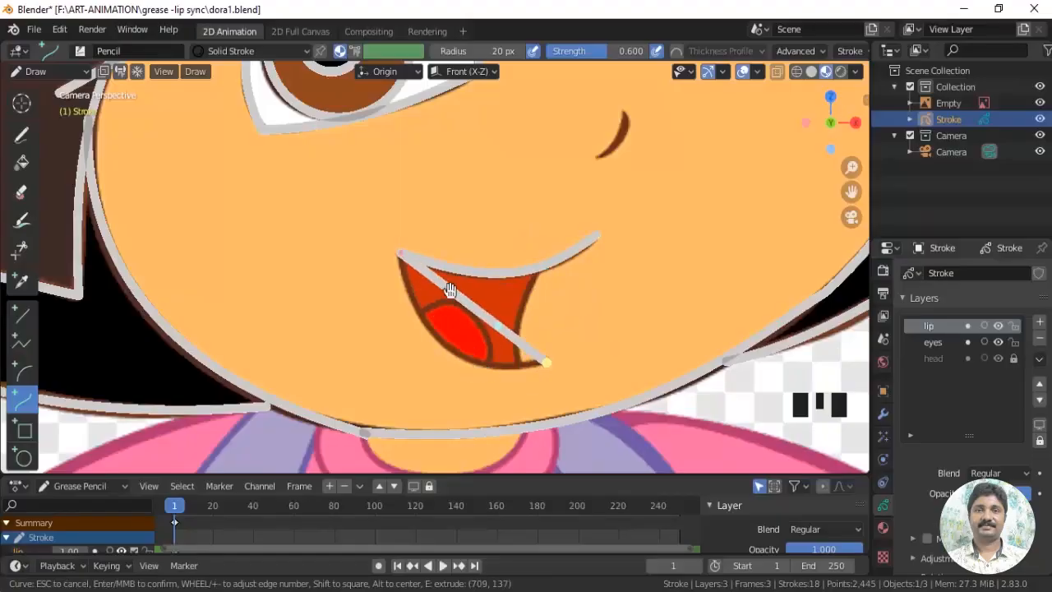
drag(450, 290, 409, 353)
drag(497, 325, 491, 374)
key(Return)
Trace the mouth's right-hand inner edge and the tongue's upper arc as two separate curves
mouse_move(540, 267)
mouse_down()
mouse_move(521, 362)
mouse_move(509, 329)
mouse_move(518, 301)
mouse_up()
key(Return)
drag(418, 313, 487, 363)
drag(441, 330, 468, 281)
drag(464, 346, 494, 340)
key(Return)
scroll(577, 342, down, 5)
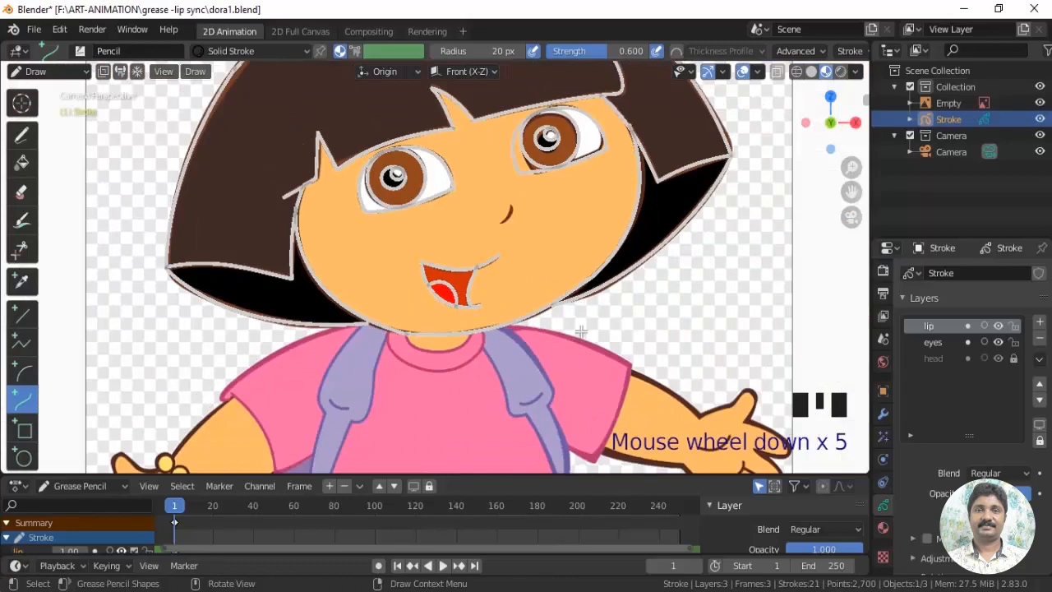
Add a grease pencil layer named "body" and hide the head layer
click(1040, 321)
click(937, 326)
double_click(936, 325)
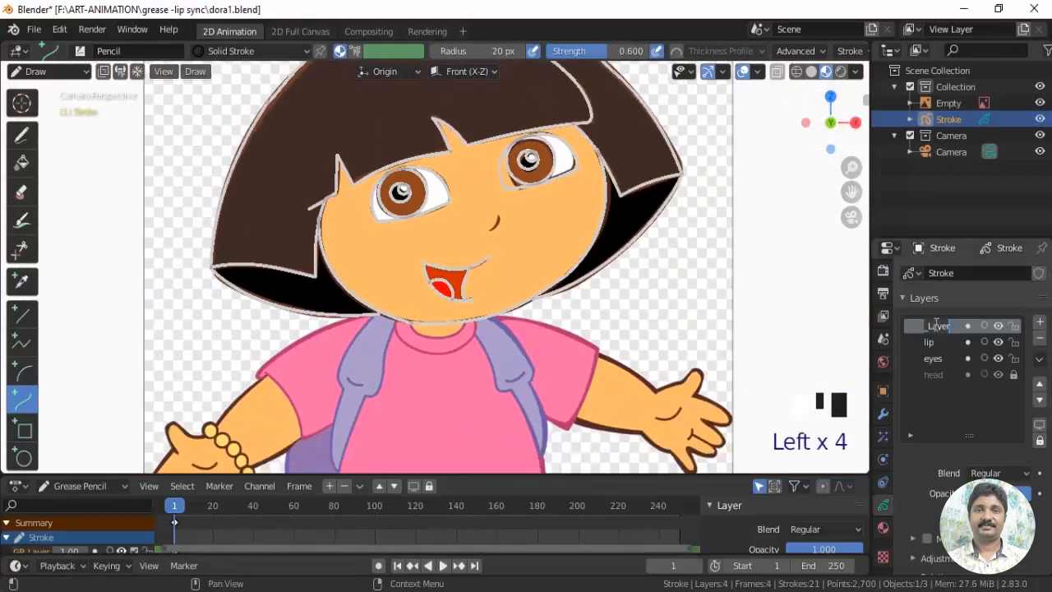
text(bo)
text(dy)
key(Return)
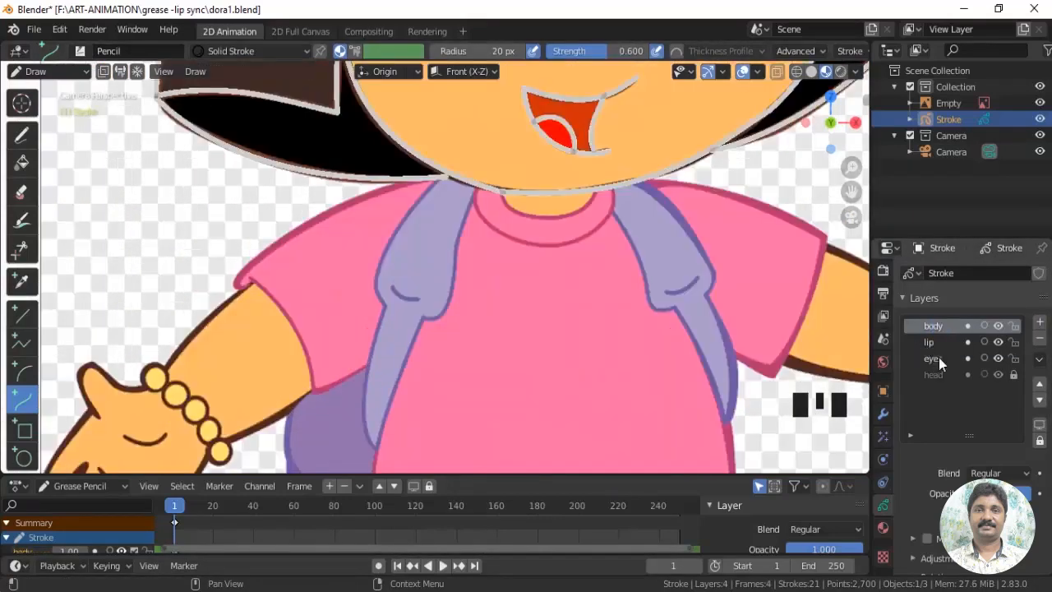
click(998, 375)
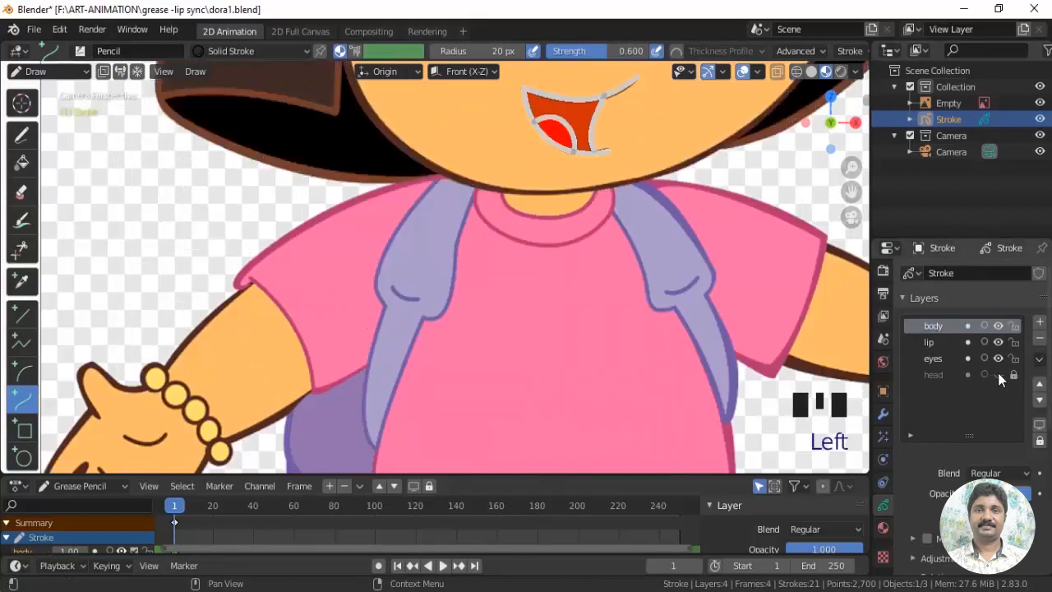
Trace the left-hand backpack strap's outer edge from the neck down to its pointed lower tip
drag(456, 172, 382, 304)
drag(406, 261, 360, 247)
drag(432, 216, 442, 171)
key(e)
click(375, 449)
drag(377, 403, 350, 401)
drag(378, 351, 373, 351)
Close the left-hand strap outline up its inner edge to the neck and draw the small crease inside it
key(e)
click(425, 318)
drag(388, 403, 385, 401)
key(e)
click(453, 282)
drag(435, 305, 446, 314)
key(e)
click(478, 183)
drag(466, 218, 456, 214)
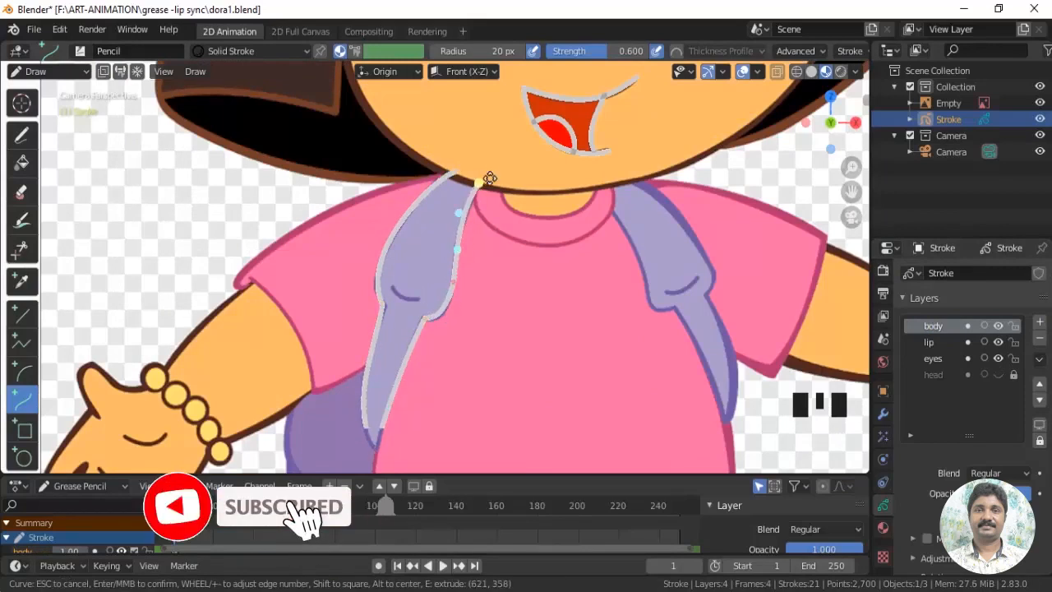
key(e)
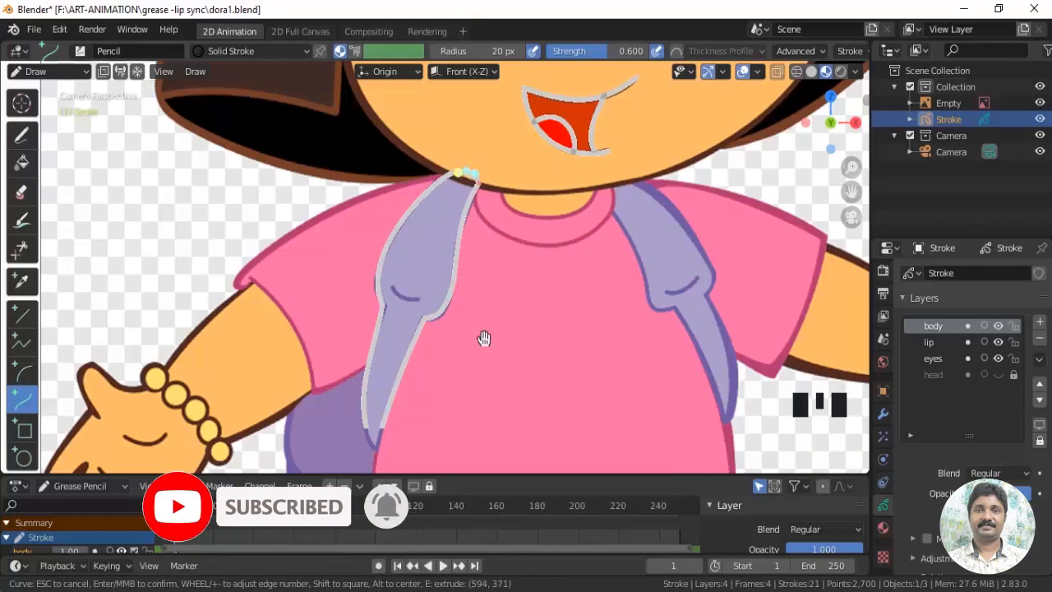
drag(390, 287, 411, 302)
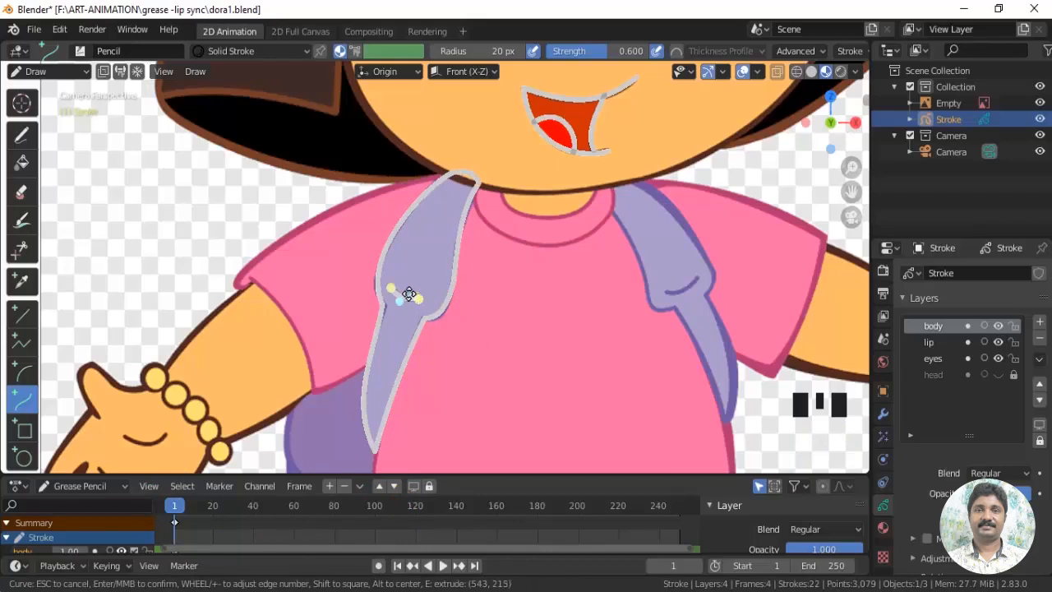
key(Return)
Trace the right-hand backpack strap as one closed extruded curve, from its inner edge around the tip and back to the neck
drag(611, 211, 655, 305)
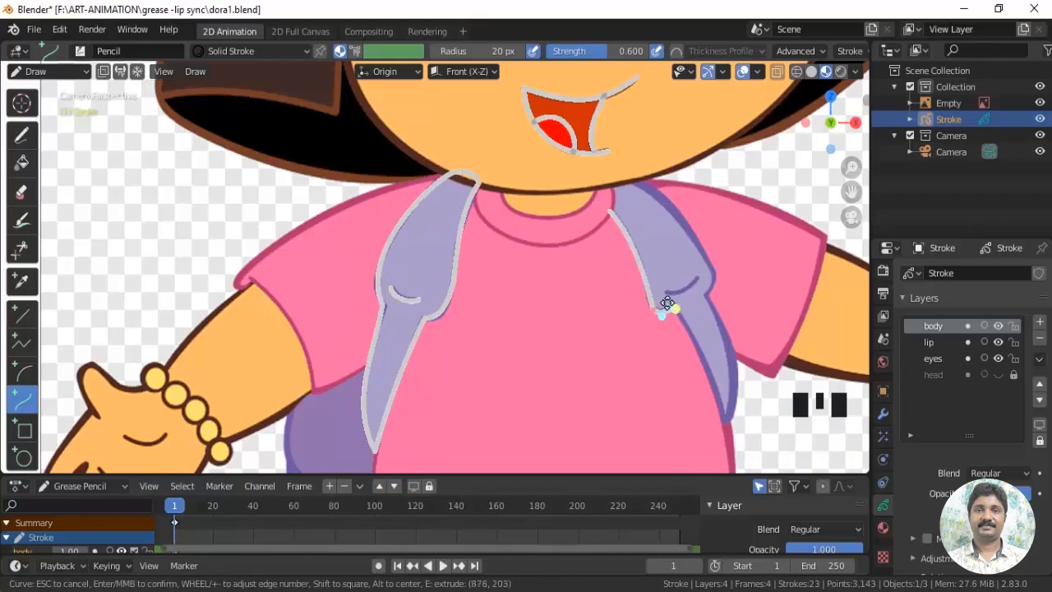
key(e)
click(726, 422)
drag(693, 348, 716, 381)
key(e)
click(709, 294)
drag(715, 338, 736, 396)
key(e)
click(718, 277)
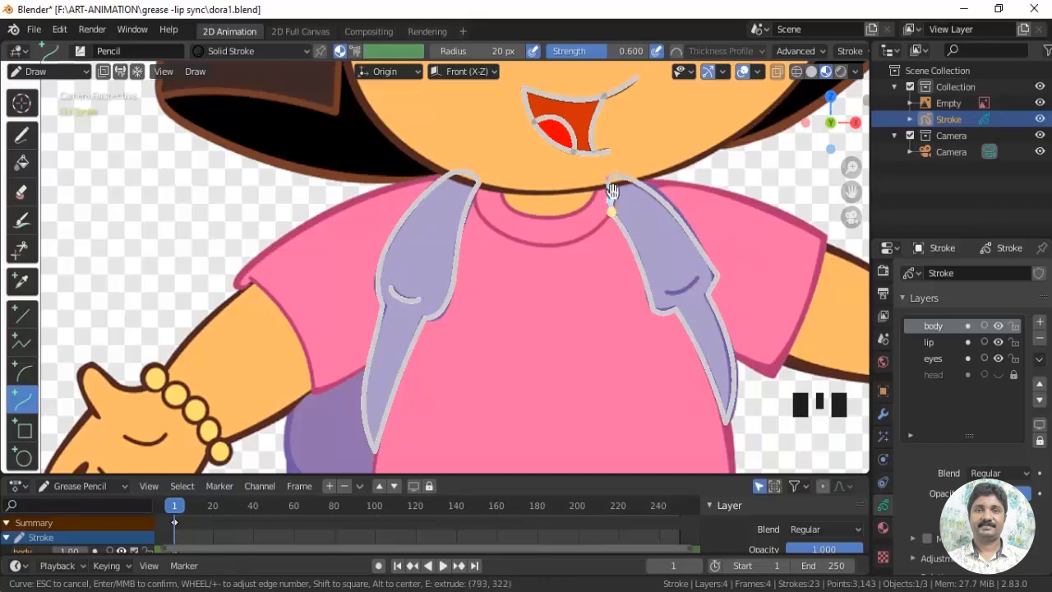
key(Return)
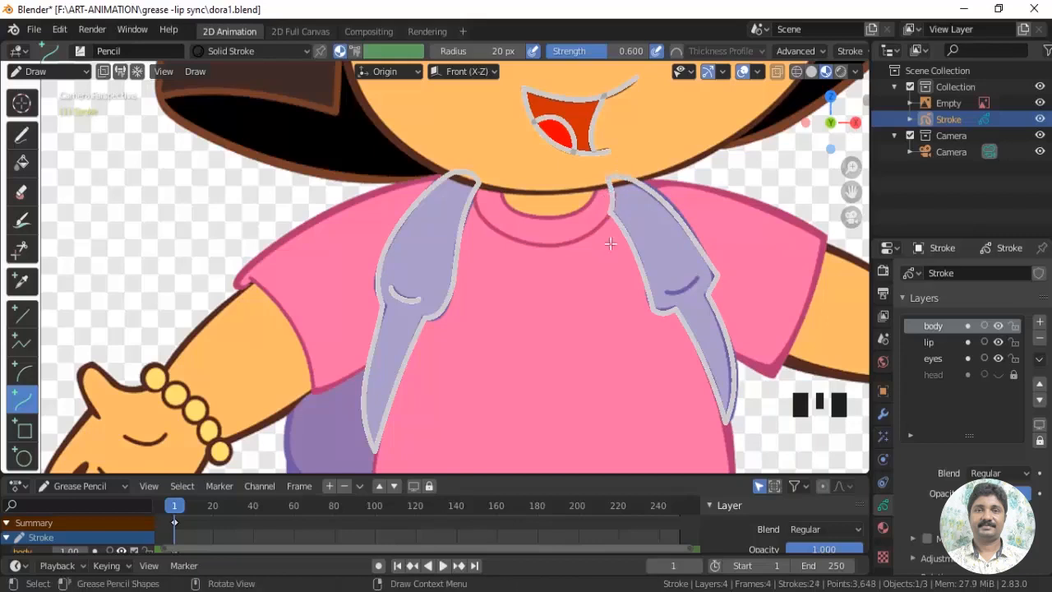
Trace the shirt collar's upper edge with an extruded curve running between the two straps
drag(478, 177, 493, 179)
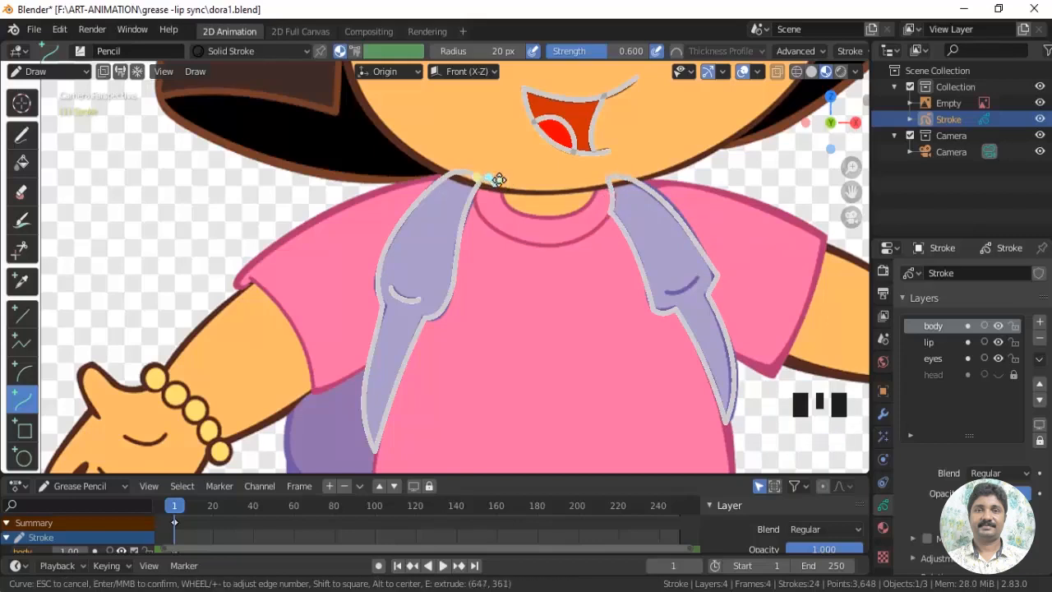
key(e)
click(551, 216)
key(e)
click(599, 180)
key(e)
click(608, 179)
key(Return)
Trace the collar's lower edge with a curve from the left-hand strap to the right-hand strap
drag(474, 193, 543, 245)
drag(497, 211, 576, 244)
key(e)
click(614, 213)
drag(590, 225, 596, 232)
key(Return)
Trace the shirt's lower sides and hem as one curve joining the tips of both straps
shift+middle_drag(427, 458, 428, 252)
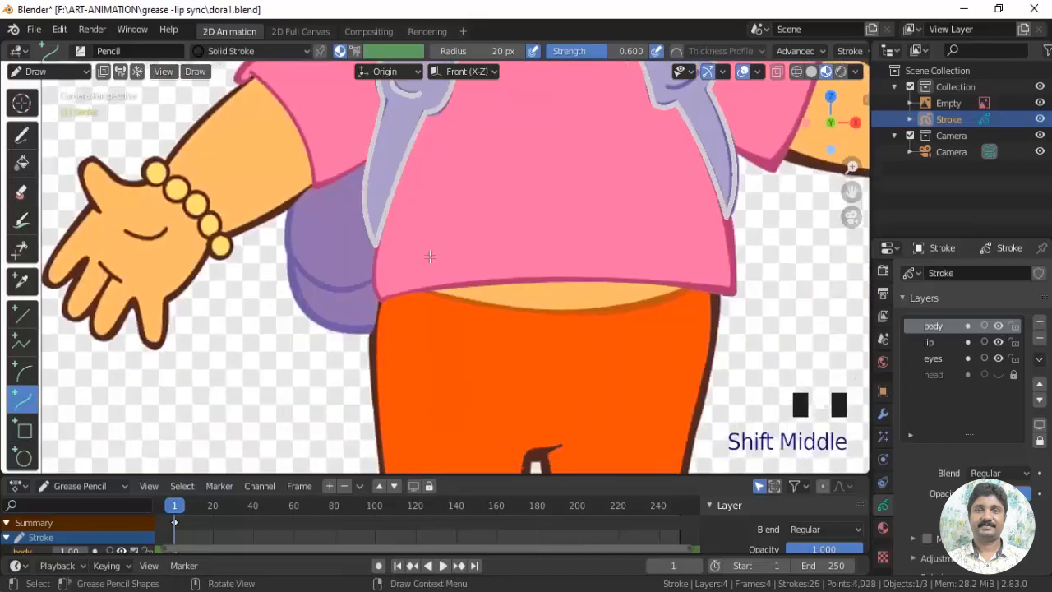
drag(375, 244, 380, 300)
key(e)
click(734, 292)
drag(498, 293, 508, 264)
drag(616, 296, 632, 278)
key(e)
click(728, 214)
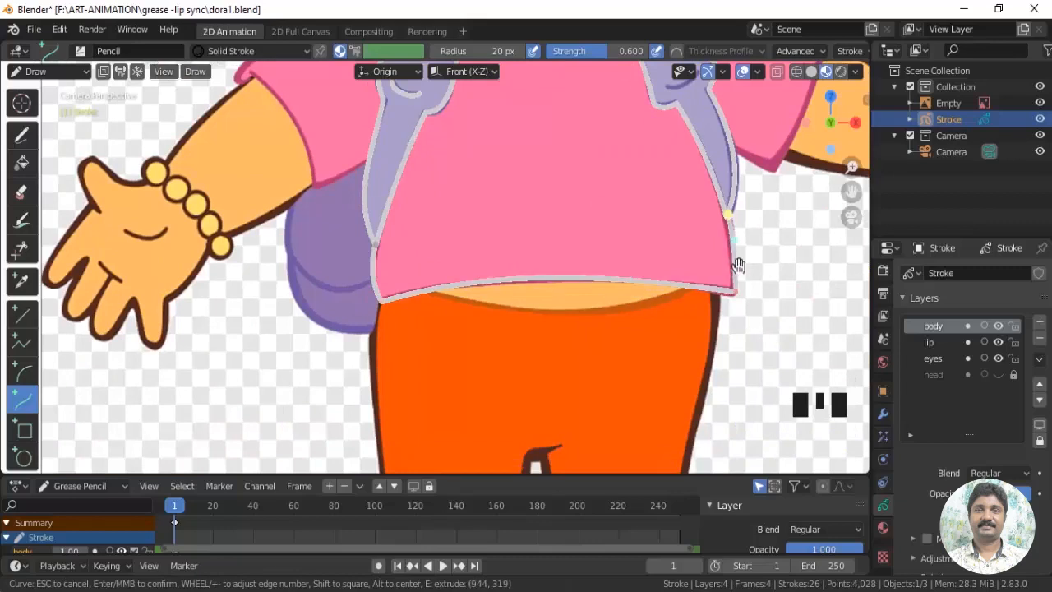
key(Return)
Hide the Empty reference image to examine the traced body lines, and show it again
scroll(739, 265, down, 2)
shift+middle_drag(739, 264, 739, 346)
click(1040, 103)
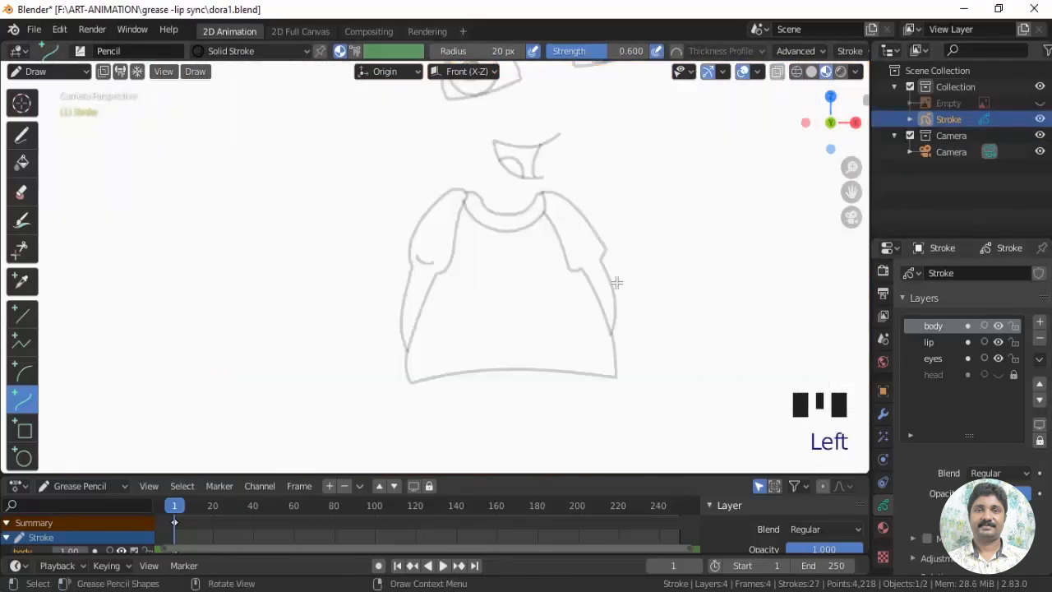
scroll(616, 282, down, 4)
click(1041, 104)
scroll(638, 336, up, 4)
shift+middle_drag(638, 336, 473, 212)
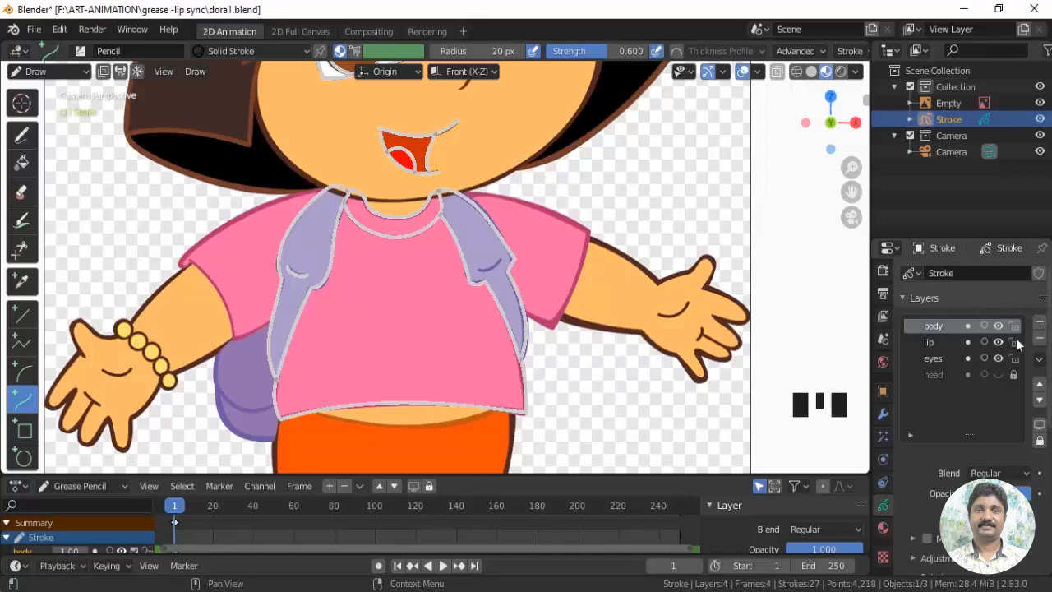
Add a grease pencil layer named "hand 1.L" and lock the body, lip and eyes layers
click(1040, 321)
click(939, 326)
click(938, 326)
text(hand)
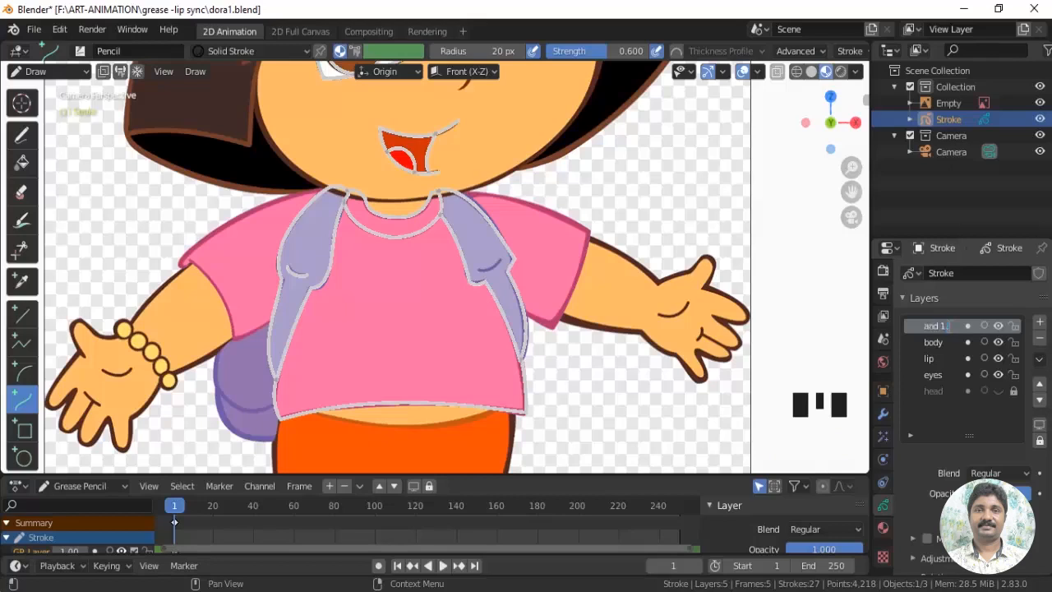
key(Return)
drag(871, 385, 837, 383)
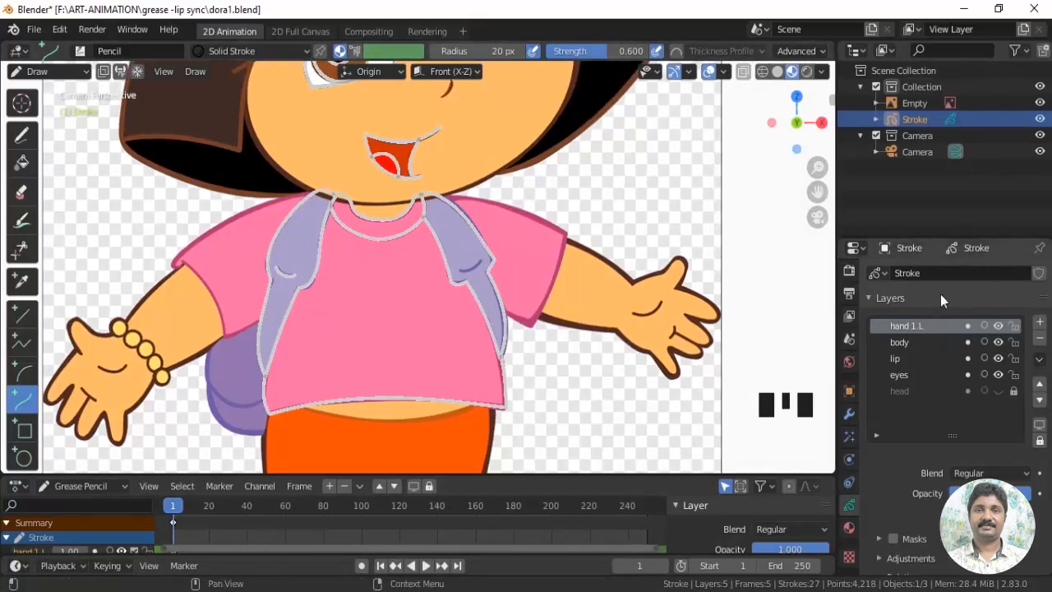
click(1016, 358)
drag(1016, 349, 1020, 362)
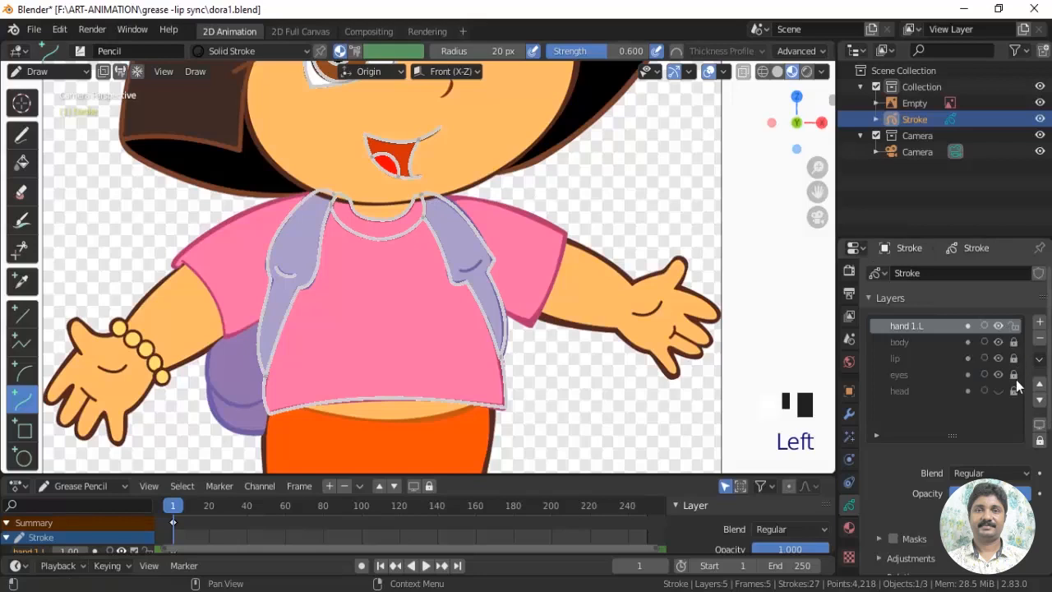
Trace the right-hand sleeve's upper edge from the shoulder and extrude the curve down along the cuff
mouse_move(438, 203)
mouse_down()
mouse_move(508, 211)
mouse_move(565, 236)
mouse_up()
drag(480, 214, 477, 200)
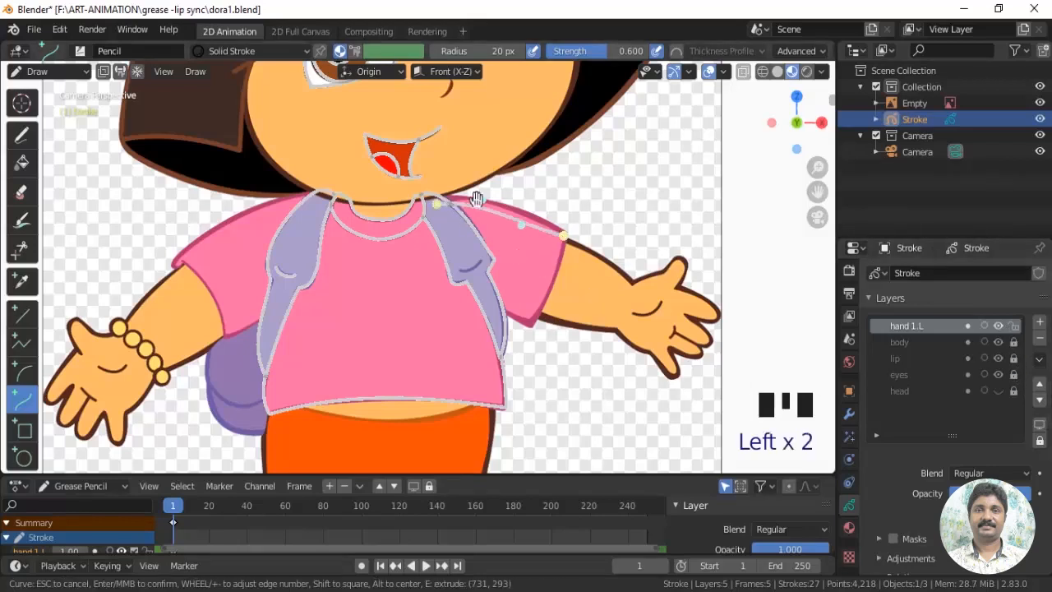
drag(523, 225, 533, 220)
key(e)
click(532, 325)
drag(544, 296, 558, 272)
Extend the right-hand sleeve curve along its underside, close it under the strap at the shoulder and finish the stroke
key(e)
click(436, 254)
drag(468, 278, 468, 285)
drag(499, 301, 502, 315)
key(e)
click(437, 205)
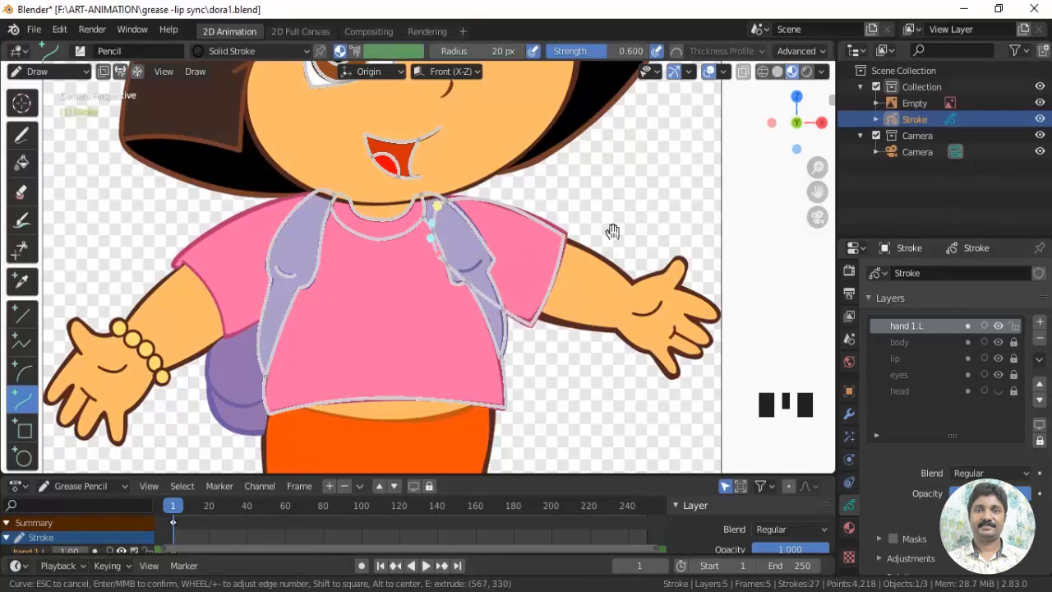
key(Return)
In Edit Mode, select the right-hand sleeve stroke and place a duplicate over the left-hand sleeve
click(51, 71)
click(51, 106)
click(552, 235)
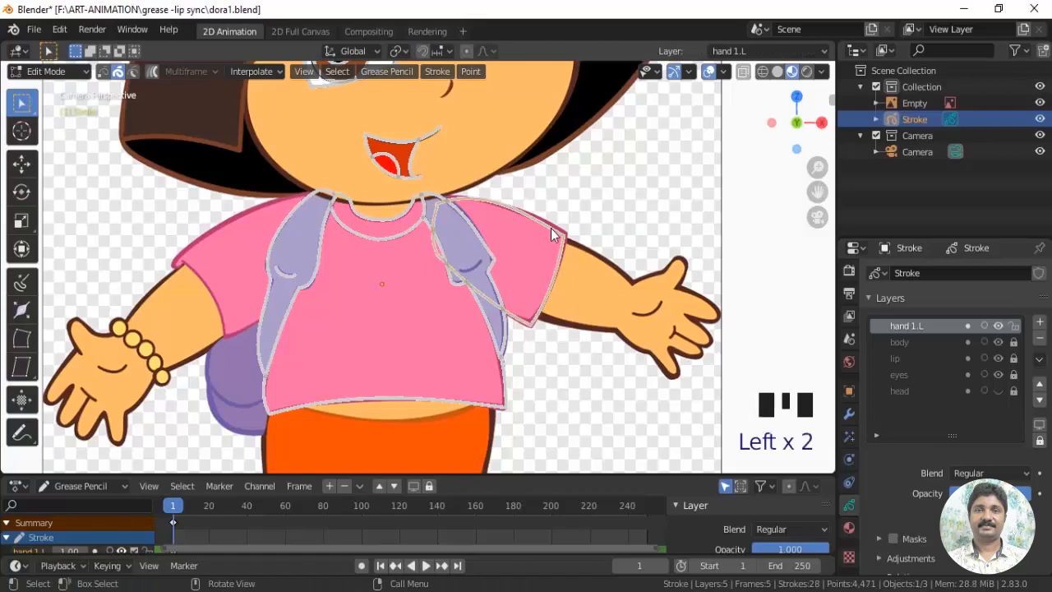
key(shift+d)
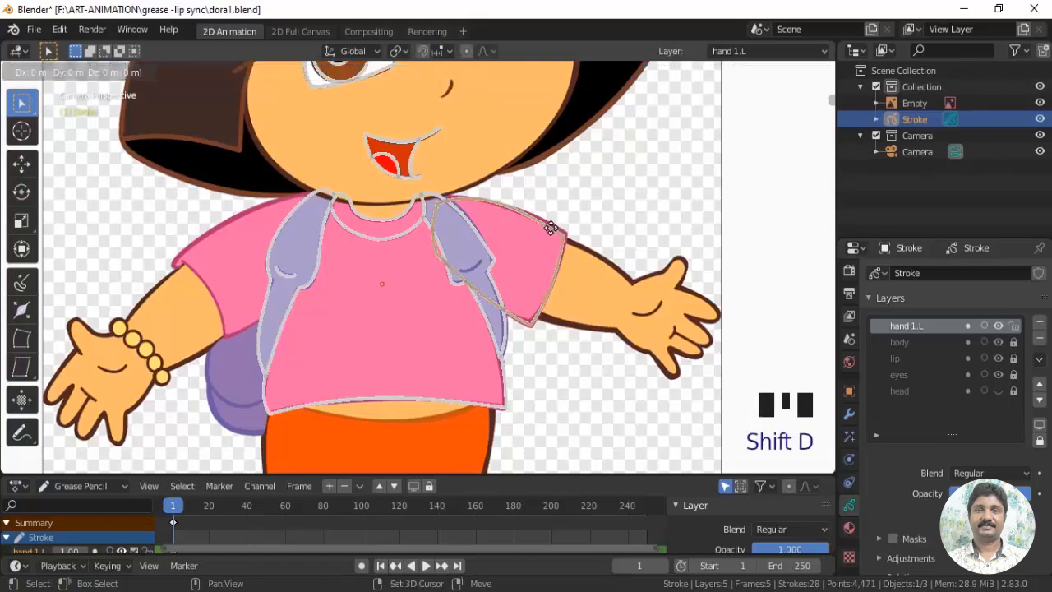
click(305, 251)
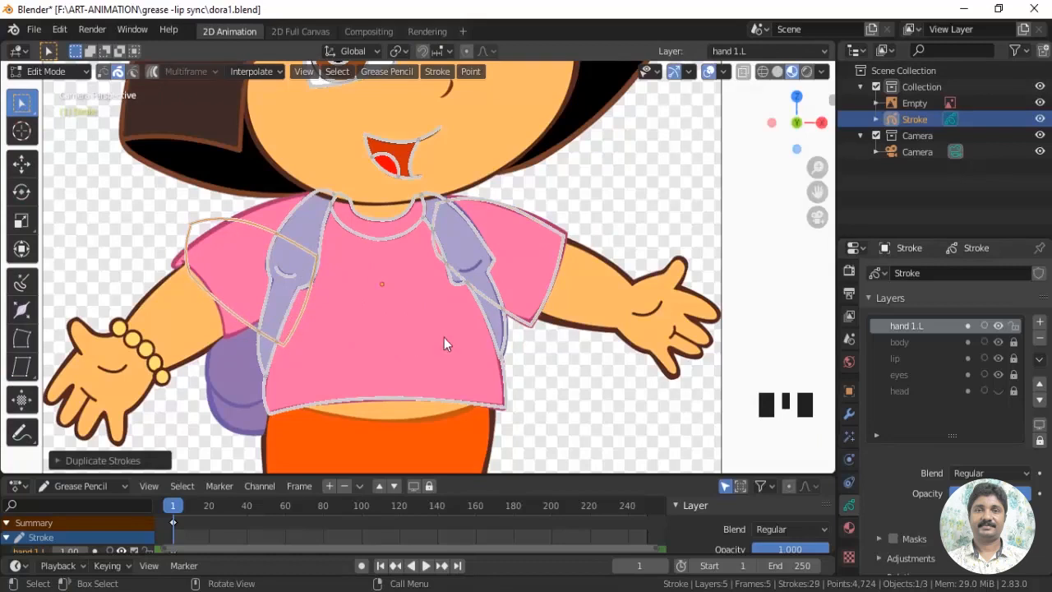
Mirror the duplicated sleeve by scaling it by -1 along the X axis
key(s)
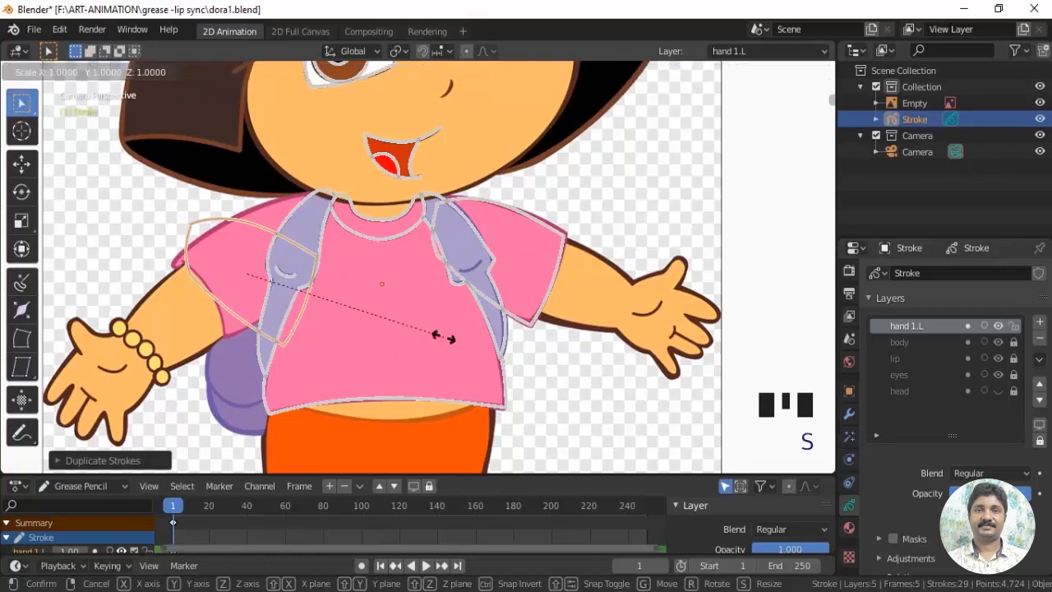
key(x)
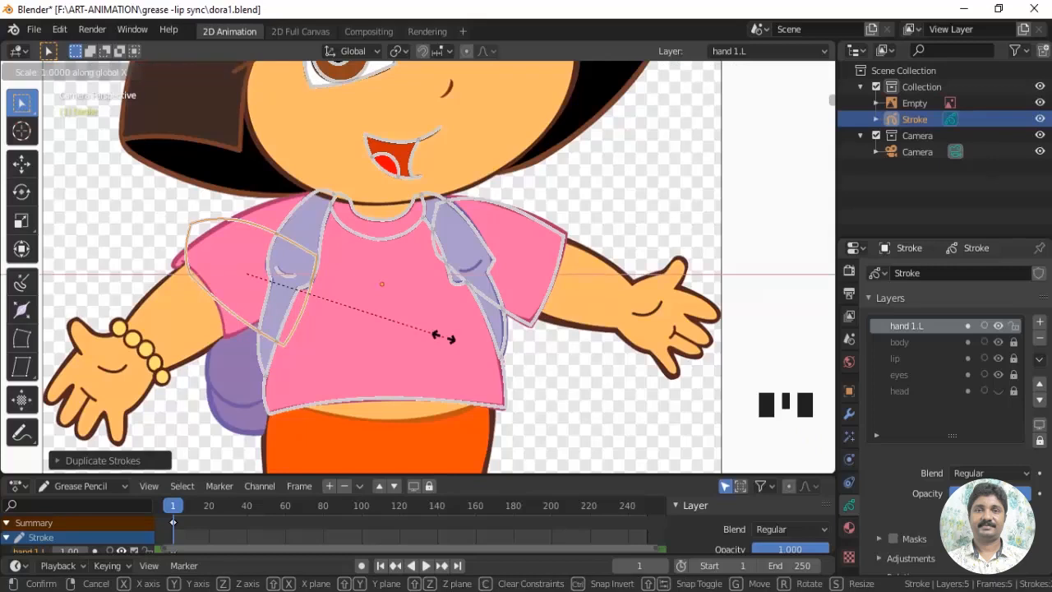
text(-1)
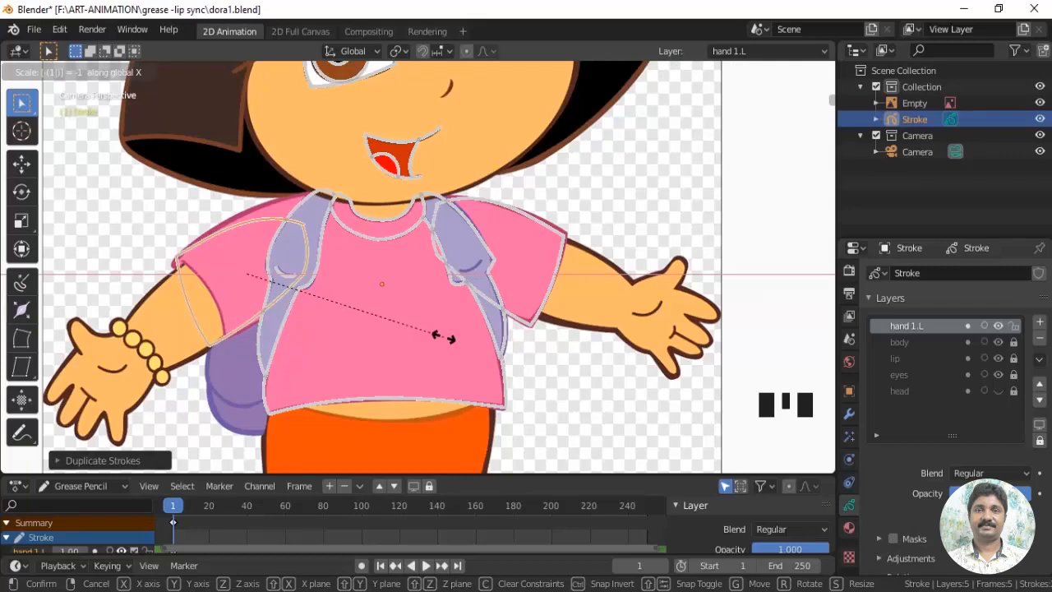
key(Return)
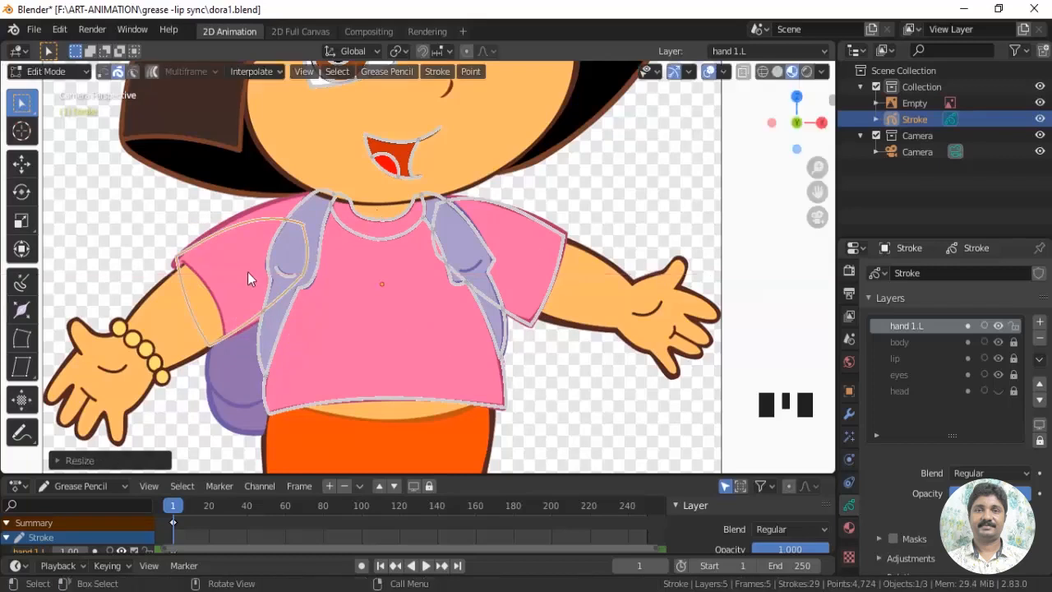
Rotate the mirrored sleeve slightly and move it up to fit the left-hand shoulder
click(24, 170)
click(22, 192)
drag(186, 243, 183, 252)
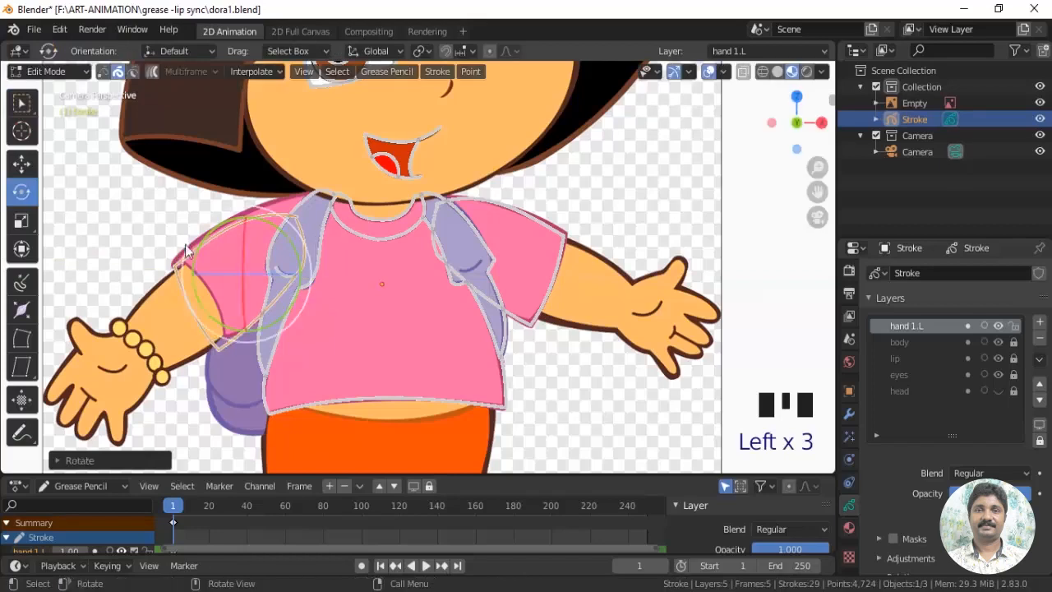
click(22, 165)
drag(272, 246, 290, 222)
In Sculpt Mode, reshape the left-hand sleeve's outer corner and cuff with the Grab brush to match the reference
scroll(290, 223, up, 1)
click(46, 71)
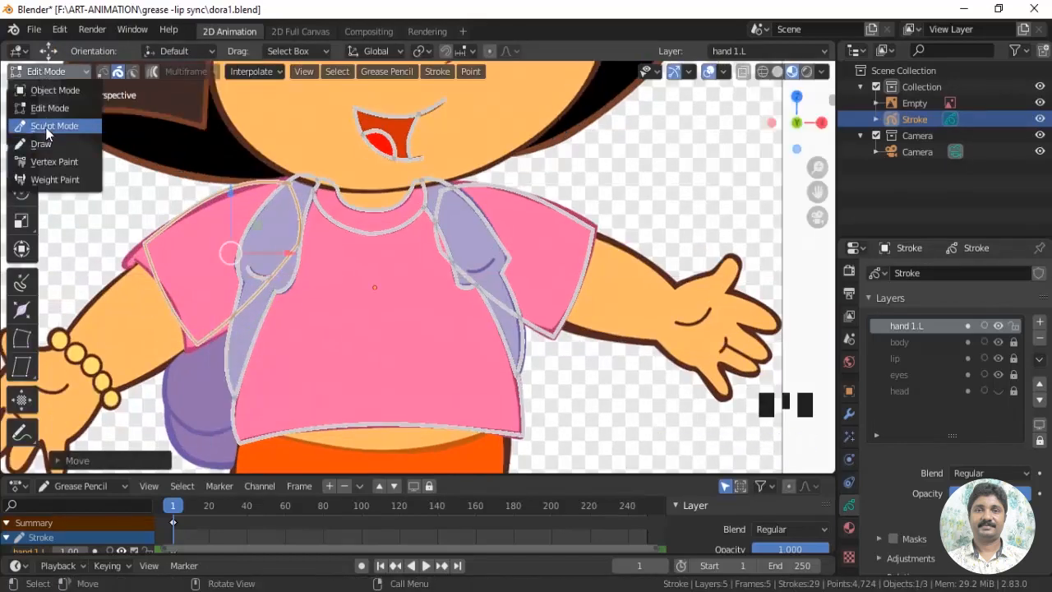
click(51, 125)
click(22, 218)
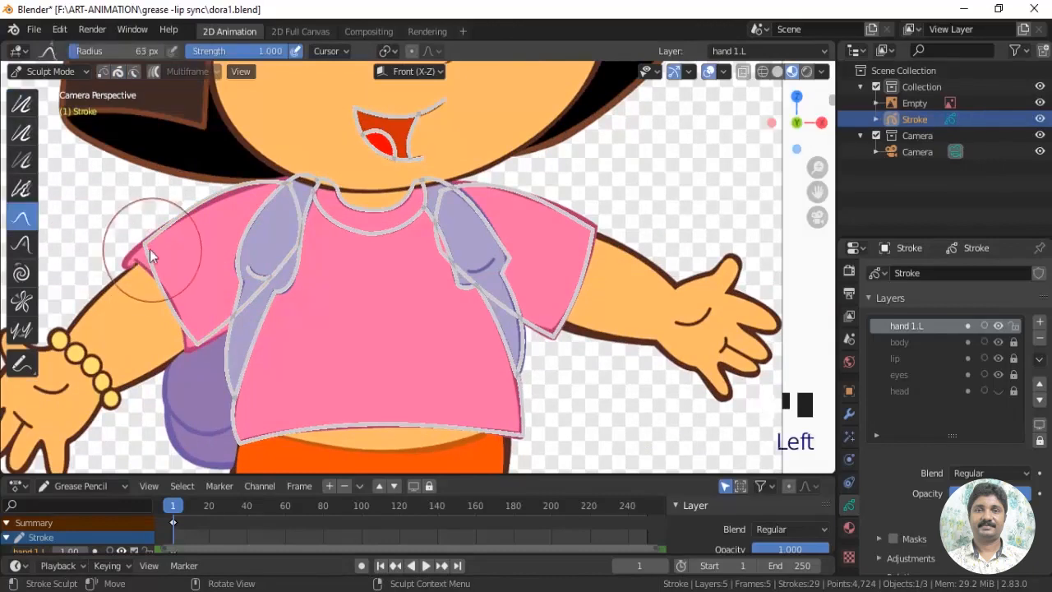
click(130, 259)
click(148, 267)
drag(148, 267, 127, 263)
drag(141, 268, 139, 262)
drag(178, 318, 183, 313)
Resize the Grab brush and refine the left-hand cuff's lower corner and curve
key(f)
click(186, 349)
click(174, 290)
click(148, 265)
Smooth the left-hand sleeve's cuff line and outer corner with the Smooth brush
click(21, 103)
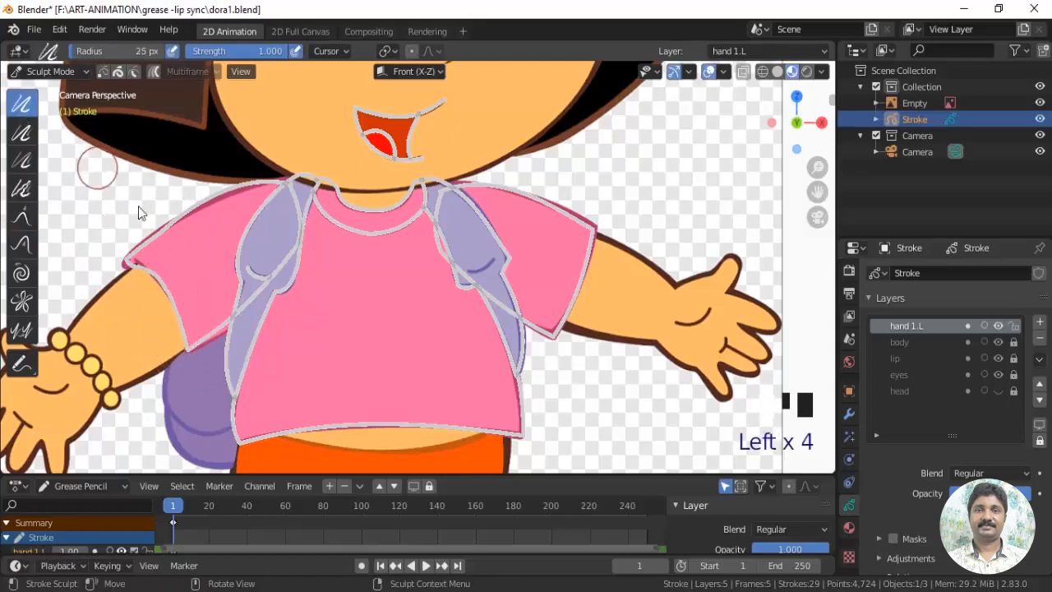
click(154, 280)
drag(154, 275, 181, 324)
click(127, 260)
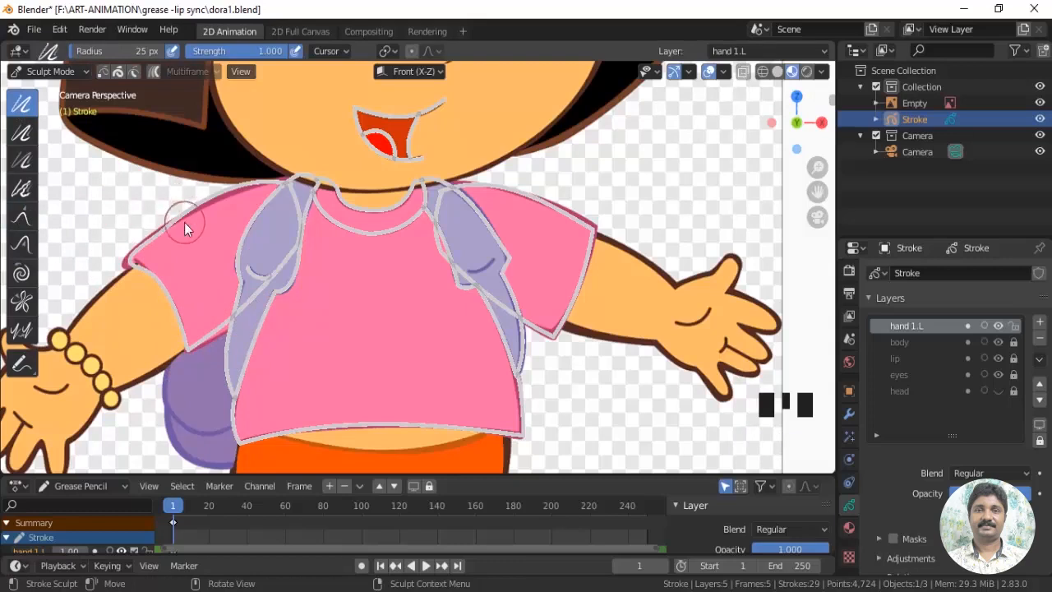
In Edit Mode, move the mirrored left-hand sleeve stroke to a new layer named hand1.R
click(48, 71)
click(35, 108)
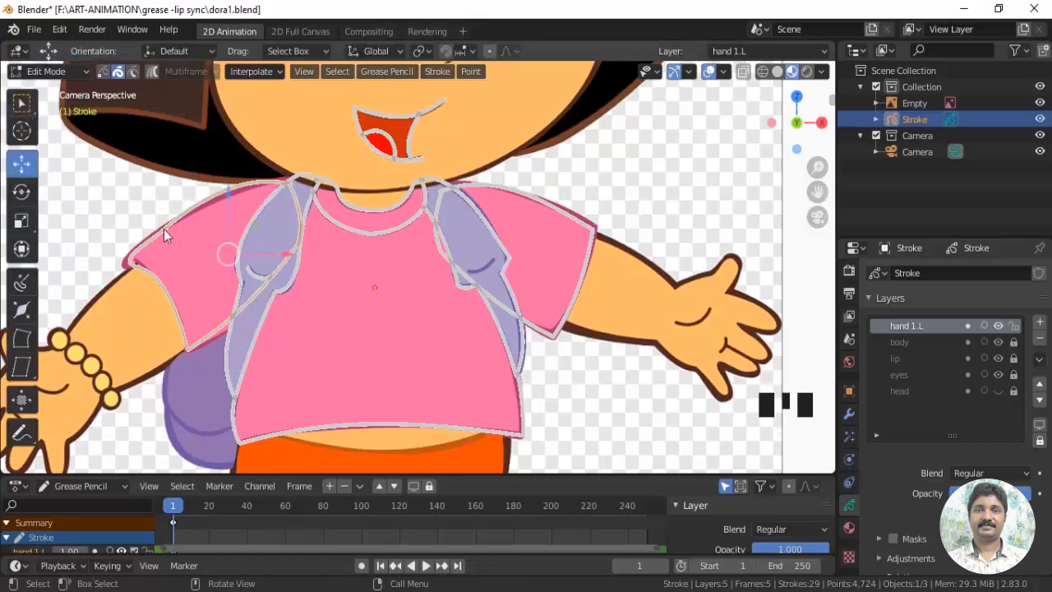
key(m)
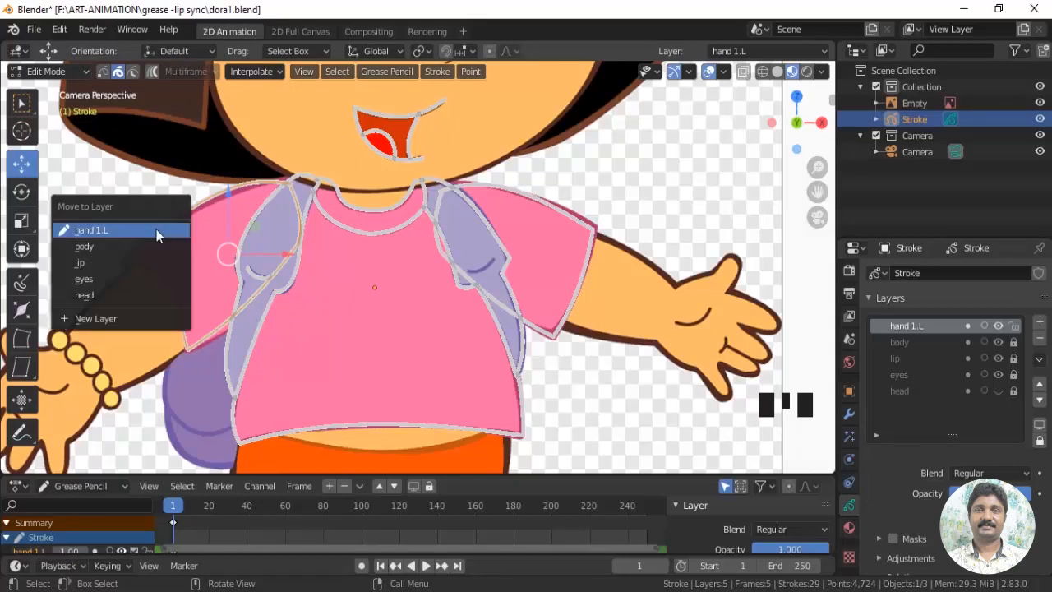
click(133, 320)
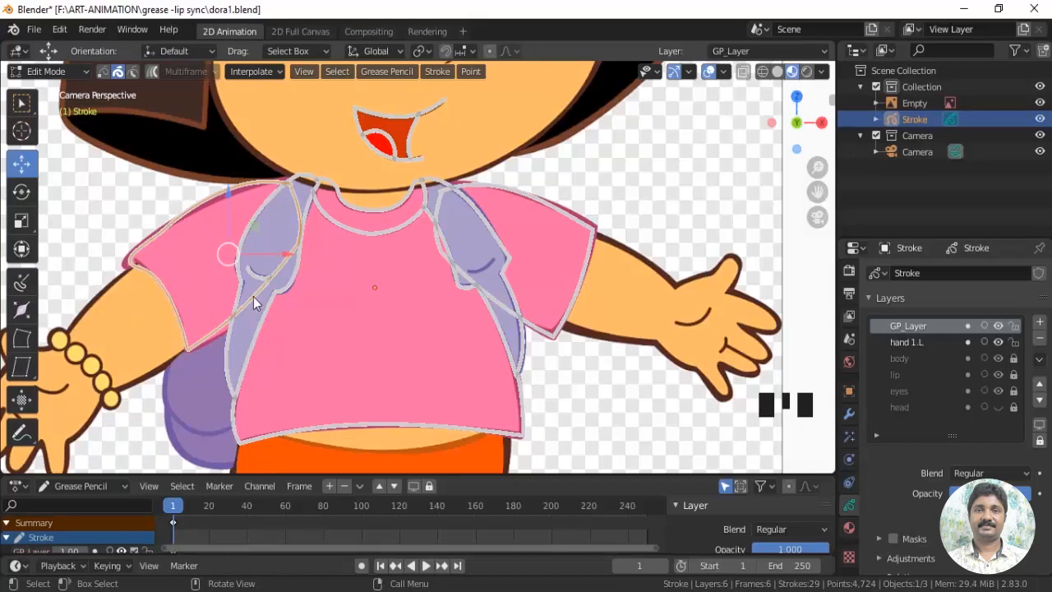
double_click(921, 327)
key(BackSpace)
text(hand1.R)
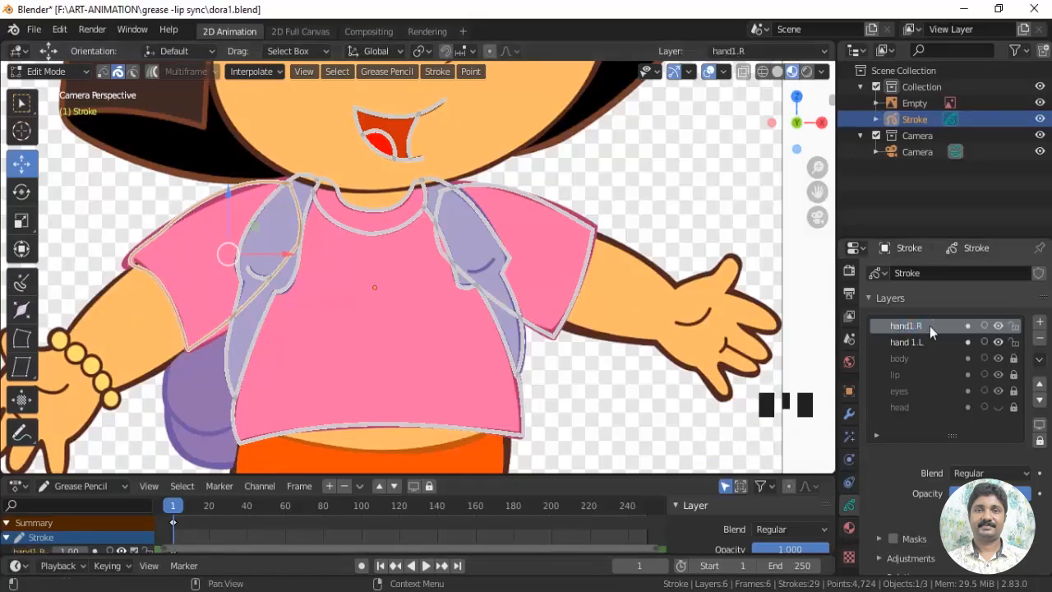
Add a layer named hand2.L and lock the hand1.R and hand 1.L layers
click(1040, 323)
double_click(921, 326)
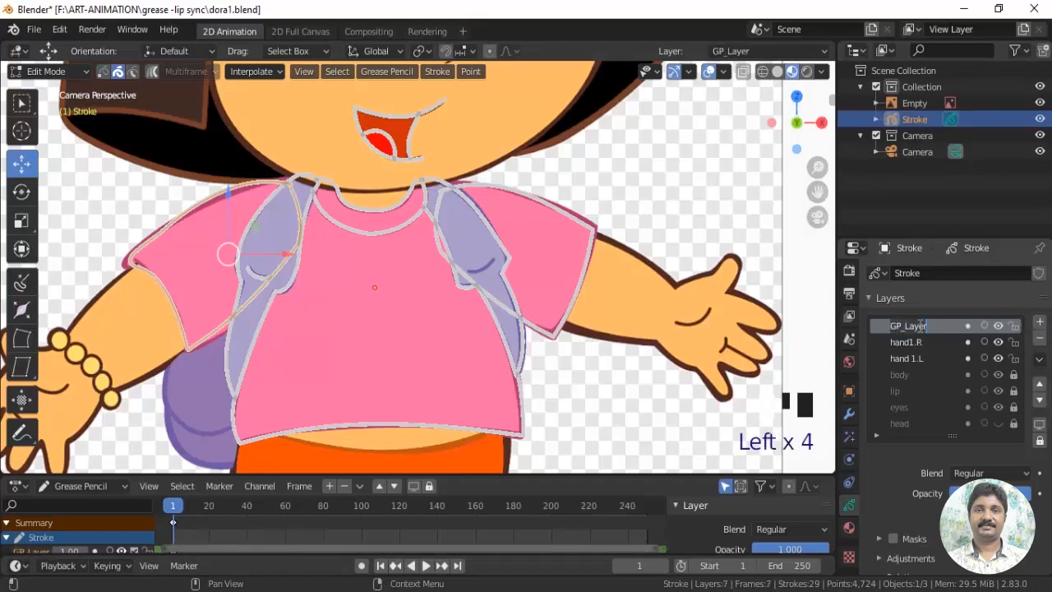
text(hand2)
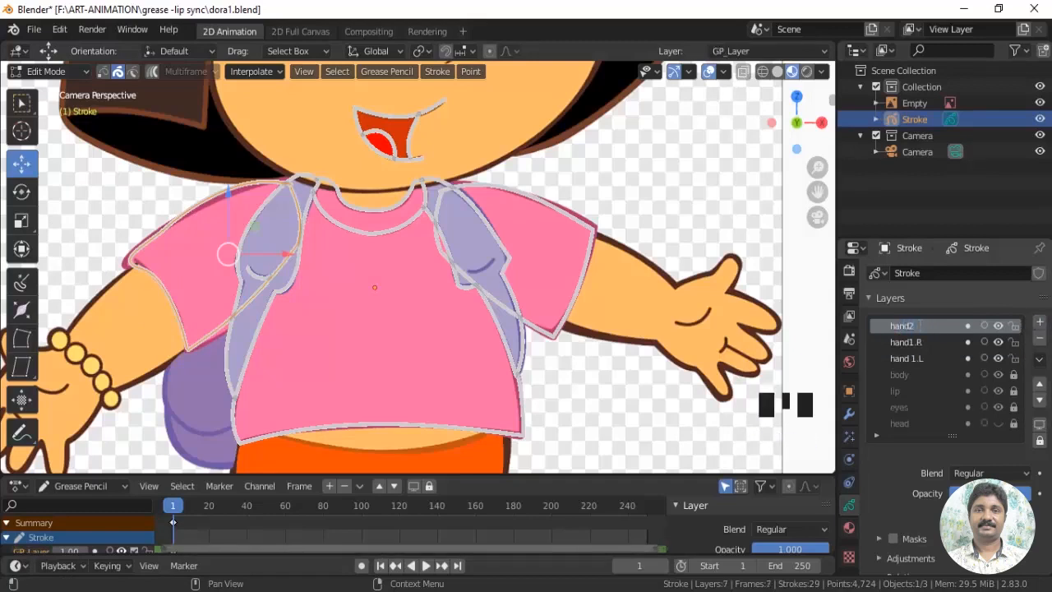
key(Return)
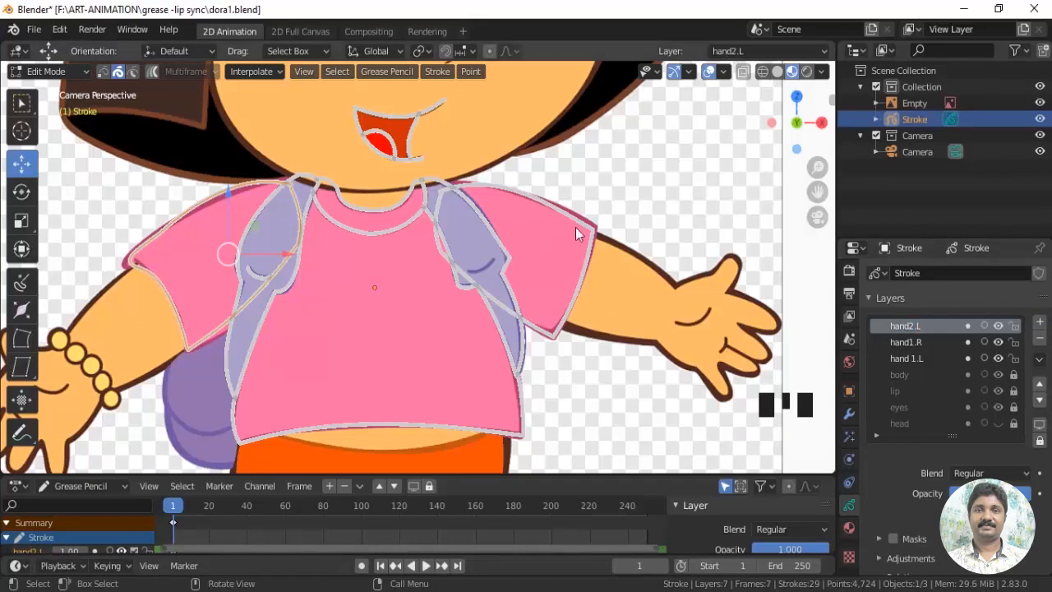
drag(1013, 342, 1014, 352)
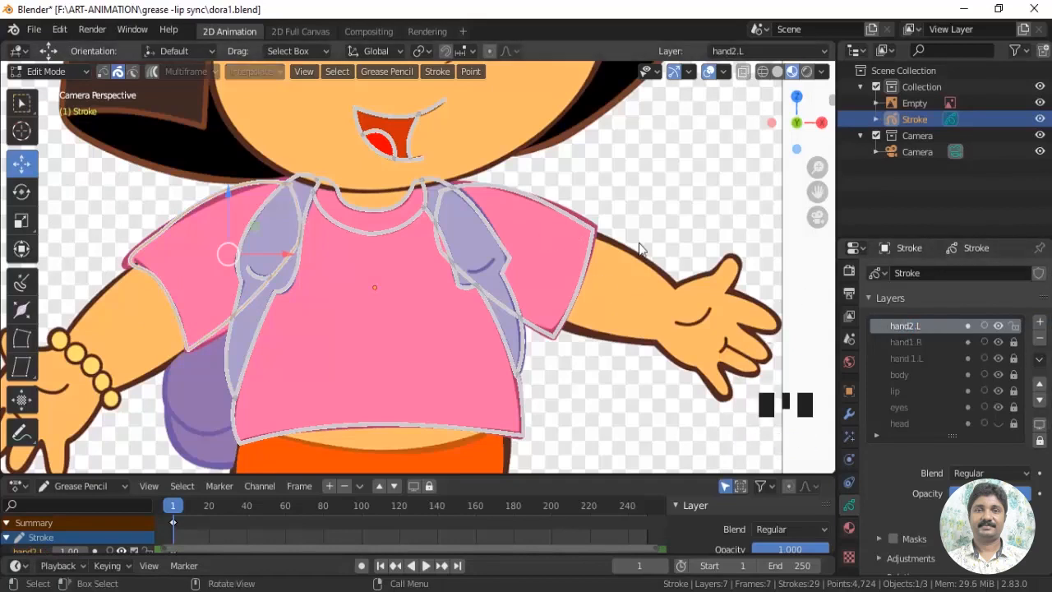
In Draw Mode, trace the upper edge of the right-hand arm with a curve from the sleeve to the wrist
click(47, 70)
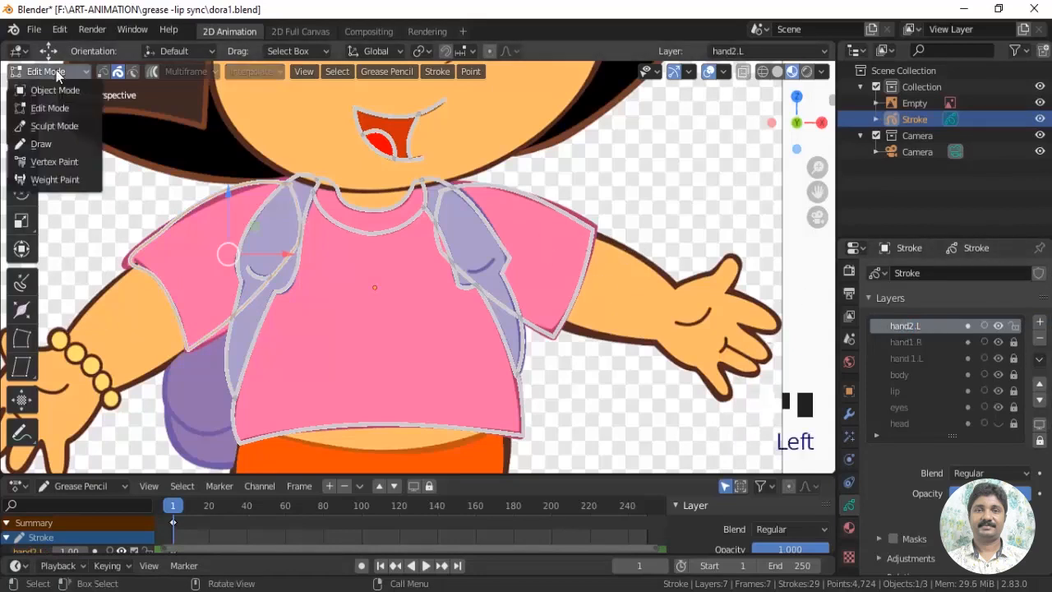
click(37, 141)
drag(579, 233, 675, 287)
middle_click(737, 297)
Start a new curve at the wrist and extrude it around the thumb, bending the segments to the reference outline
scroll(736, 296, up, 4)
mouse_move(731, 319)
shift+middle_down()
mouse_move(570, 331)
mouse_move(208, 237)
shift+middle_up()
mouse_move(415, 223)
mouse_down()
mouse_move(494, 194)
mouse_move(448, 198)
mouse_up()
key(e)
click(530, 156)
drag(511, 174, 564, 157)
key(e)
click(535, 231)
drag(536, 206, 552, 195)
Extend the curve around the first two fingers below the thumb, shaping the segments to their outlines
drag(535, 231, 583, 247)
key(e)
click(635, 304)
drag(600, 279, 615, 267)
key(e)
click(549, 300)
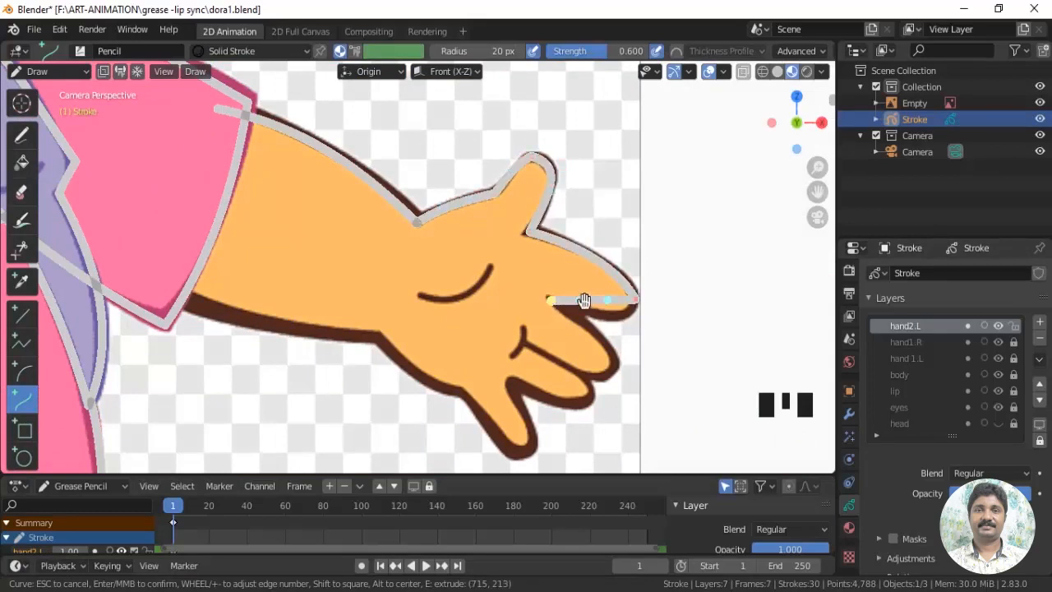
key(e)
click(613, 370)
drag(571, 323, 590, 320)
drag(592, 347, 565, 366)
key(e)
click(523, 344)
drag(582, 361, 598, 386)
Continue the curve around the last two fingers and back to the palm's lower edge
key(e)
click(582, 402)
key(e)
click(507, 380)
drag(532, 388, 544, 438)
key(e)
click(527, 453)
key(e)
click(464, 395)
Extend the curve along the palm and forearm's underside, and close the arm outline with a bent segment inside the sleeve
key(e)
click(374, 333)
key(e)
click(179, 303)
key(e)
click(156, 285)
key(e)
click(216, 110)
drag(176, 226, 160, 218)
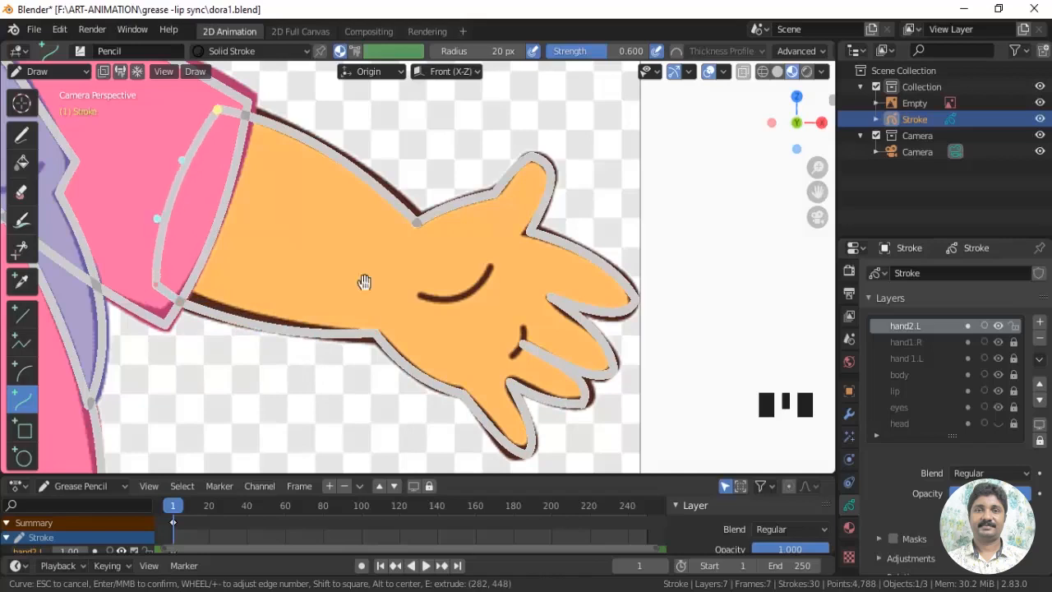
key(Return)
In Edit Mode, duplicate the arm strokes over to the left-hand side and mirror the copy by scaling -1 along X
scroll(364, 284, down, 4)
click(49, 71)
click(51, 107)
click(415, 248)
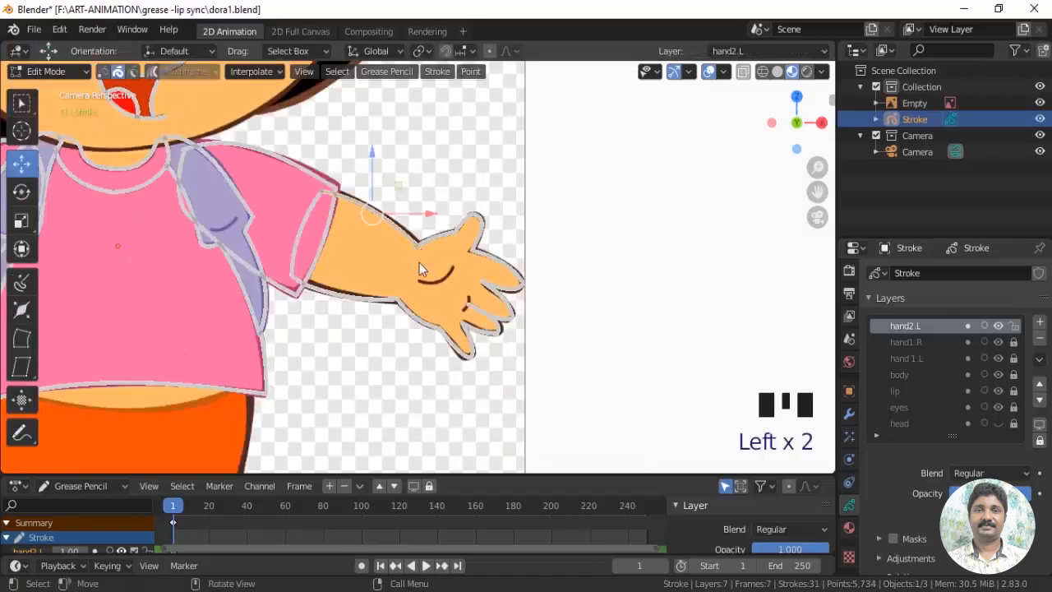
key(a)
mouse_move(444, 249)
shift+middle_down()
mouse_move(569, 276)
mouse_move(627, 264)
shift+middle_up()
scroll(628, 265, down, 2)
shift+middle_drag(559, 259, 607, 290)
key(shift+d)
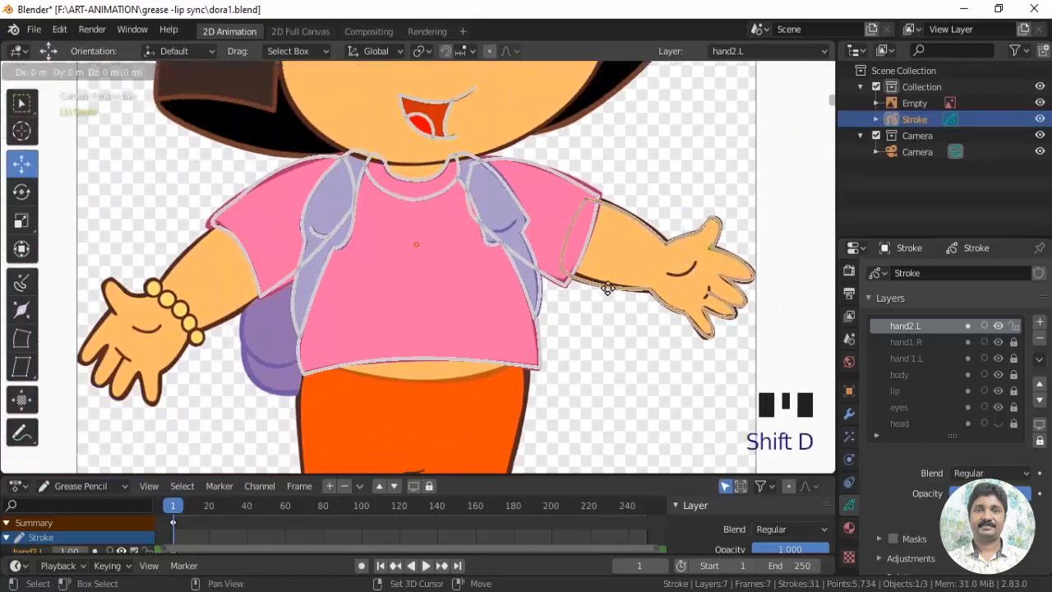
click(234, 318)
key(s)
text(x)
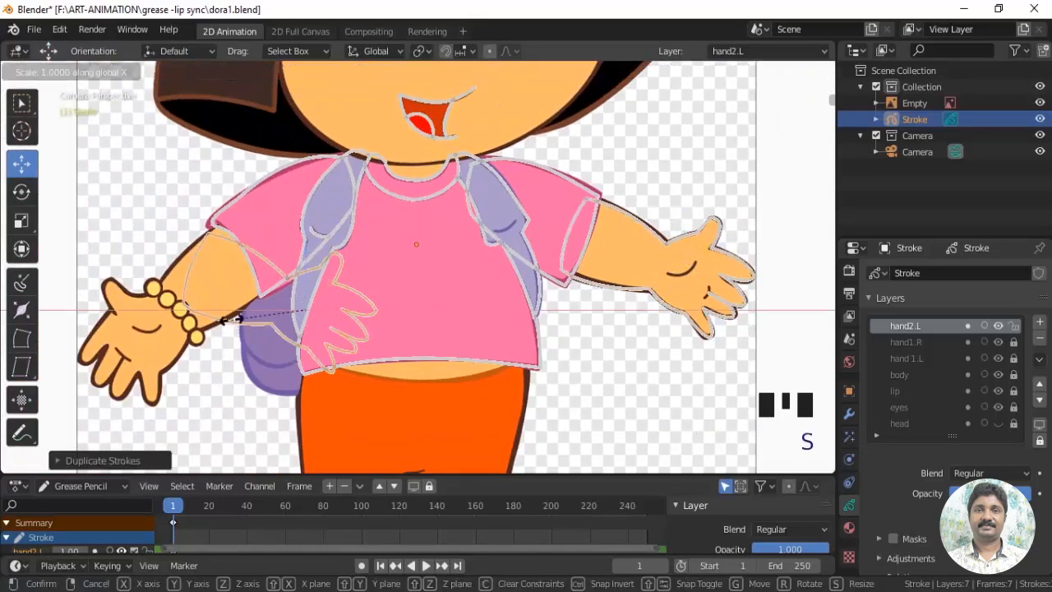
text(-1)
key(Return)
Move the mirrored arm onto the left-hand arm and rotate it to match the reference
drag(367, 305, 202, 306)
scroll(201, 306, up, 2)
shift+middle_drag(202, 306, 385, 282)
click(22, 191)
mouse_move(331, 241)
mouse_down()
mouse_move(307, 231)
mouse_move(354, 288)
mouse_up()
click(22, 164)
In Sculpt Mode, resize the Grab brush and pull the left-hand thumb and outer hand outline onto the reference
scroll(353, 288, up, 2)
shift+middle_drag(354, 287, 436, 252)
click(45, 71)
click(50, 125)
click(22, 219)
mouse_move(388, 255)
mouse_down()
mouse_move(373, 233)
mouse_move(398, 205)
mouse_move(357, 240)
mouse_up()
key(f)
click(414, 231)
drag(263, 255, 256, 211)
drag(306, 261, 305, 247)
drag(277, 308, 261, 289)
mouse_move(247, 347)
mouse_down()
mouse_move(224, 331)
mouse_move(293, 333)
mouse_up()
Pull the left-hand fingertips and the gaps between the fingers onto the reference with the Grab brush
shift+middle_drag(293, 333, 300, 290)
drag(281, 297, 251, 303)
drag(284, 256, 278, 252)
drag(359, 294, 322, 276)
mouse_move(324, 325)
mouse_down()
mouse_move(297, 311)
mouse_move(273, 322)
mouse_up()
drag(286, 309, 295, 312)
drag(331, 360, 298, 362)
drag(315, 316, 302, 375)
mouse_move(303, 376)
mouse_down()
mouse_move(315, 382)
mouse_move(403, 326)
mouse_move(364, 317)
mouse_move(349, 343)
mouse_up()
drag(375, 390, 358, 403)
drag(435, 352, 399, 346)
drag(394, 380, 385, 383)
Resize the Grab brush and fit the last finger, the palm's lower edge and the wrist to the reference
key(f)
click(388, 396)
mouse_move(439, 407)
mouse_down()
mouse_move(428, 419)
mouse_move(456, 403)
mouse_up()
mouse_move(474, 377)
mouse_down()
mouse_move(461, 347)
mouse_move(489, 324)
mouse_up()
drag(466, 348, 460, 345)
drag(521, 296, 514, 293)
drag(540, 248, 536, 245)
Smooth the left-hand thumb, fingers and arm outline with the Smooth brush
click(23, 104)
click(333, 131)
mouse_move(325, 115)
mouse_down()
mouse_move(333, 165)
mouse_move(293, 236)
mouse_move(277, 383)
mouse_move(345, 364)
mouse_move(462, 357)
mouse_up()
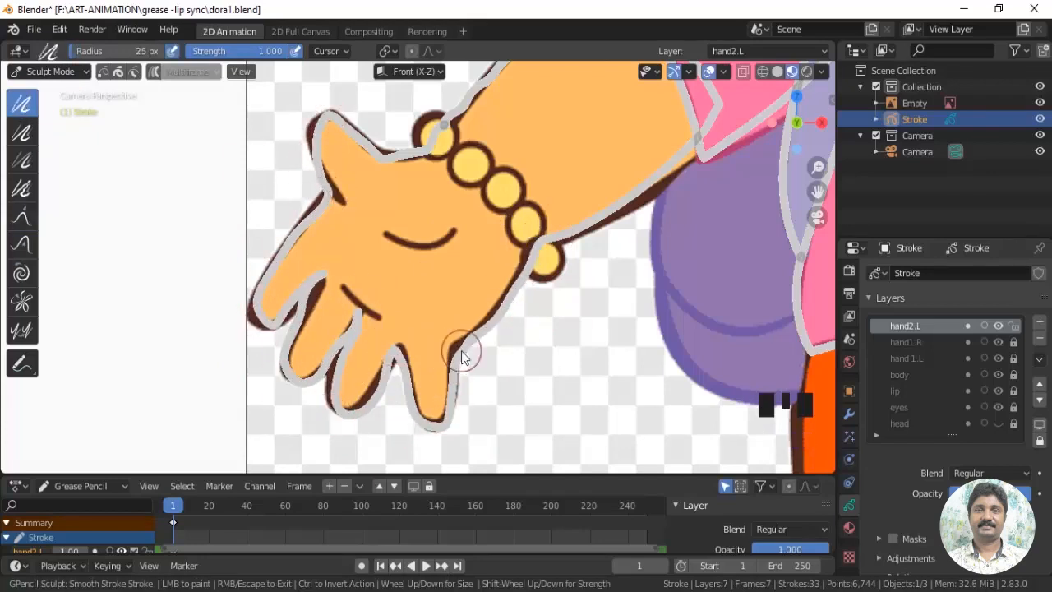
shift+middle_drag(436, 133, 368, 269)
drag(368, 269, 635, 282)
drag(365, 292, 359, 297)
shift+middle_drag(231, 444, 310, 338)
drag(309, 338, 337, 338)
scroll(337, 338, up, 3)
click(324, 359)
In Edit Mode with point selection, select the points at the tip of the gap between the two middle fingers and shift them slightly
click(49, 72)
click(44, 107)
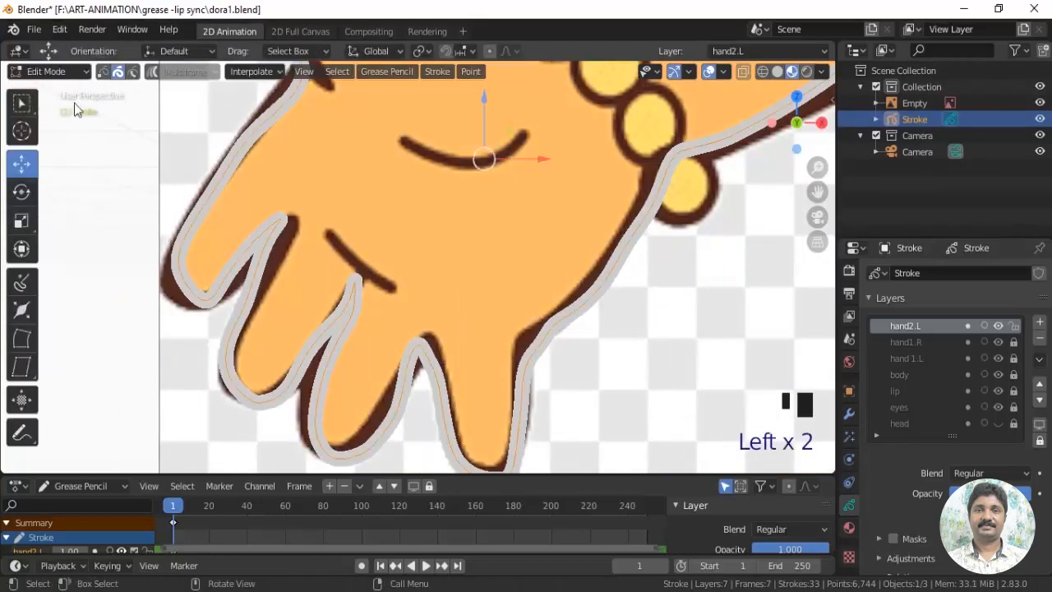
click(252, 335)
scroll(252, 336, up, 2)
shift+middle_drag(252, 336, 259, 315)
click(131, 72)
click(97, 105)
click(413, 285)
scroll(369, 291, up, 4)
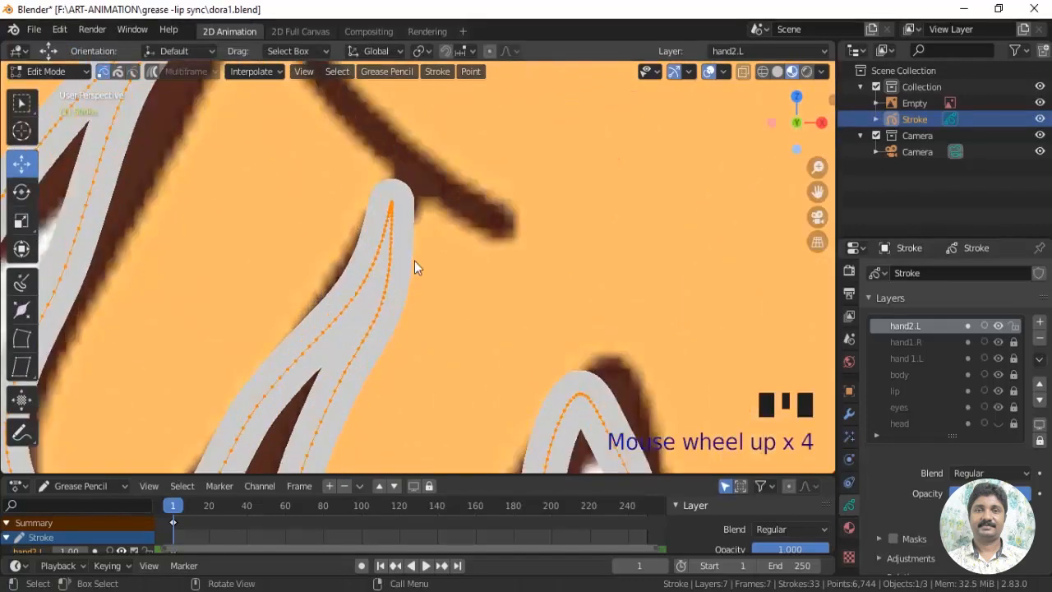
scroll(370, 231, down, 2)
drag(305, 193, 454, 328)
click(390, 235)
drag(339, 199, 433, 310)
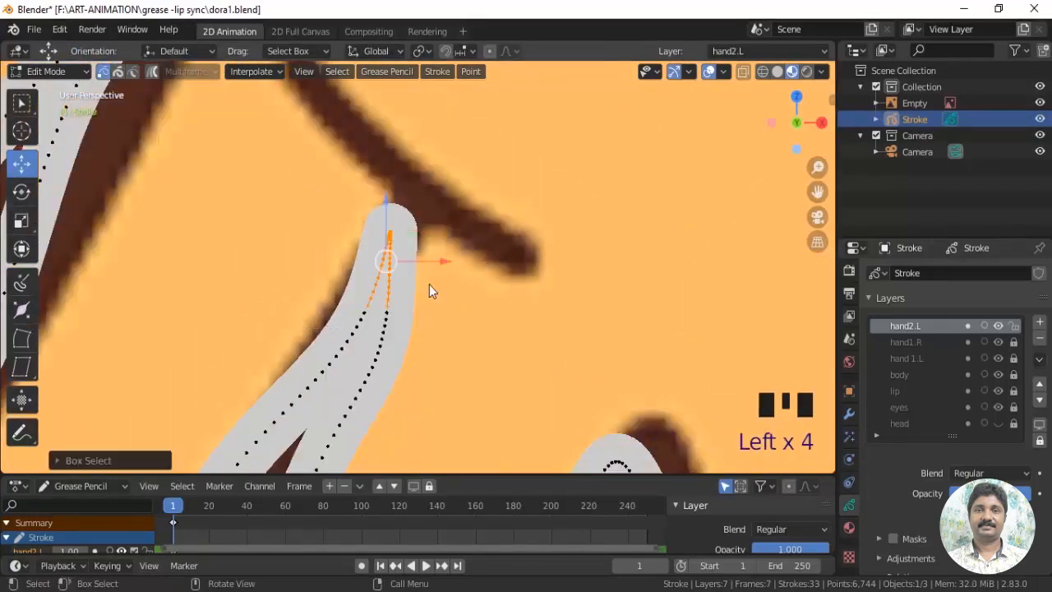
click(21, 193)
click(21, 164)
mouse_move(432, 231)
mouse_down()
mouse_move(438, 241)
mouse_move(416, 228)
mouse_up()
Select the points around the neighbouring fingertip and move them slightly outward
scroll(425, 339, down, 2)
scroll(425, 338, up, 1)
shift+middle_drag(361, 402, 509, 214)
drag(124, 289, 280, 423)
drag(211, 366, 202, 372)
In Sculpt Mode, smooth the adjusted fingertip outline with the Smooth brush
click(52, 72)
click(59, 122)
mouse_move(149, 263)
mouse_down()
mouse_move(266, 400)
mouse_move(393, 289)
mouse_move(374, 308)
mouse_up()
Reshape the middle fingers' outline in Sculpt Mode with the Grab brush so it follows the reference drawing
click(22, 217)
drag(424, 244, 441, 218)
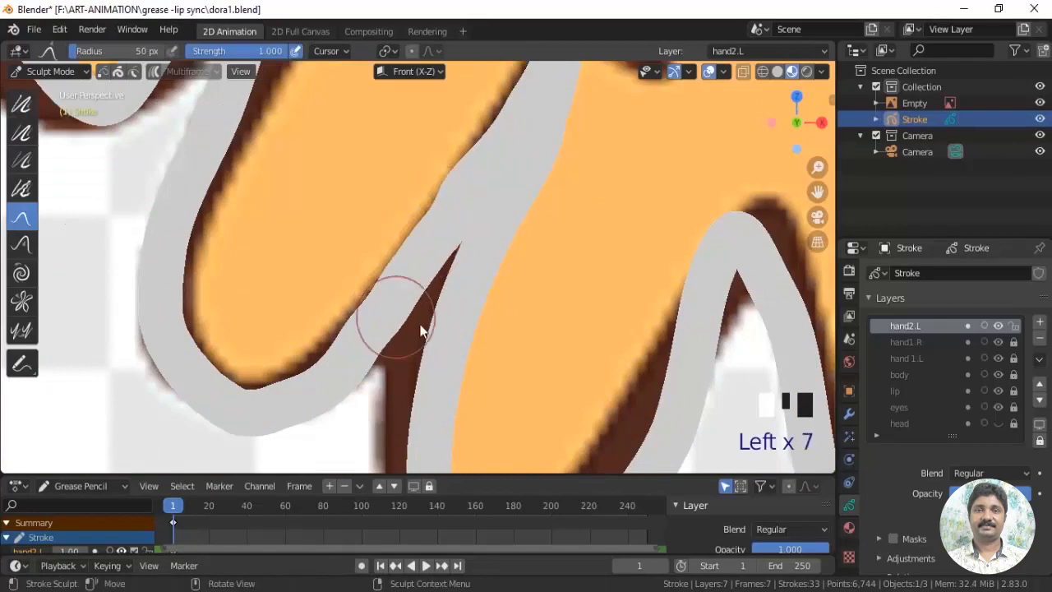
scroll(420, 322, down, 2)
shift+middle_drag(420, 322, 383, 246)
drag(570, 275, 561, 268)
drag(537, 325, 528, 327)
drag(518, 388, 490, 398)
drag(451, 419, 447, 413)
drag(415, 409, 409, 416)
drag(394, 337, 382, 333)
drag(397, 284, 388, 281)
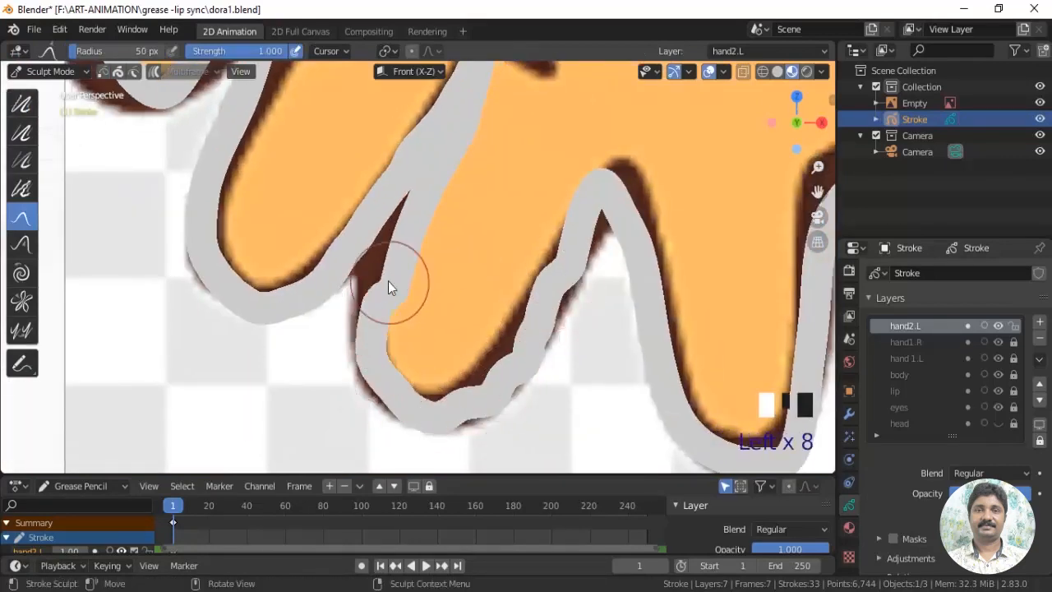
Pull the outline along the last finger's gap and outer side onto the reference with the Grab brush
shift+middle_drag(636, 162, 489, 167)
drag(469, 177, 478, 169)
drag(481, 224, 491, 221)
shift+middle_drag(689, 197, 630, 238)
drag(629, 236, 607, 218)
shift+middle_drag(613, 278, 589, 214)
drag(593, 212, 587, 210)
mouse_move(585, 268)
shift+middle_down()
mouse_move(489, 420)
mouse_move(479, 420)
shift+middle_up()
Refine the remaining finger outlines against the reference with the Grab brush
scroll(541, 330, down, 2)
drag(380, 108, 382, 110)
mouse_move(341, 152)
mouse_down()
mouse_move(356, 144)
mouse_move(343, 177)
mouse_up()
drag(322, 207, 332, 211)
drag(311, 164, 318, 172)
mouse_move(295, 188)
mouse_down()
mouse_move(304, 204)
mouse_move(226, 212)
mouse_up()
mouse_move(320, 163)
shift+mouse_down()
mouse_move(327, 153)
mouse_move(518, 383)
shift+mouse_up()
shift+middle_drag(411, 138, 280, 463)
Pull the thumb outline onto the reference with the Grab brush and even it out with the Smooth brush
click(23, 219)
drag(282, 265, 292, 266)
drag(248, 177, 240, 168)
drag(267, 97, 245, 120)
drag(245, 148, 238, 145)
click(22, 104)
drag(251, 218, 384, 177)
shift+middle_drag(383, 177, 223, 277)
In Draw mode, trace the yellow bracelet beads with the Circle tool
click(33, 71)
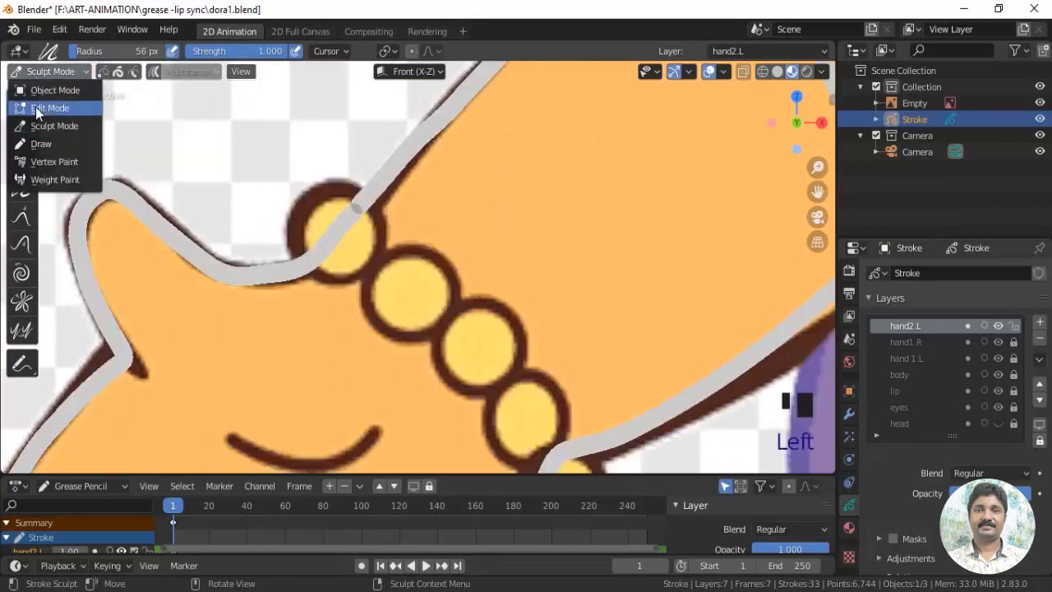
click(36, 145)
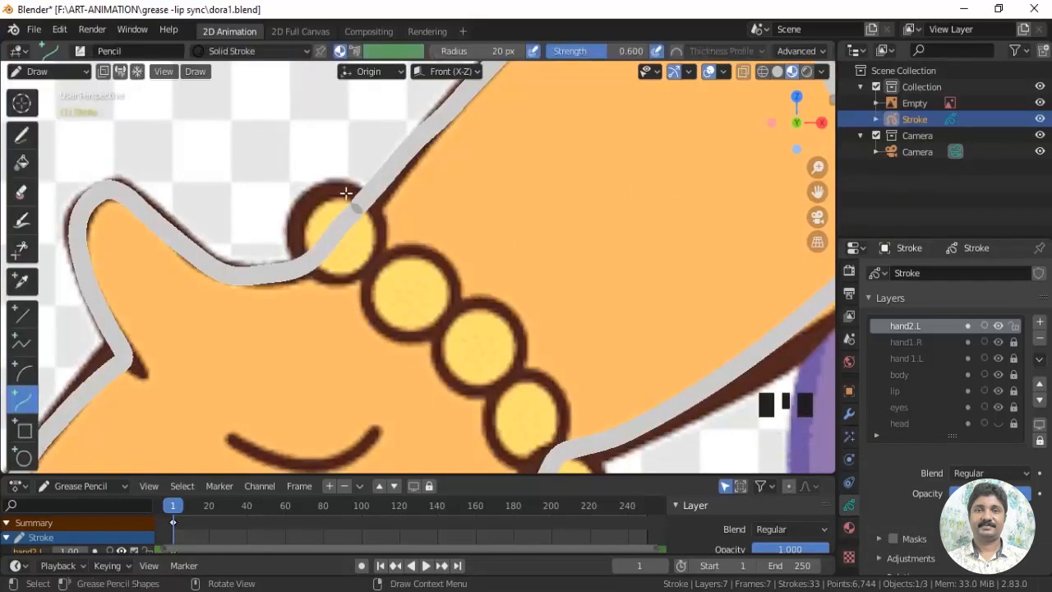
click(23, 458)
mouse_move(293, 182)
mouse_down()
mouse_move(327, 230)
mouse_move(384, 277)
mouse_move(373, 250)
mouse_move(449, 329)
mouse_up()
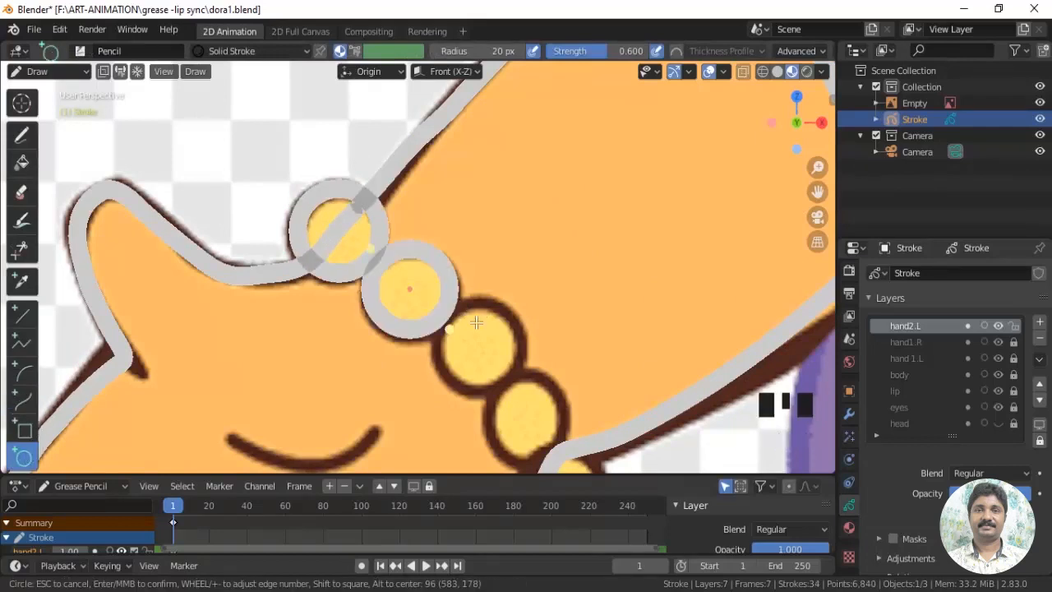
shift+middle_drag(477, 323, 432, 194)
mouse_move(388, 167)
mouse_down()
mouse_move(481, 258)
mouse_move(518, 326)
mouse_move(518, 353)
mouse_move(559, 400)
mouse_up()
scroll(559, 399, up, 2)
shift+middle_drag(247, 354, 74, 336)
Trace the palm crease and the short line near the fingers with the Curve tool
click(23, 400)
drag(324, 239, 414, 238)
drag(360, 240, 369, 256)
middle_click(369, 256)
drag(273, 302, 322, 344)
middle_click(295, 318)
Check the traced hand strokes by toggling the visibility of the hand2.L layer
shift+middle_drag(430, 278, 354, 370)
scroll(354, 370, down, 5)
click(1000, 328)
click(1000, 328)
click(1000, 328)
click(1000, 328)
click(1000, 328)
click(1000, 328)
click(1000, 328)
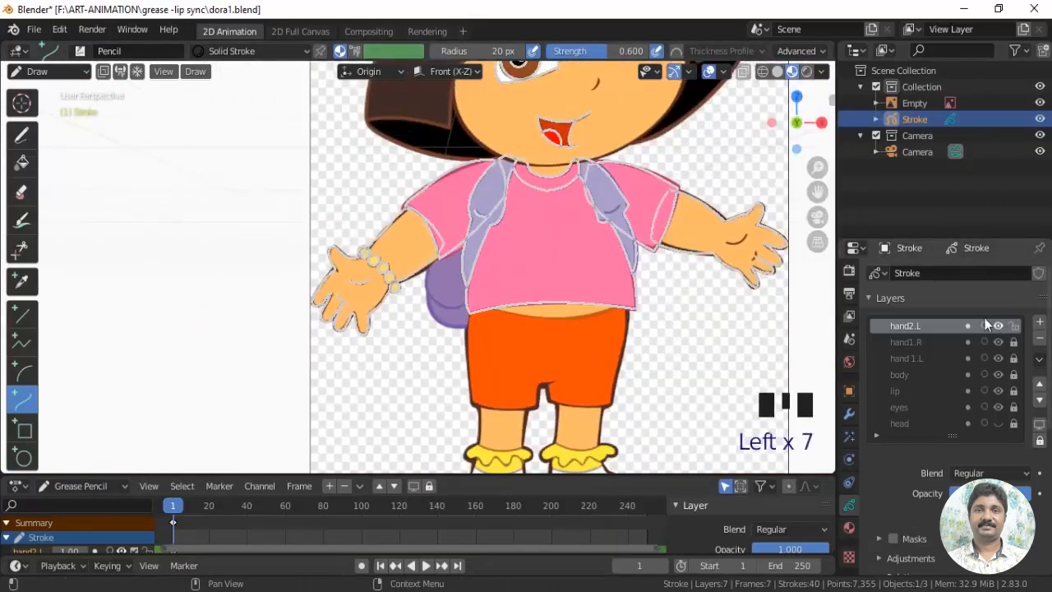
In Edit Mode, lasso-select the hand, forearm and bracelet strokes and move them to a new layer named hand2.R
click(37, 71)
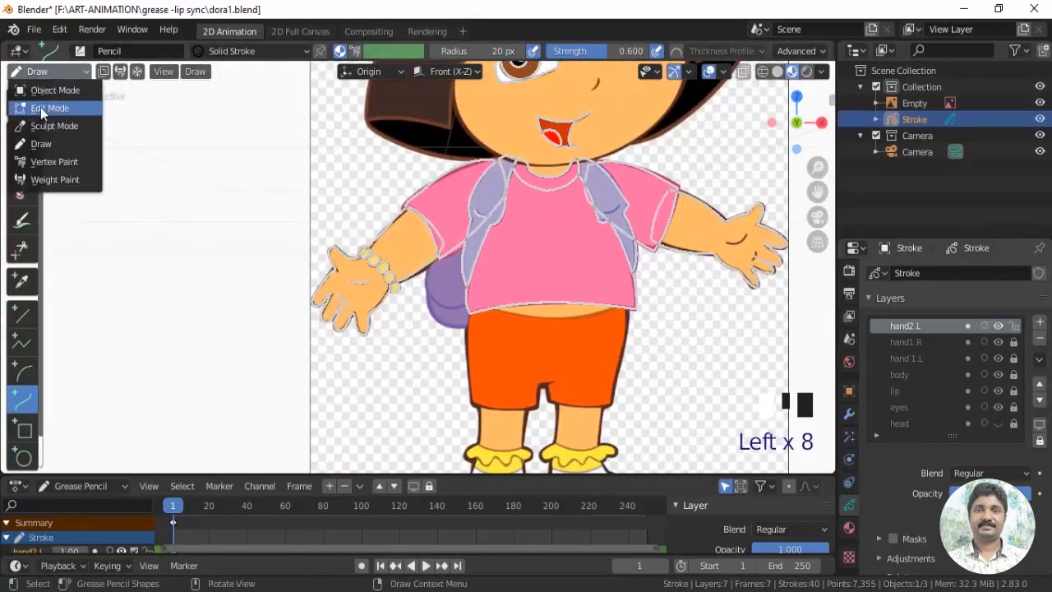
click(40, 107)
scroll(408, 264, up, 2)
shift+middle_drag(409, 265, 417, 260)
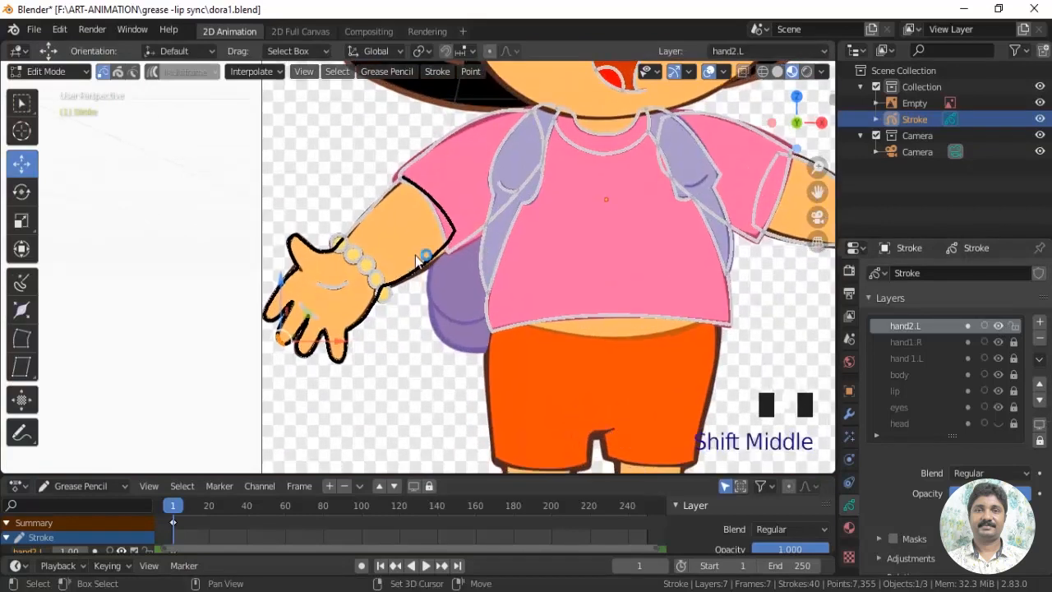
click(264, 190)
click(27, 112)
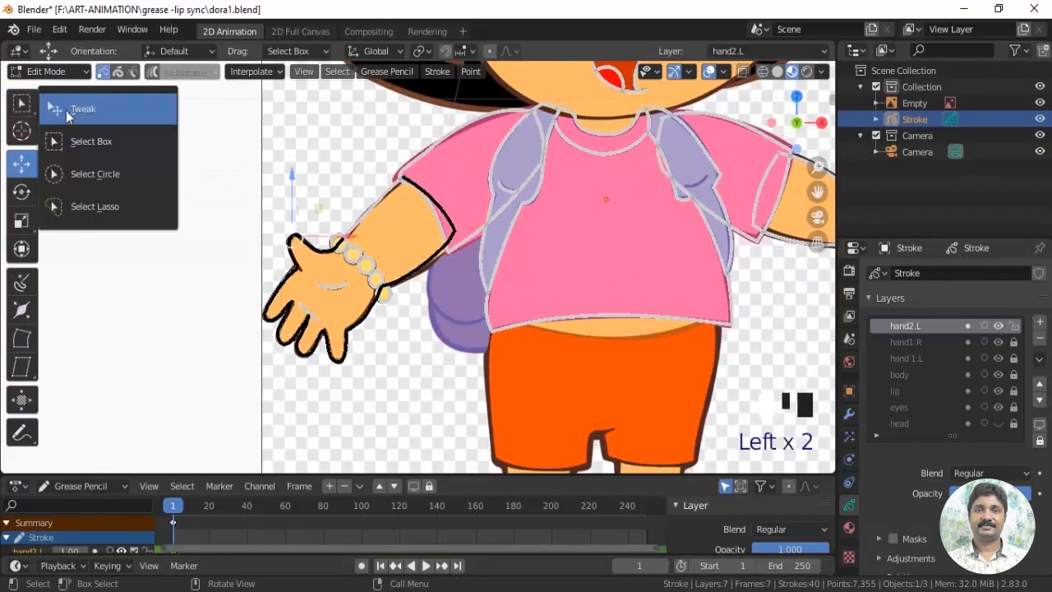
click(77, 206)
mouse_move(258, 235)
mouse_down()
mouse_move(294, 202)
mouse_move(375, 403)
mouse_move(251, 199)
mouse_up()
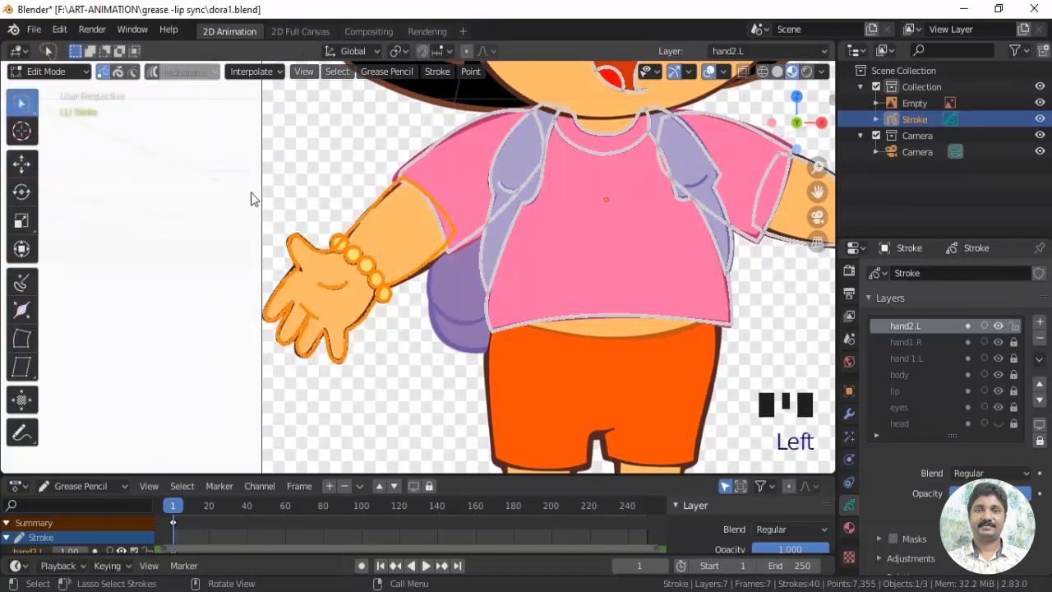
scroll(428, 247, up, 2)
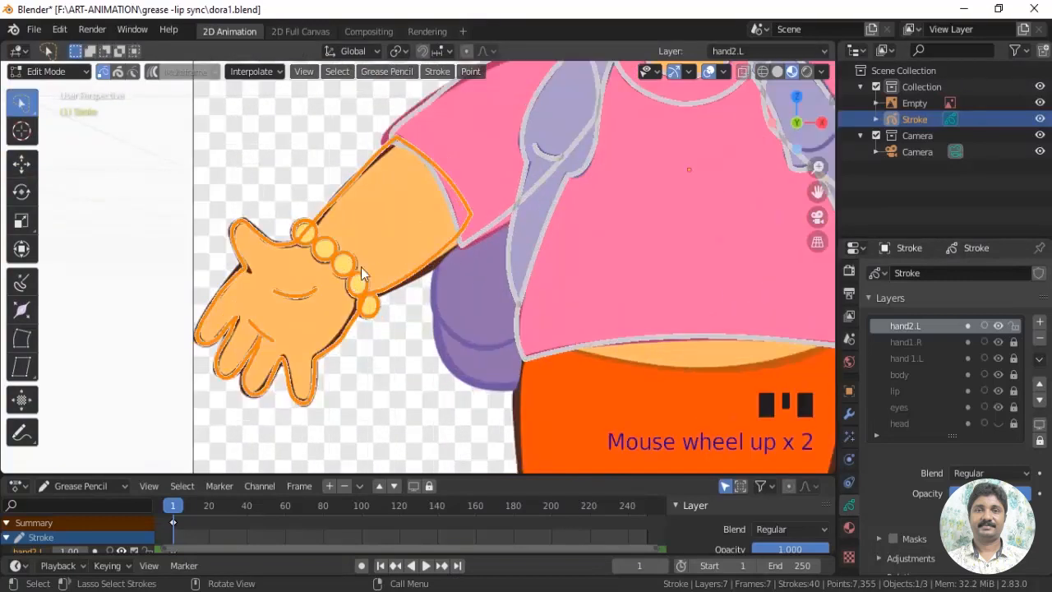
key(m)
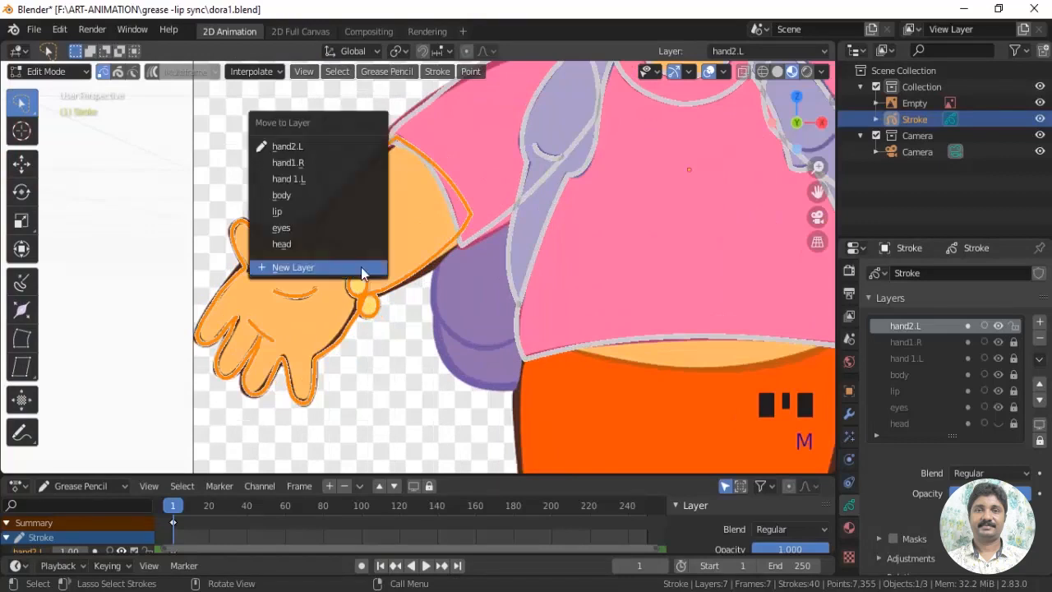
click(306, 267)
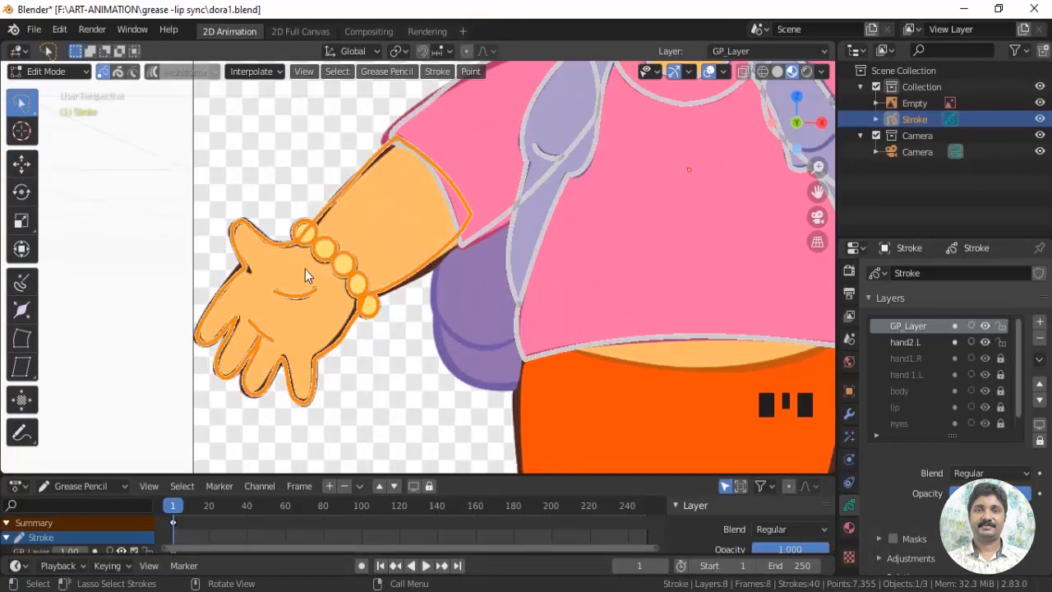
double_click(928, 325)
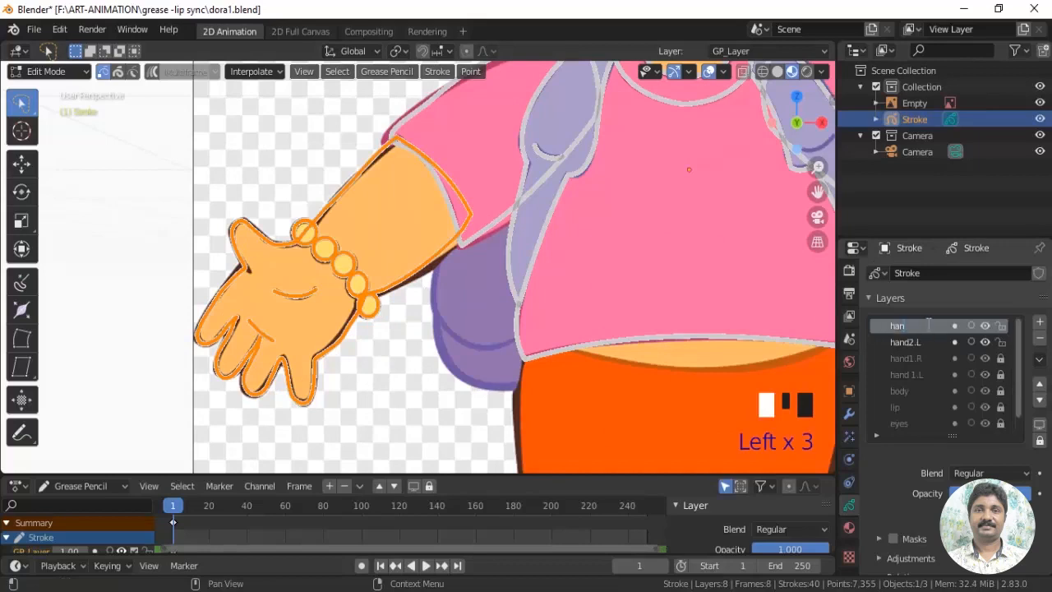
text(hand2.R)
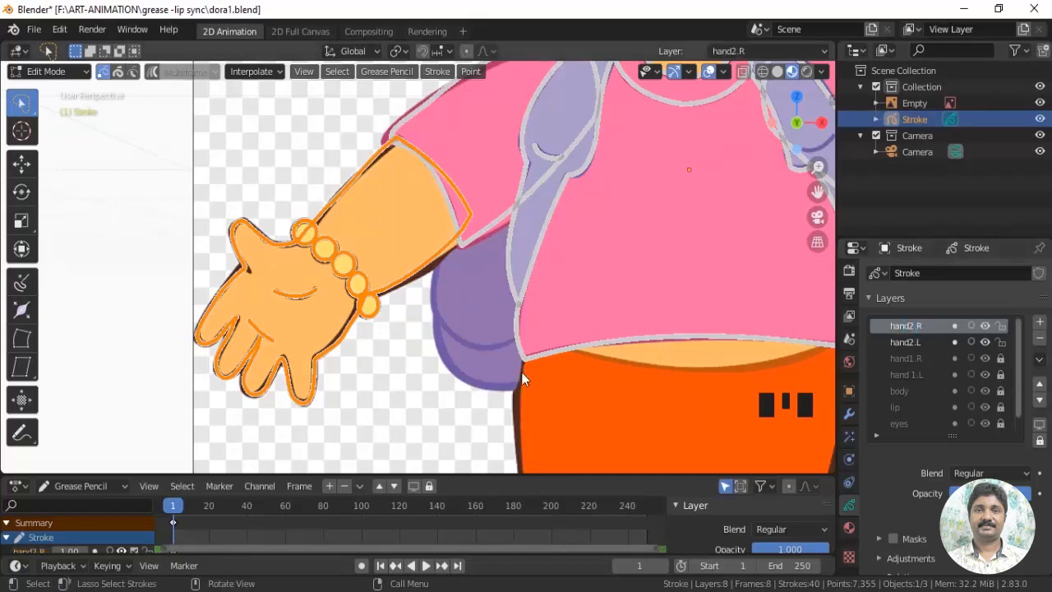
Lock the hand2.R and hand2.L layers
scroll(521, 368, down, 3)
scroll(522, 353, up, 2)
shift+middle_drag(522, 353, 469, 365)
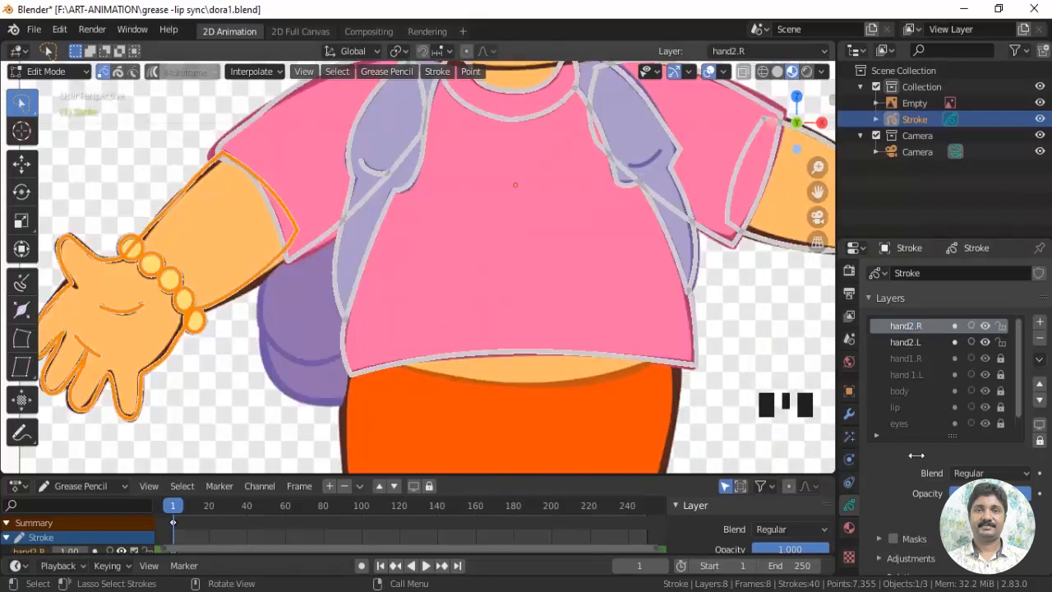
click(1001, 326)
click(1001, 342)
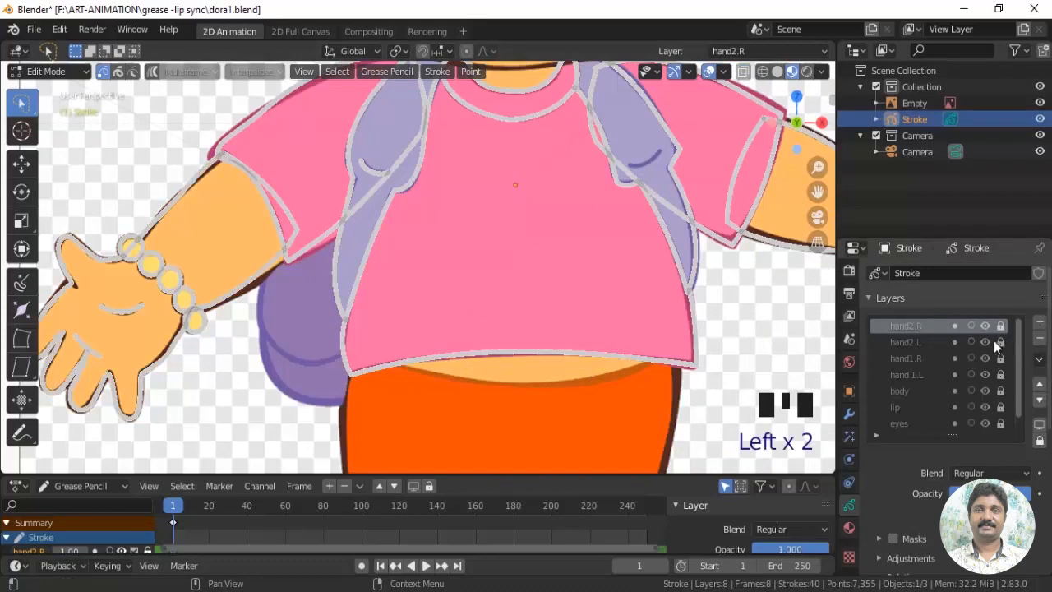
Hide the Empty reference image and all grease pencil layers to inspect the traced parts separately
scroll(596, 288, down, 4)
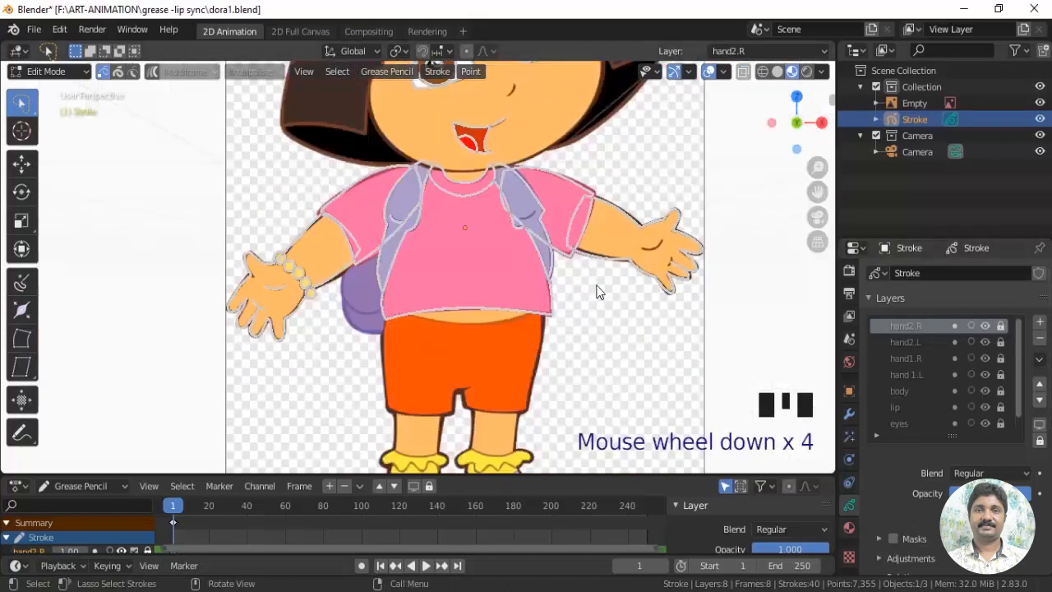
click(1040, 103)
shift+middle_drag(698, 263, 677, 333)
scroll(954, 411, down, 3)
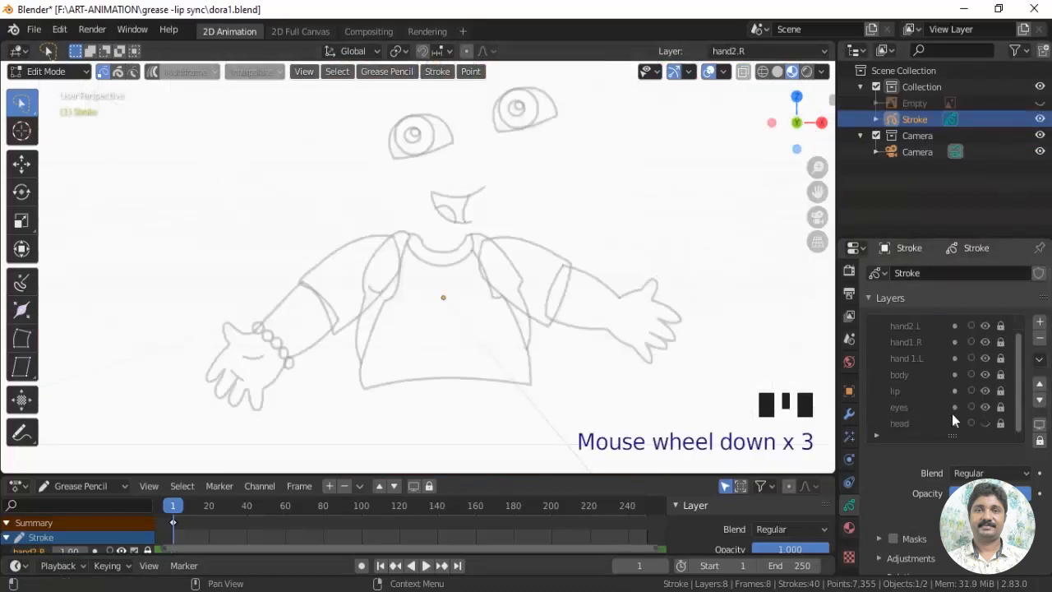
click(986, 424)
drag(987, 424, 986, 326)
drag(1019, 364, 1019, 349)
click(986, 325)
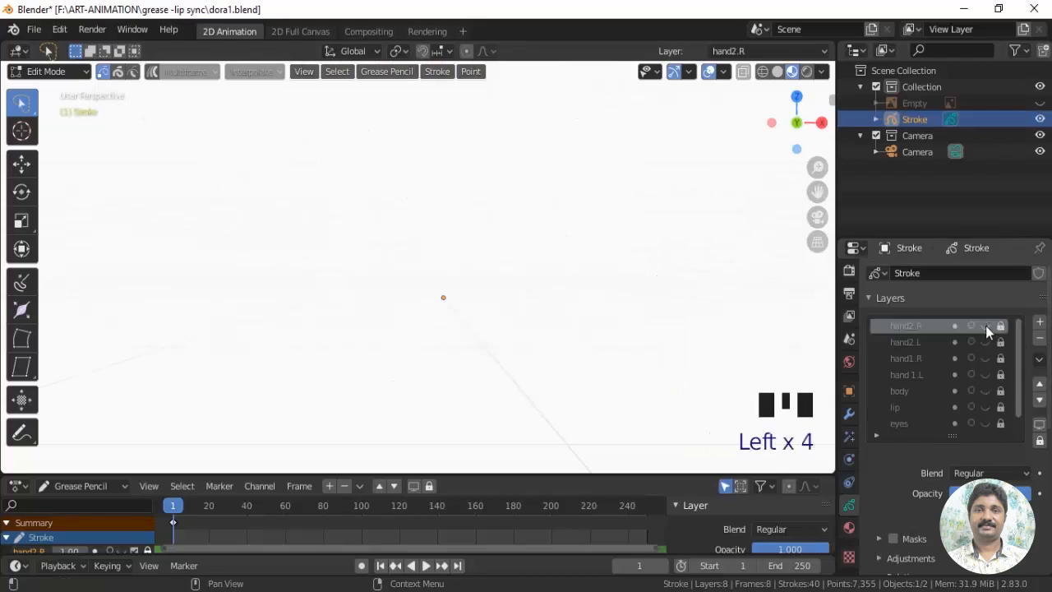
Show the grease pencil layers again one by one, from hand2.R down to head
click(986, 327)
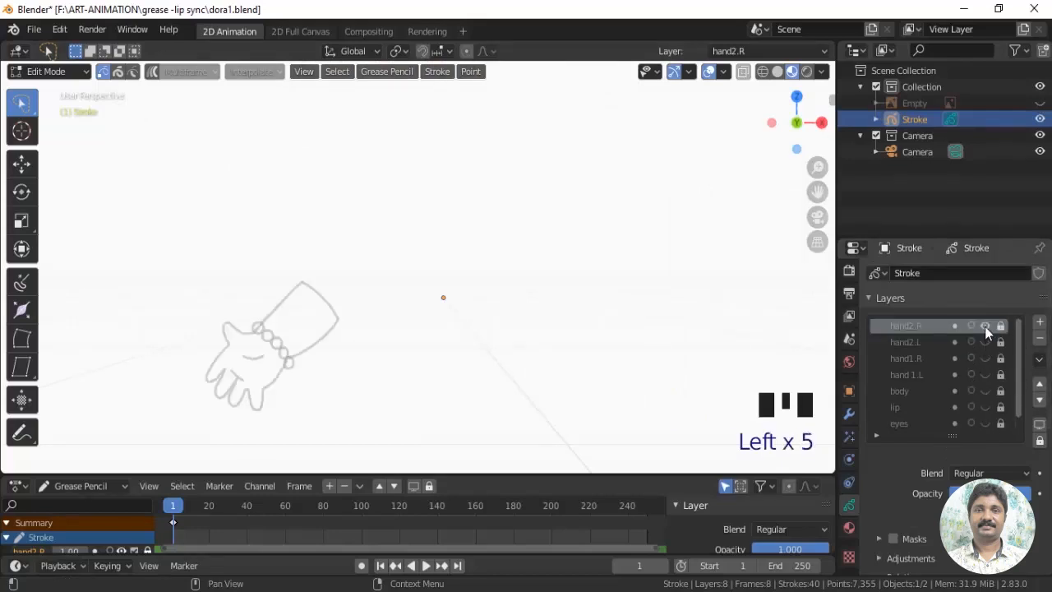
click(986, 342)
click(985, 359)
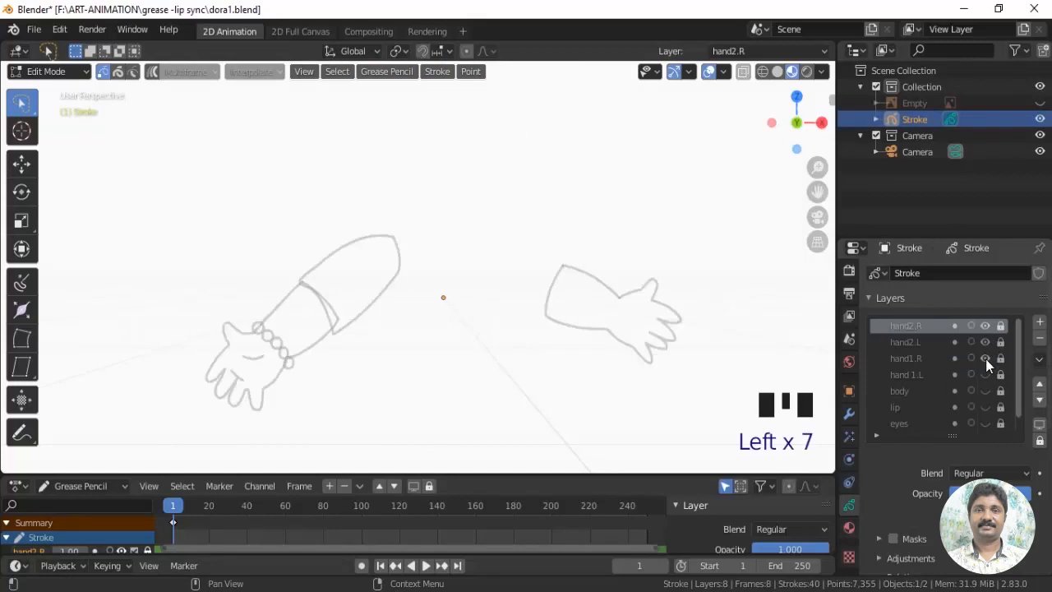
click(986, 375)
click(985, 392)
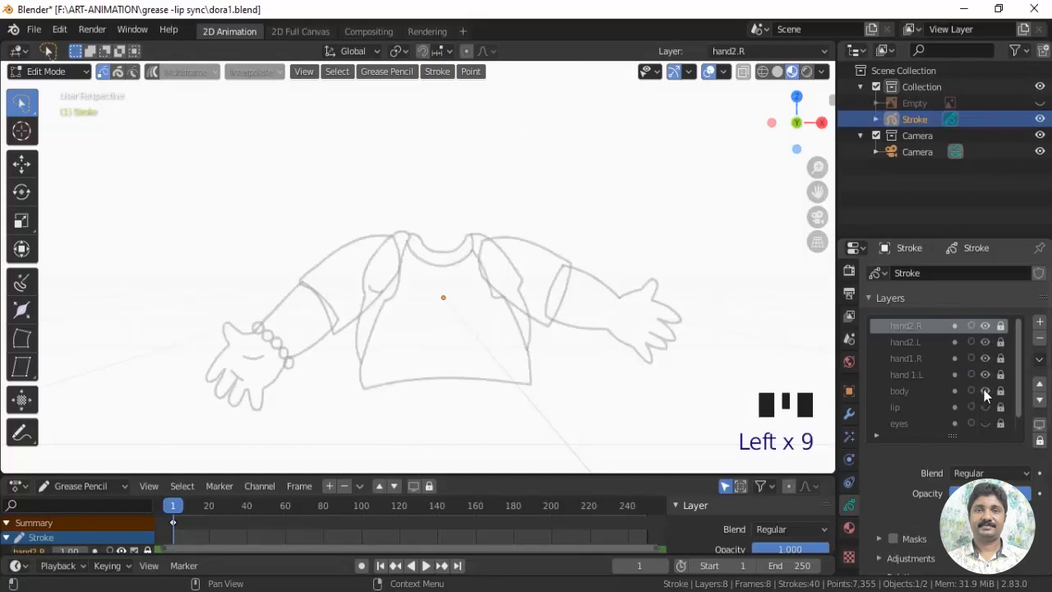
click(987, 408)
click(985, 423)
scroll(985, 423, down, 1)
click(986, 424)
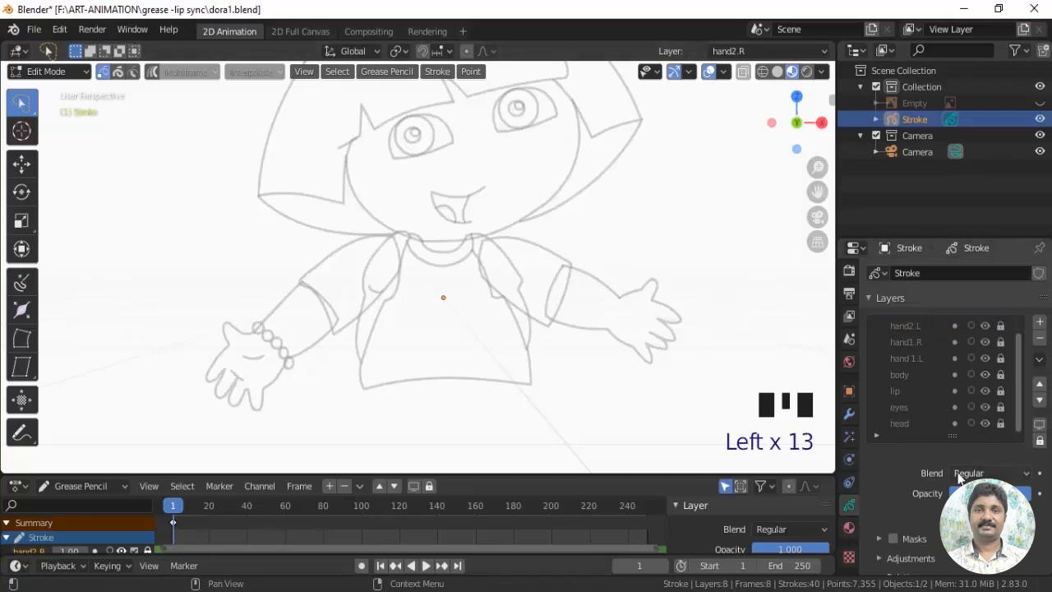
Unlock the body layer, make it active, and show the Empty reference image
drag(1017, 359, 1017, 345)
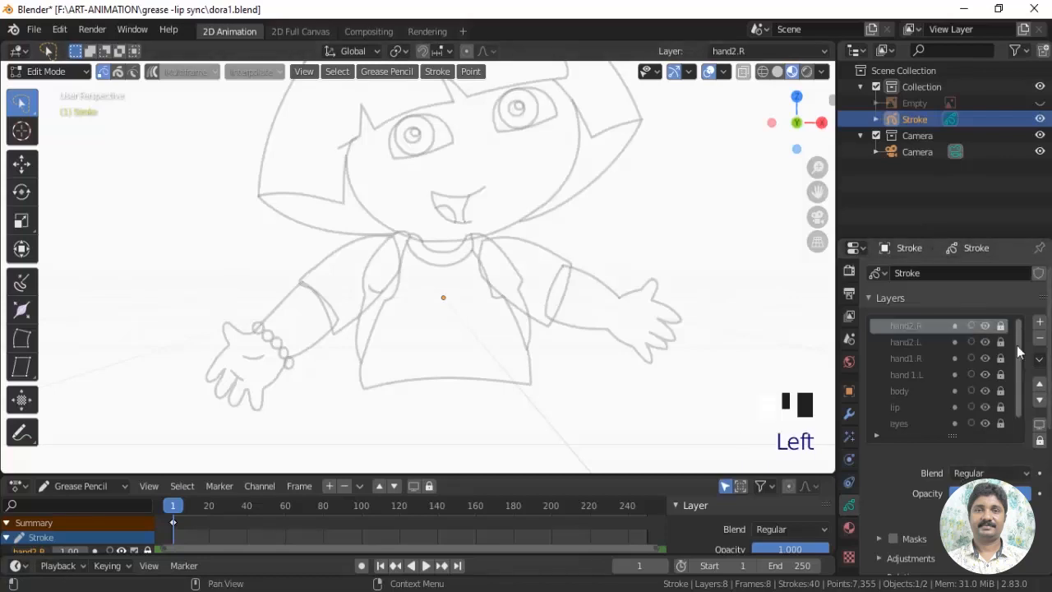
click(1002, 391)
click(911, 391)
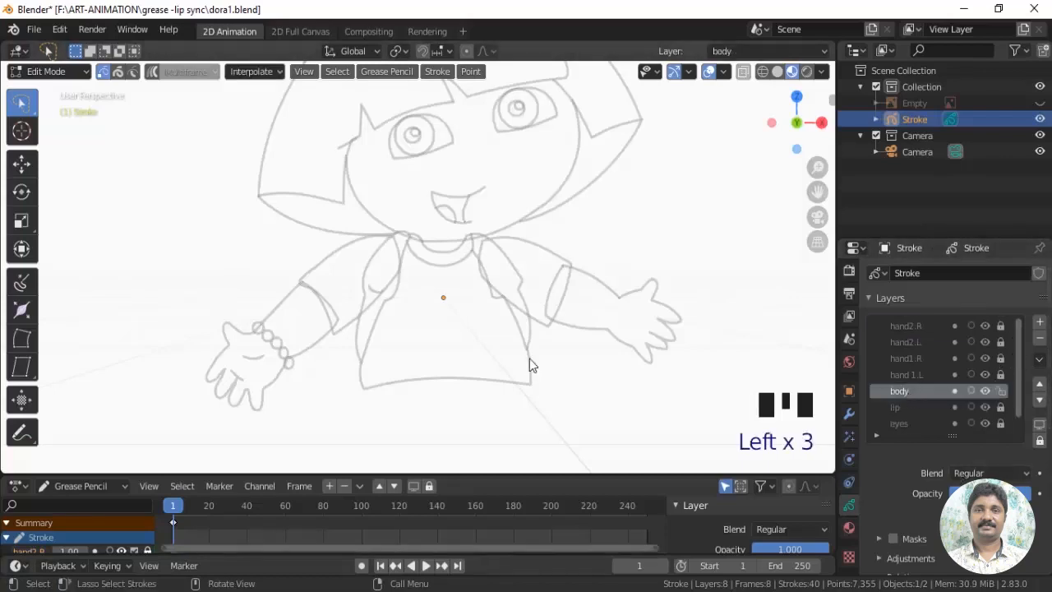
scroll(529, 364, up, 2)
click(911, 102)
shift+middle_drag(511, 291, 497, 161)
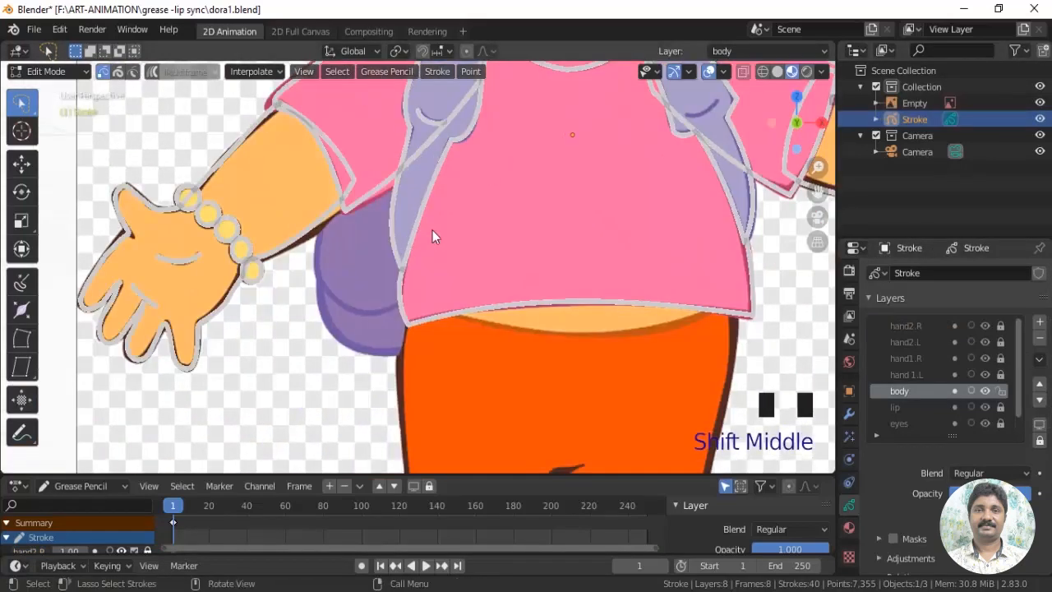
scroll(436, 240, up, 2)
shift+middle_drag(444, 242, 432, 317)
In Draw mode, trace the purple backpack's upper edge from the shoulder strap to its outer side with the Curve tool
click(46, 72)
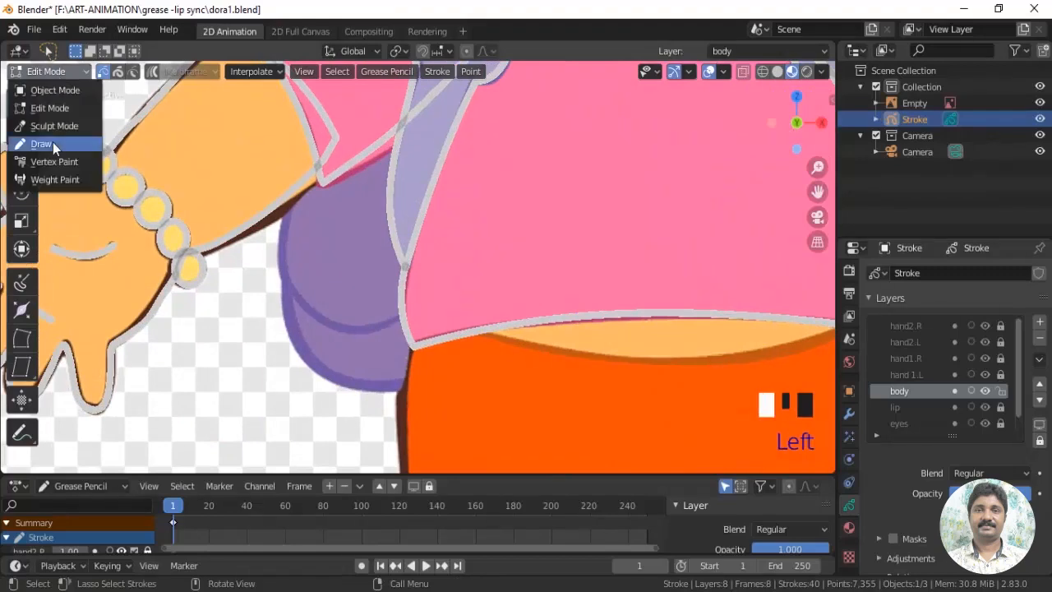
click(41, 144)
drag(460, 107, 281, 255)
drag(396, 183, 375, 122)
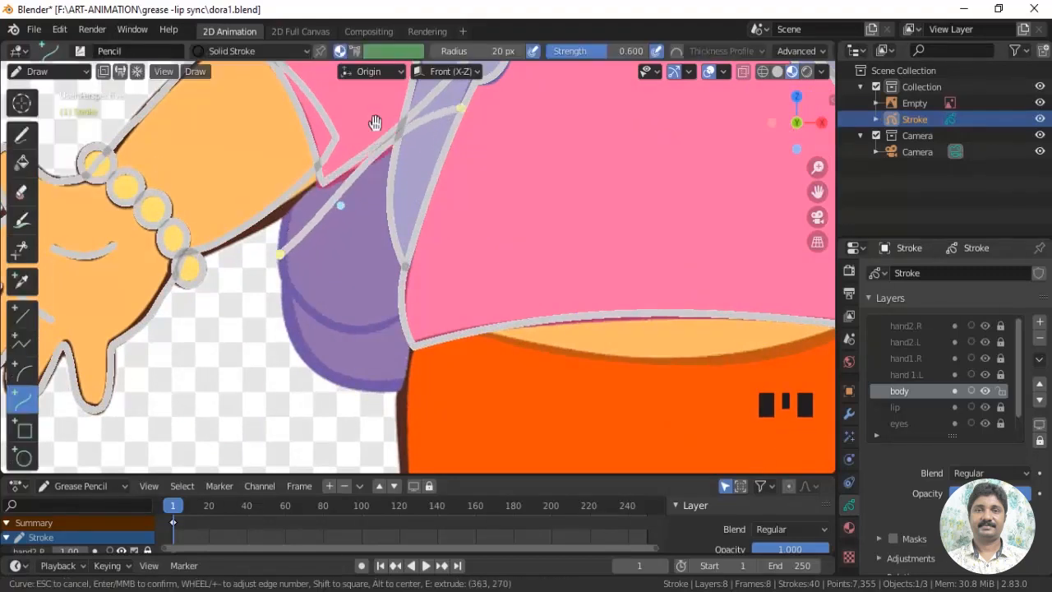
mouse_move(342, 203)
mouse_down()
mouse_move(318, 175)
mouse_move(282, 178)
mouse_up()
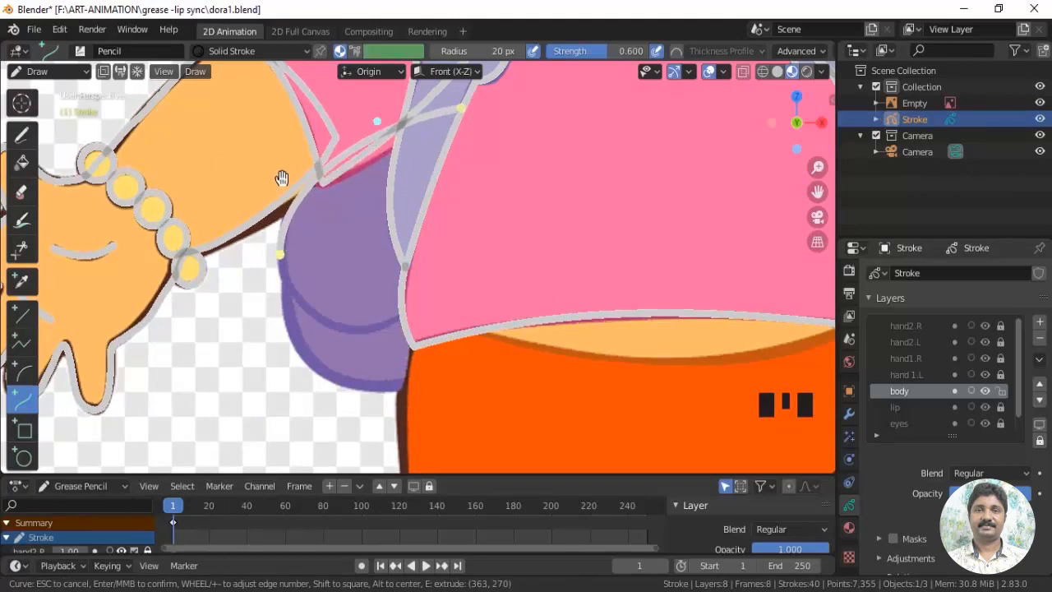
Extend the backpack curve along the flap line and trace the bag's lower edge up to the shirt corner
key(e)
click(426, 310)
drag(376, 293, 311, 352)
mouse_move(329, 273)
mouse_down()
mouse_move(294, 295)
mouse_move(287, 286)
mouse_move(324, 371)
mouse_move(401, 386)
mouse_move(407, 366)
mouse_up()
key(Return)
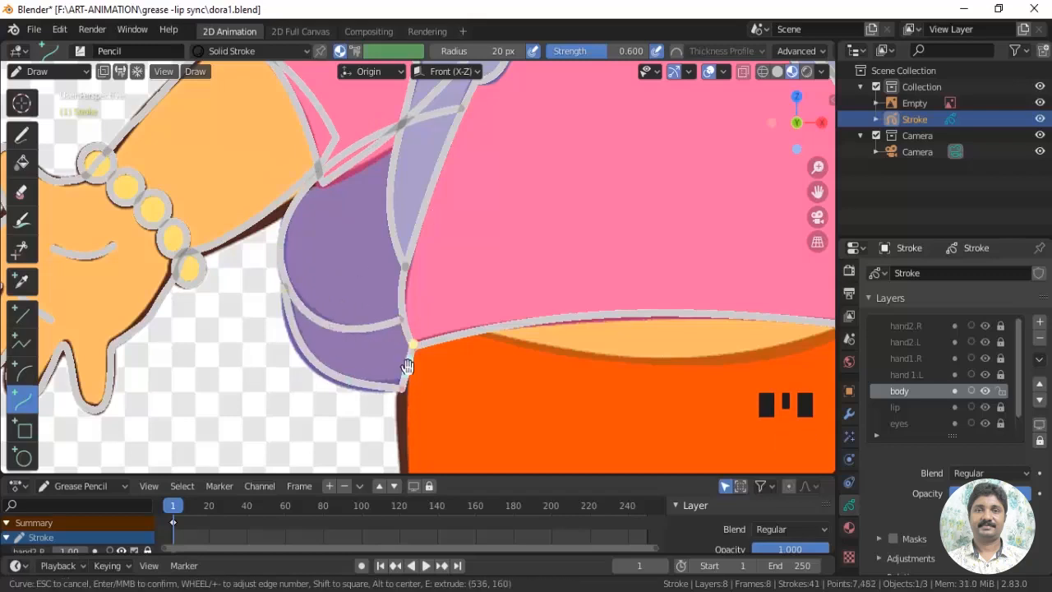
mouse_move(403, 372)
shift+middle_down()
mouse_move(523, 201)
mouse_move(500, 265)
mouse_move(417, 235)
shift+middle_up()
click(48, 71)
click(57, 42)
scroll(517, 264, up, 2)
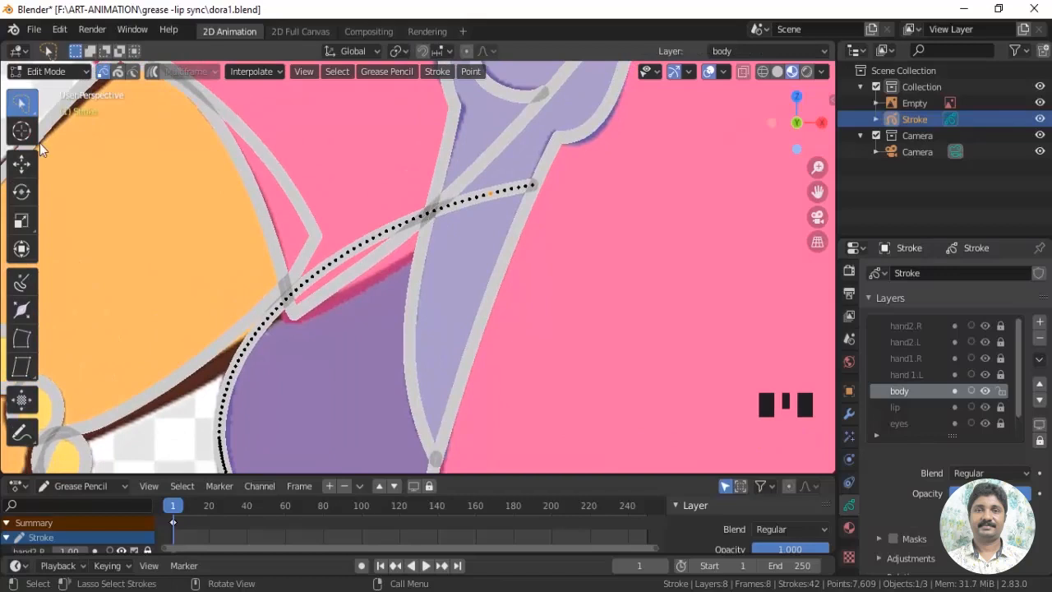
click(46, 70)
click(41, 147)
Trim the backpack curve's end that crosses the shoulder strap with the Cutter tool
click(21, 249)
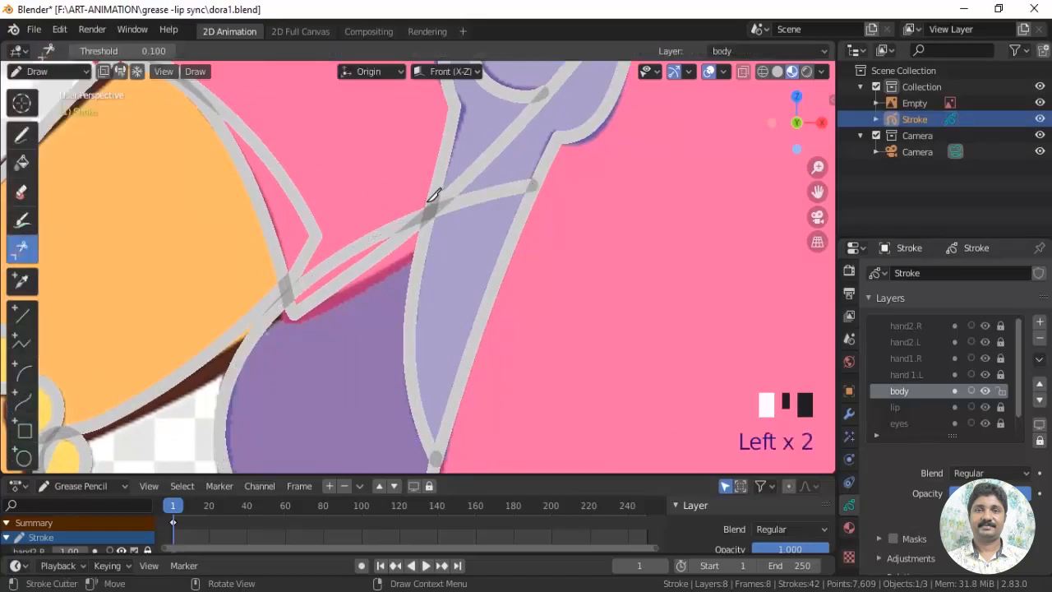
mouse_move(426, 215)
mouse_down()
mouse_move(470, 171)
mouse_move(412, 208)
mouse_up()
key(ctrl+z)
mouse_move(504, 177)
mouse_down()
mouse_move(508, 197)
mouse_move(520, 180)
mouse_up()
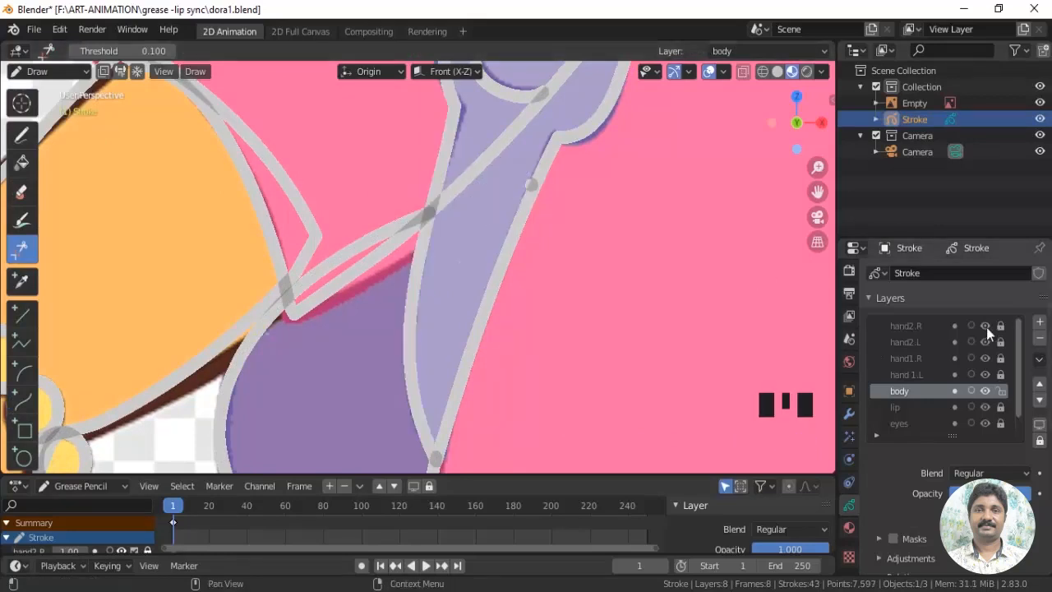
Hide the hand2.R, hand2.L and hand1.R layers
drag(986, 327, 985, 358)
scroll(532, 178, down, 4)
shift+middle_drag(536, 268, 483, 259)
scroll(488, 252, up, 2)
In Edit Mode, delete the leftover points of the trimmed backpack curve beside the shoulder strap
key(Tab)
click(507, 208)
key(Delete)
click(510, 210)
key(Delete)
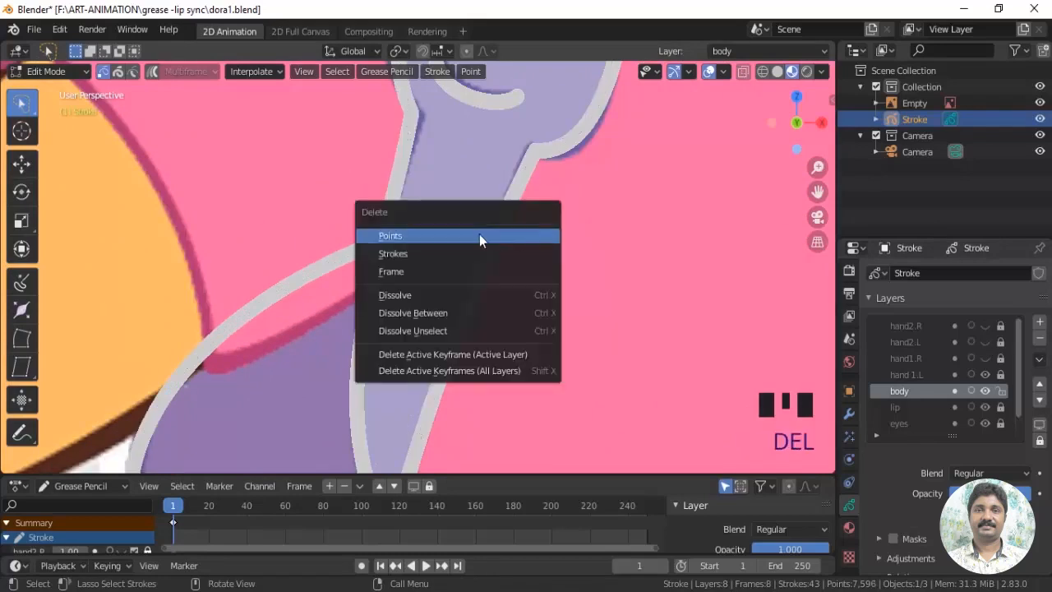
click(498, 228)
scroll(498, 227, down, 6)
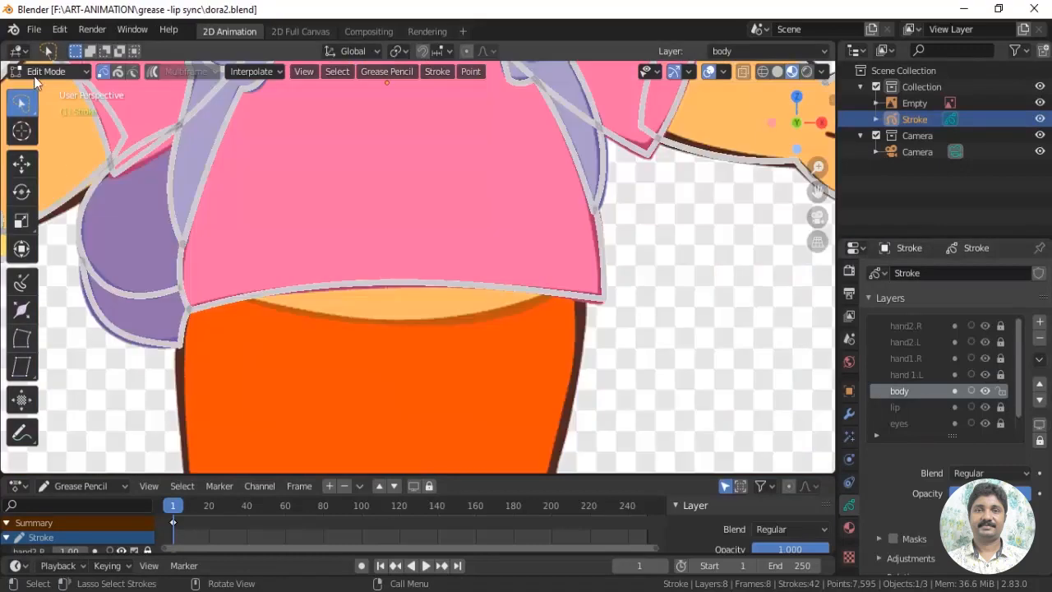
In Draw mode, trace the lower edge of the exposed belly below the shirt hem with the Curve tool
click(49, 71)
click(46, 139)
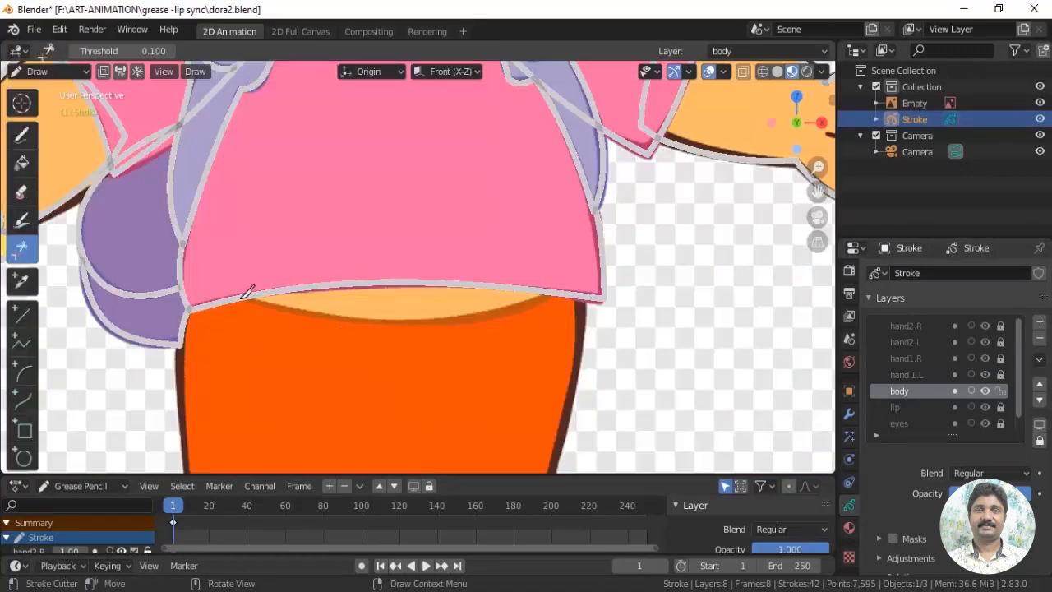
click(22, 400)
drag(244, 299, 551, 293)
drag(346, 297, 382, 334)
mouse_move(448, 296)
mouse_down()
mouse_move(461, 319)
mouse_move(483, 325)
mouse_up()
key(Return)
scroll(526, 354, down, 1)
shift+middle_drag(599, 409, 621, 291)
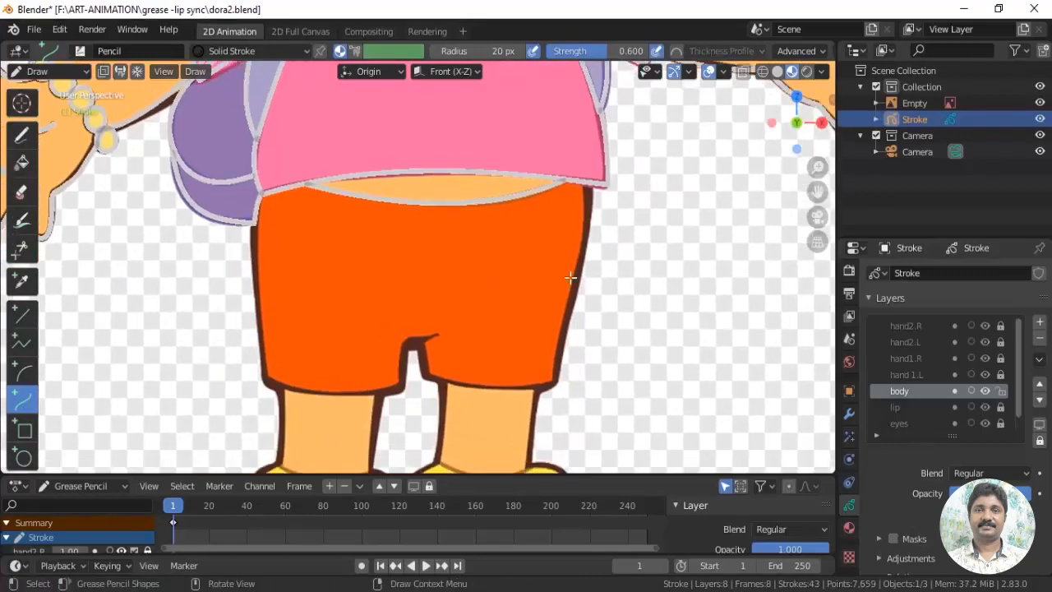
Lock the body layer and add a new layer named leg1.L above it
click(1002, 392)
scroll(1016, 404, down, 1)
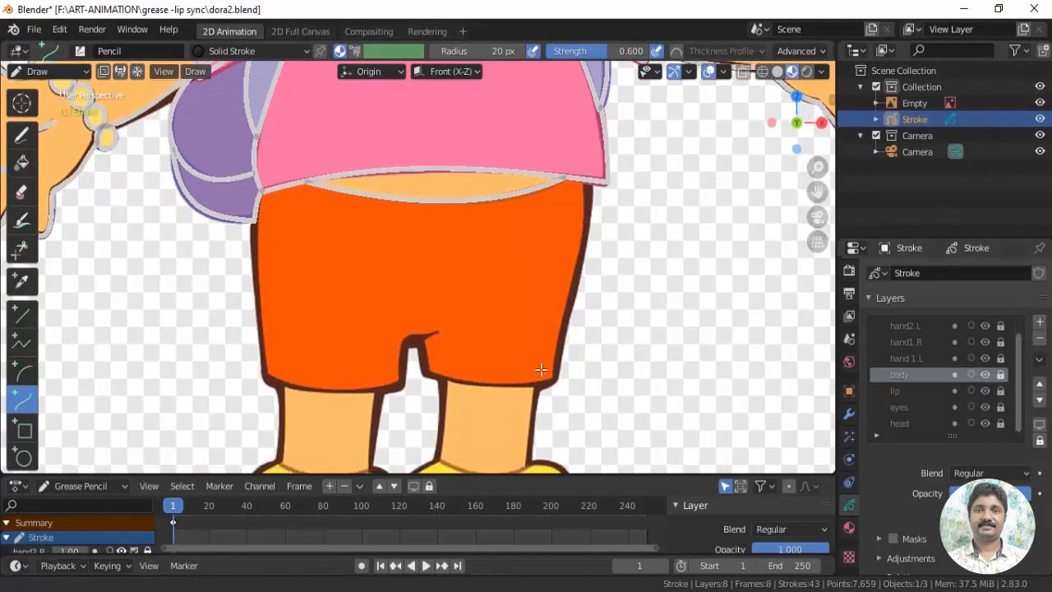
shift+middle_drag(543, 369, 515, 266)
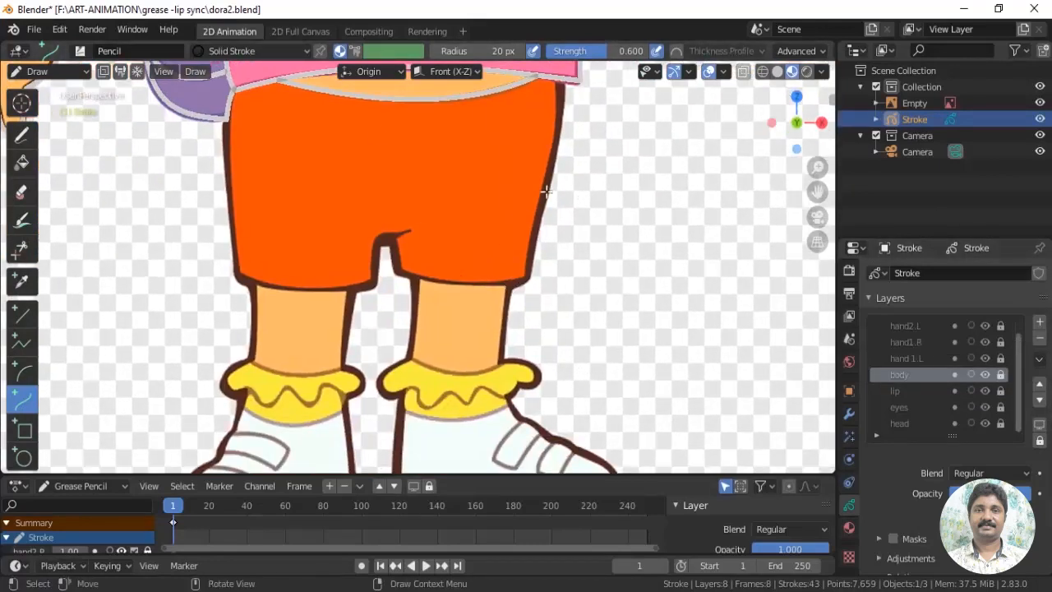
click(1038, 325)
text(leg)
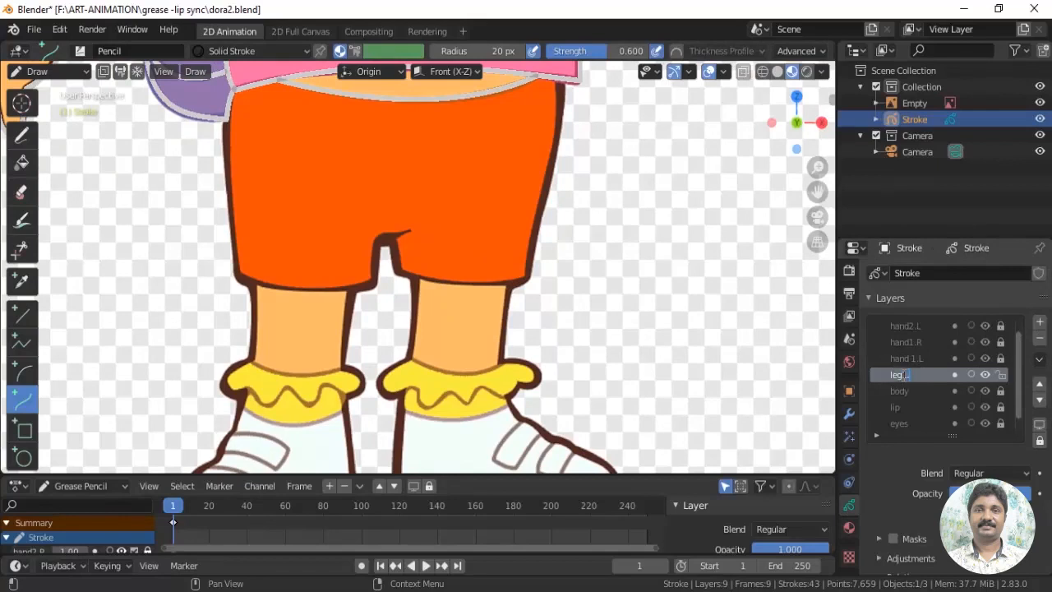
text(1.L)
key(Return)
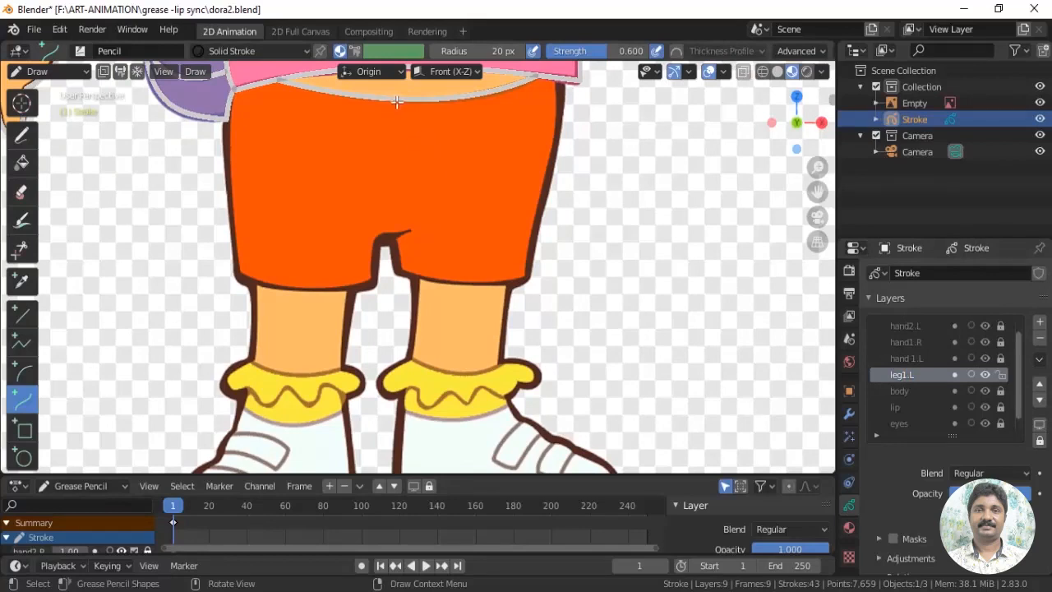
Trace the left shorts leg from the waist's center down to the crotch, along the inner edge and across the hem
drag(393, 105, 389, 240)
key(e)
click(397, 272)
key(e)
click(526, 281)
drag(440, 276, 482, 300)
drag(483, 278, 499, 283)
Extend the shorts curve up the outer side and close it with an upward arc across the waist
key(e)
click(563, 81)
drag(545, 180, 531, 215)
drag(544, 181, 559, 168)
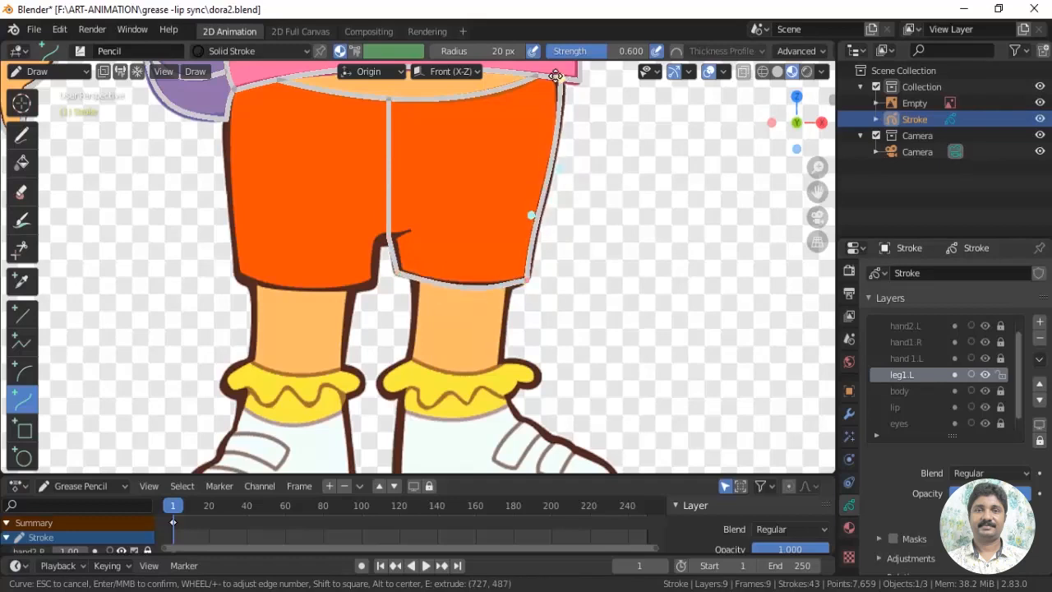
key(e)
click(389, 98)
drag(476, 89, 509, 63)
drag(475, 89, 442, 72)
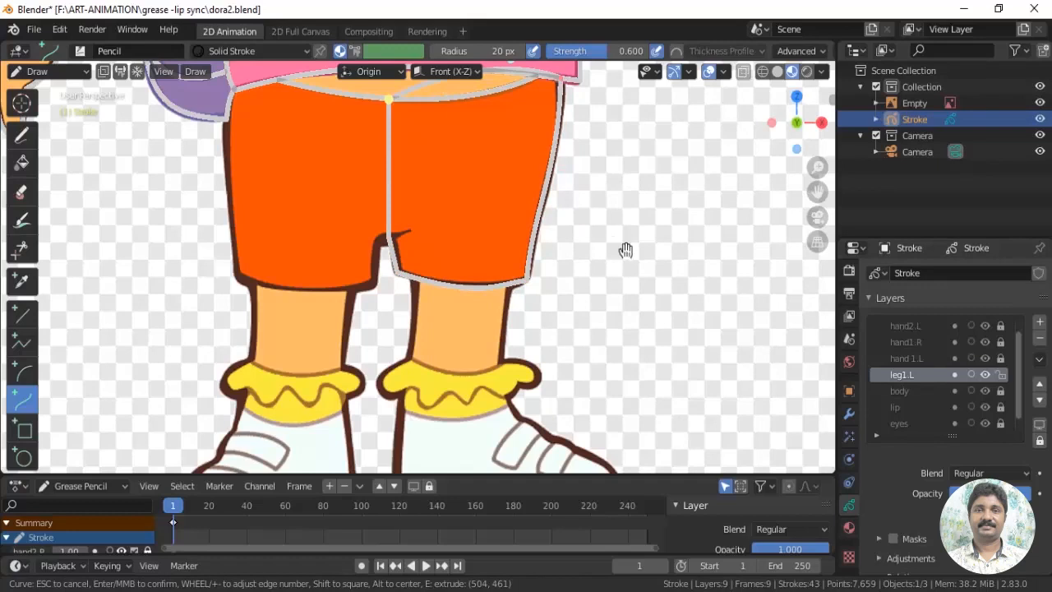
key(Return)
Lock the leg1.L layer and add a new layer named leg2.L above it
click(1001, 374)
mouse_move(492, 344)
shift+middle_down()
mouse_move(460, 208)
mouse_move(554, 224)
mouse_move(526, 254)
mouse_move(531, 278)
shift+middle_up()
click(1040, 321)
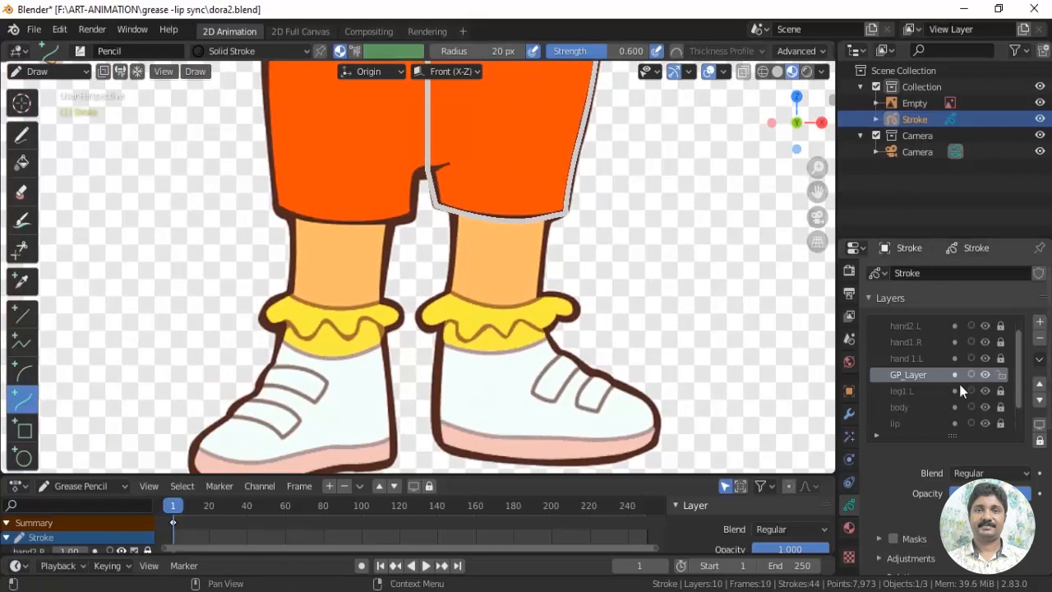
double_click(905, 373)
text(L)
Trace the bare left lower leg as a closed curve from under the shorts hem down to the sock
mouse_move(457, 201)
mouse_down()
mouse_move(448, 292)
mouse_move(511, 310)
mouse_up()
key(e)
click(541, 297)
key(e)
click(551, 205)
drag(548, 235, 539, 267)
key(e)
click(453, 199)
drag(486, 202, 523, 210)
key(Return)
Trace the yellow sock frill from the inner ankle around its inner end and along the first waves of its lower edge
scroll(569, 412, up, 2)
shift+middle_drag(569, 412, 460, 270)
mouse_move(353, 157)
mouse_down()
mouse_move(323, 220)
mouse_move(297, 191)
mouse_up()
drag(343, 177, 326, 177)
key(e)
click(362, 203)
key(e)
click(379, 233)
drag(367, 211, 458, 212)
key(e)
click(439, 228)
Complete the frill curve along the last wave and around its outer end back to the ankle
key(e)
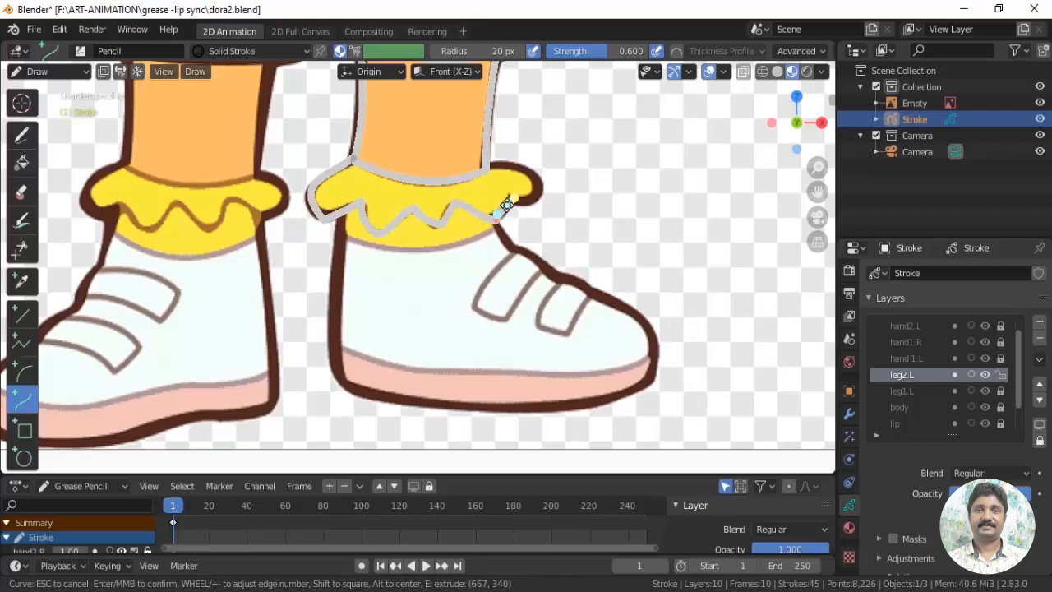
click(536, 176)
drag(521, 200, 508, 152)
key(e)
click(487, 169)
key(Return)
Trace the lower edge of the yellow sock where it meets the shoe
mouse_move(337, 211)
mouse_down()
mouse_move(339, 237)
mouse_move(448, 265)
mouse_up()
key(e)
click(496, 224)
mouse_move(449, 231)
mouse_down()
mouse_move(468, 238)
mouse_move(422, 271)
mouse_up()
key(Return)
Trace the left shoe's back edge down from the sock and along the bottom of the sole to the toe
mouse_move(338, 237)
mouse_down()
mouse_move(332, 345)
mouse_move(340, 387)
mouse_up()
drag(337, 338, 323, 334)
drag(338, 289, 343, 235)
key(e)
click(652, 381)
drag(444, 384, 446, 418)
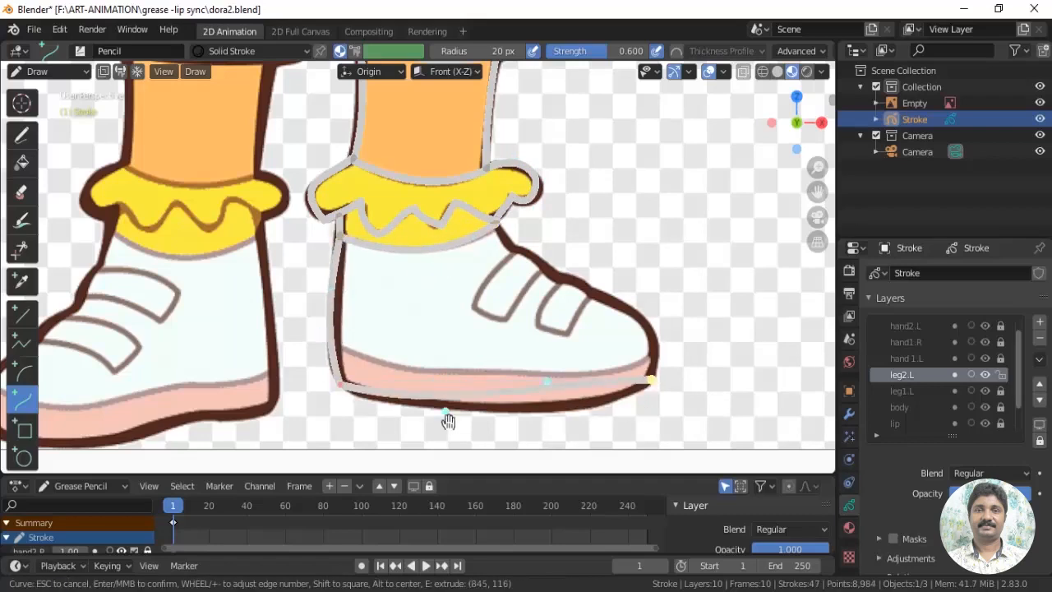
drag(547, 381, 585, 408)
Extend the shoe curve around the toe and up over the instep to the sock's outer corner
key(e)
click(597, 294)
drag(615, 322, 666, 320)
drag(633, 351, 656, 351)
key(e)
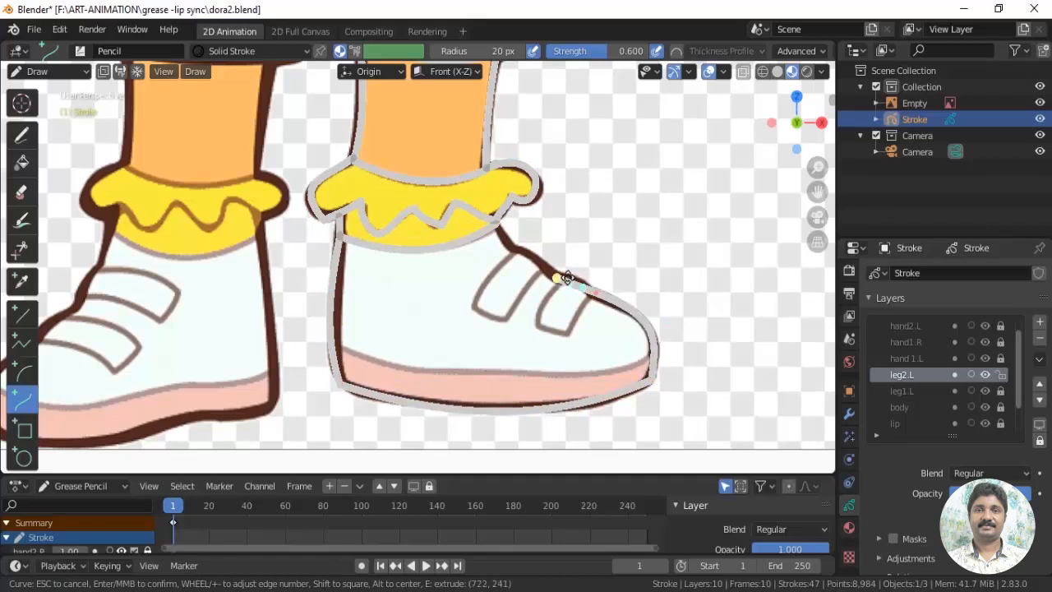
key(e)
click(514, 249)
key(e)
click(496, 223)
key(Return)
Trace the upper strap of the left shoe down from the instep, across its end and back up
mouse_move(515, 250)
mouse_down()
mouse_move(474, 306)
mouse_move(481, 277)
mouse_up()
key(e)
click(506, 321)
mouse_move(490, 313)
mouse_down()
mouse_move(529, 284)
mouse_move(536, 322)
mouse_move(545, 295)
mouse_move(576, 315)
mouse_up()
key(e)
click(547, 269)
key(Return)
Trace the left shoe's lower strap near the toe as a connected curve ending at the shoe's top edge
key(e)
click(570, 335)
key(e)
click(592, 294)
key(Return)
Trace the dividing line between the left shoe's white upper and pink sole from heel to toe
mouse_move(333, 346)
mouse_down()
mouse_move(406, 369)
mouse_move(375, 359)
mouse_up()
key(e)
click(597, 370)
drag(469, 370, 533, 375)
key(e)
click(654, 347)
drag(617, 362, 619, 367)
drag(635, 355, 638, 359)
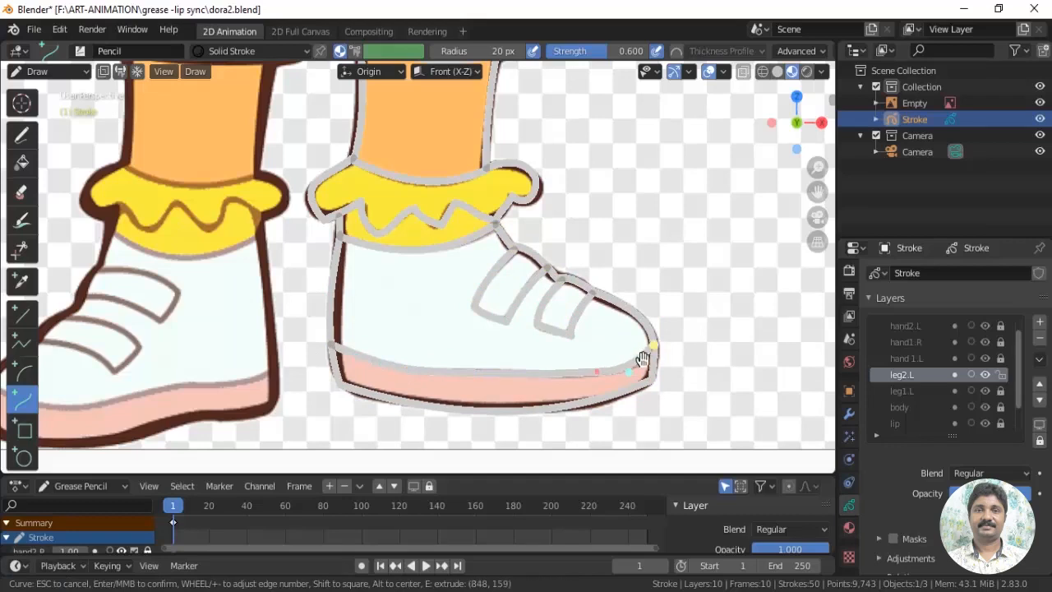
key(Return)
On the leg1.L layer in Edit Mode, duplicate the left shorts stroke and move the copy over the other shorts leg
scroll(621, 375, down, 2)
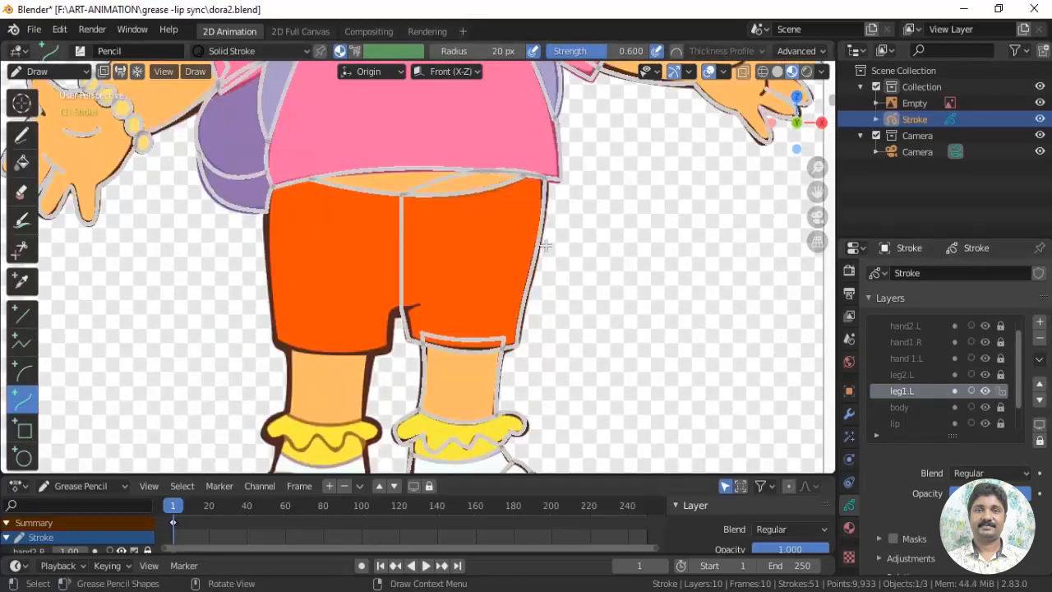
key(Tab)
key(a)
scroll(605, 285, down, 1)
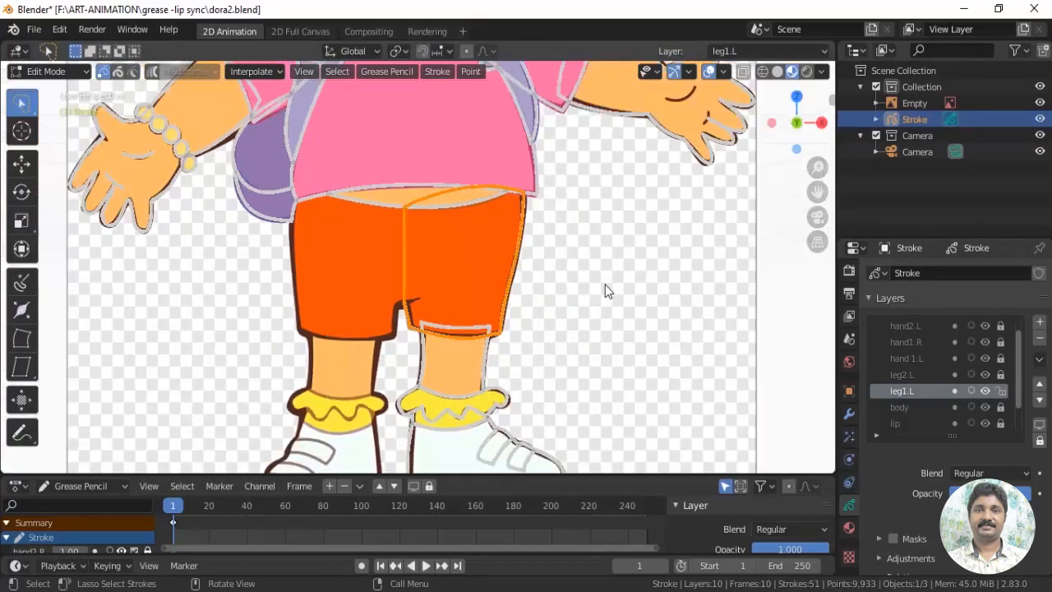
scroll(605, 284, down, 1)
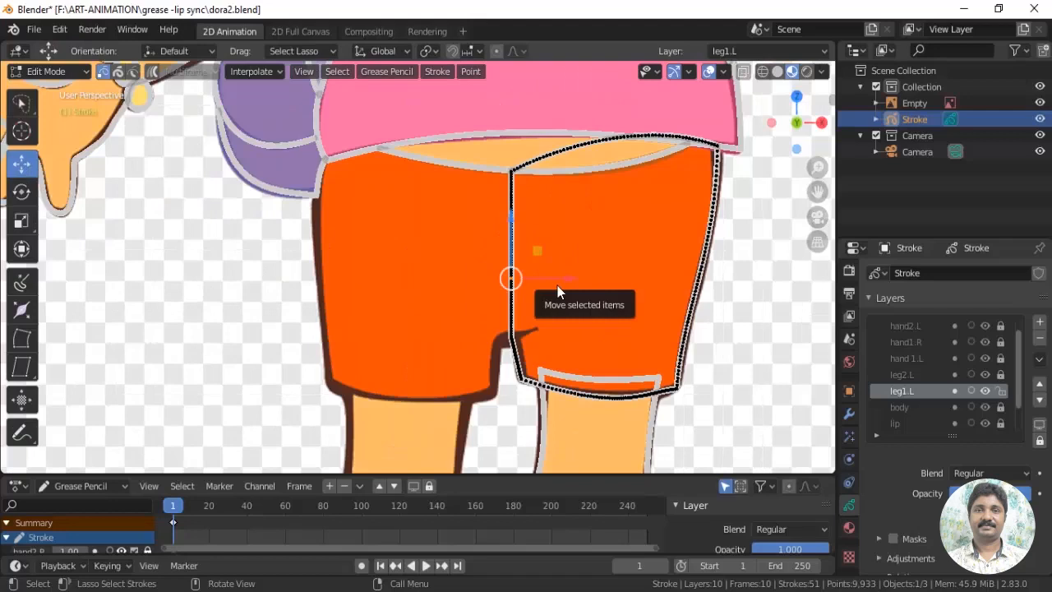
key(a)
scroll(662, 306, down, 2)
key(g)
click(523, 304)
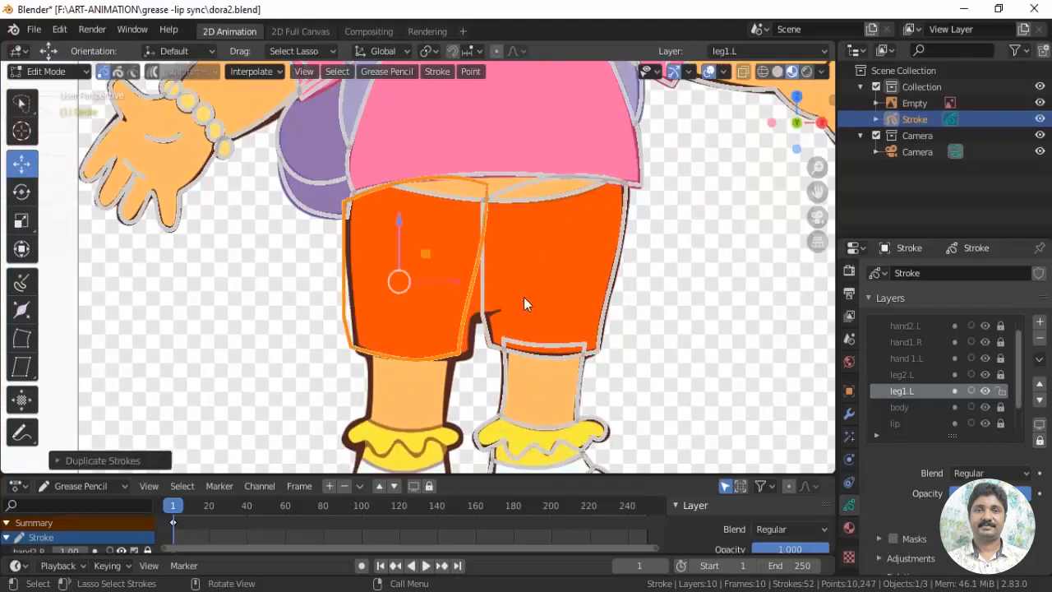
Mirror the duplicated shorts stroke by scaling it -1 along X and align it with the center seam
key(s)
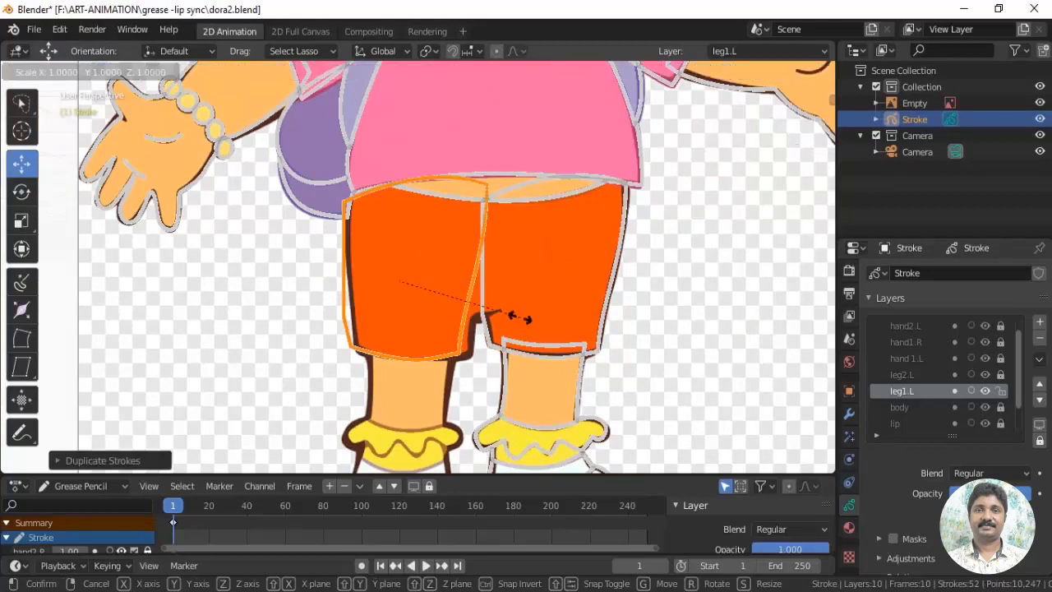
text(x-1)
key(Return)
drag(461, 281, 486, 281)
drag(486, 281, 488, 280)
In Sculpt Mode, reshape the upper outer edge of the mirrored right shorts stroke to the reference and smooth it
click(51, 73)
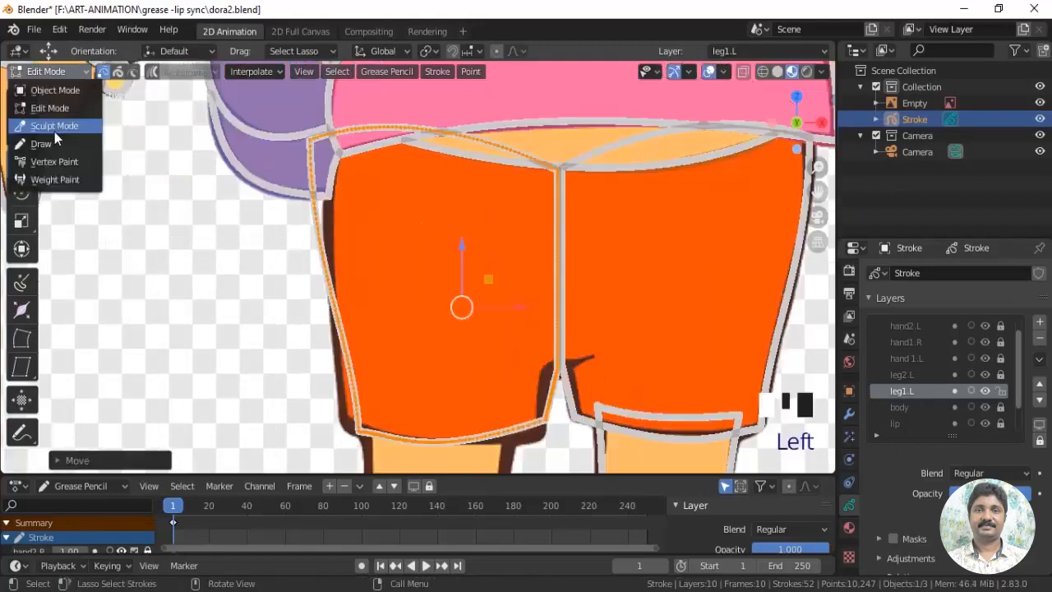
click(55, 126)
shift+middle_drag(408, 247, 414, 306)
scroll(415, 306, up, 2)
click(22, 216)
drag(273, 212, 312, 230)
drag(278, 273, 311, 265)
shift+middle_drag(345, 268, 345, 167)
click(29, 115)
drag(298, 216, 298, 257)
drag(298, 222, 303, 296)
Grab the lower outer edge and outer hem corner of the right shorts stroke onto the reference outline
shift+middle_drag(304, 346, 304, 163)
click(22, 217)
drag(339, 260, 320, 258)
drag(330, 223, 317, 224)
drag(323, 193, 311, 191)
mouse_move(339, 306)
mouse_down()
mouse_move(324, 323)
mouse_move(339, 338)
mouse_up()
Fit the inner hem corner and crotch edge of the right shorts stroke to the reference with Grab
drag(602, 326, 599, 347)
drag(541, 339, 542, 349)
drag(608, 323, 614, 329)
drag(635, 244, 622, 247)
drag(624, 294, 614, 313)
key(ctrl+z)
drag(627, 263, 633, 262)
Adjust the right shorts stroke at the waist, then smooth its hem and inner leg corner
scroll(630, 247, down, 2)
shift+middle_drag(627, 233, 587, 394)
drag(526, 225, 524, 224)
shift+middle_drag(523, 223, 551, 136)
click(23, 104)
drag(325, 350, 345, 401)
mouse_move(440, 407)
mouse_down()
mouse_move(543, 413)
mouse_move(557, 366)
mouse_up()
drag(554, 347, 548, 329)
scroll(526, 332, up, 1)
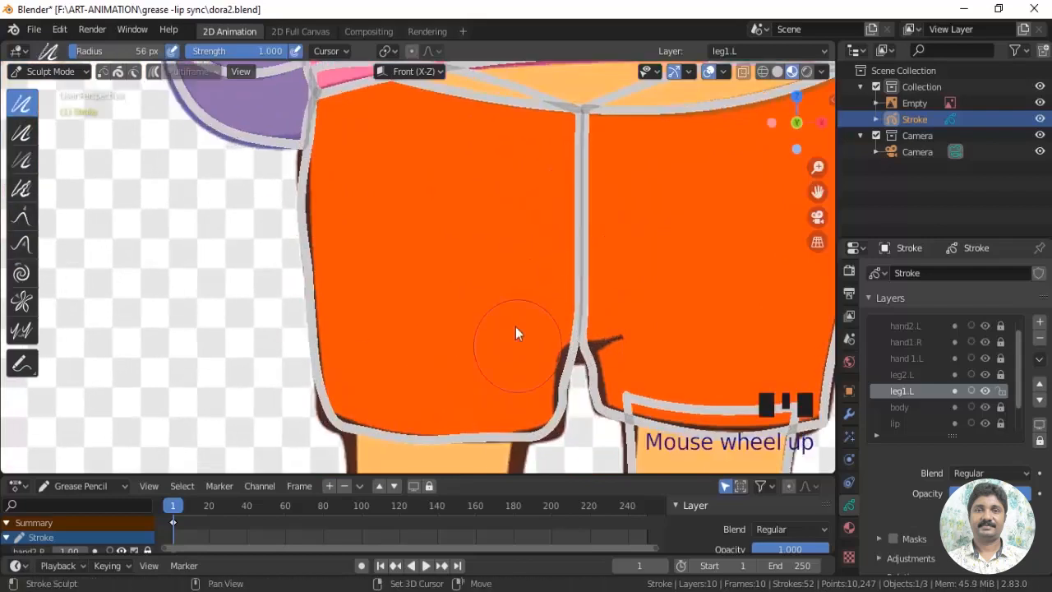
shift+middle_drag(516, 332, 463, 277)
scroll(463, 277, down, 2)
Move the right shorts stroke in Edit Mode to a new layer and name it leg1.R
click(49, 71)
click(52, 106)
shift+middle_drag(315, 189, 385, 262)
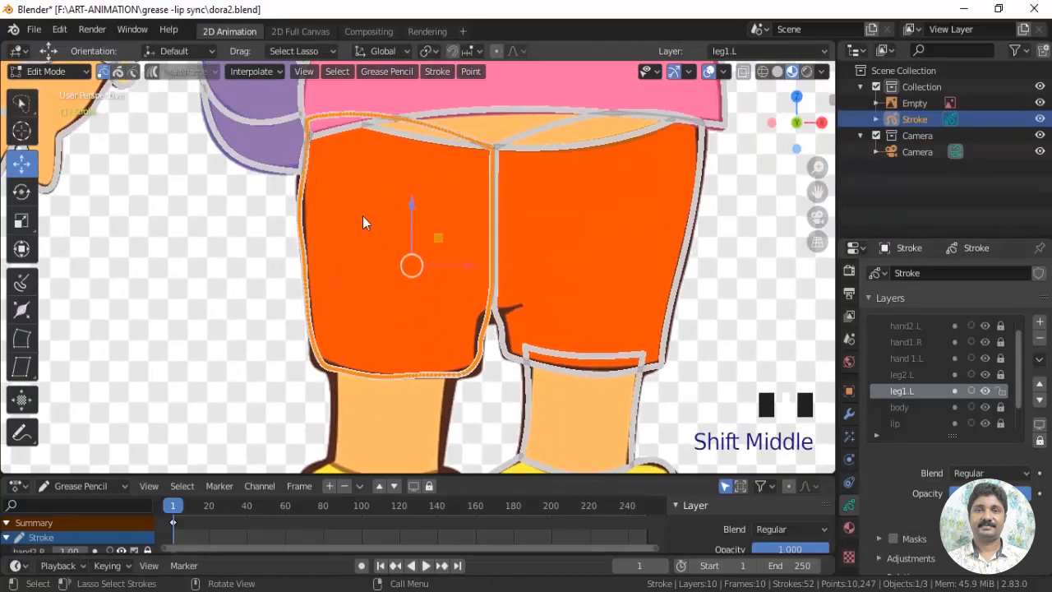
key(m)
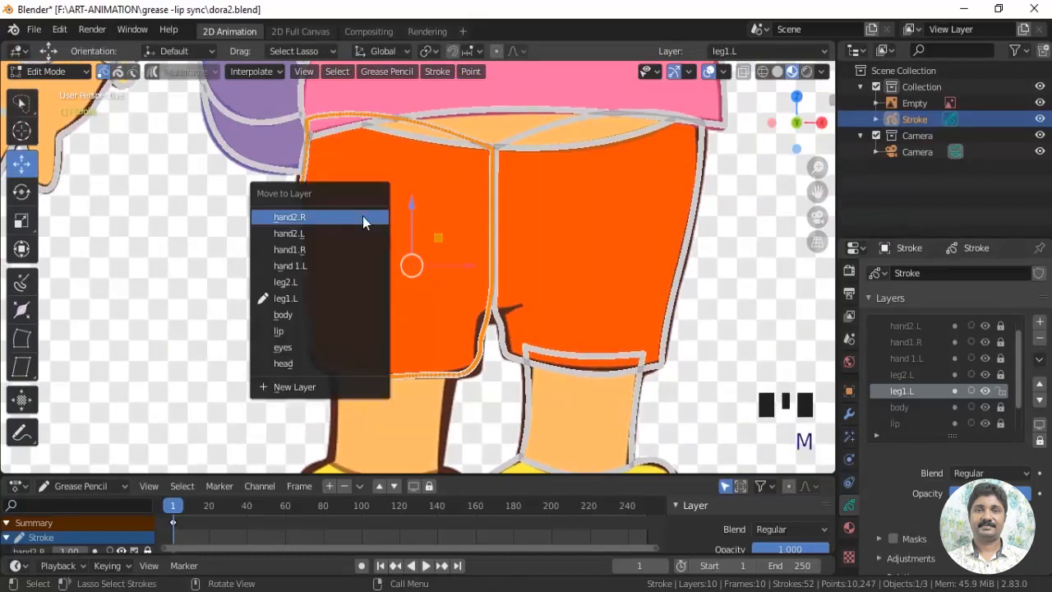
click(298, 389)
double_click(917, 397)
text(leg1.R)
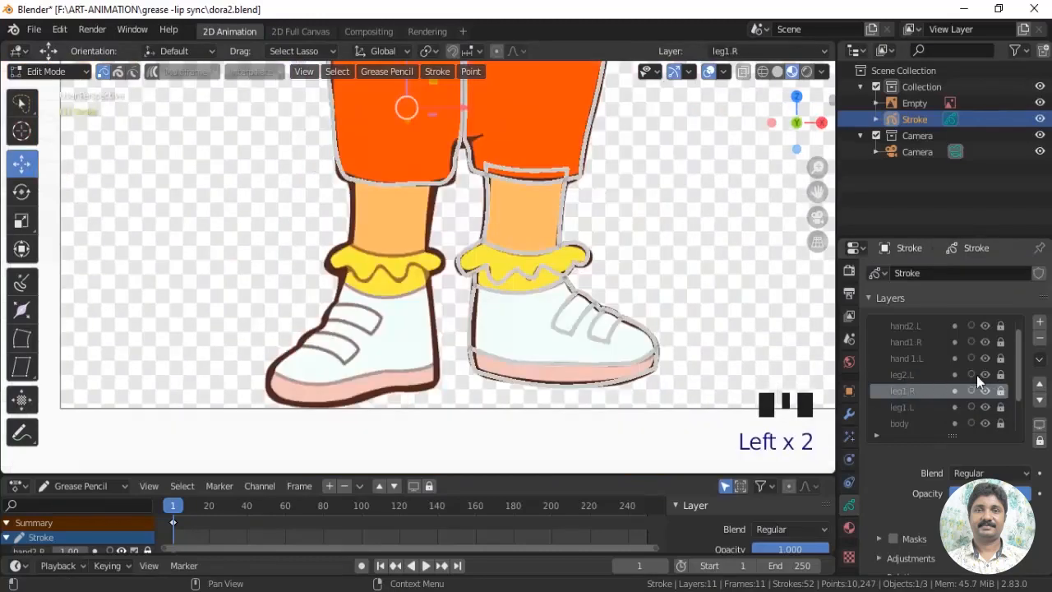
Unlock layer leg2.L, duplicate all its lower-leg and shoe strokes, and move the copy over the right leg
click(1002, 375)
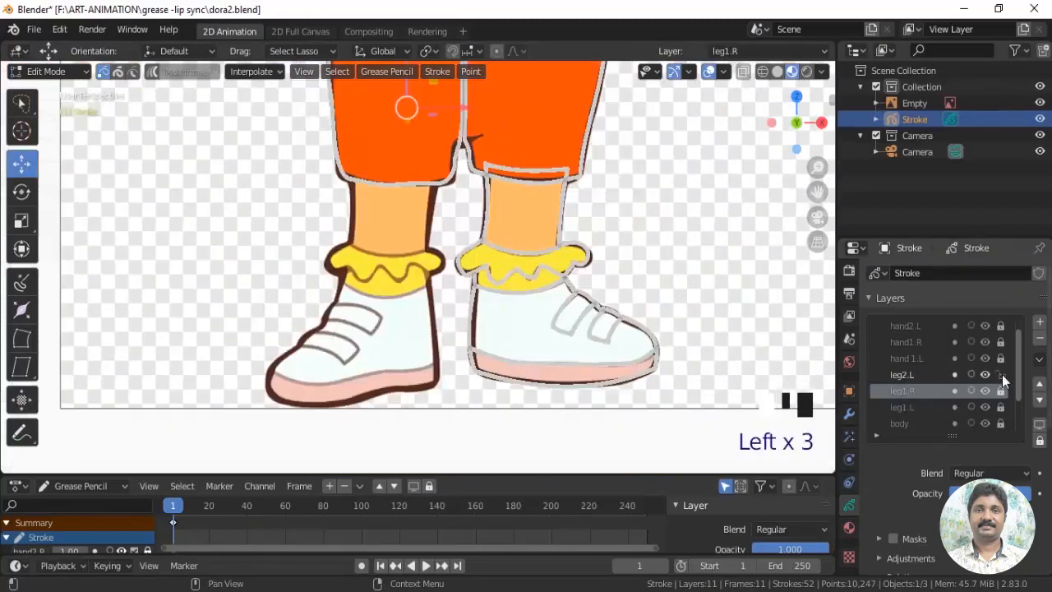
click(990, 375)
click(989, 375)
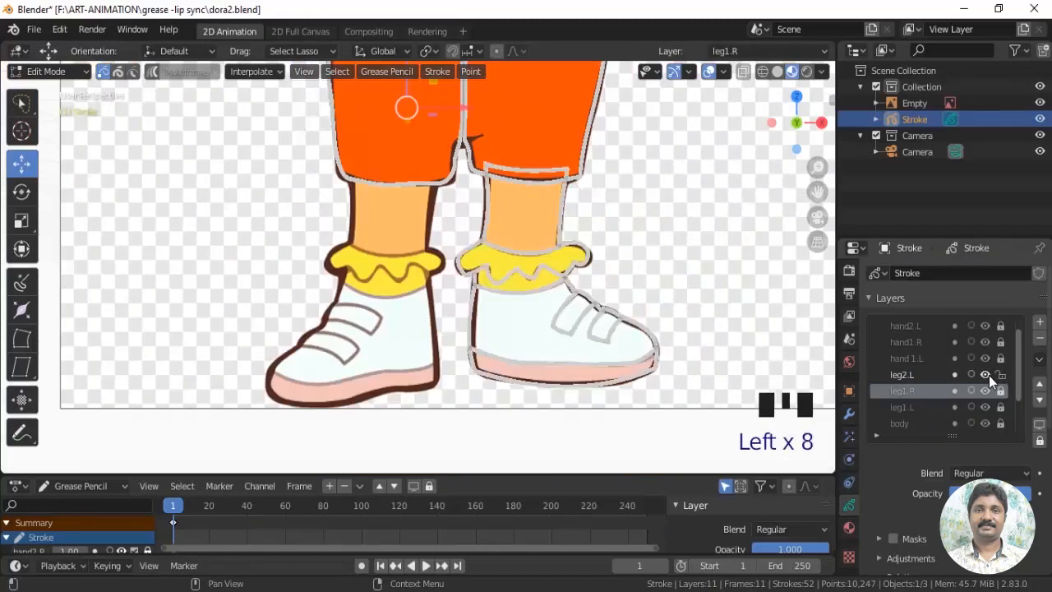
click(912, 375)
click(487, 241)
key(a)
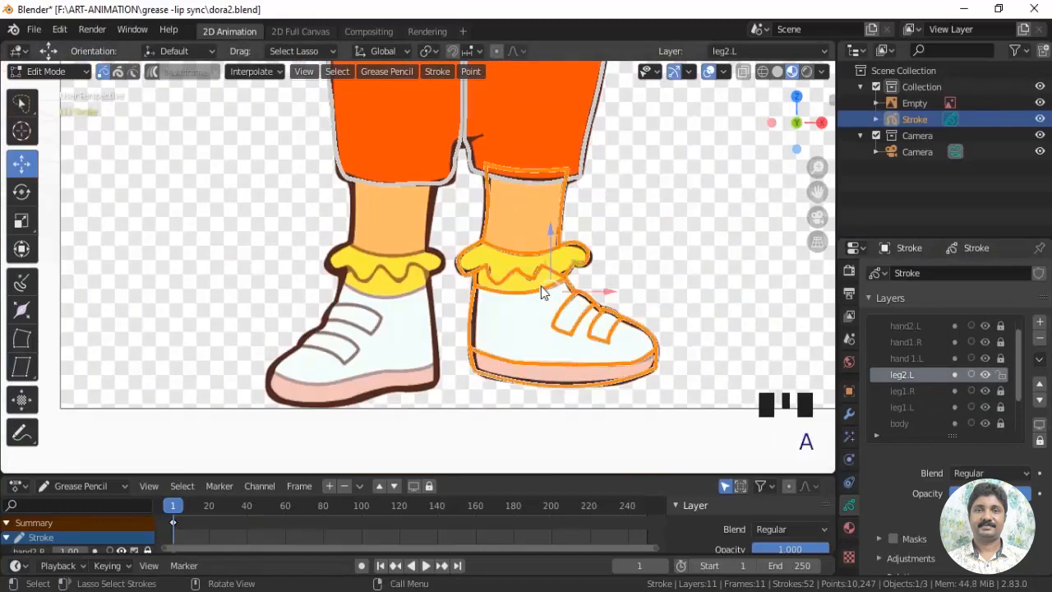
key(shift+d)
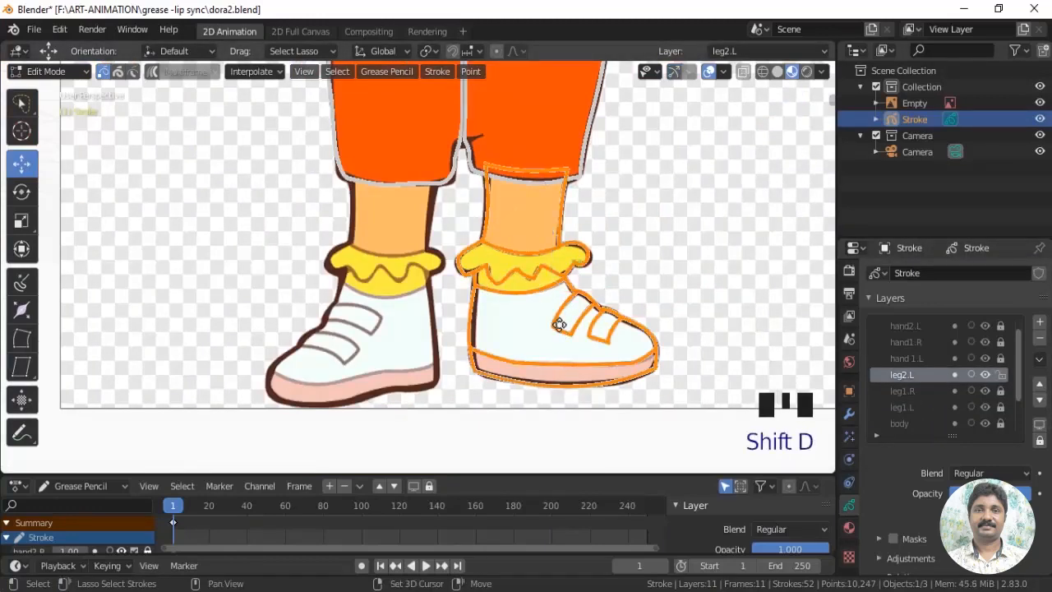
drag(613, 292, 518, 306)
Mirror the duplicated leg strokes by scaling them -1 along X, then rotate and position them over the right foot
text(s)
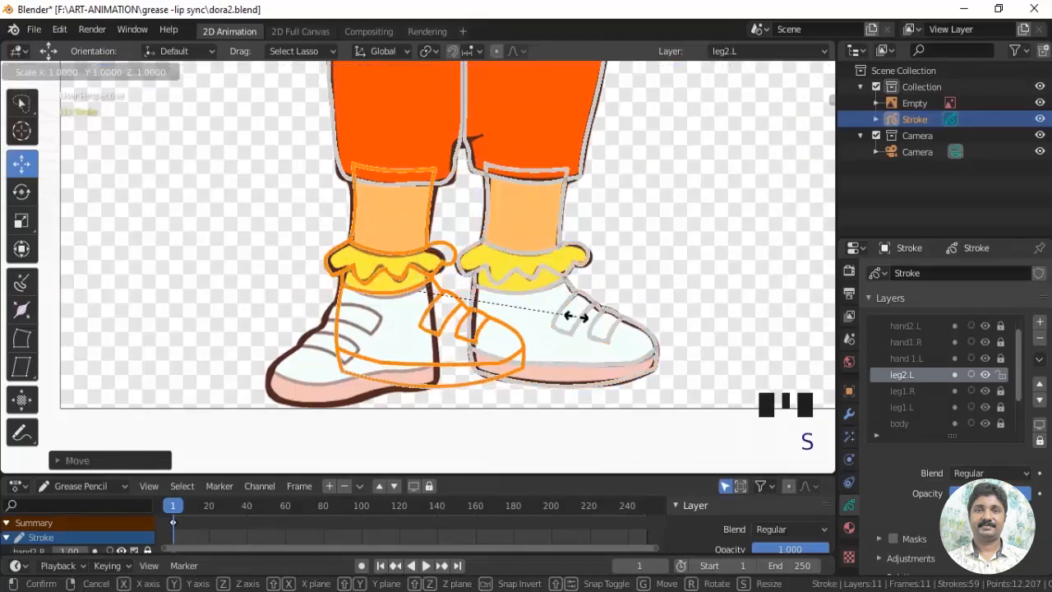
text(x-1)
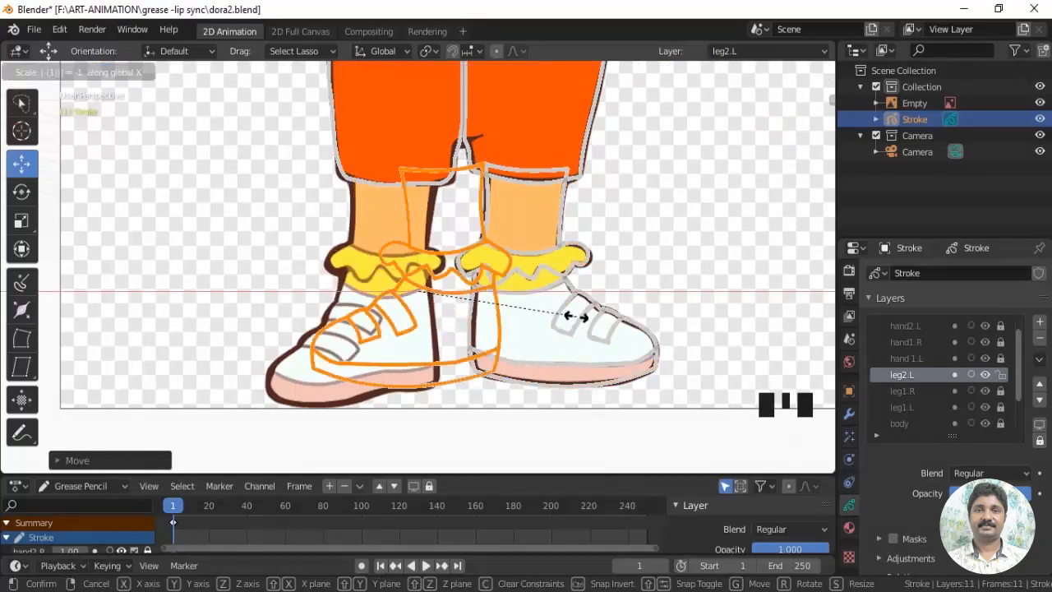
key(Return)
drag(473, 293, 463, 292)
drag(463, 293, 413, 292)
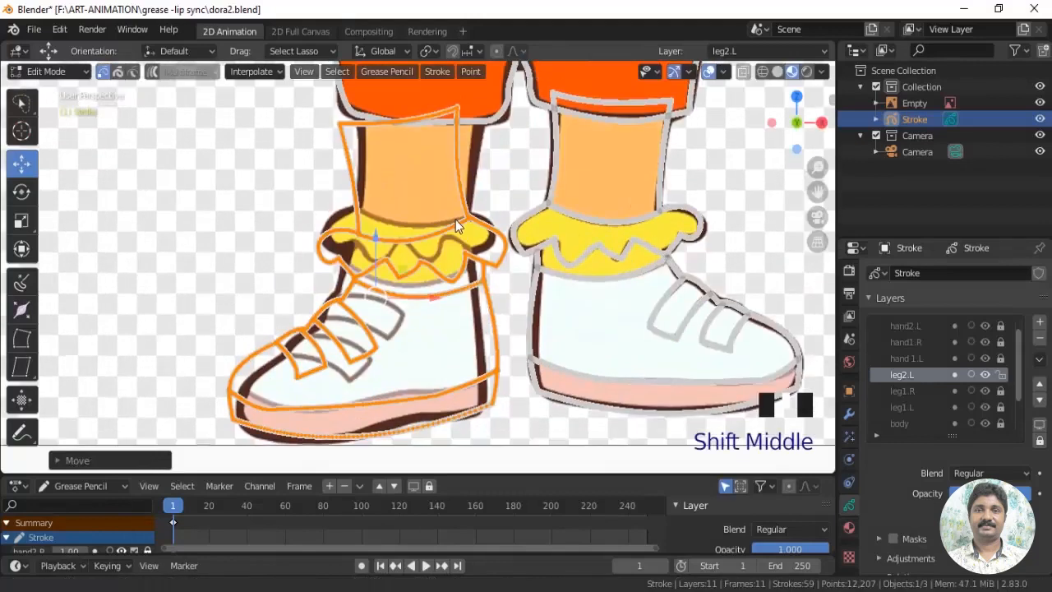
shift+middle_drag(456, 219, 455, 211)
drag(376, 223, 374, 220)
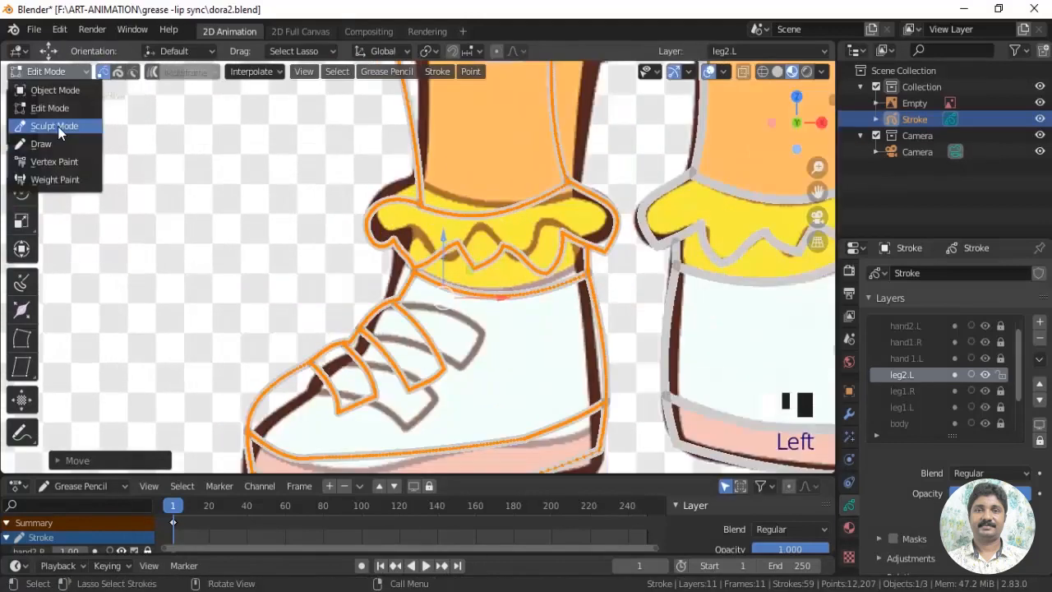
In Sculpt Mode, push the bottom outline of the right shoe's sole onto the reference from toe to heel
click(70, 123)
scroll(256, 366, up, 3)
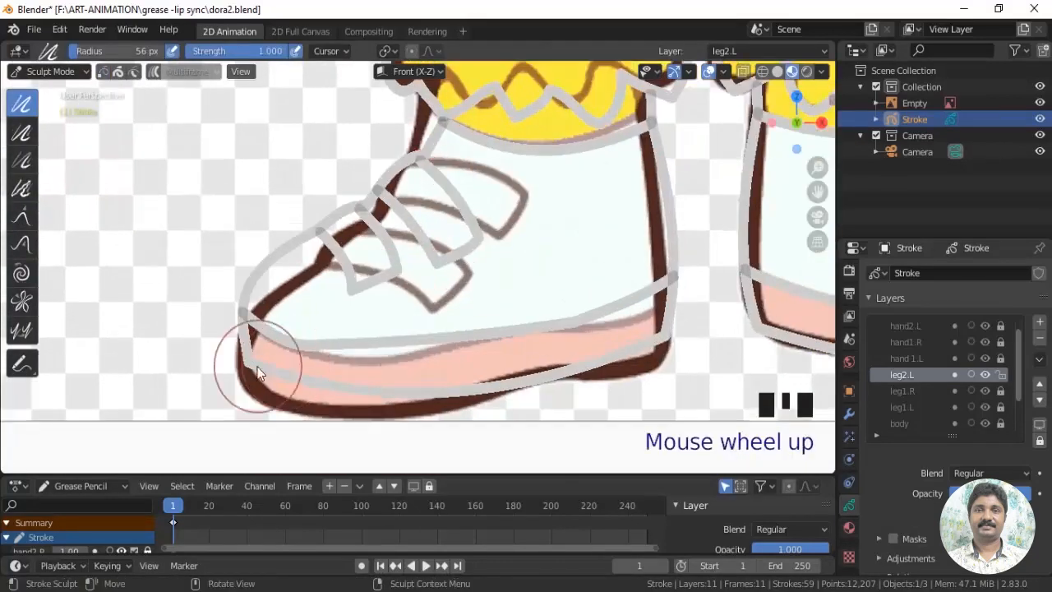
click(21, 244)
mouse_move(250, 376)
mouse_down()
mouse_move(394, 407)
mouse_move(580, 367)
mouse_move(585, 375)
mouse_up()
drag(595, 366, 598, 381)
drag(617, 349, 627, 370)
drag(647, 351, 655, 362)
drag(250, 380, 244, 382)
Push the right shoe's dividing line between upper and sole onto the reference and smooth the sole lines
drag(241, 309, 247, 324)
drag(362, 346, 363, 357)
drag(335, 339, 338, 347)
mouse_move(396, 339)
mouse_down()
mouse_move(401, 350)
mouse_move(445, 346)
mouse_up()
drag(610, 316, 617, 325)
drag(639, 299, 647, 316)
click(21, 104)
mouse_move(324, 411)
mouse_down()
mouse_move(465, 409)
mouse_move(645, 363)
mouse_up()
drag(633, 309, 319, 346)
Push the upper toe outline of the right shoe inward to match the reference
click(22, 245)
drag(249, 301, 273, 291)
mouse_move(268, 261)
mouse_down()
mouse_move(282, 253)
mouse_move(287, 265)
mouse_up()
drag(287, 249, 295, 267)
drag(302, 243, 329, 262)
Push both strap outlines of the right shoe onto the reference straps
mouse_move(354, 285)
mouse_down()
mouse_move(398, 306)
mouse_move(434, 304)
mouse_move(404, 305)
mouse_up()
drag(418, 301, 426, 310)
mouse_move(428, 291)
mouse_down()
mouse_move(478, 243)
mouse_move(487, 212)
mouse_up()
drag(454, 221, 489, 194)
drag(427, 258, 441, 243)
drag(423, 191, 429, 212)
mouse_move(411, 256)
mouse_down()
mouse_move(418, 274)
mouse_move(462, 261)
mouse_up()
mouse_move(421, 227)
mouse_down()
mouse_move(426, 246)
mouse_move(359, 219)
mouse_move(375, 214)
mouse_up()
drag(323, 217, 352, 235)
mouse_move(365, 293)
mouse_down()
mouse_move(378, 281)
mouse_move(413, 289)
mouse_up()
Smooth the right shoe's toe outline and both strap outlines
click(22, 104)
drag(265, 301, 309, 273)
drag(363, 270, 434, 297)
drag(382, 230, 435, 253)
mouse_move(408, 232)
mouse_down()
mouse_move(381, 230)
mouse_move(493, 172)
mouse_move(428, 164)
mouse_up()
Grab the right shoe's ankle and heel corners onto the reference and smooth the heel corner
click(22, 217)
mouse_move(444, 120)
mouse_down()
mouse_move(428, 104)
mouse_move(423, 128)
mouse_up()
drag(677, 272, 667, 284)
drag(662, 330, 665, 338)
mouse_move(649, 350)
mouse_down()
mouse_move(657, 358)
mouse_move(626, 352)
mouse_move(650, 346)
mouse_up()
click(22, 103)
mouse_move(682, 280)
mouse_down()
mouse_move(631, 309)
mouse_move(657, 288)
mouse_up()
Grab the toe-side waves of the right sock's frill onto the reference wavy edge
shift+middle_drag(552, 189, 517, 327)
click(22, 217)
drag(397, 242, 397, 227)
drag(477, 235, 433, 236)
mouse_move(452, 189)
mouse_down()
mouse_move(456, 170)
mouse_move(411, 154)
mouse_up()
drag(356, 206, 370, 209)
drag(476, 245, 447, 228)
Fit the heel-side waves and end of the right sock's frill to the reference, then smooth the frill
drag(517, 230, 501, 217)
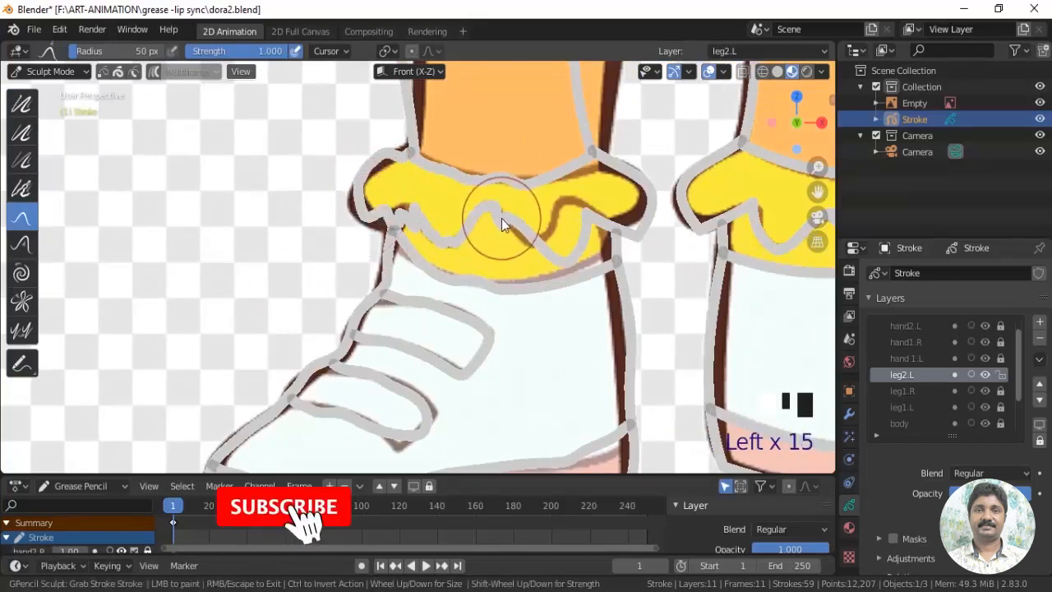
drag(565, 252, 544, 238)
drag(525, 239, 515, 237)
mouse_move(592, 226)
mouse_down()
mouse_move(568, 210)
mouse_move(606, 224)
mouse_up()
drag(646, 234, 637, 220)
click(23, 103)
mouse_move(558, 219)
mouse_down()
mouse_move(478, 240)
mouse_move(390, 166)
mouse_up()
mouse_move(494, 187)
mouse_down()
mouse_move(643, 205)
mouse_move(510, 271)
mouse_up()
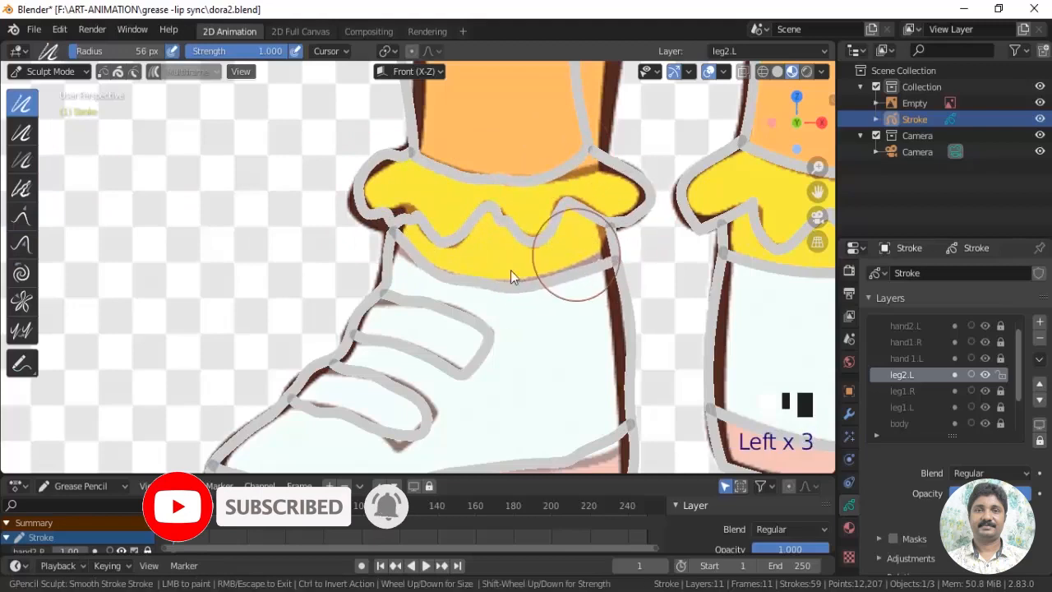
Grab the right lower leg's inner edge and its corners onto the reference outline
shift+middle_drag(510, 270, 514, 403)
click(22, 216)
drag(532, 297, 526, 295)
shift+drag(526, 288, 529, 297)
shift+middle_drag(528, 297, 500, 383)
drag(470, 189, 533, 185)
drag(474, 228, 526, 227)
mouse_move(485, 262)
mouse_down()
mouse_move(505, 261)
mouse_move(516, 276)
mouse_up()
mouse_move(479, 319)
mouse_down()
mouse_move(505, 323)
mouse_move(505, 348)
mouse_up()
drag(542, 230, 557, 228)
drag(536, 194, 538, 178)
mouse_move(530, 226)
mouse_down()
mouse_move(519, 223)
mouse_move(509, 334)
mouse_move(509, 301)
mouse_up()
Push the right lower leg's outer edge inward to the reference and smooth it
click(22, 104)
click(20, 244)
mouse_move(282, 216)
mouse_down()
mouse_move(304, 195)
mouse_move(306, 212)
mouse_up()
drag(286, 229, 304, 223)
mouse_move(291, 244)
mouse_down()
mouse_move(307, 241)
mouse_move(309, 252)
mouse_up()
drag(292, 267, 311, 267)
drag(291, 287, 313, 296)
click(23, 105)
mouse_move(301, 319)
mouse_down()
mouse_move(313, 318)
mouse_move(323, 220)
mouse_move(363, 214)
mouse_up()
drag(320, 262, 313, 293)
scroll(418, 283, down, 7)
shift+middle_drag(473, 277, 445, 228)
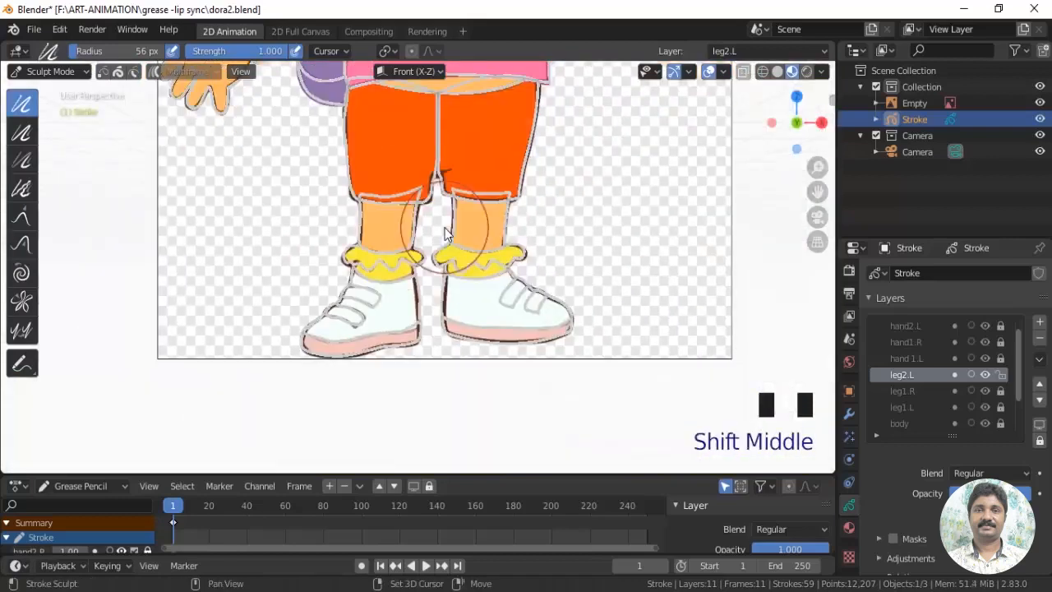
In Edit Mode, move the selected right lower-leg, sock and shoe strokes from leg2.L to a new layer
click(49, 72)
click(47, 108)
scroll(372, 218, up, 1)
shift+middle_drag(372, 218, 374, 223)
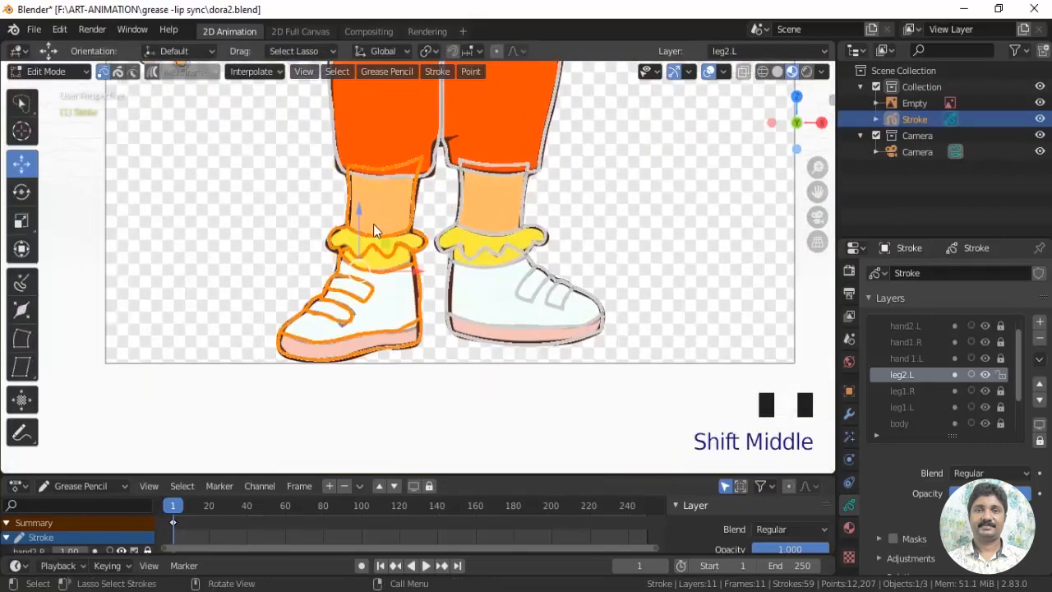
key(a)
click(425, 209)
drag(23, 106, 56, 206)
mouse_move(302, 156)
mouse_down()
mouse_move(433, 228)
mouse_move(226, 253)
mouse_up()
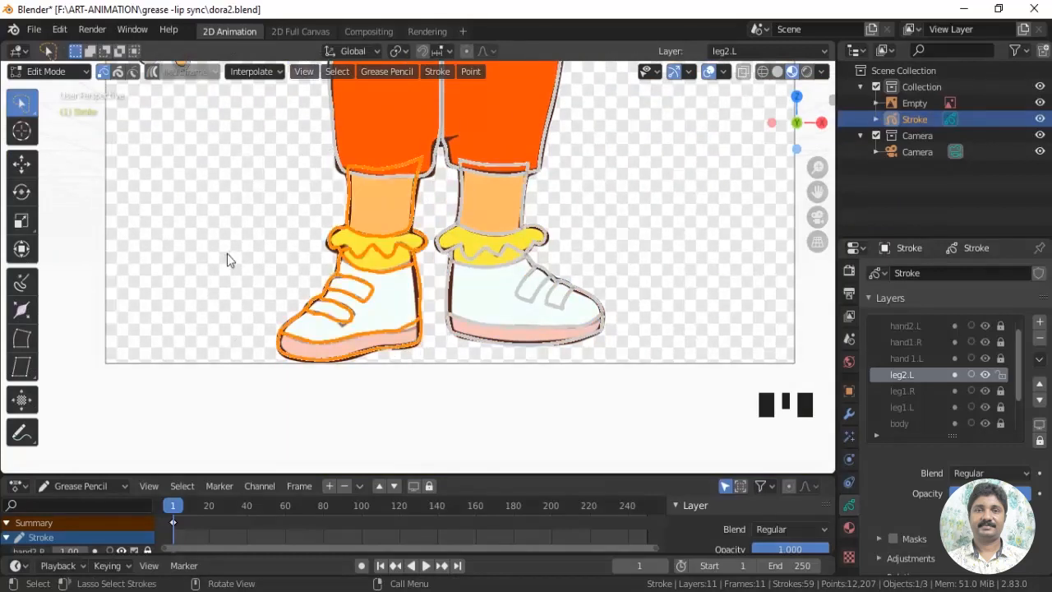
key(m)
click(186, 252)
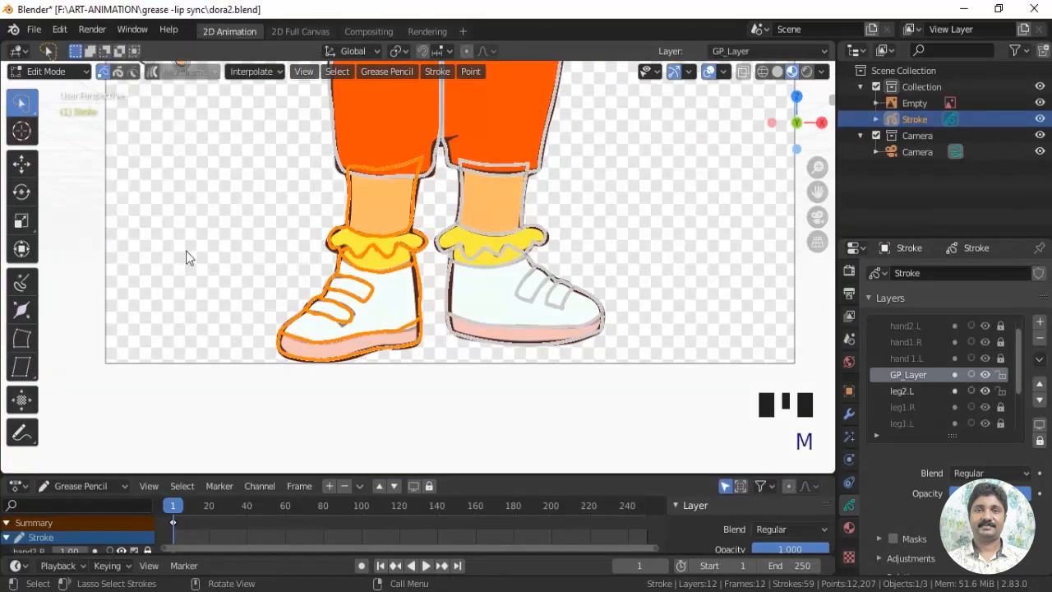
Rename the new right lower-leg layer leg2.R
double_click(892, 377)
text(leg2)
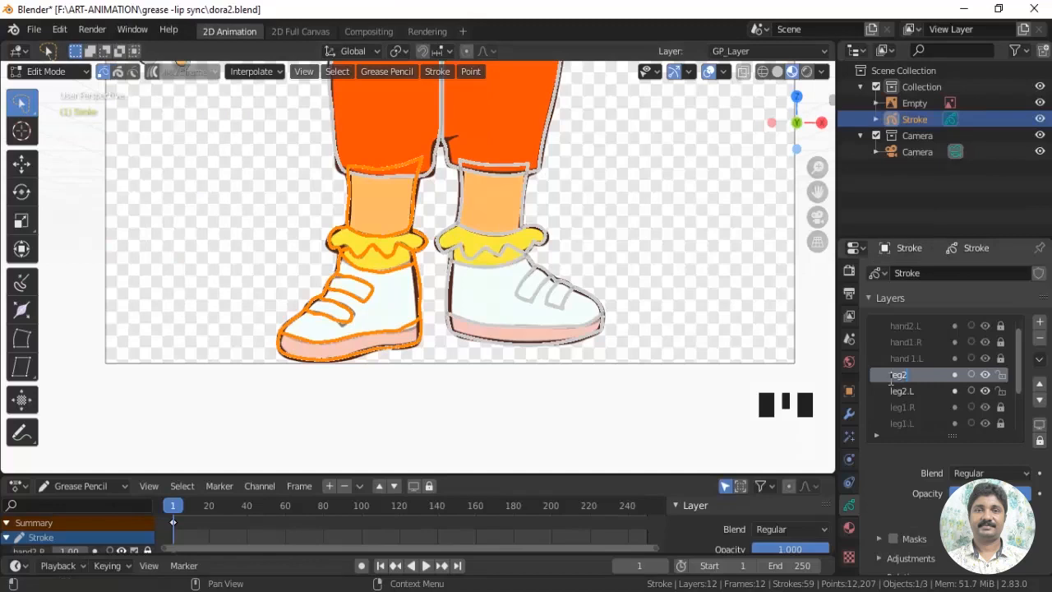
text(.R)
key(Return)
scroll(594, 322, down, 2)
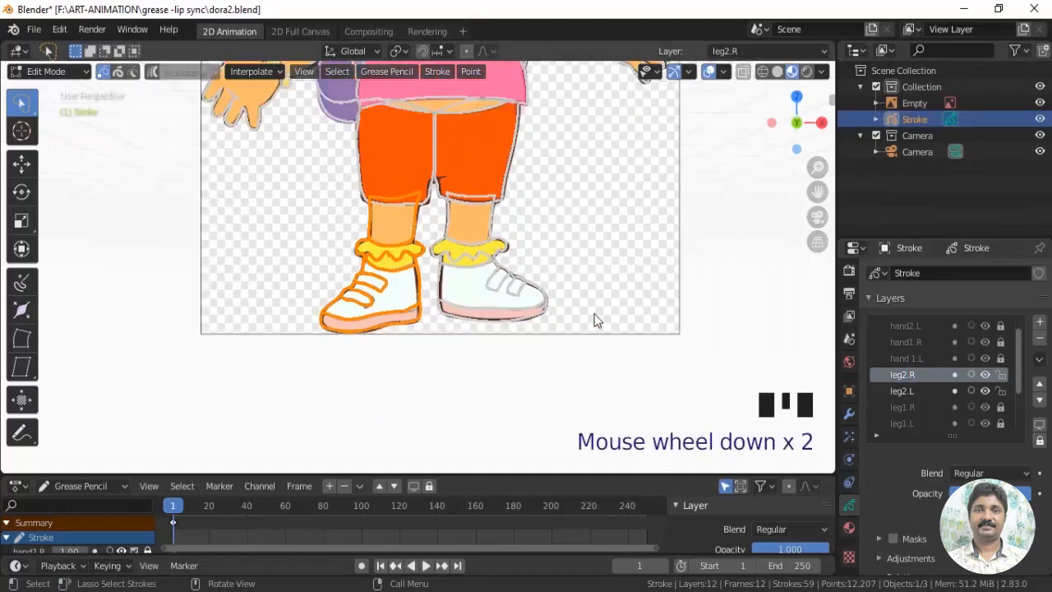
Hide the reference image to view the full character line drawing on its own
shift+middle_drag(594, 321, 601, 344)
scroll(573, 283, down, 2)
shift+middle_drag(574, 283, 570, 392)
scroll(570, 392, down, 2)
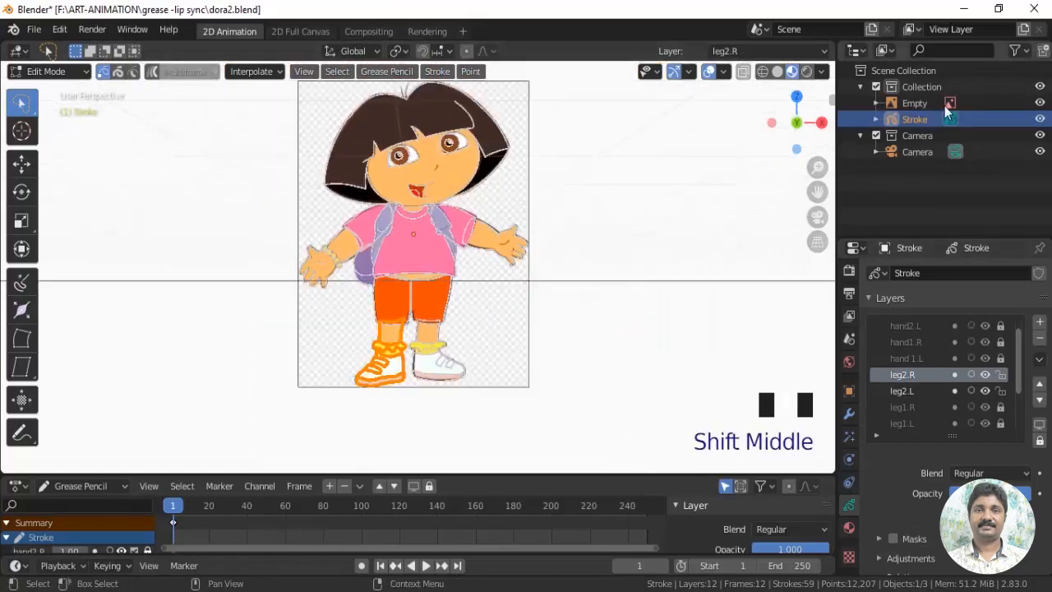
click(1040, 104)
shift+middle_drag(559, 380, 574, 328)
scroll(578, 315, down, 2)
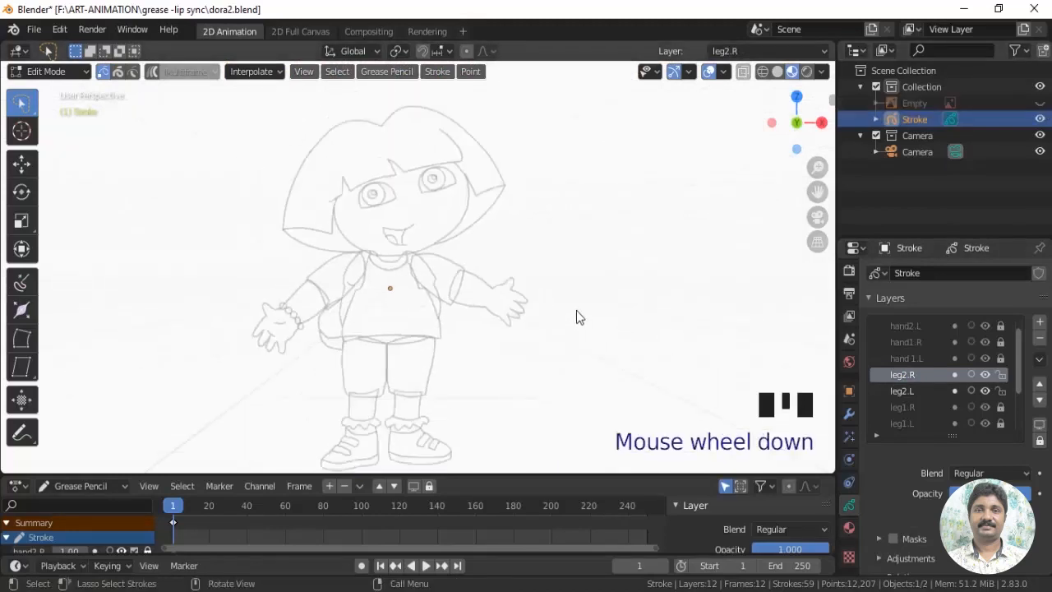
scroll(578, 310, up, 1)
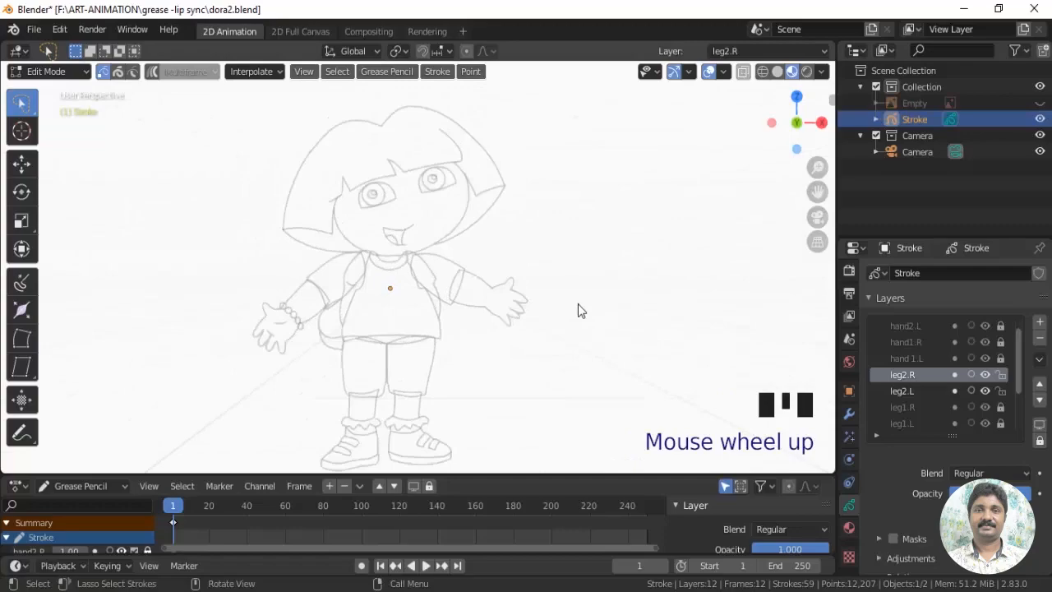
scroll(578, 310, down, 1)
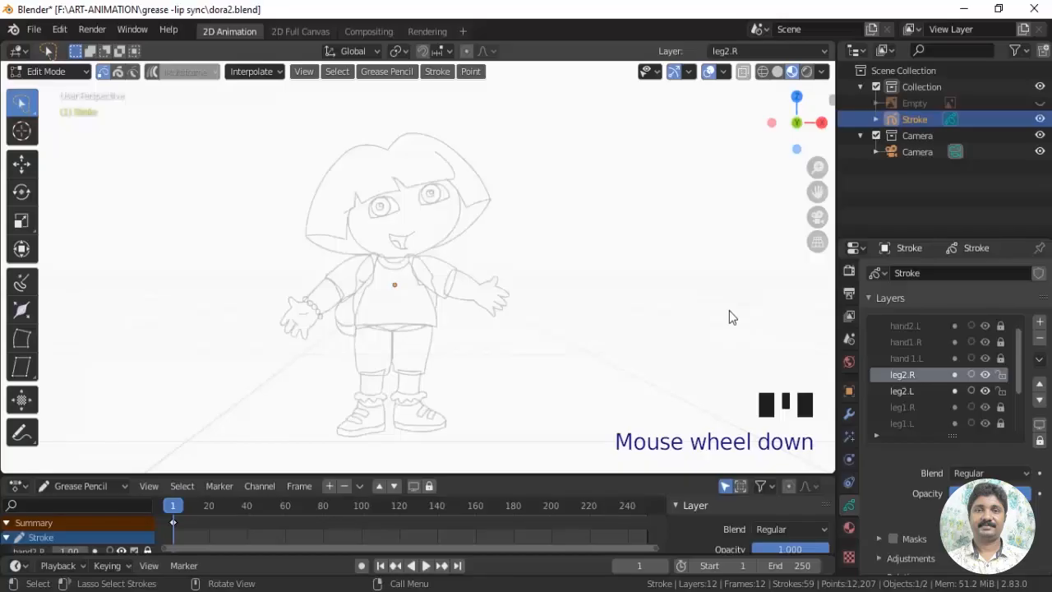
Remove the Squares Stroke, Solid Fill and Dots Stroke materials from the drawing, keeping Solid Stroke
click(851, 523)
click(851, 527)
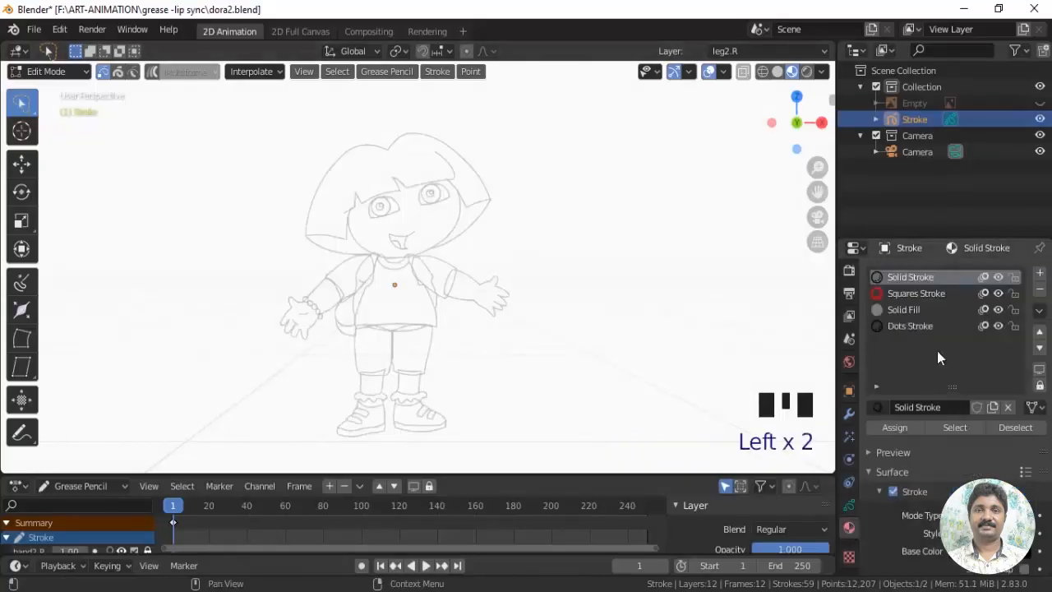
click(936, 295)
click(1040, 289)
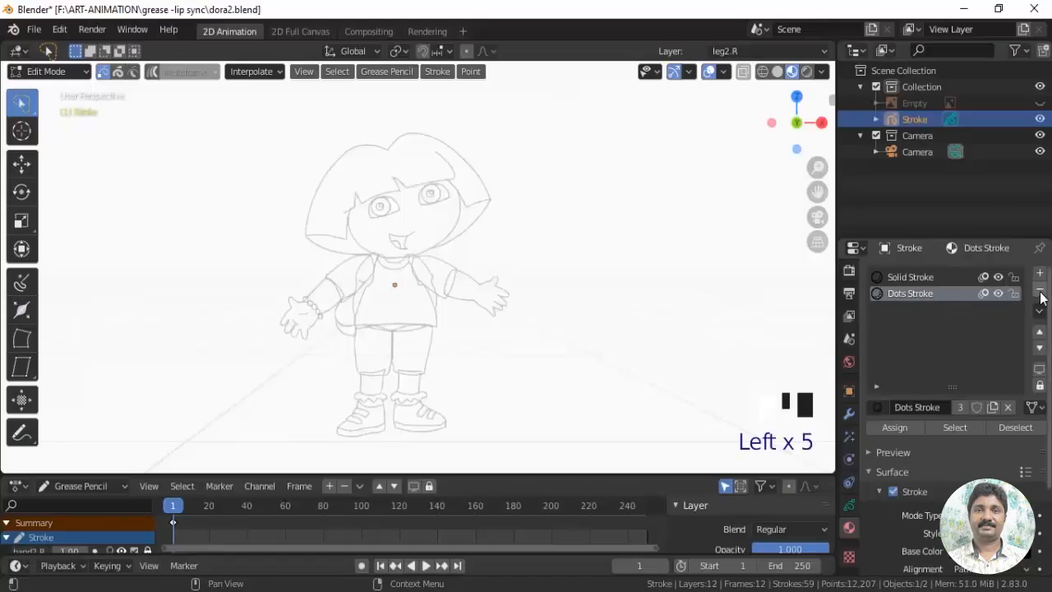
click(1040, 290)
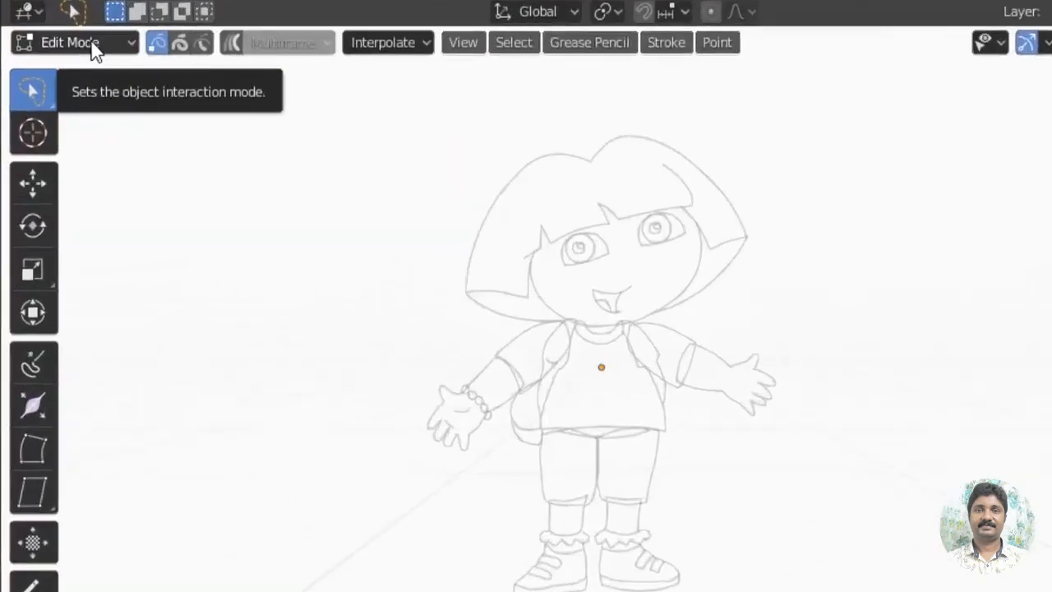
Switch to Sculpt Mode and set up the Strength brush with a radius of 96 px, trying it over the arm
click(57, 72)
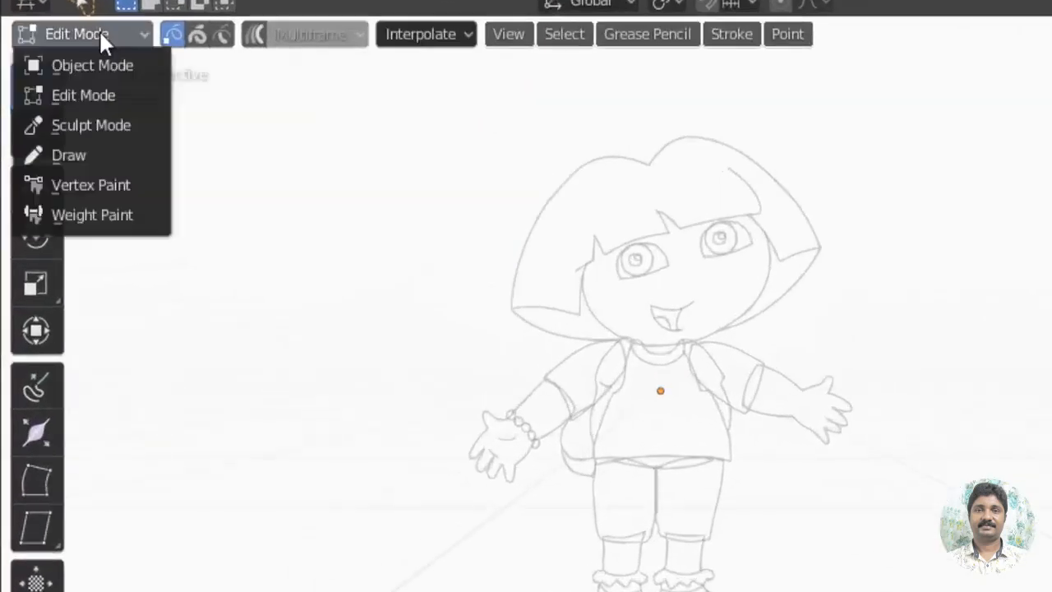
click(59, 123)
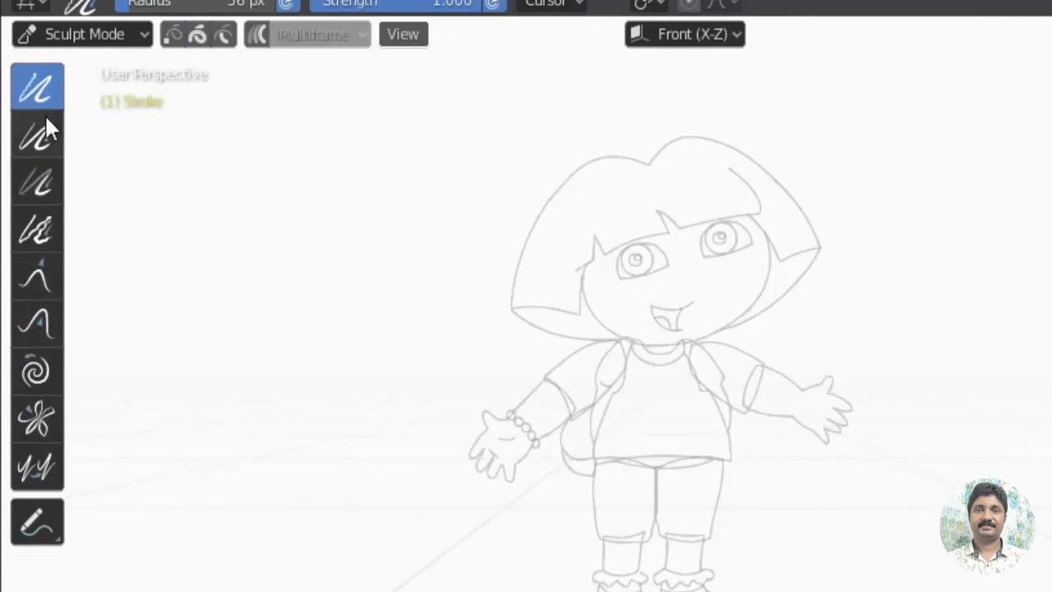
click(41, 183)
key(f)
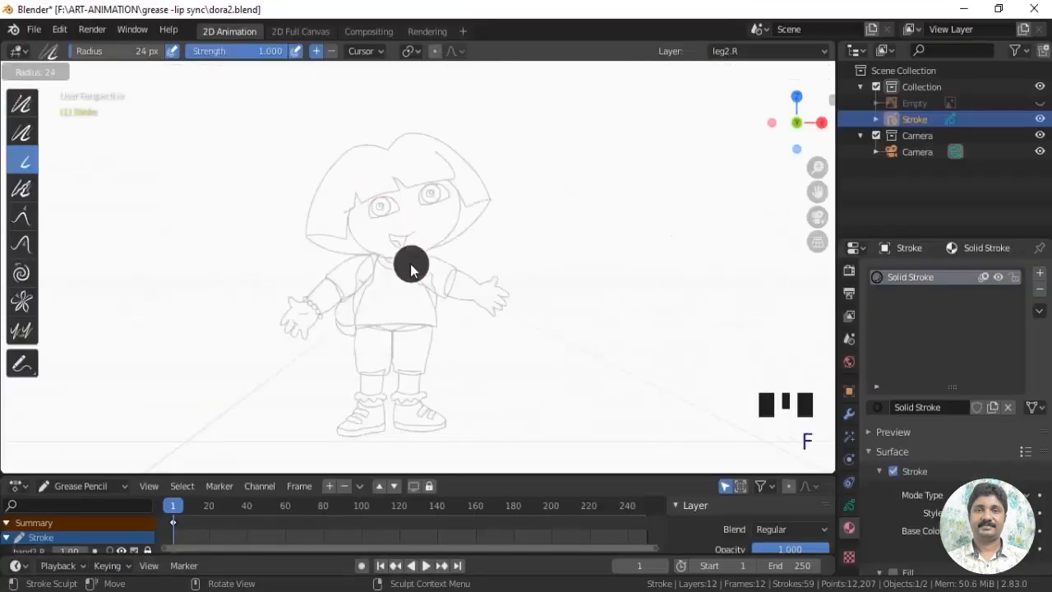
click(466, 294)
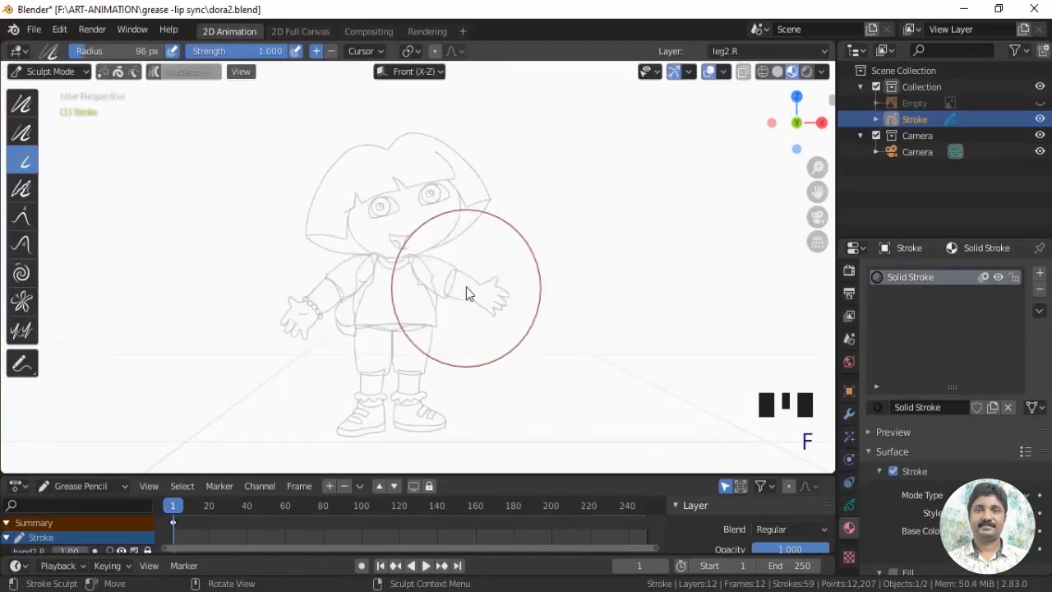
mouse_move(493, 305)
mouse_down()
mouse_move(450, 264)
mouse_move(462, 281)
mouse_up()
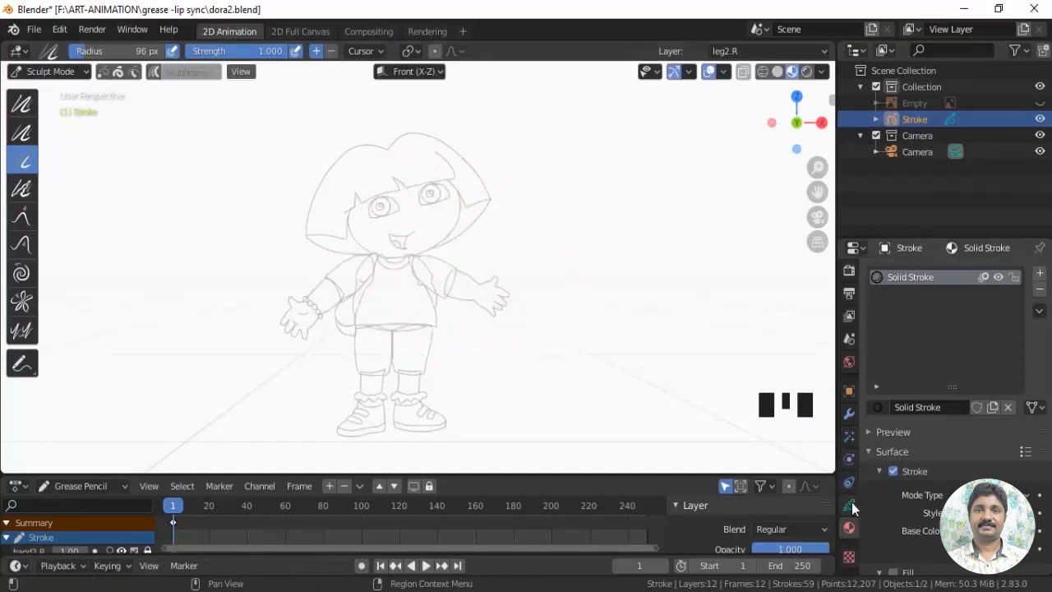
Unlock the grease pencil layers and darken the whole character's outlines with the Strength brush
click(851, 504)
drag(1001, 326, 1000, 423)
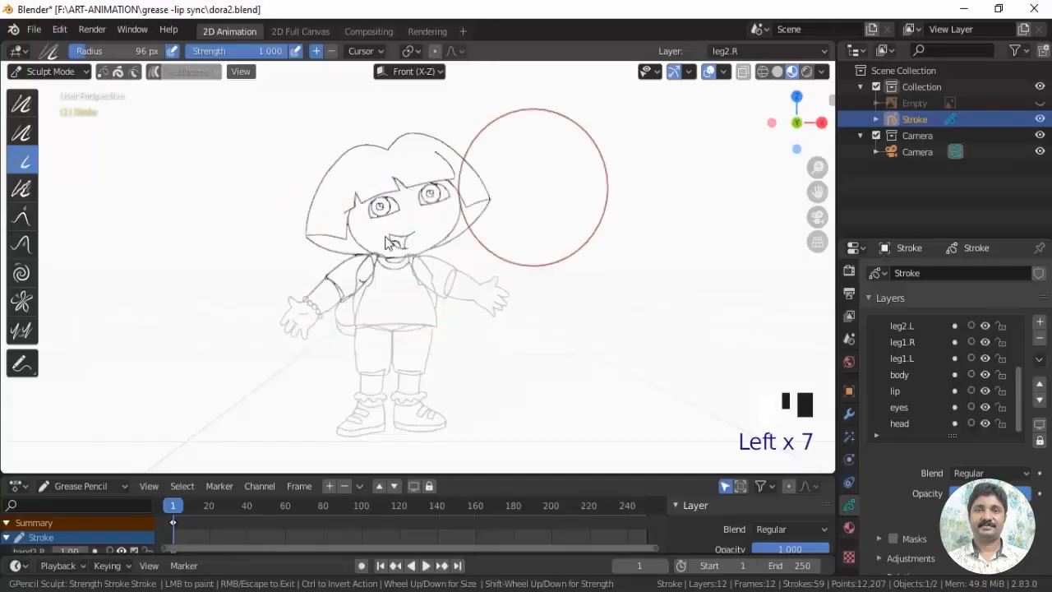
mouse_move(513, 183)
mouse_down()
mouse_move(348, 336)
mouse_move(409, 265)
mouse_up()
mouse_move(252, 331)
mouse_down()
mouse_move(303, 339)
mouse_move(316, 354)
mouse_up()
mouse_move(317, 354)
mouse_down()
mouse_move(364, 433)
mouse_move(385, 393)
mouse_move(550, 211)
mouse_up()
mouse_move(550, 211)
mouse_down()
mouse_move(429, 323)
mouse_move(498, 169)
mouse_move(376, 387)
mouse_move(301, 252)
mouse_move(355, 454)
mouse_up()
scroll(533, 267, down, 3)
Show the reference image again and add a material with Stroke off and Fill on in the light-orange skin colour
click(849, 528)
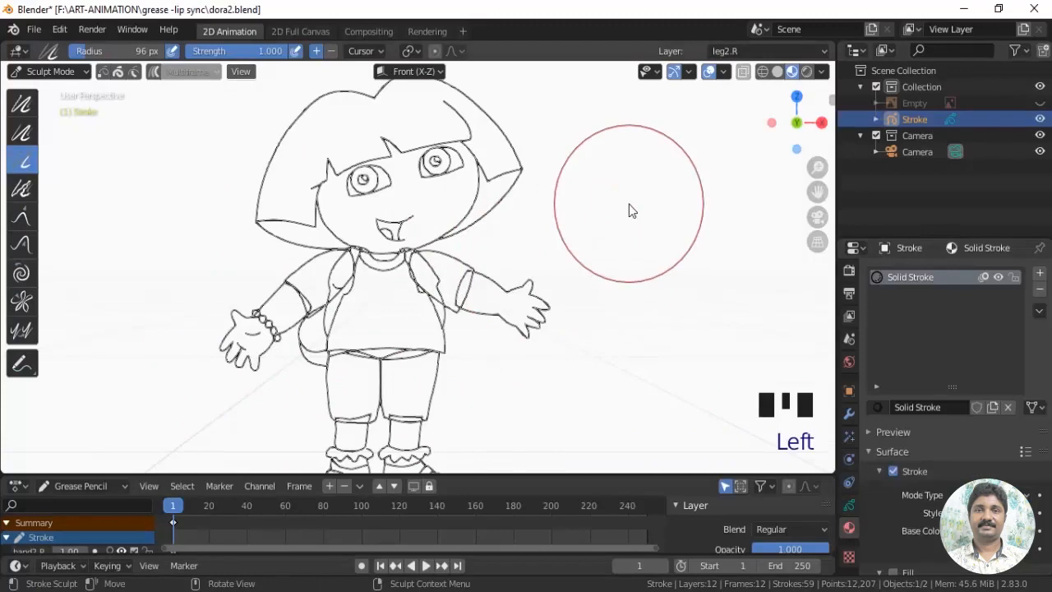
click(1040, 103)
scroll(617, 365, down, 1)
scroll(616, 370, up, 1)
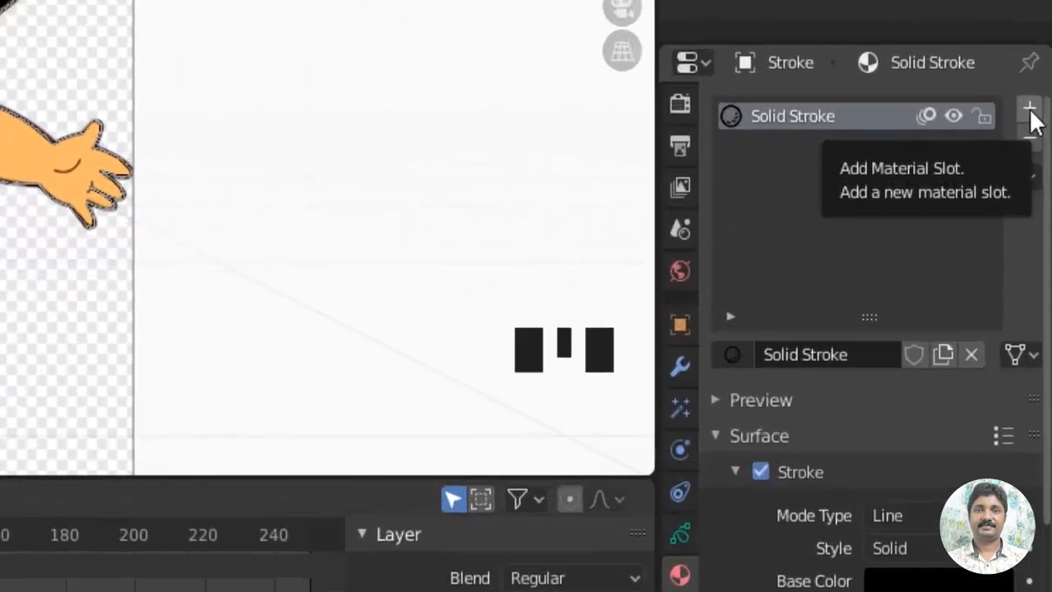
click(1031, 113)
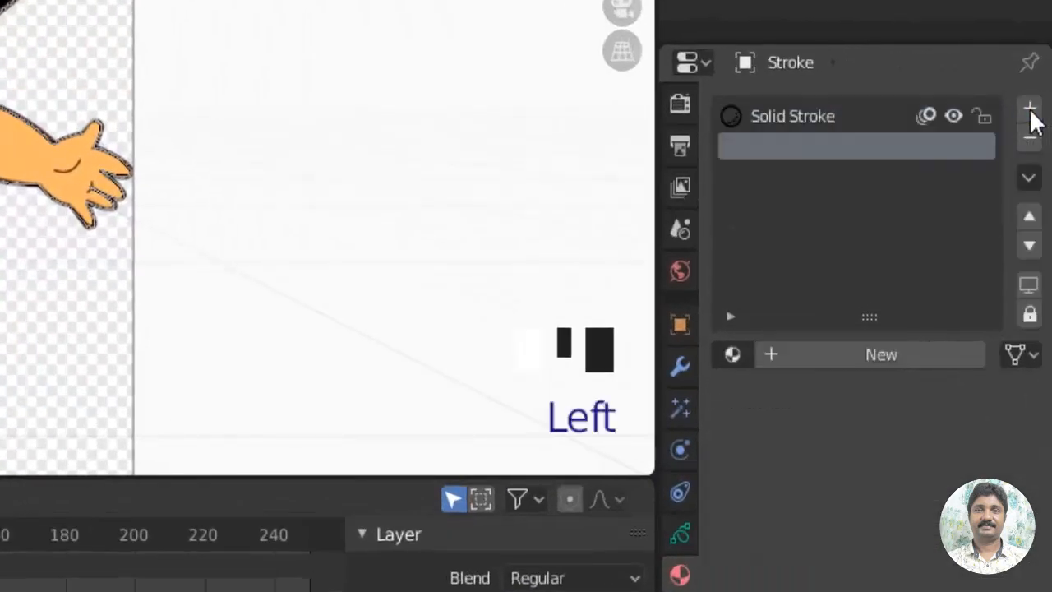
click(847, 358)
click(761, 471)
scroll(851, 484, down, 3)
click(760, 488)
click(935, 569)
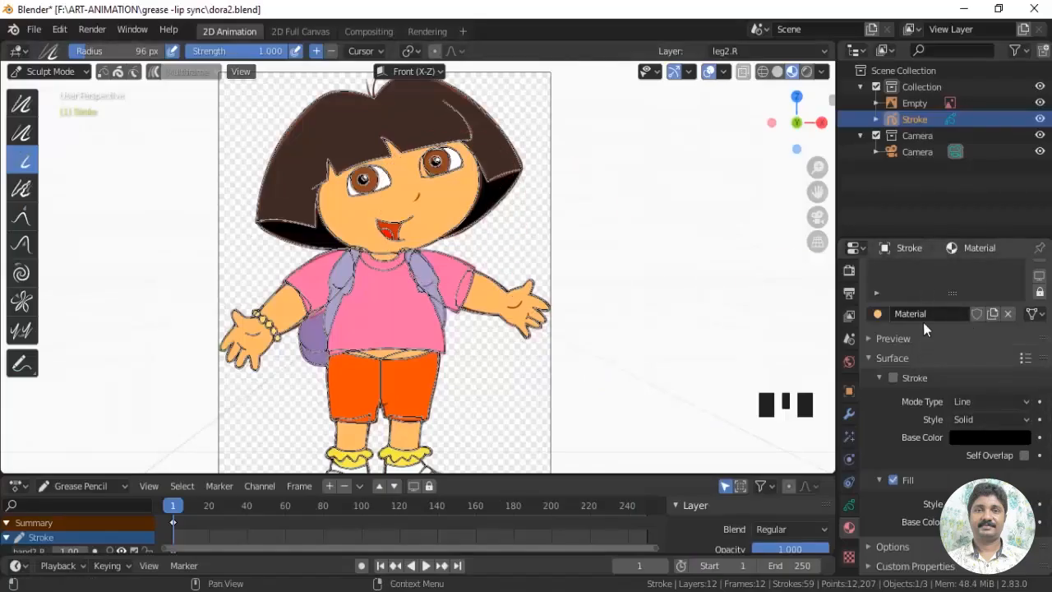
Add another new material with Stroke off and Fill on, using a brown fill colour
scroll(920, 287, up, 4)
click(1040, 277)
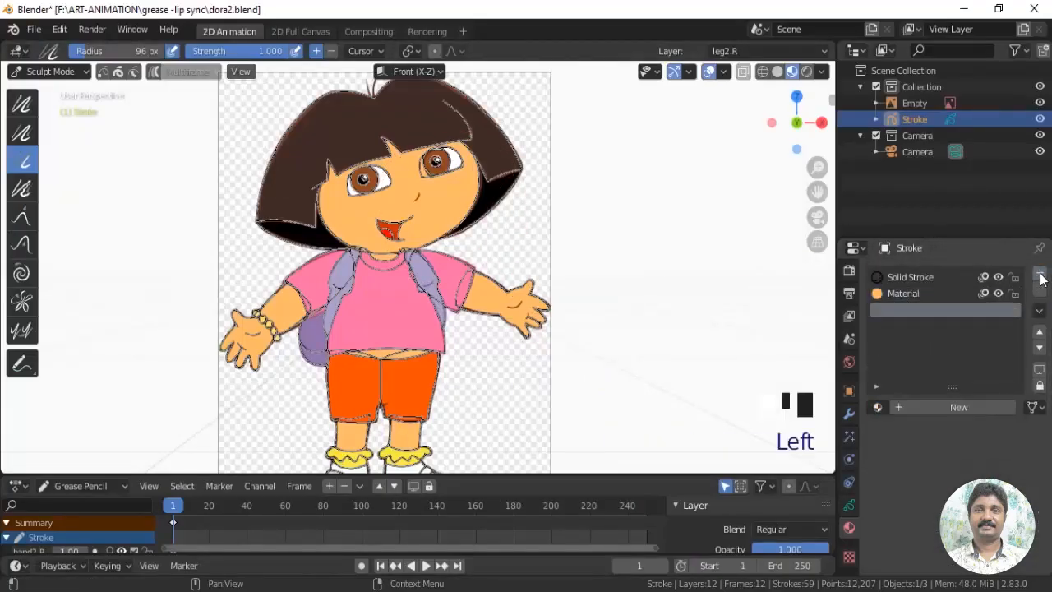
click(930, 406)
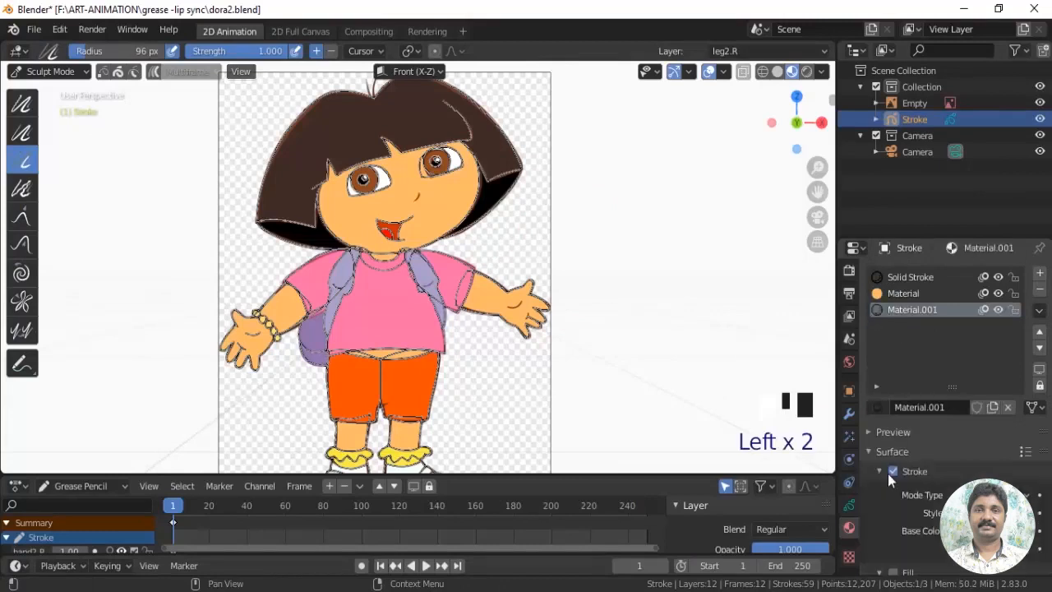
click(892, 471)
scroll(894, 475, down, 4)
click(892, 480)
click(991, 522)
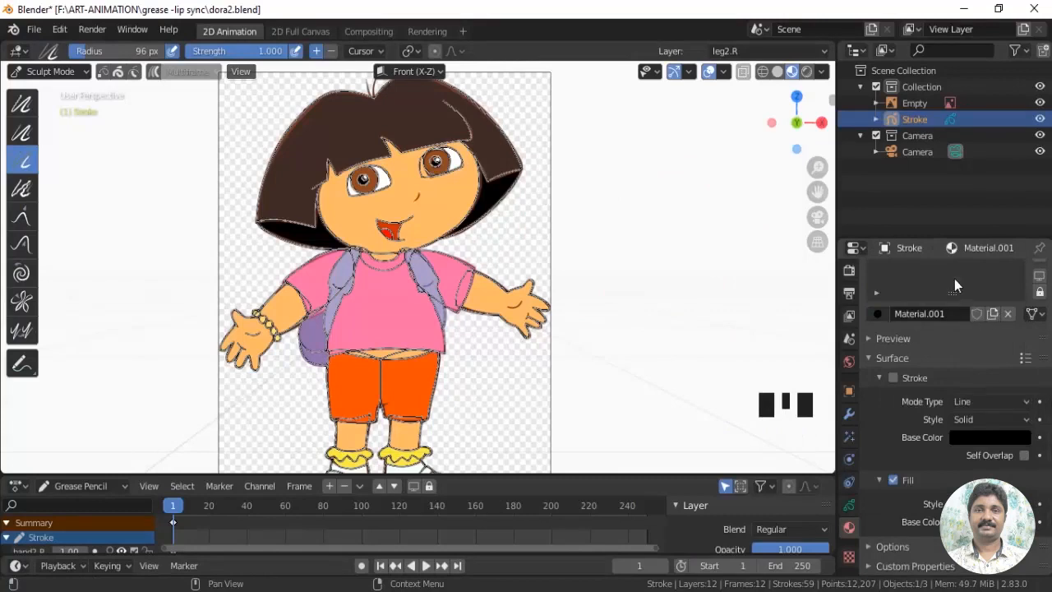
scroll(955, 279, up, 3)
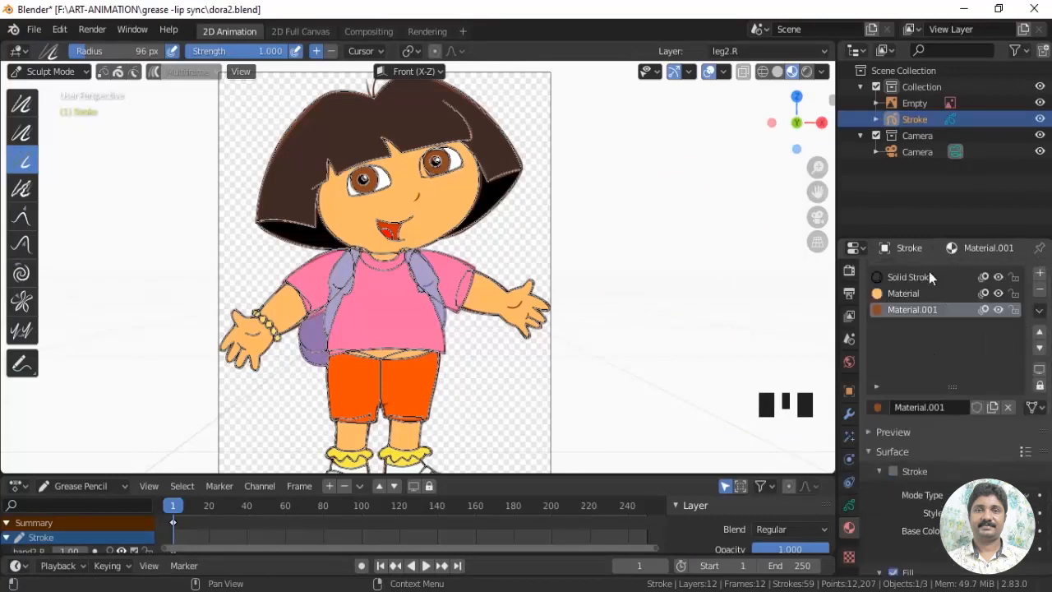
Hide every grease pencil layer except head
click(849, 505)
drag(987, 409, 986, 327)
drag(1018, 417, 986, 327)
drag(1018, 381, 1019, 438)
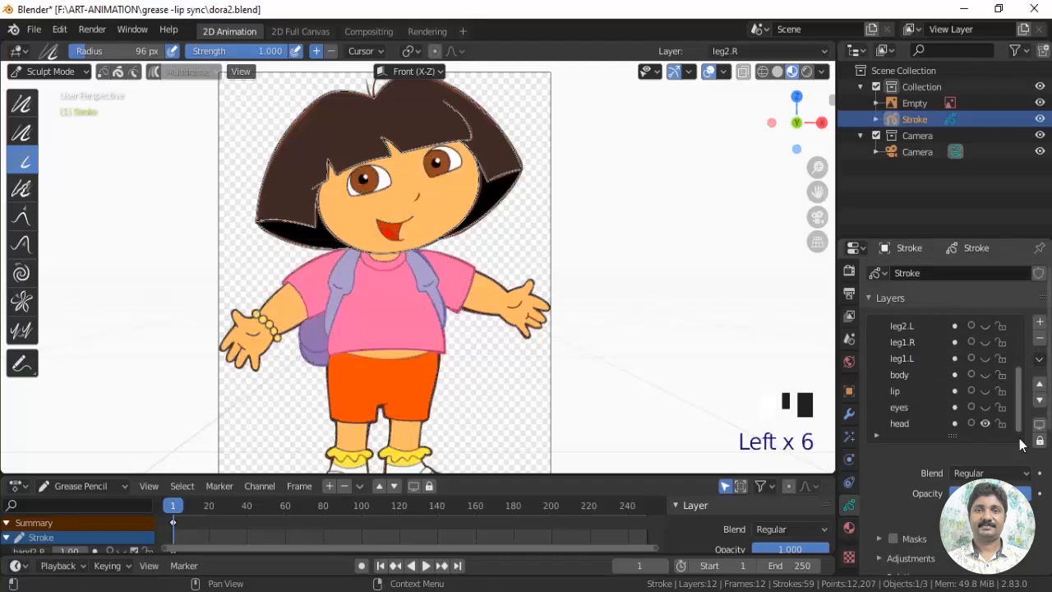
In Draw mode, hide the reference image and try to fill the face with the skin-coloured material
scroll(410, 289, up, 3)
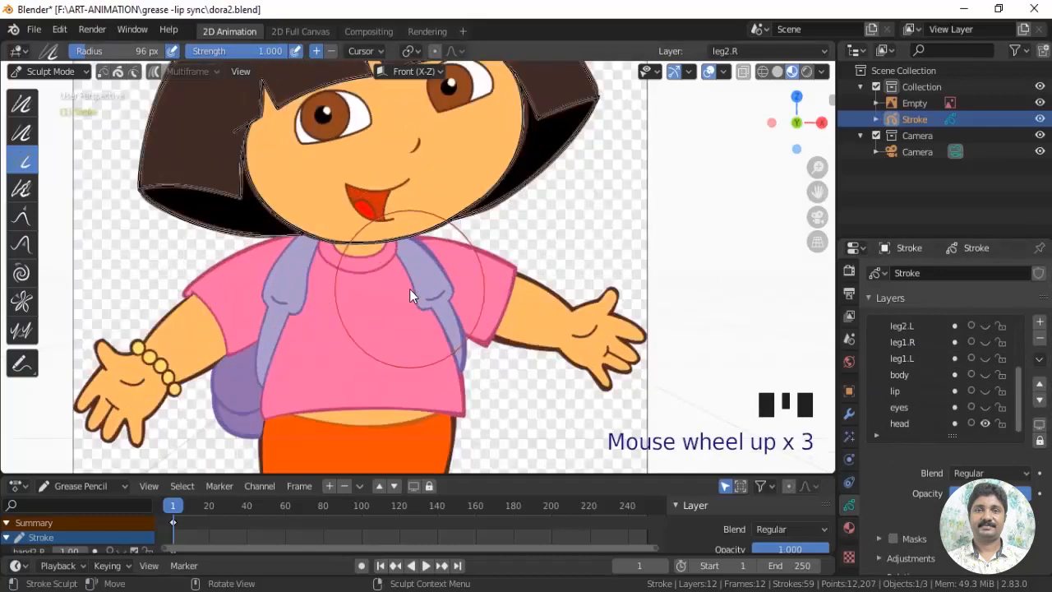
click(50, 71)
click(35, 142)
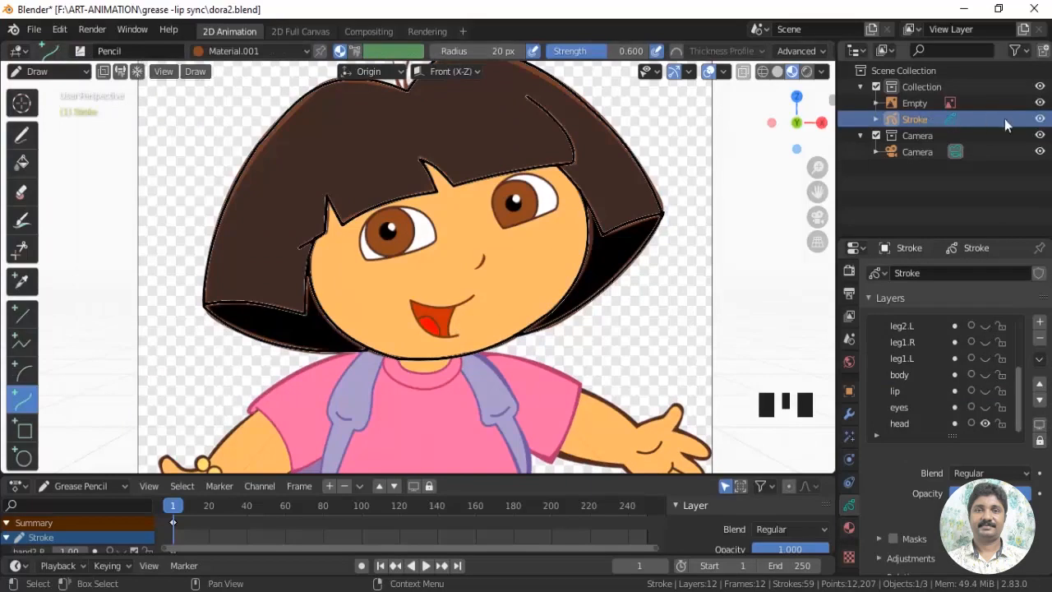
click(1039, 103)
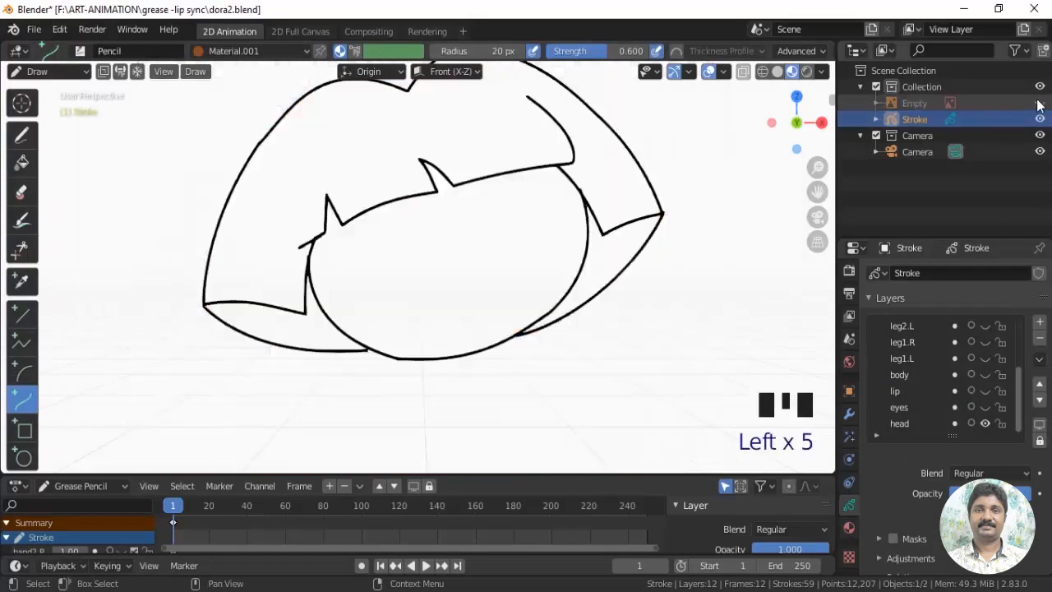
key(Left)
key(Left)
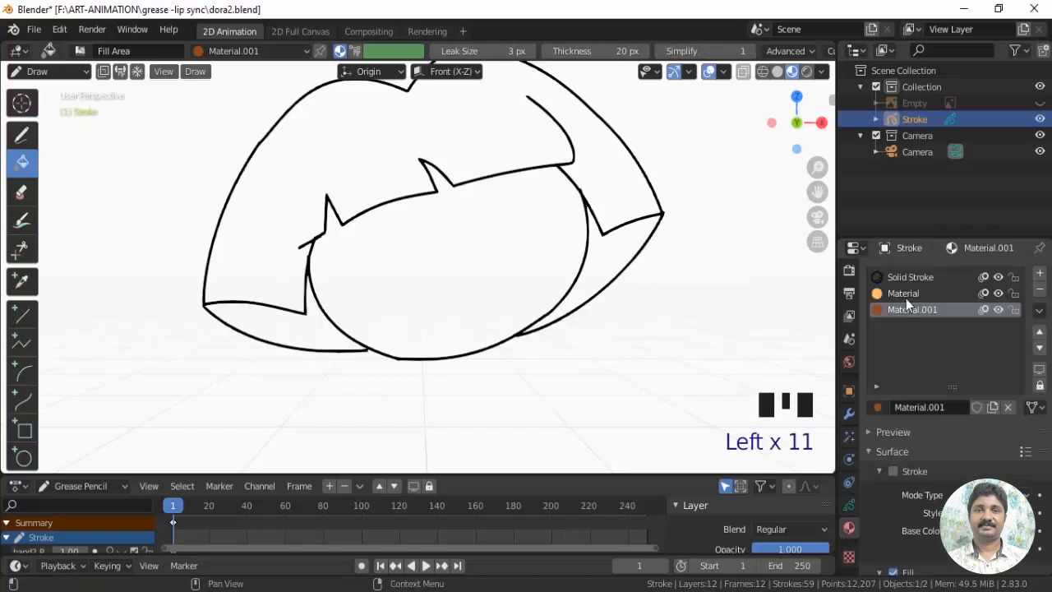
click(904, 293)
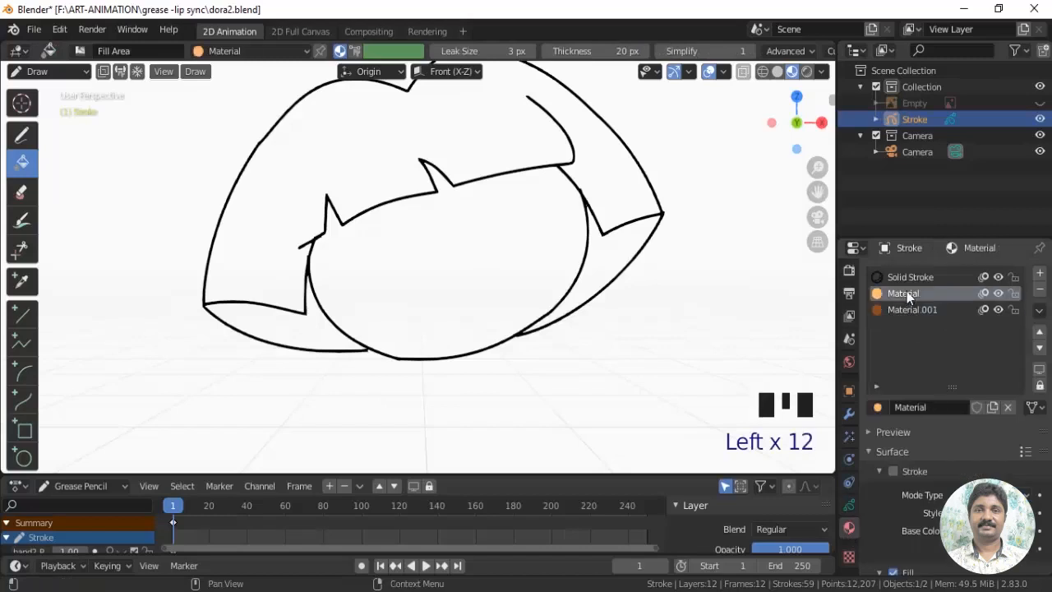
key(Left)
Inspect the chin and lower hair outlines for gaps in Edit Mode with wireframe shading
key(Tab)
scroll(518, 311, up, 1)
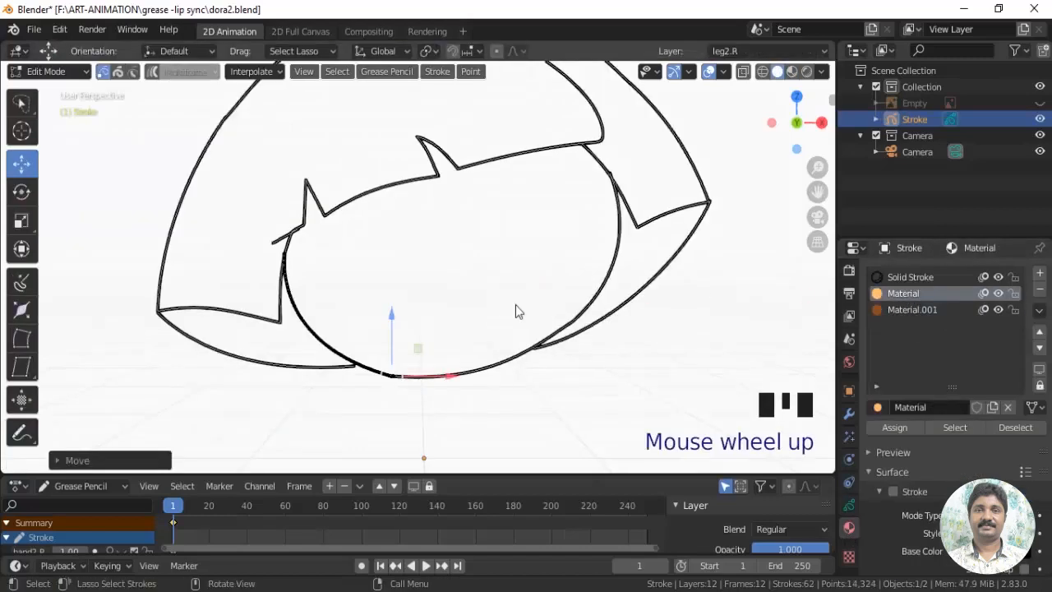
key(z)
click(398, 309)
scroll(226, 280, up, 6)
shift+middle_drag(224, 280, 627, 279)
mouse_move(444, 357)
shift+middle_down()
mouse_move(441, 321)
mouse_move(299, 341)
mouse_move(402, 172)
mouse_move(446, 364)
mouse_move(594, 288)
shift+middle_up()
scroll(543, 294, up, 2)
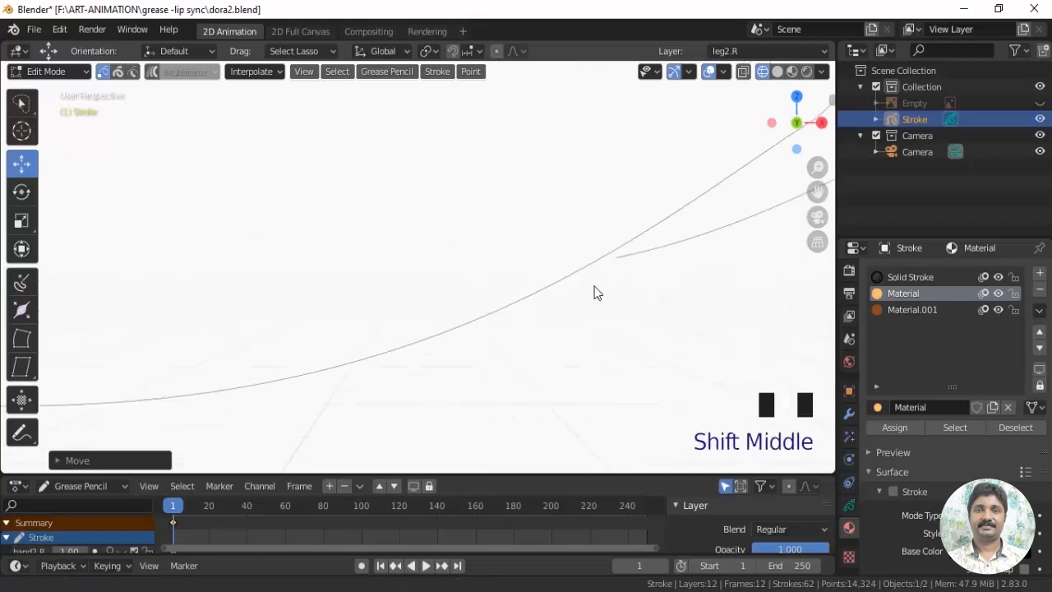
scroll(470, 317, up, 1)
double_click(451, 294)
shift+middle_drag(451, 294, 364, 337)
Delete the overshooting end points of the short stroke where the left hair lock meets the face
double_click(408, 289)
mouse_move(408, 289)
shift+middle_down()
mouse_move(481, 312)
mouse_move(418, 336)
shift+middle_up()
scroll(435, 244, up, 7)
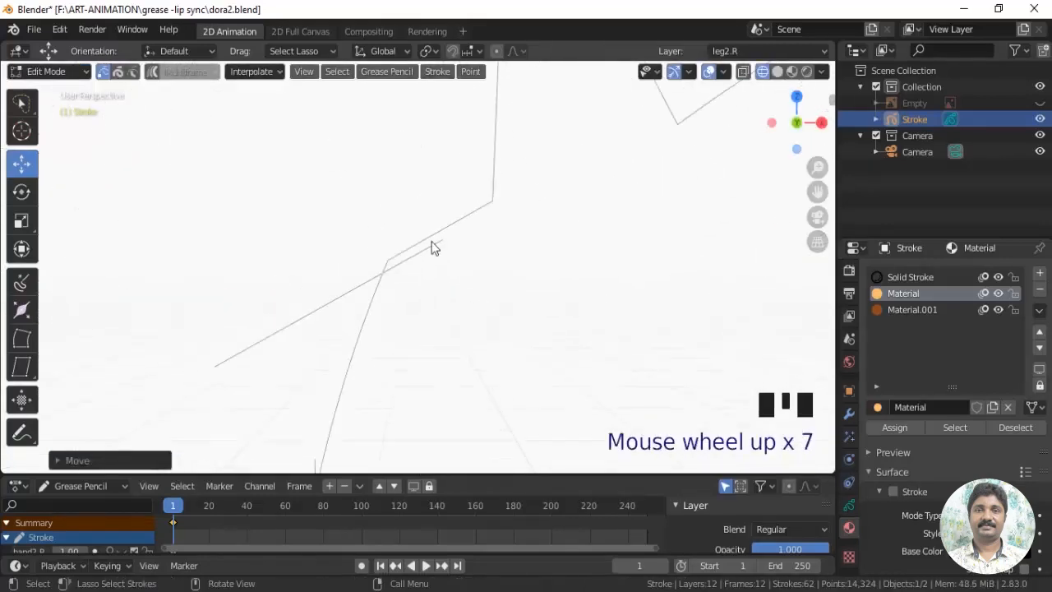
scroll(488, 336, up, 3)
click(504, 212)
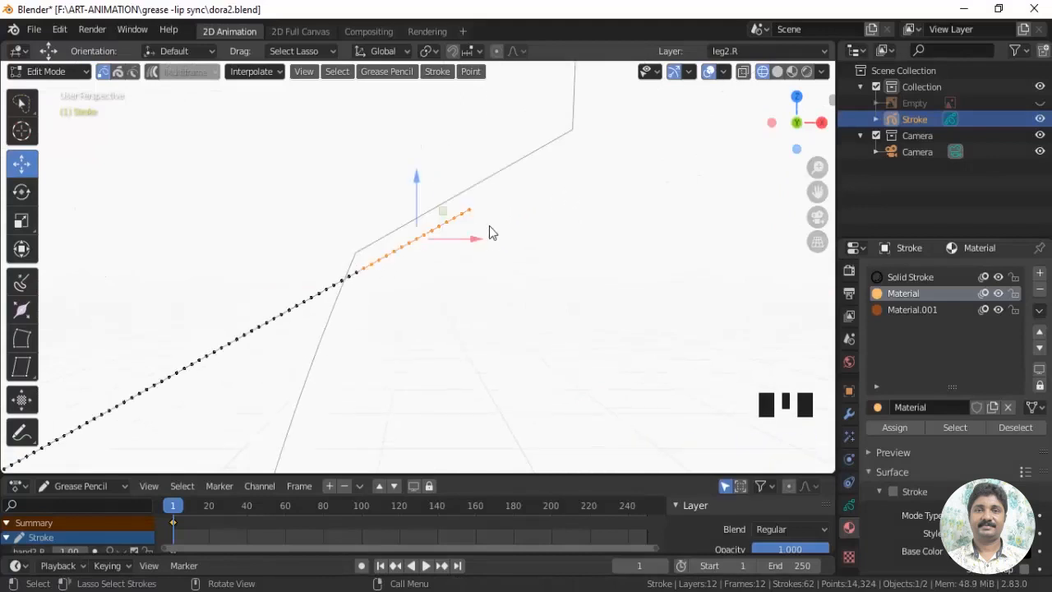
key(x)
click(488, 230)
Check the points of the face outline beside the left hair lock for gaps
scroll(547, 272, down, 4)
scroll(392, 365, down, 14)
scroll(433, 329, up, 7)
shift+middle_drag(433, 328, 369, 437)
click(350, 303)
click(355, 313)
mouse_move(351, 305)
mouse_down()
mouse_move(346, 285)
mouse_move(360, 317)
mouse_up()
click(364, 321)
scroll(436, 284, down, 8)
Return to solid shading and check the face and hair outlines by selecting their linked strokes
mouse_move(510, 317)
shift+middle_down()
mouse_move(581, 256)
mouse_move(345, 246)
mouse_move(657, 197)
shift+middle_up()
click(93, 98)
click(71, 73)
scroll(420, 290, down, 4)
key(z)
click(526, 287)
scroll(391, 267, up, 2)
shift+middle_drag(389, 267, 524, 316)
click(368, 346)
key(l)
shift+click(331, 226)
click(271, 193)
scroll(247, 181, down, 2)
Switch to Draw mode and try again to fill the face area with the skin-coloured material
click(55, 73)
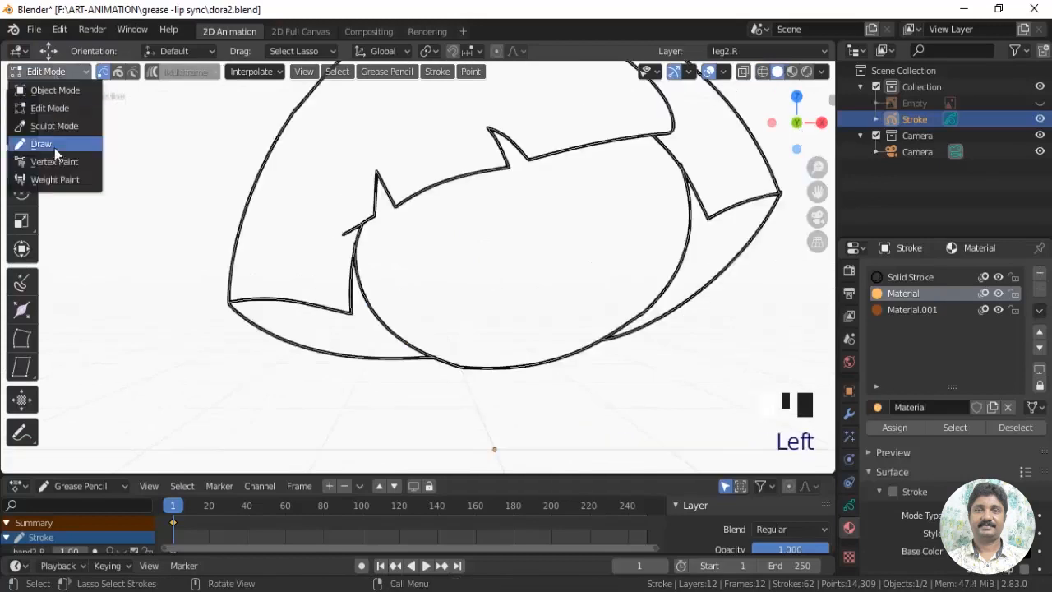
click(55, 148)
shift+middle_drag(524, 263, 483, 304)
click(483, 303)
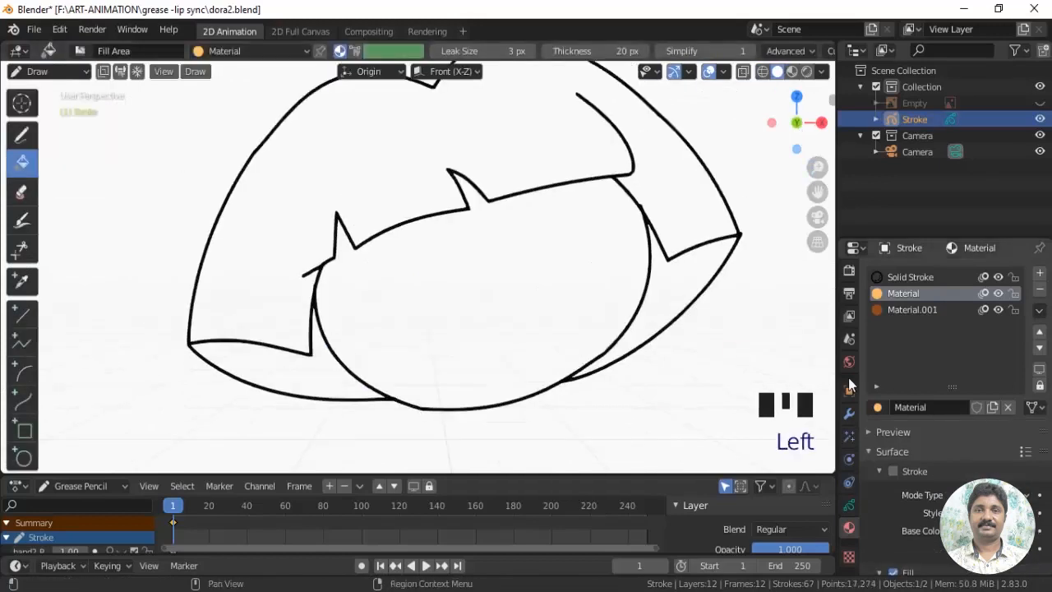
Make the head layer the active grease pencil layer
click(849, 505)
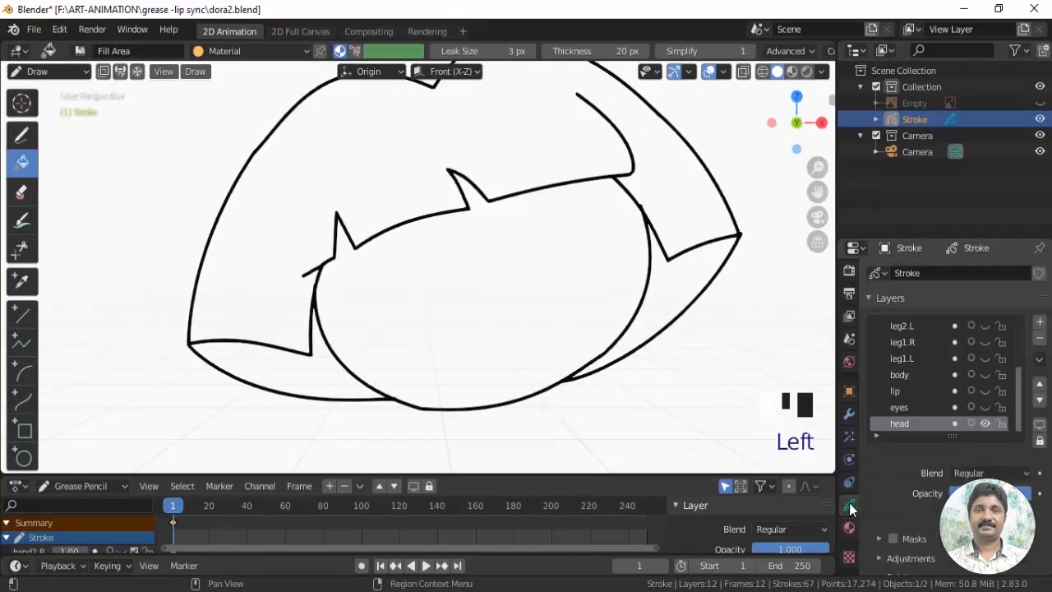
click(902, 422)
click(901, 427)
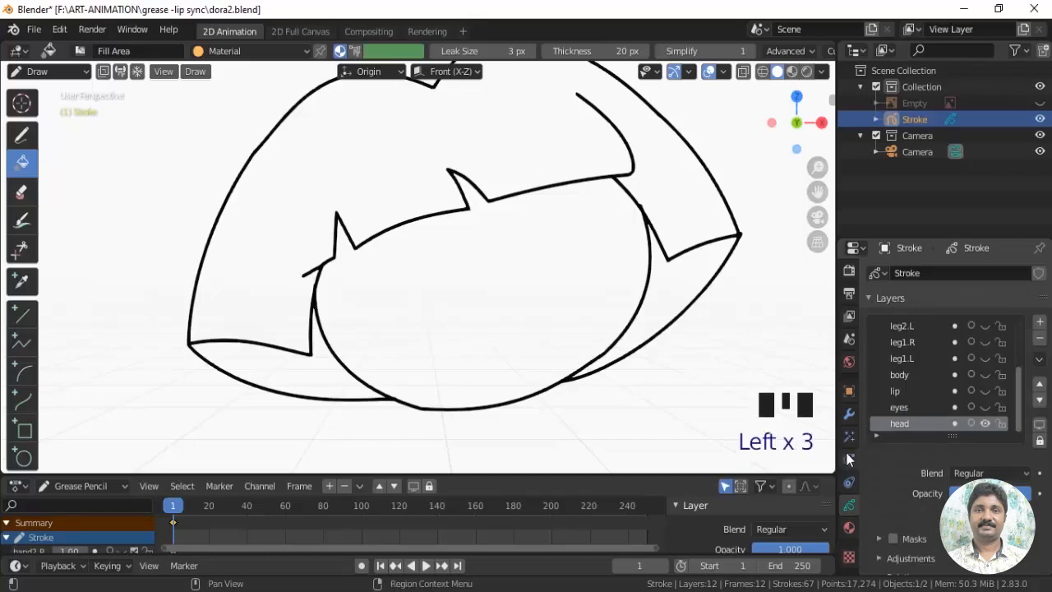
Fill the face area on the head layer with the skin-coloured material
click(849, 528)
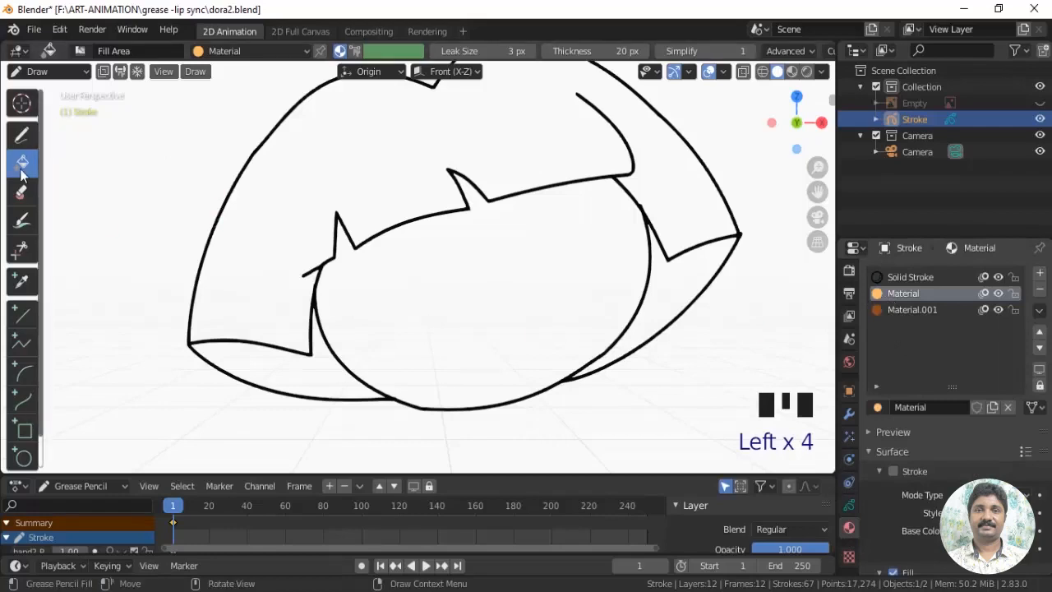
click(475, 298)
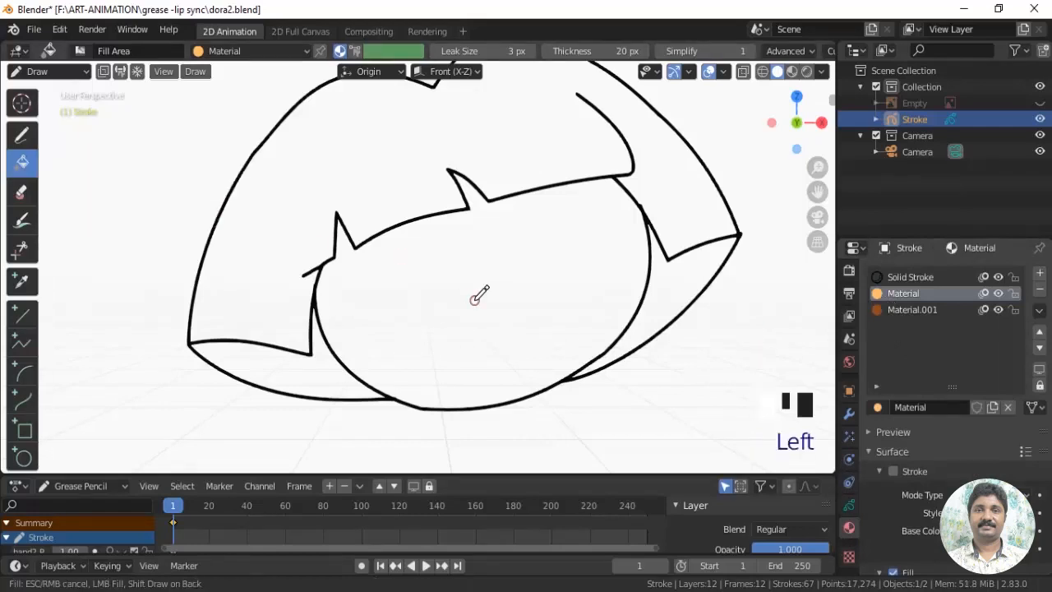
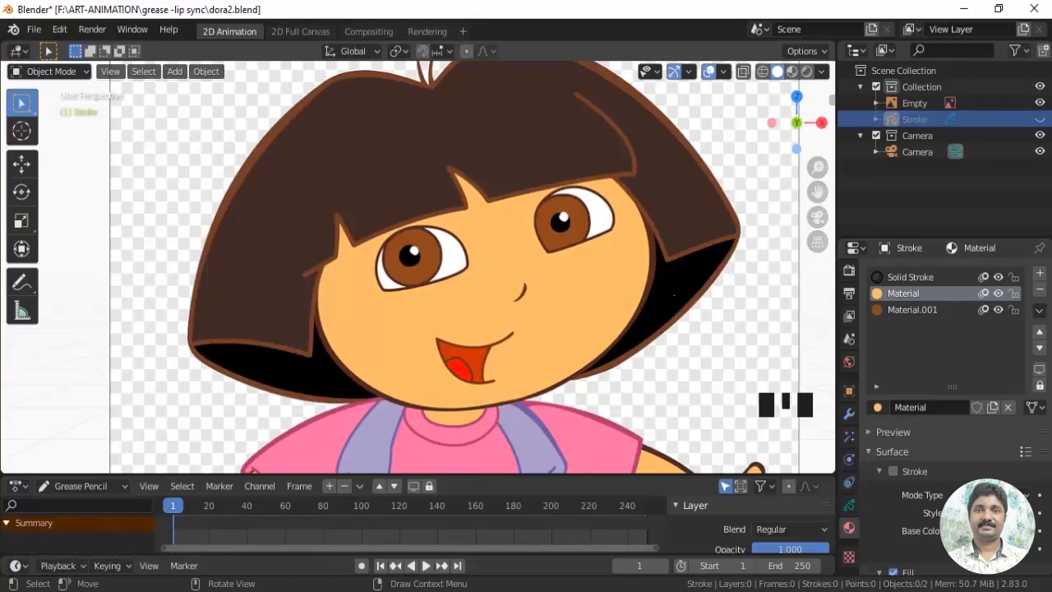
Add a new grease pencil material with stroke disabled and fill enabled, using the reference image's dark brown hair colour as fill colour
click(1040, 273)
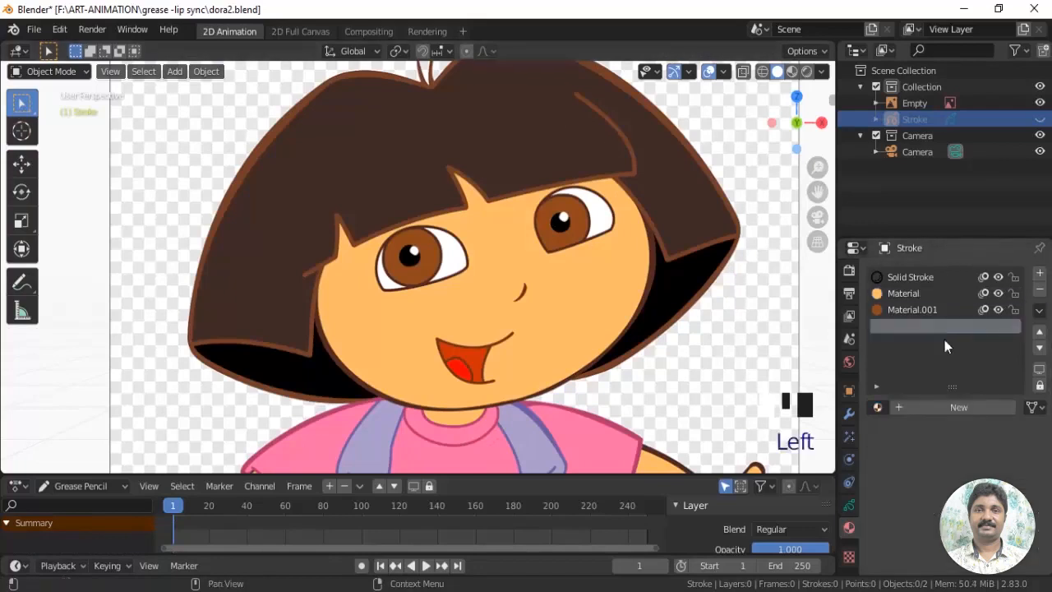
click(958, 407)
scroll(954, 411, down, 3)
click(894, 480)
click(981, 522)
scroll(931, 292, up, 2)
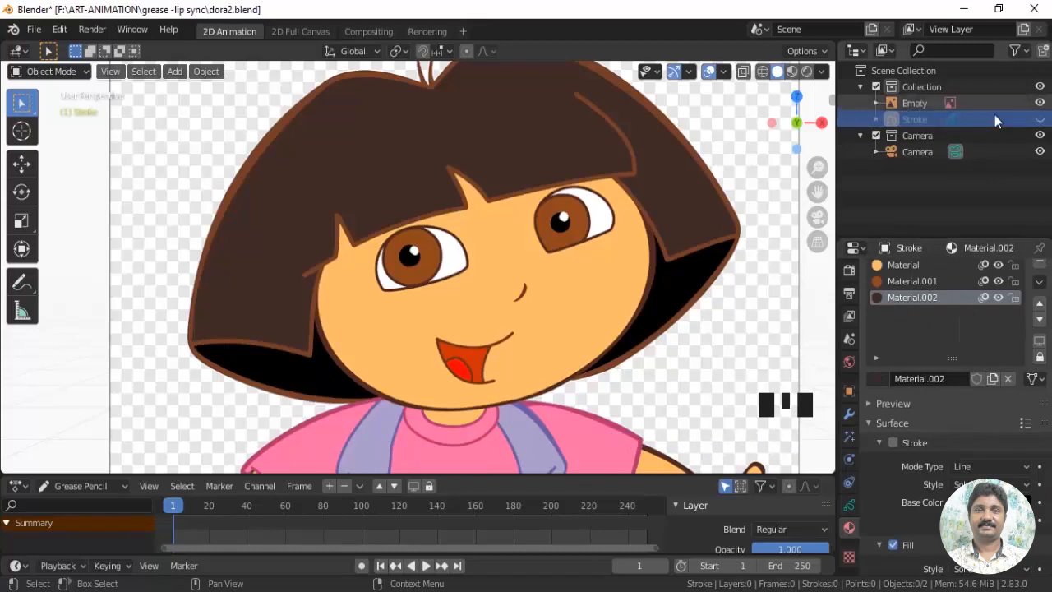
Show the grease pencil drawing, hide the reference image, and fill the main hair area with the dark brown material
click(1040, 119)
click(1040, 103)
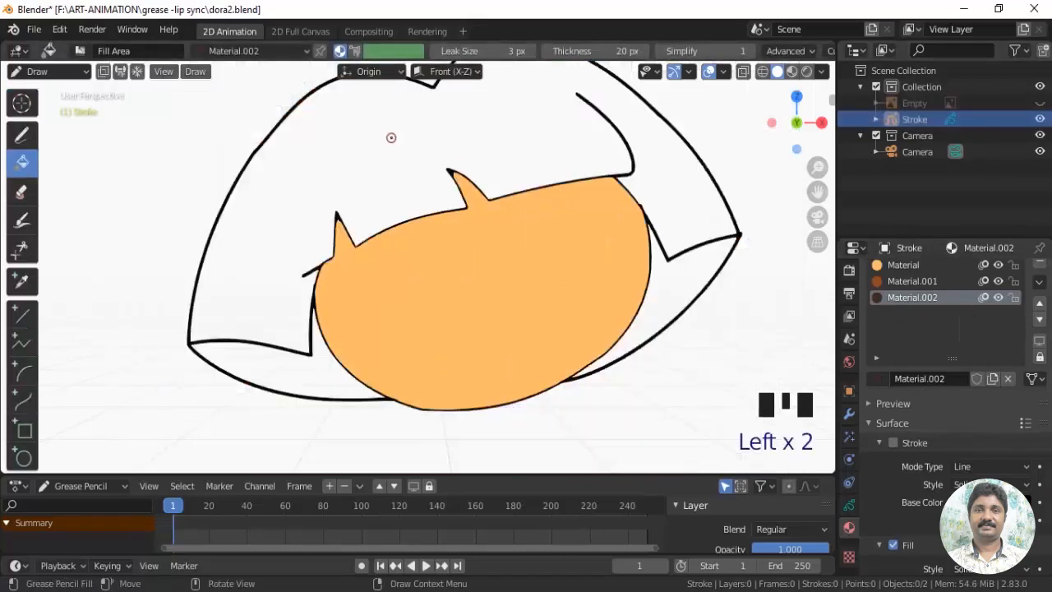
click(446, 134)
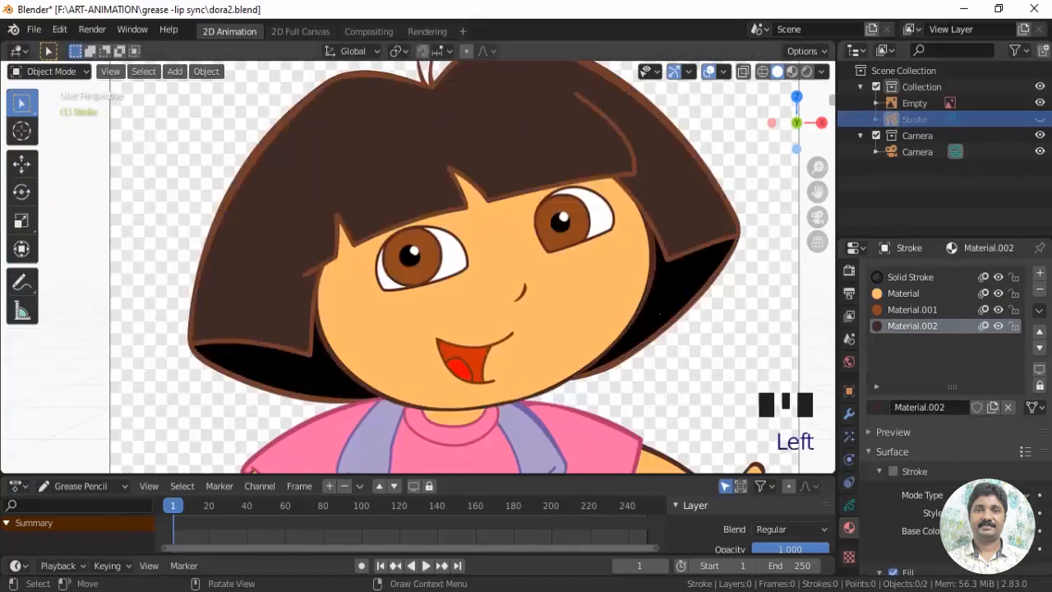
Add a new material, Material.003, to the Stroke object with its stroke disabled and a black fill enabled
click(1040, 272)
click(924, 413)
click(893, 471)
scroll(893, 471, down, 3)
click(894, 479)
click(994, 522)
click(994, 522)
scroll(933, 358, up, 5)
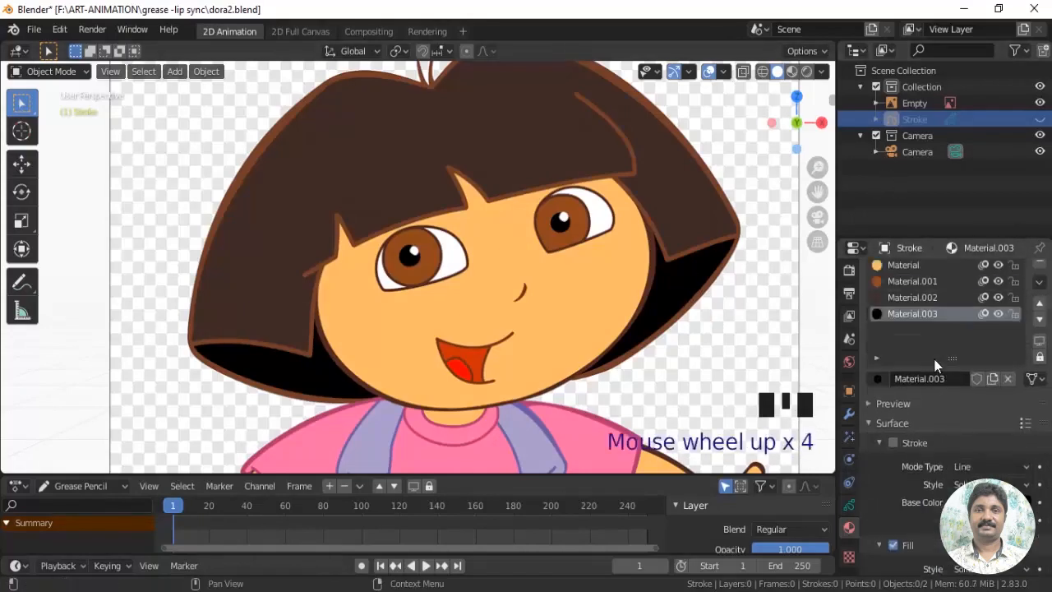
Hide the reference image, show the Stroke drawing, and fill both inner-hair areas beside the face with Material.003
click(1040, 103)
click(1040, 120)
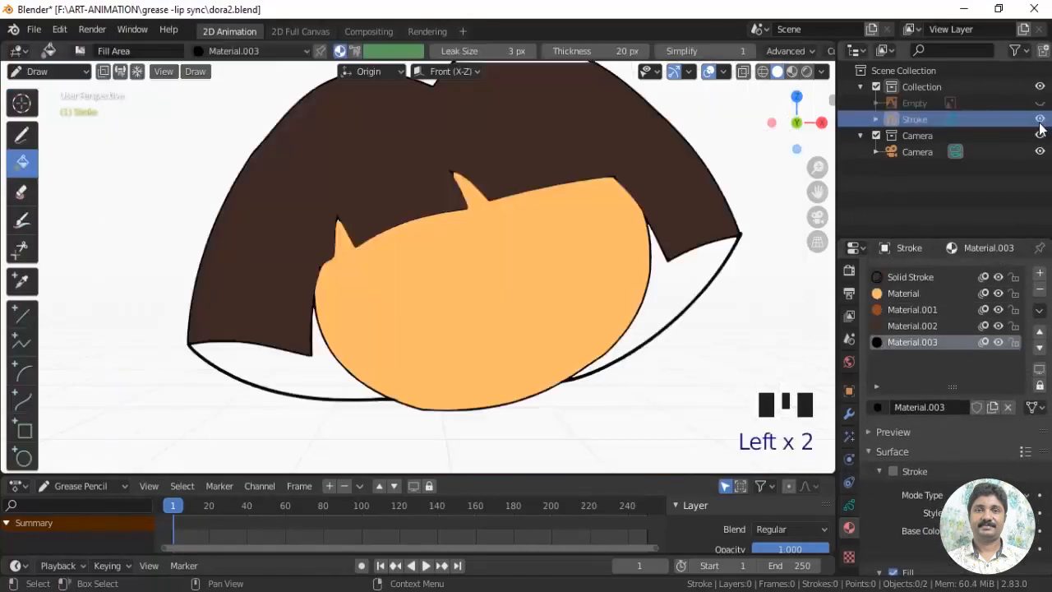
click(670, 309)
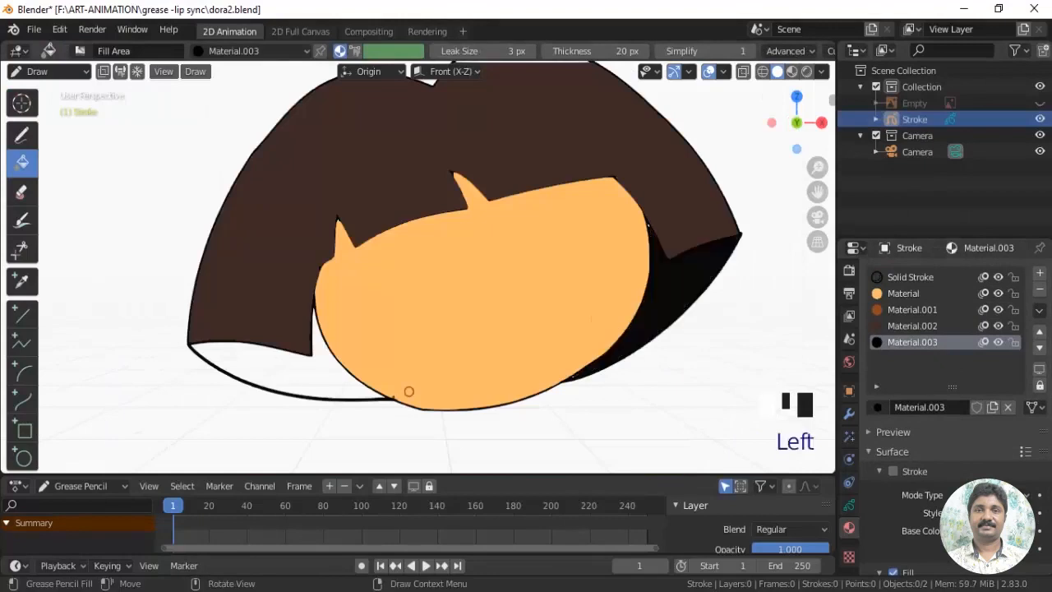
click(312, 375)
scroll(638, 420, down, 3)
scroll(634, 420, up, 1)
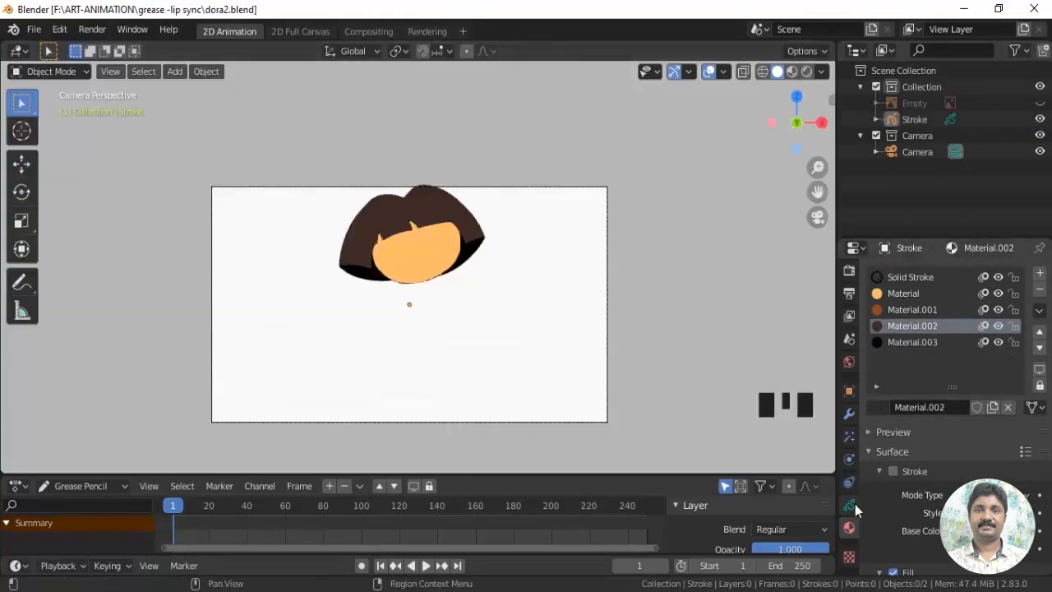
Make the eyes layer active and visible, hide the head layer, and show the reference image behind the eye outlines
click(851, 505)
click(902, 408)
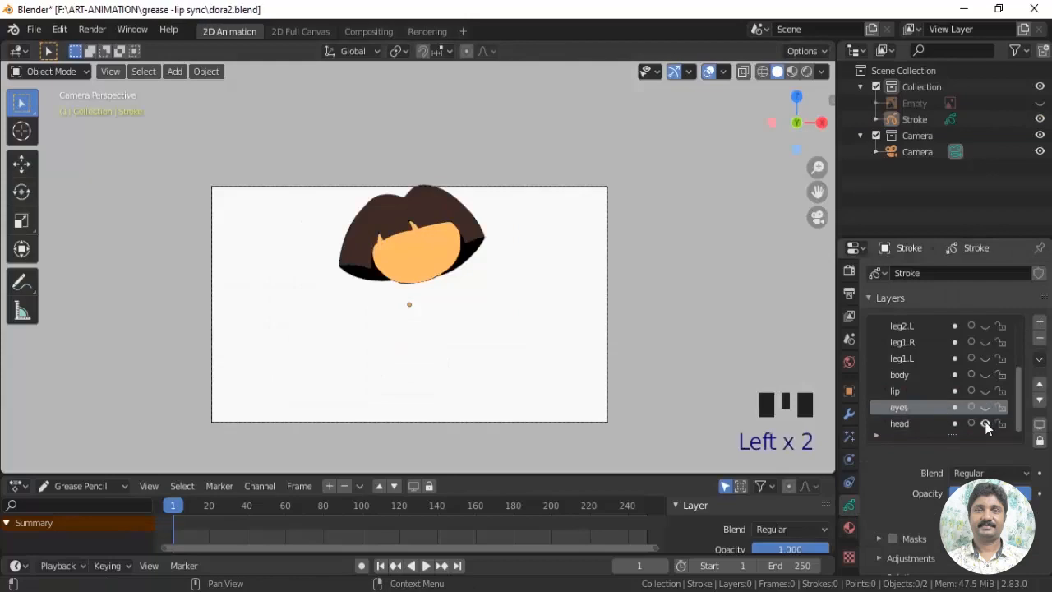
click(985, 407)
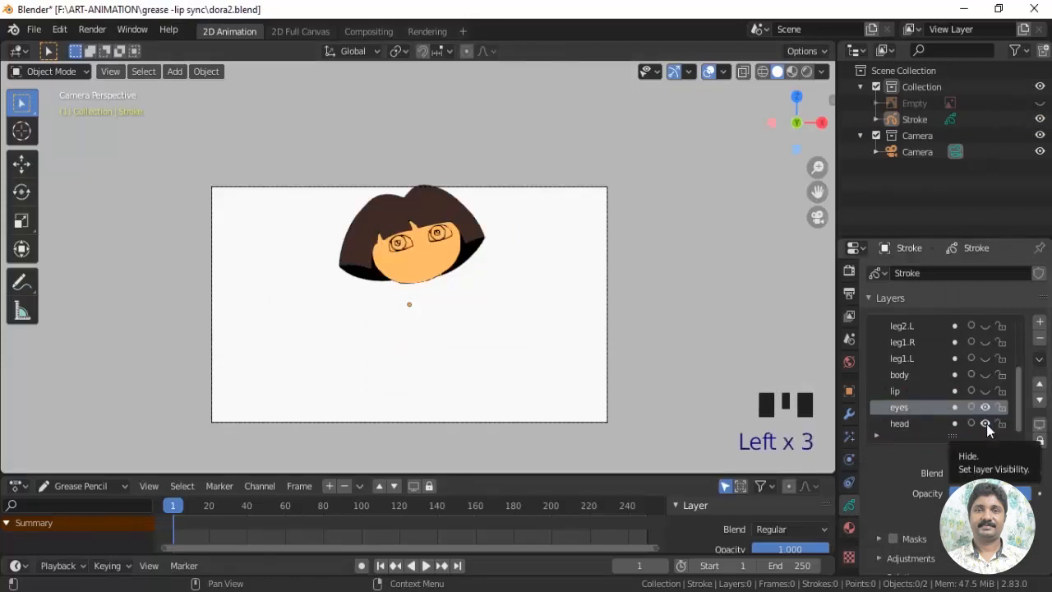
click(986, 424)
scroll(518, 276, up, 5)
shift+middle_drag(515, 273, 498, 382)
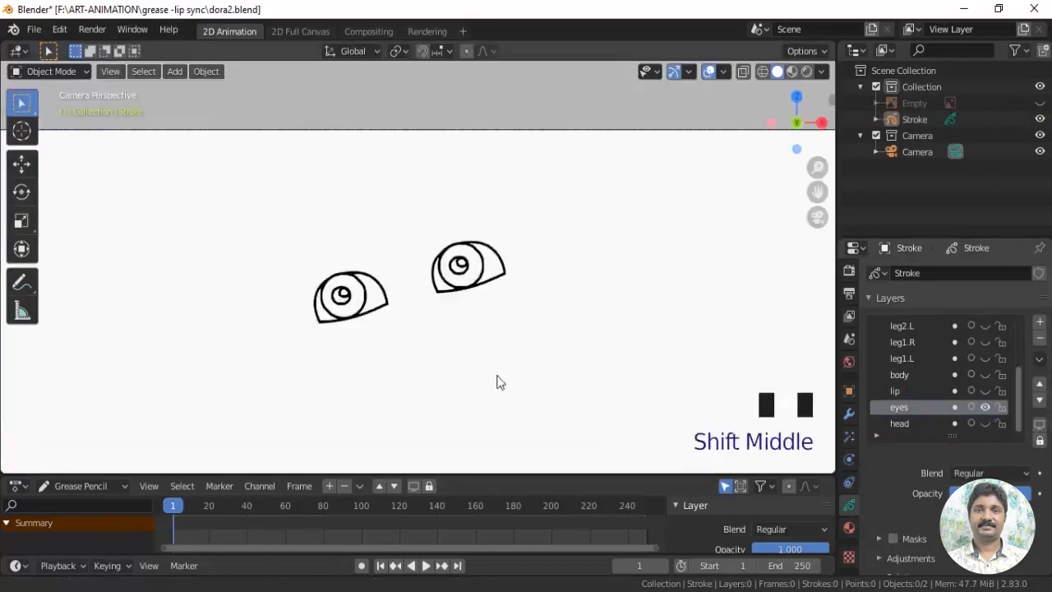
scroll(500, 379, up, 3)
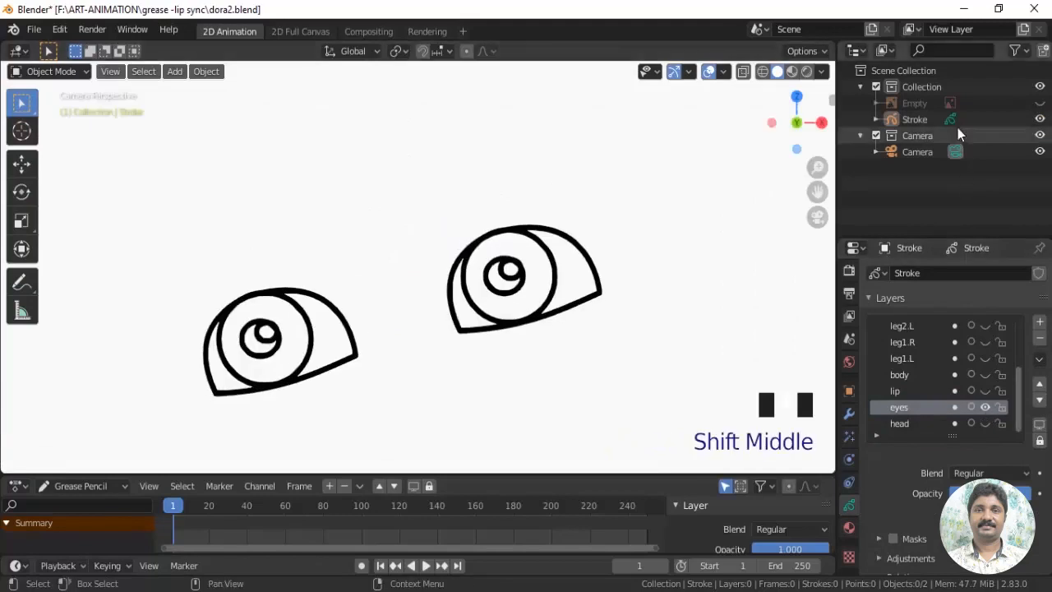
click(1040, 104)
scroll(558, 348, up, 2)
shift+middle_drag(564, 329, 525, 322)
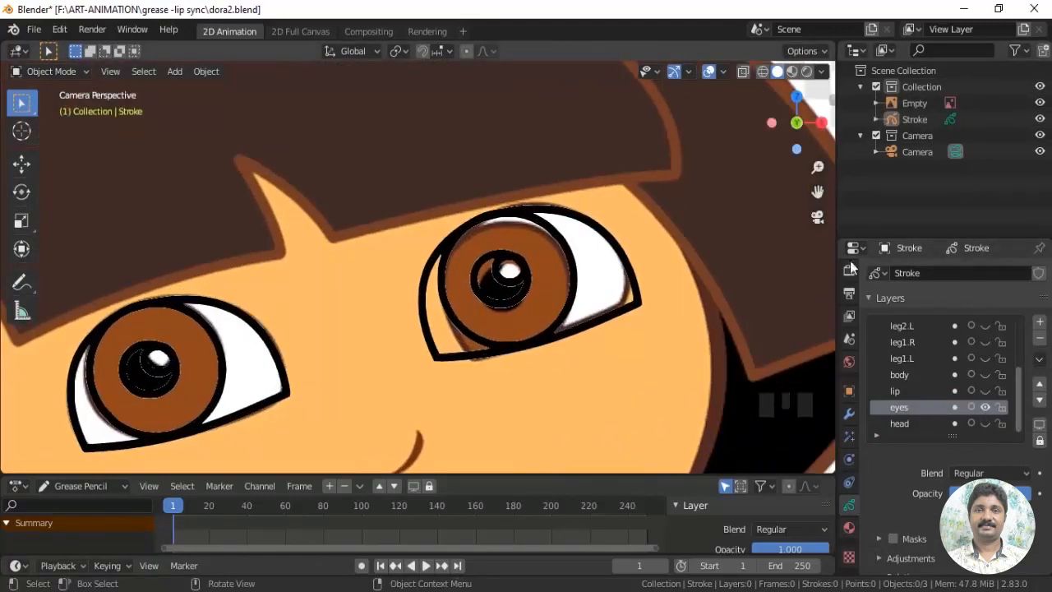
Fill the irises of both eyes with the brown Material.001 using the Fill tool in Draw mode
click(850, 528)
click(905, 311)
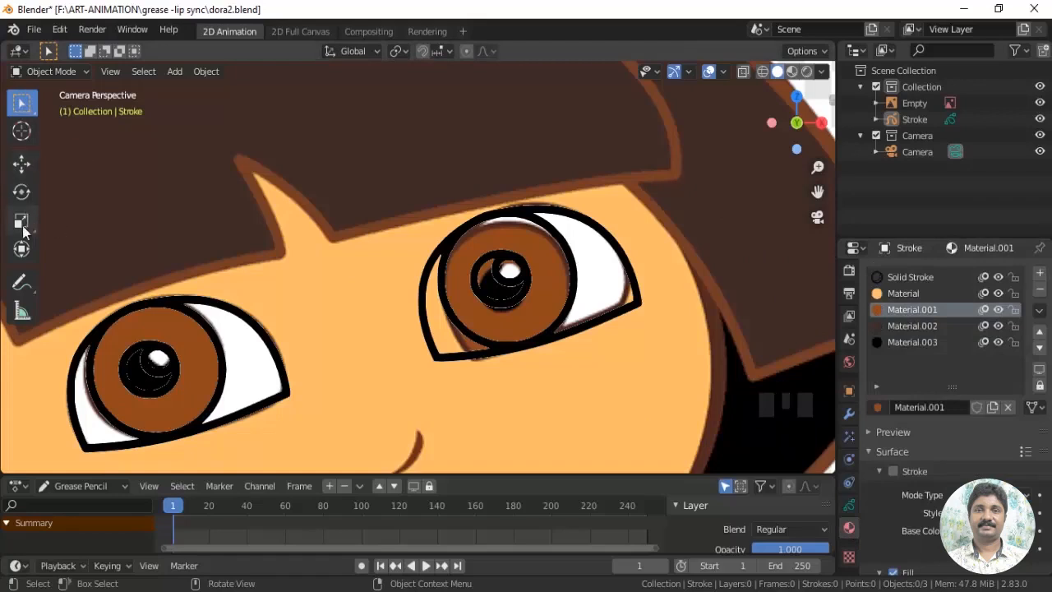
click(32, 71)
click(41, 144)
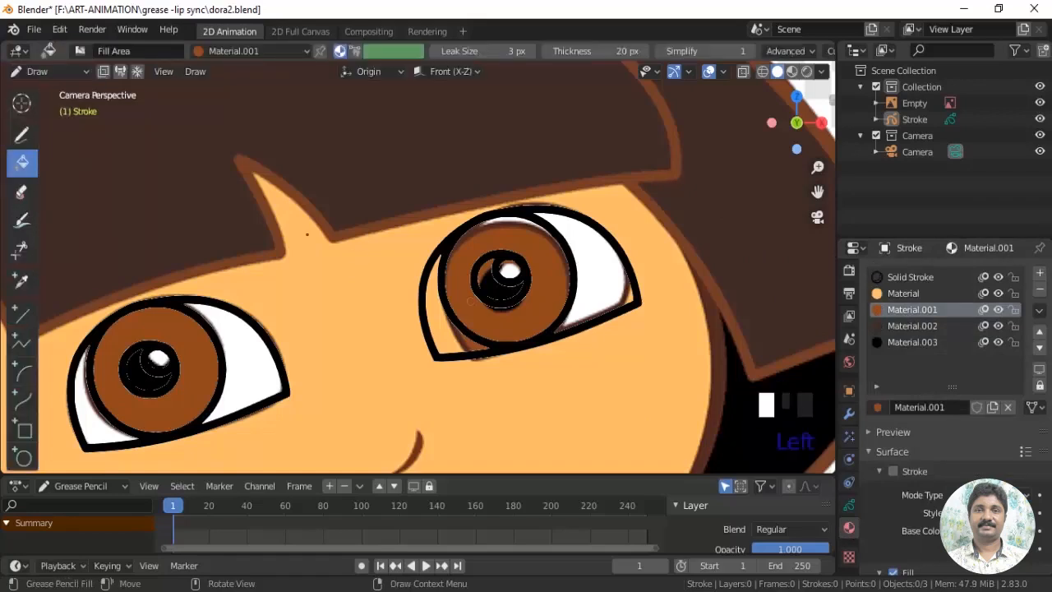
scroll(606, 321, up, 2)
click(580, 298)
scroll(581, 297, up, 2)
scroll(275, 336, down, 2)
scroll(312, 354, up, 1)
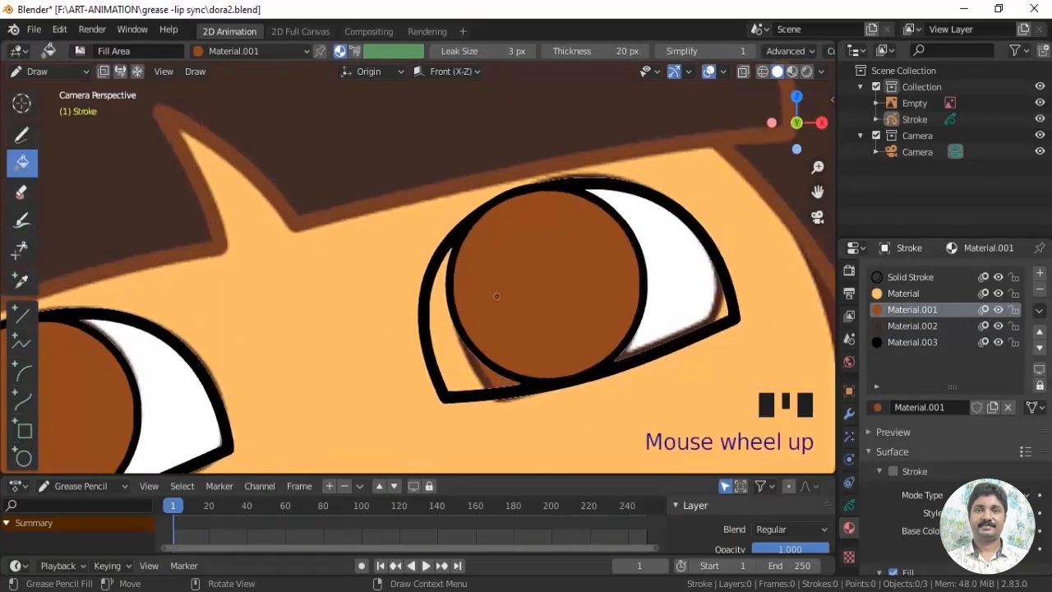
Select the pupil and highlight circles of the right-hand eye in Edit Mode and bring them to the front
shift+middle_drag(312, 355, 280, 387)
click(37, 72)
click(50, 108)
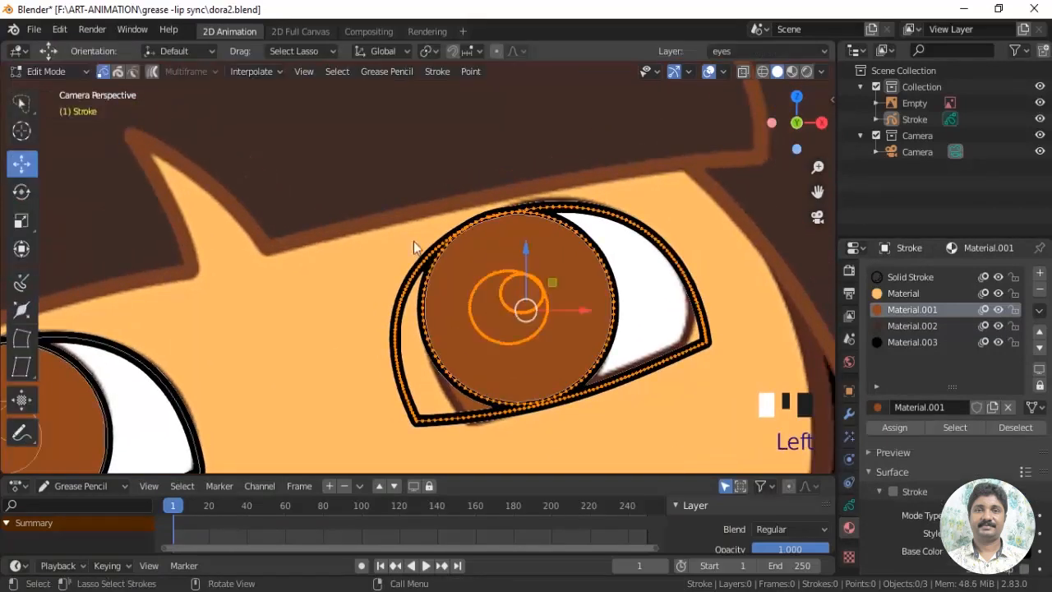
shift+click(490, 278)
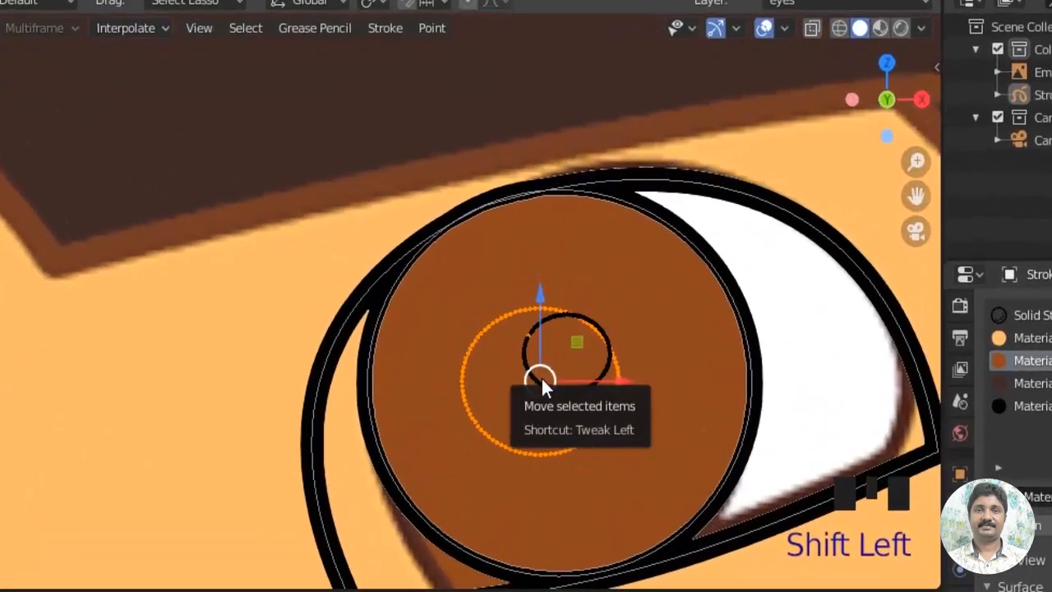
key(l)
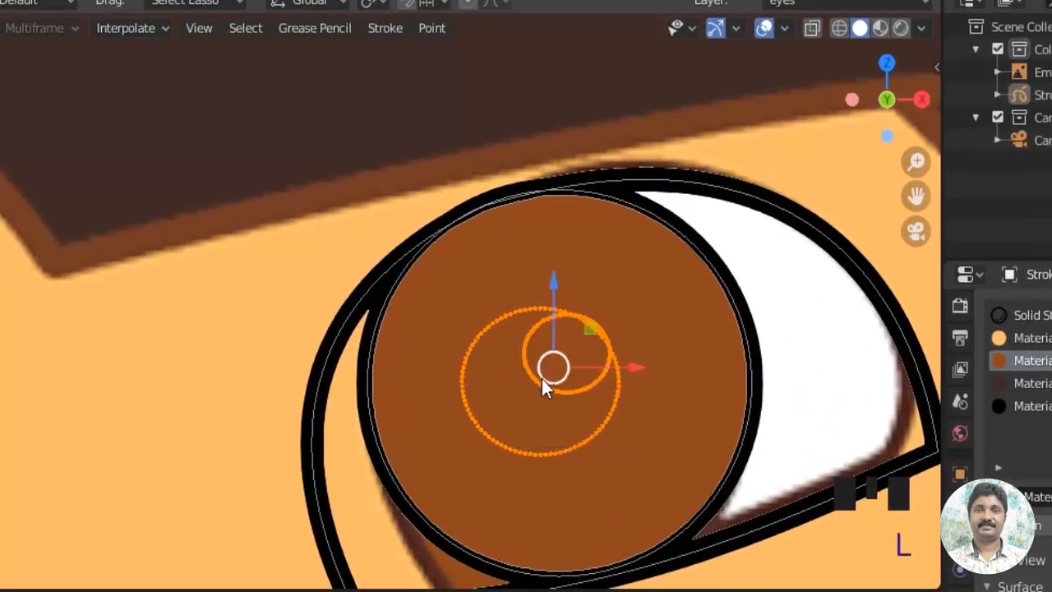
click(385, 28)
mouse_move(436, 236)
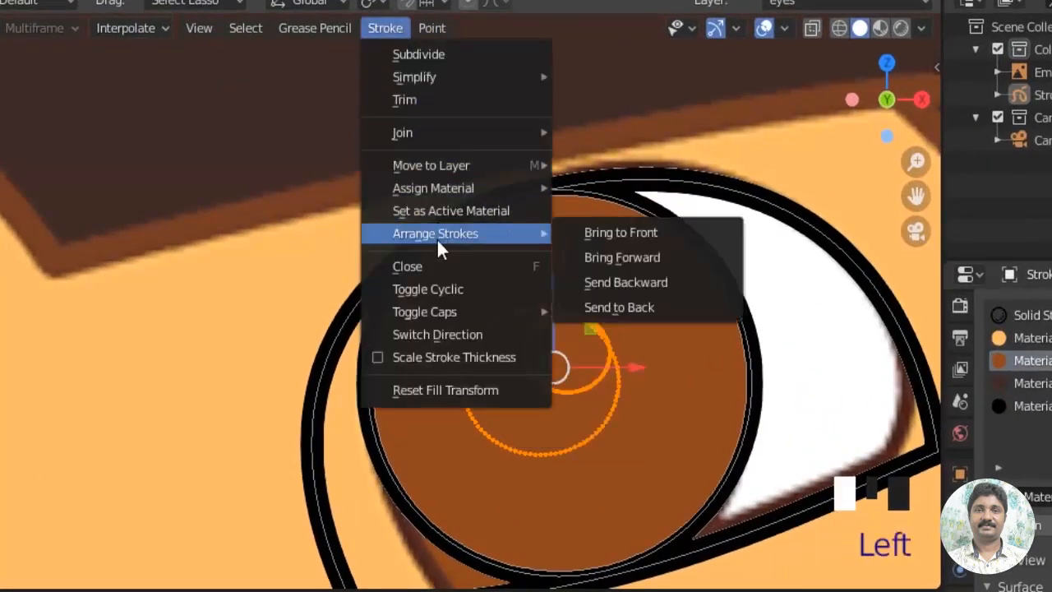
click(643, 232)
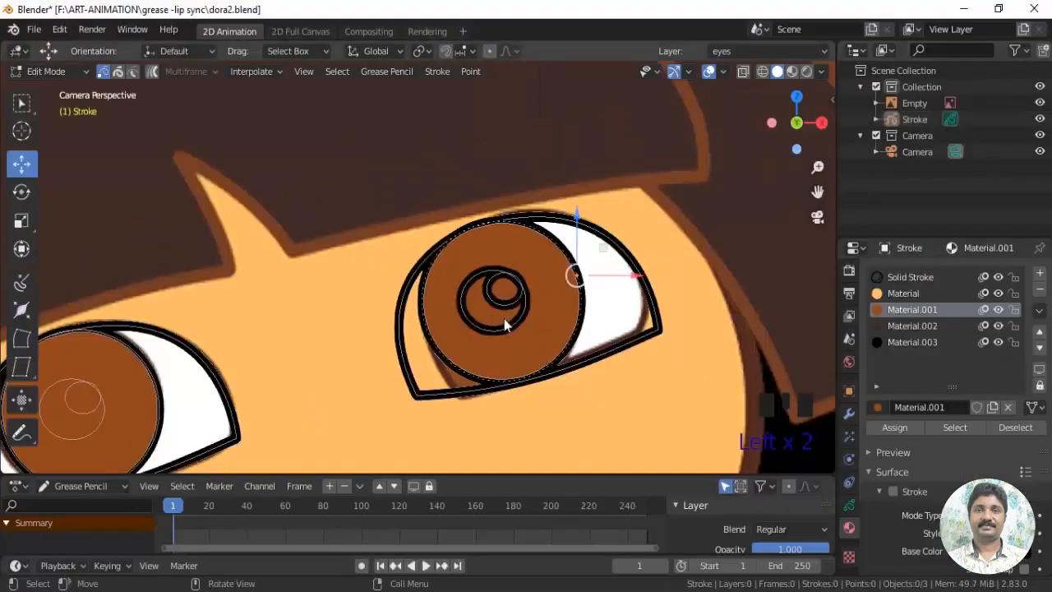
Fill the pupil of the right-hand eye with the black Material.003 in Draw mode
click(904, 344)
click(47, 71)
click(41, 138)
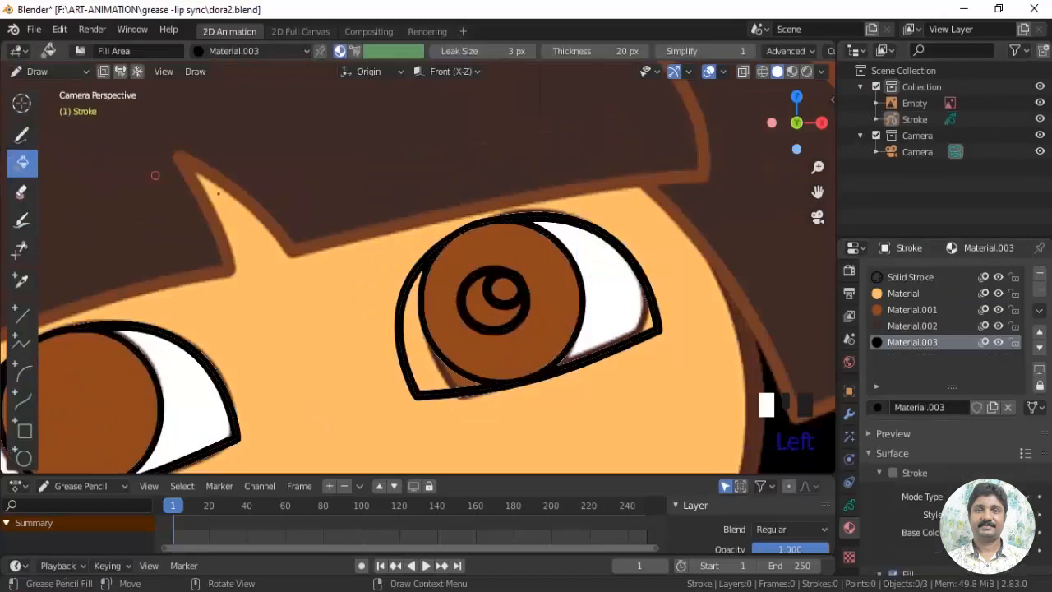
click(500, 313)
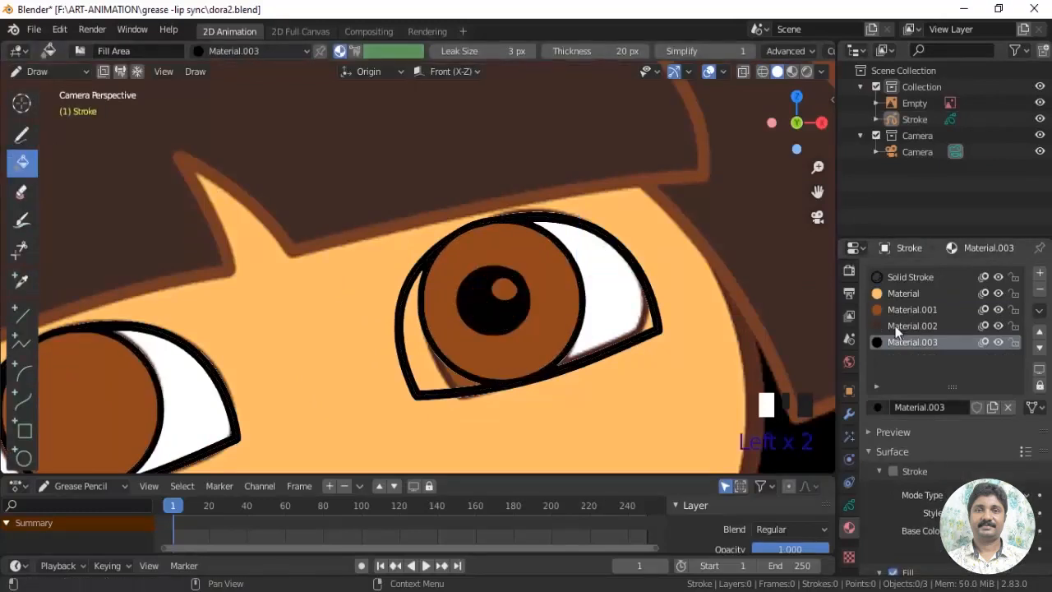
Add another material, Material.004, with its stroke disabled and a white fill enabled
click(1040, 273)
click(929, 407)
scroll(904, 407, down, 2)
click(897, 406)
click(894, 509)
click(974, 550)
drag(1019, 360, 1020, 309)
Fill the highlight and both white areas of the right-hand eye with Material.004
click(505, 290)
scroll(682, 298, down, 3)
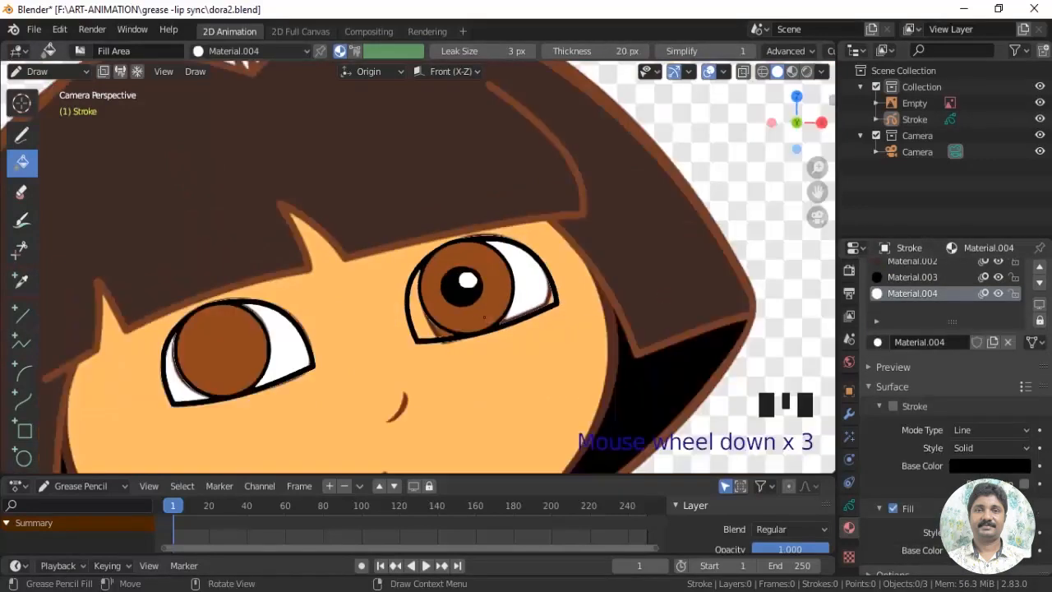
click(532, 291)
click(426, 327)
Select the pupil and highlight circles of the left-hand eye in Edit Mode and bring them to the front
scroll(426, 328, up, 2)
click(47, 72)
click(45, 109)
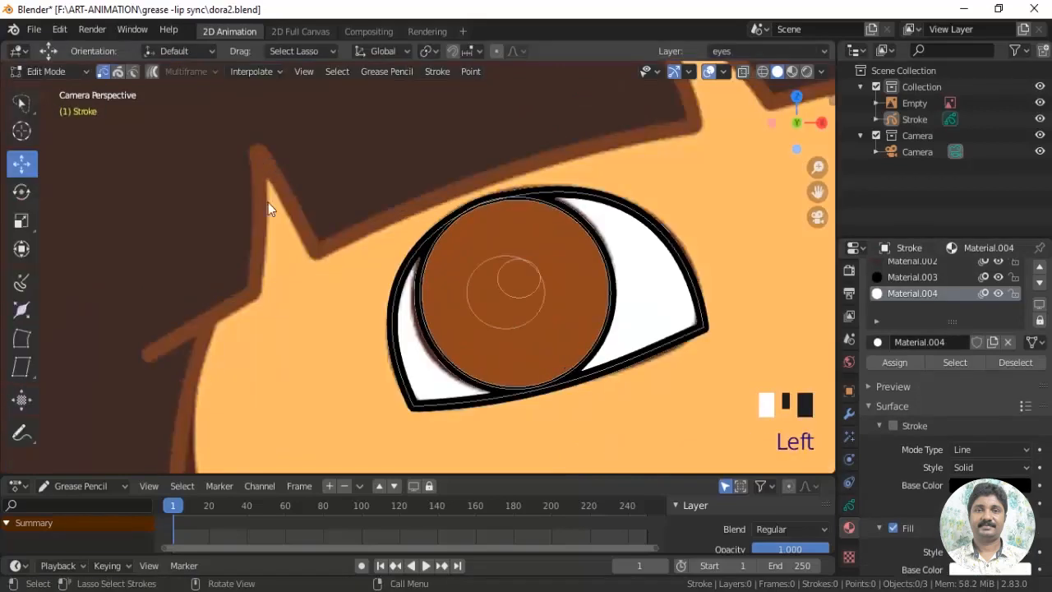
scroll(590, 342, up, 2)
click(585, 340)
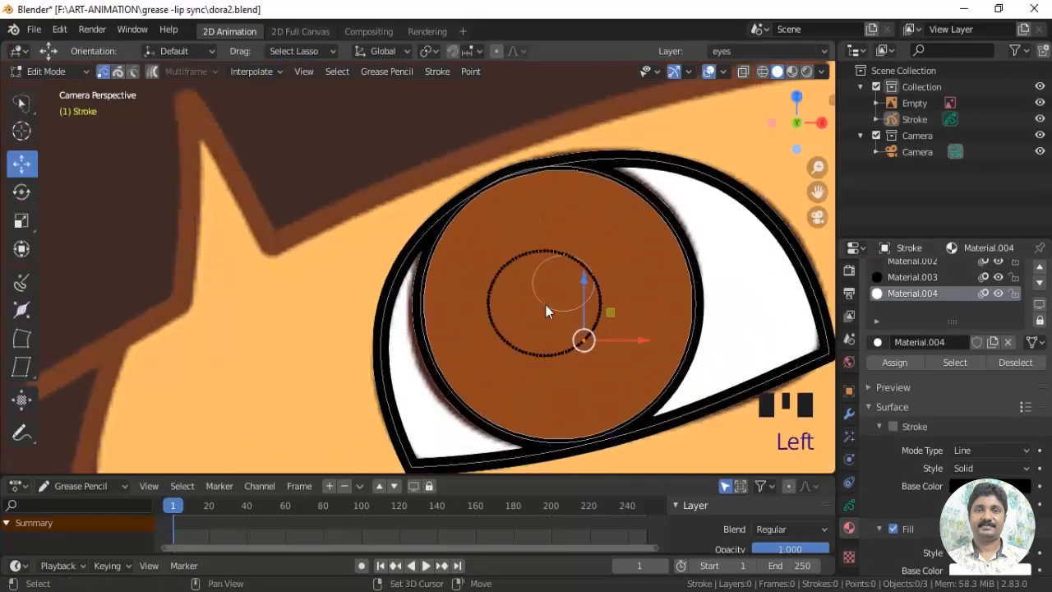
click(546, 305)
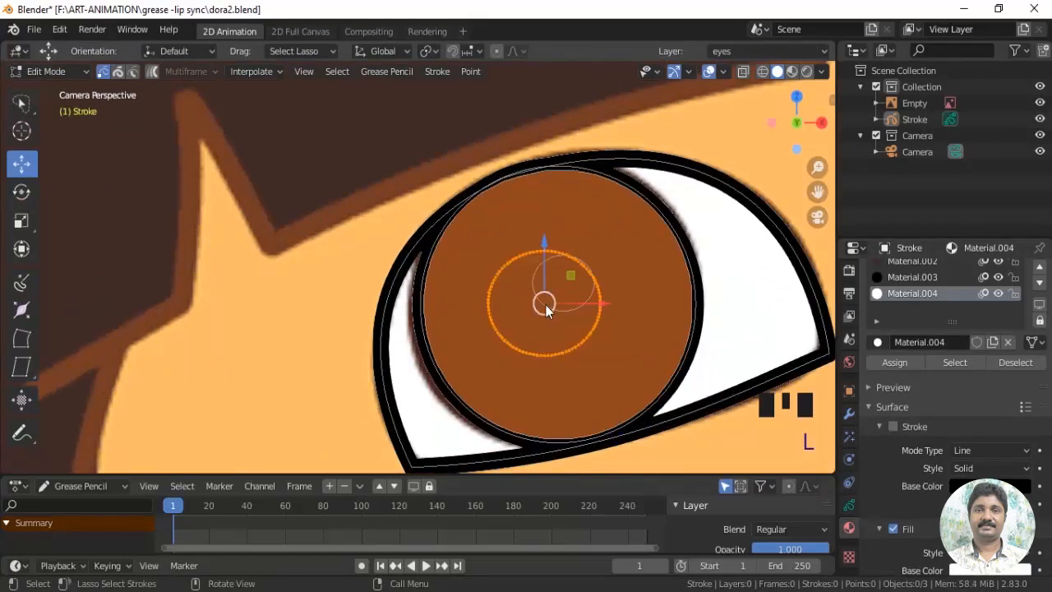
shift+click(535, 286)
key(l)
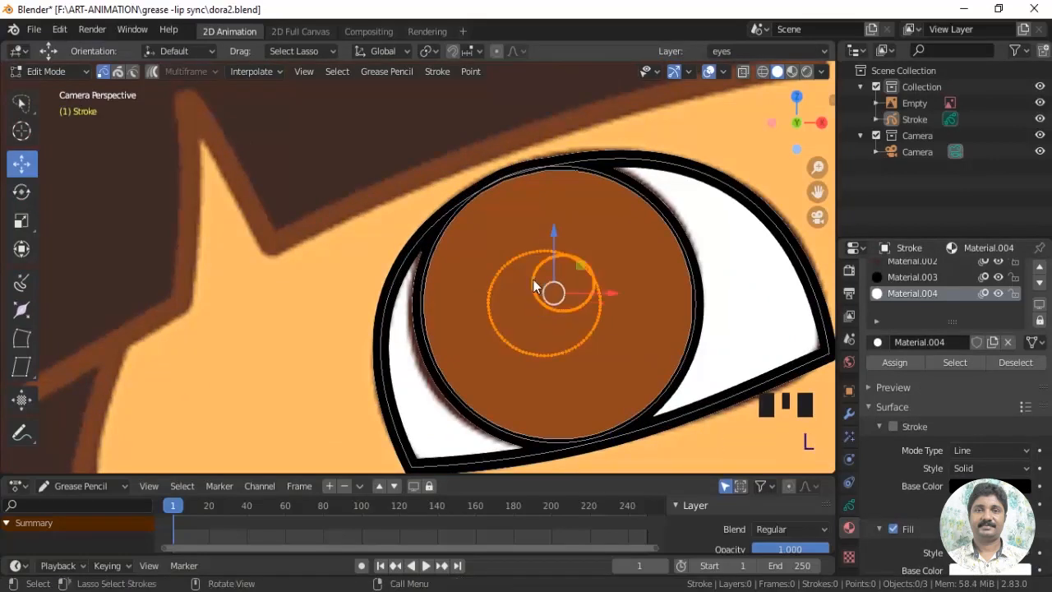
click(447, 75)
mouse_move(478, 220)
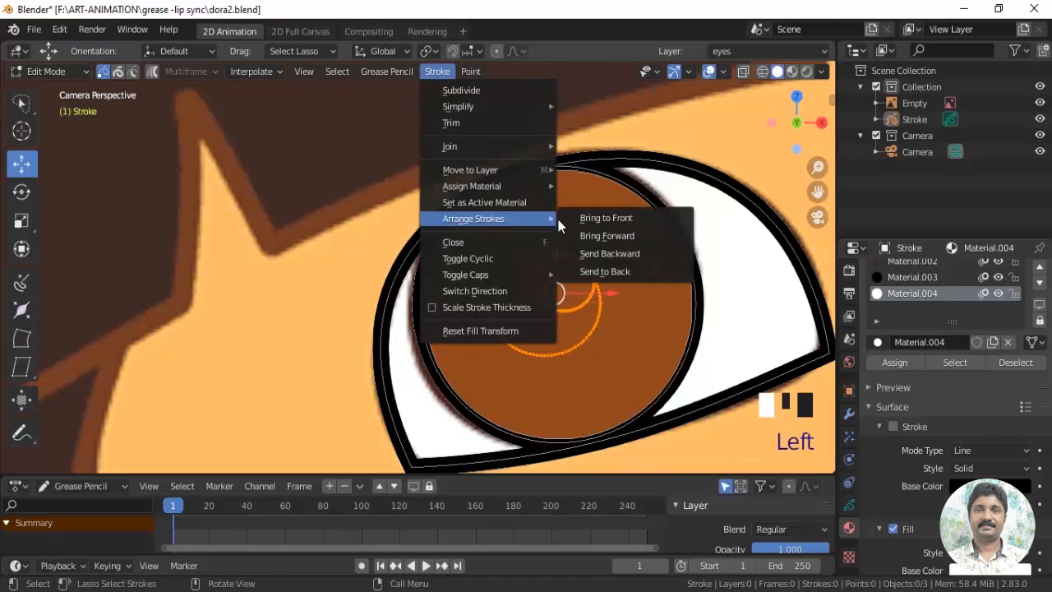
click(599, 215)
Fill the left-hand eye's highlight with Material.004 and its pupil with Material.003 in Draw mode
click(45, 72)
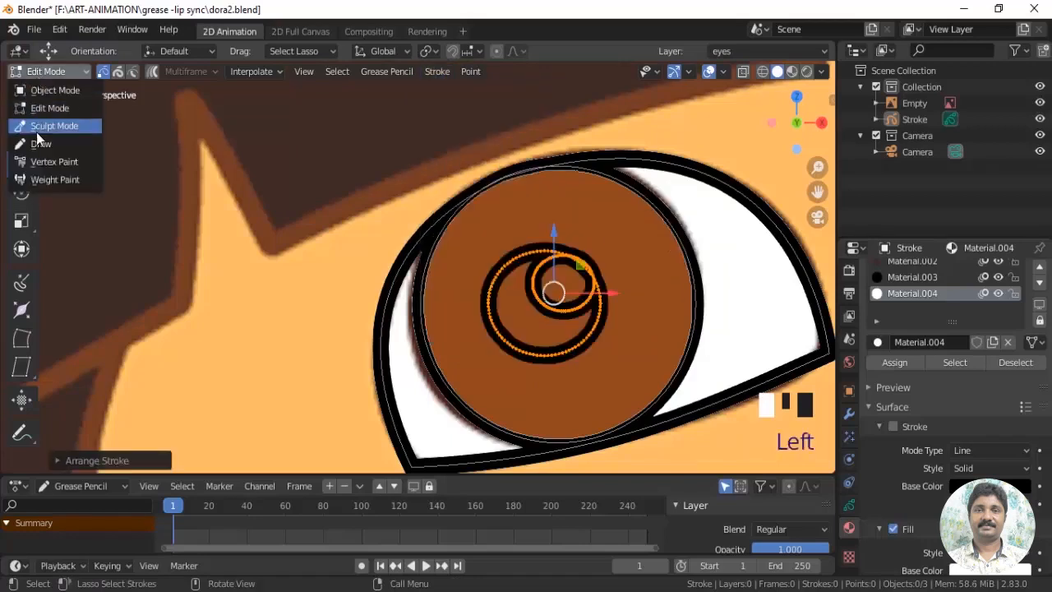
click(33, 133)
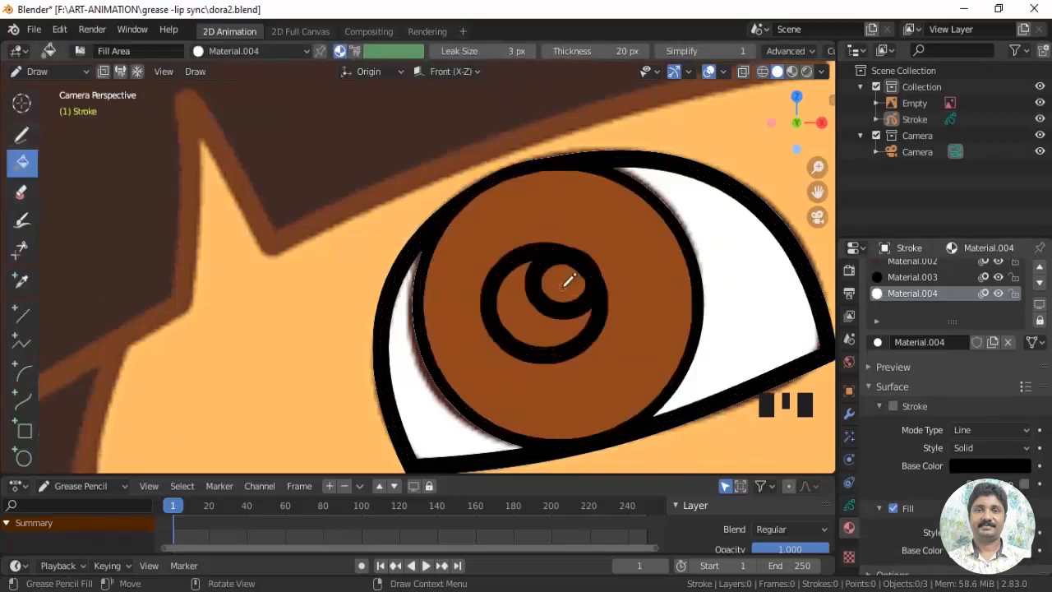
click(567, 281)
click(913, 277)
click(503, 306)
Fill the white areas on both sides of the left-hand iris with Material.004
click(905, 293)
click(734, 314)
click(451, 430)
scroll(451, 430, down, 11)
Hide the reference image and show the head layer, toggling the eyes layer to check it and leaving it visible
click(1040, 104)
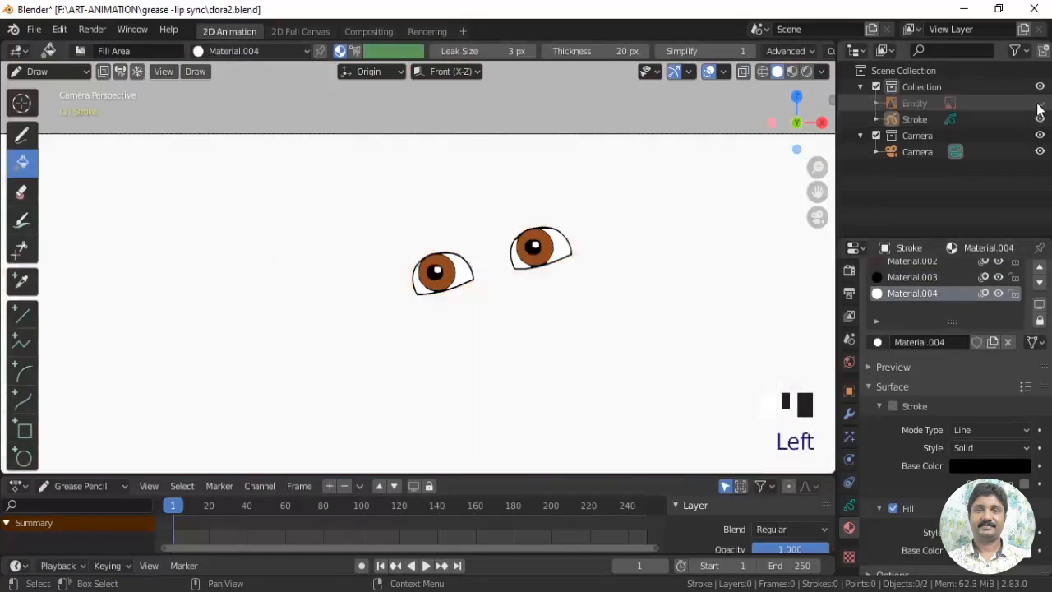
scroll(472, 297, down, 2)
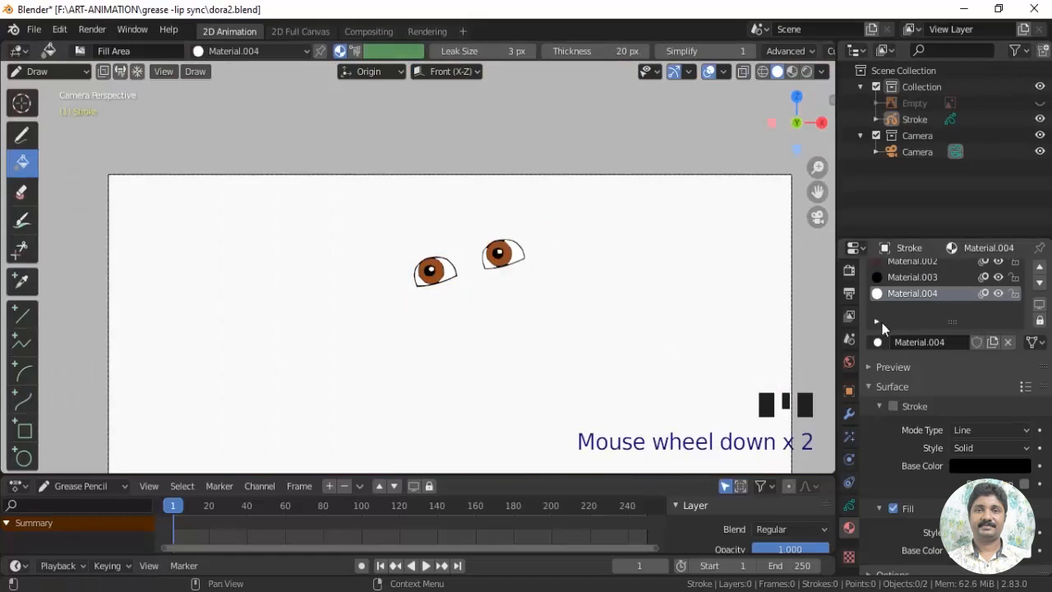
click(849, 505)
click(985, 423)
click(985, 408)
click(984, 408)
click(985, 408)
click(984, 408)
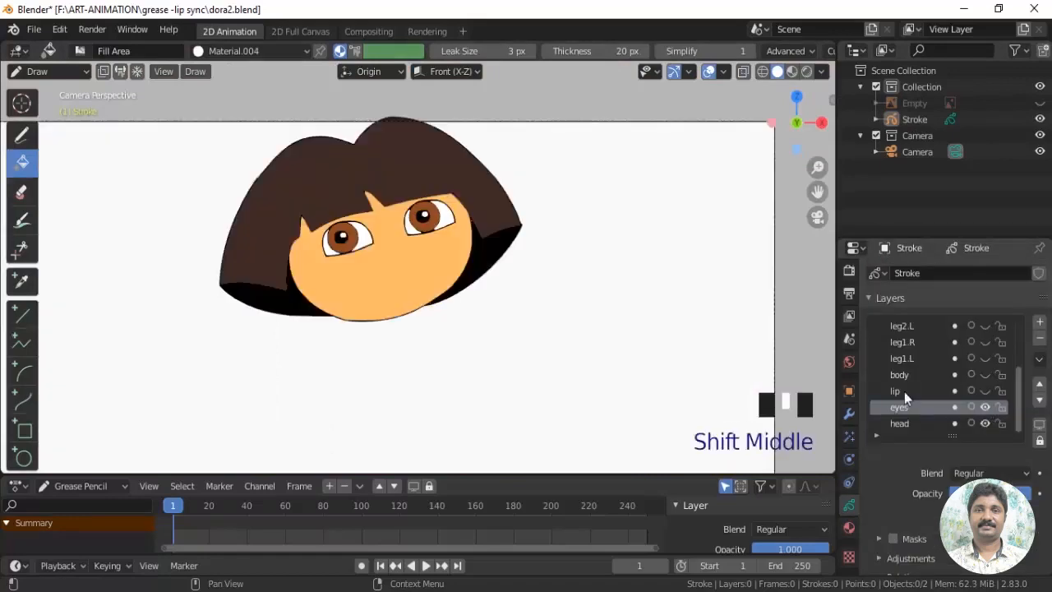
Make the lip layer active and visible over the face
click(905, 392)
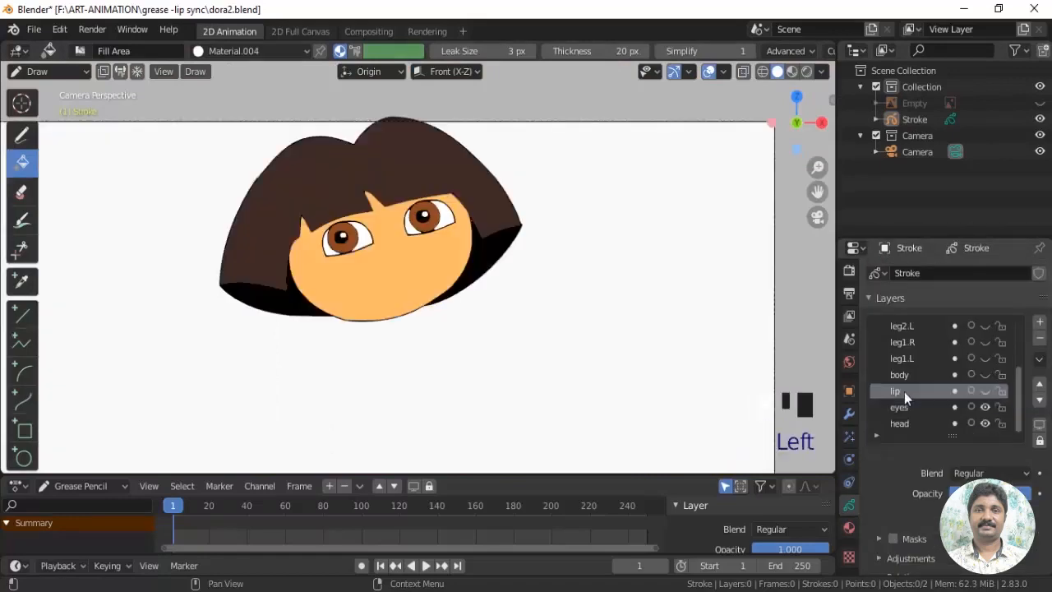
click(986, 390)
shift+middle_drag(625, 387, 656, 352)
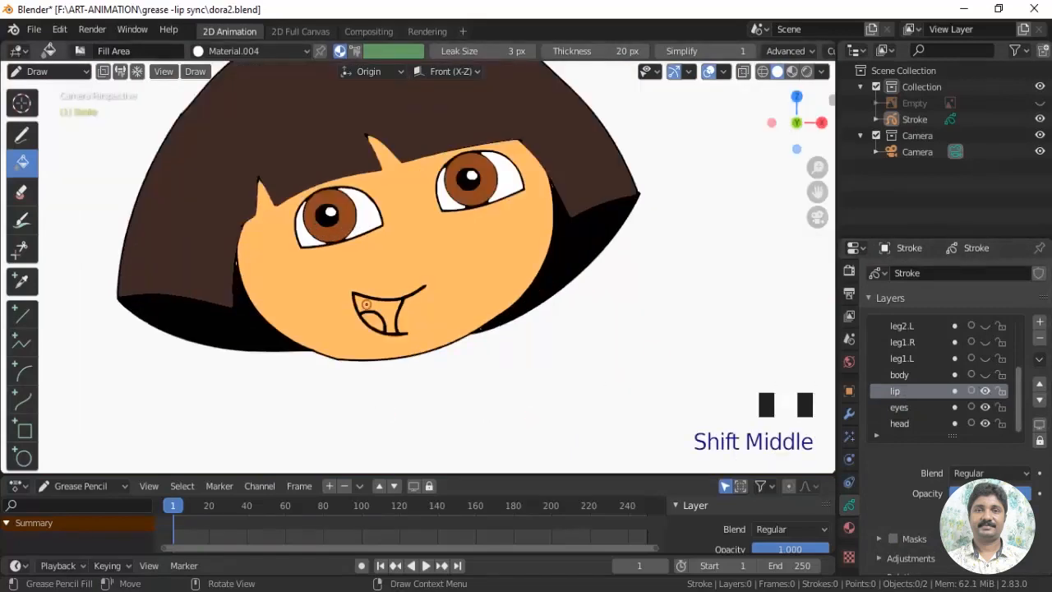
Hide the Stroke drawing and show the Empty reference image around the mouth
click(1040, 119)
click(1040, 103)
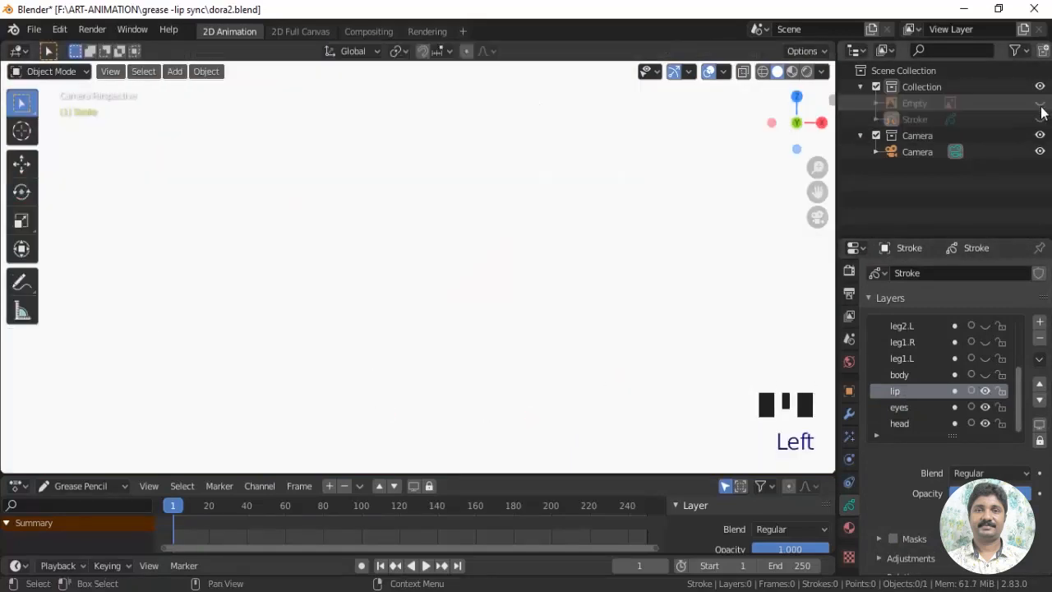
scroll(337, 315, up, 3)
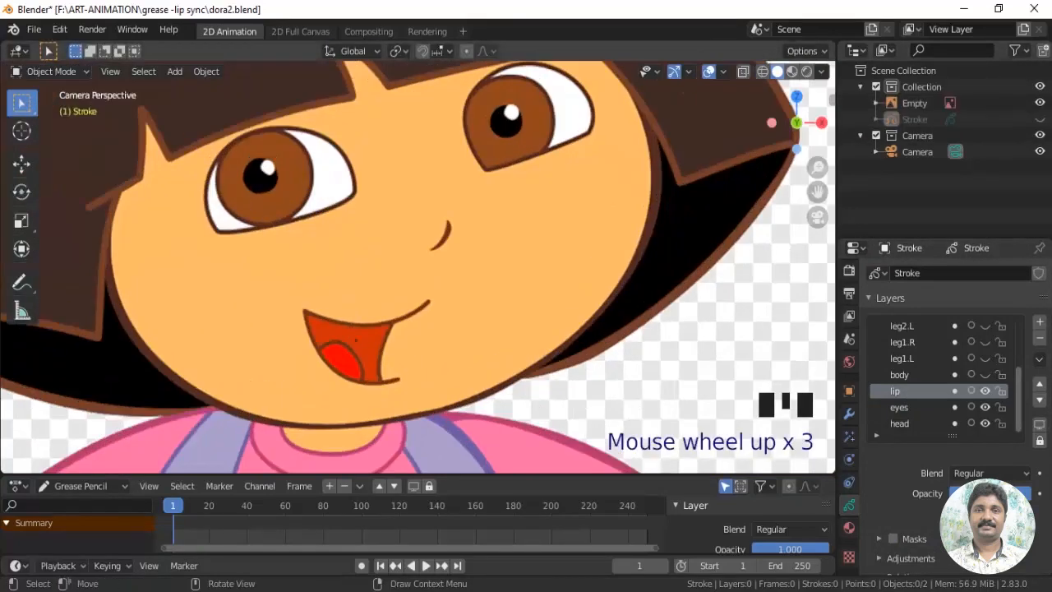
Add Material.005 with stroke off and fill on, sampling its fill color from the dark red inside the reference mouth
click(849, 528)
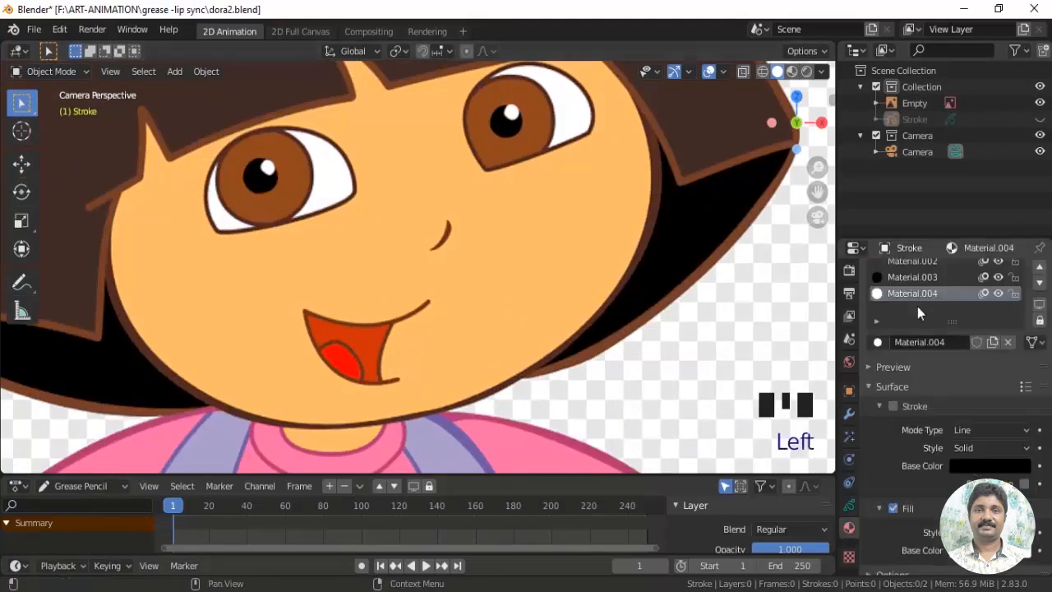
scroll(986, 329, up, 3)
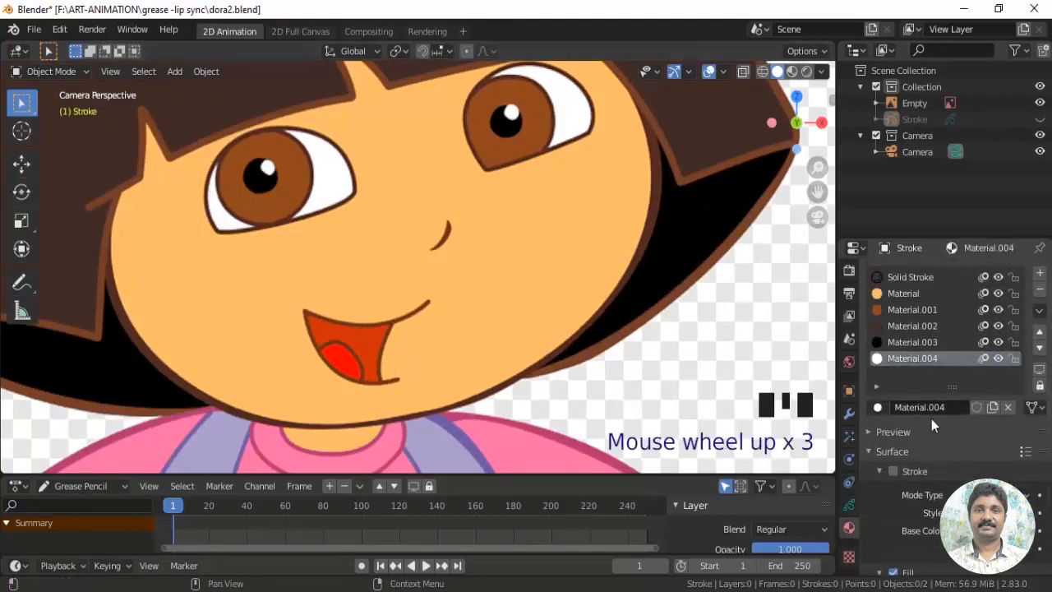
click(1039, 276)
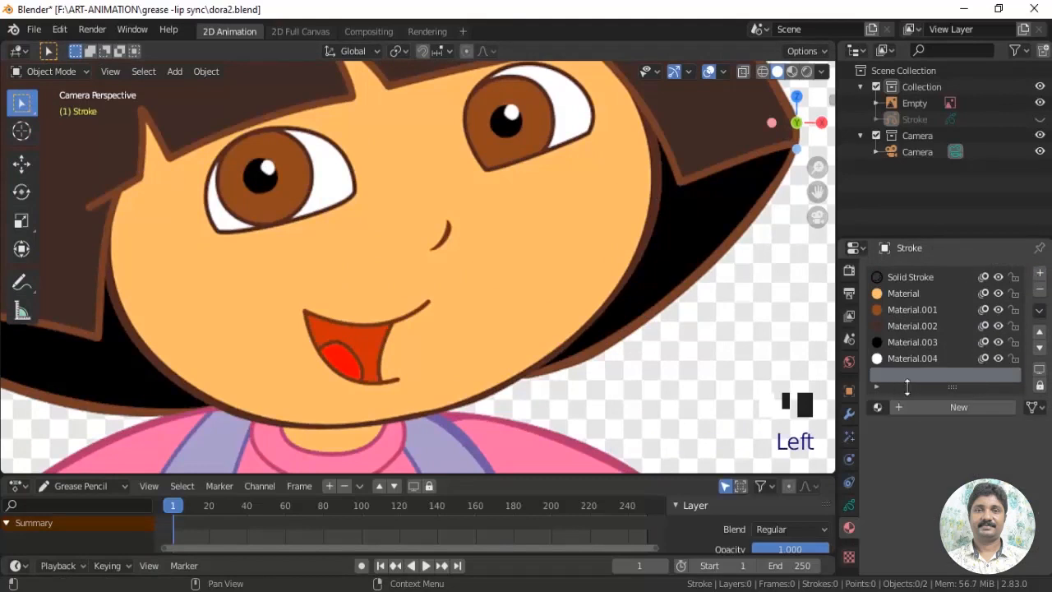
click(922, 410)
scroll(892, 470, down, 2)
click(894, 508)
click(991, 551)
click(1019, 478)
click(360, 347)
Show the Stroke drawing again and fill the mouth interior with Material.005 in Draw mode
scroll(912, 345, up, 1)
scroll(906, 346, down, 2)
click(22, 73)
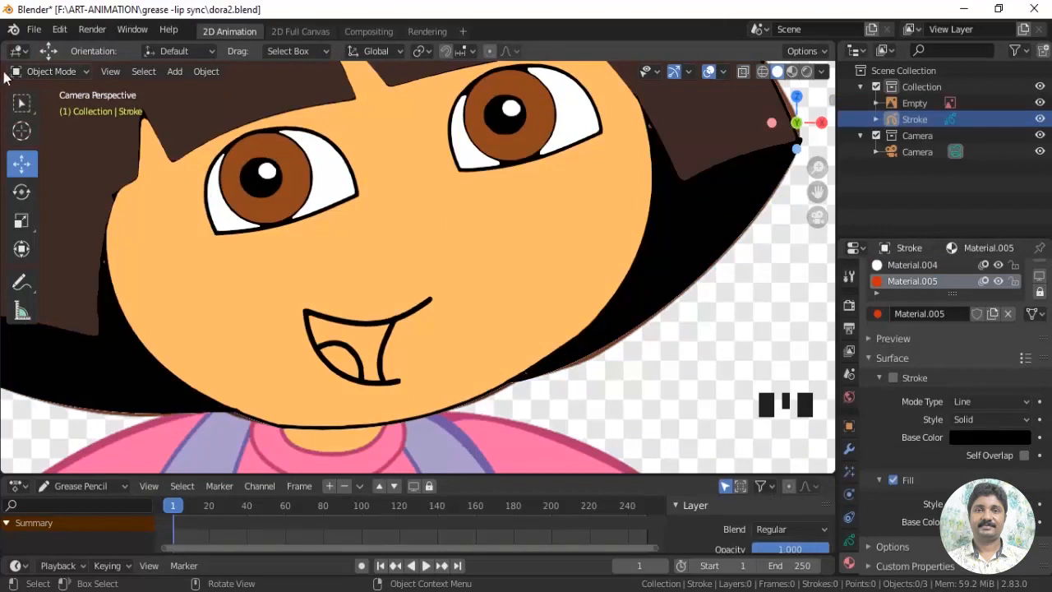
click(24, 71)
click(42, 146)
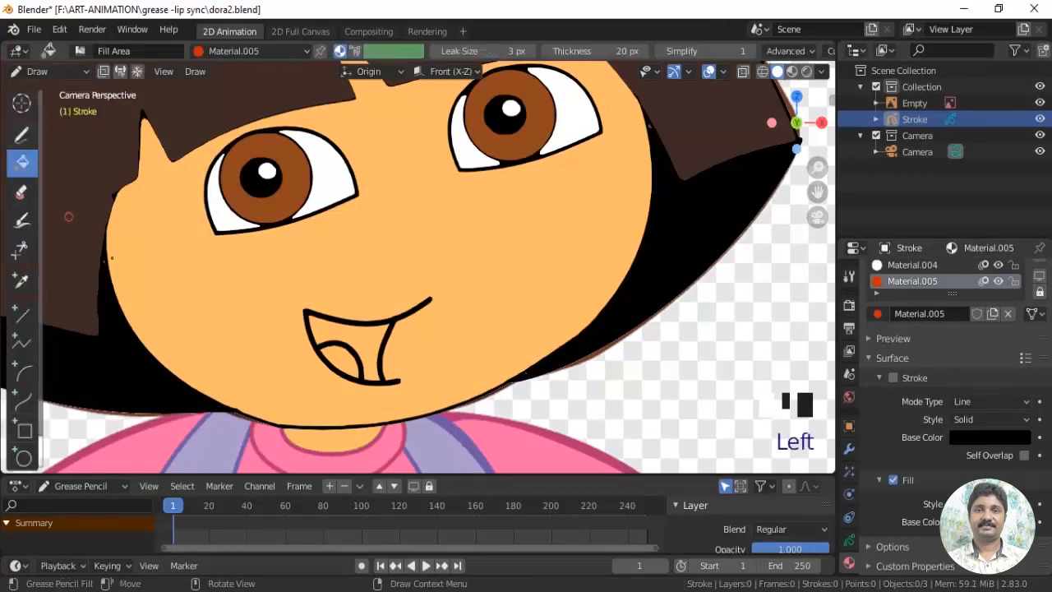
click(355, 336)
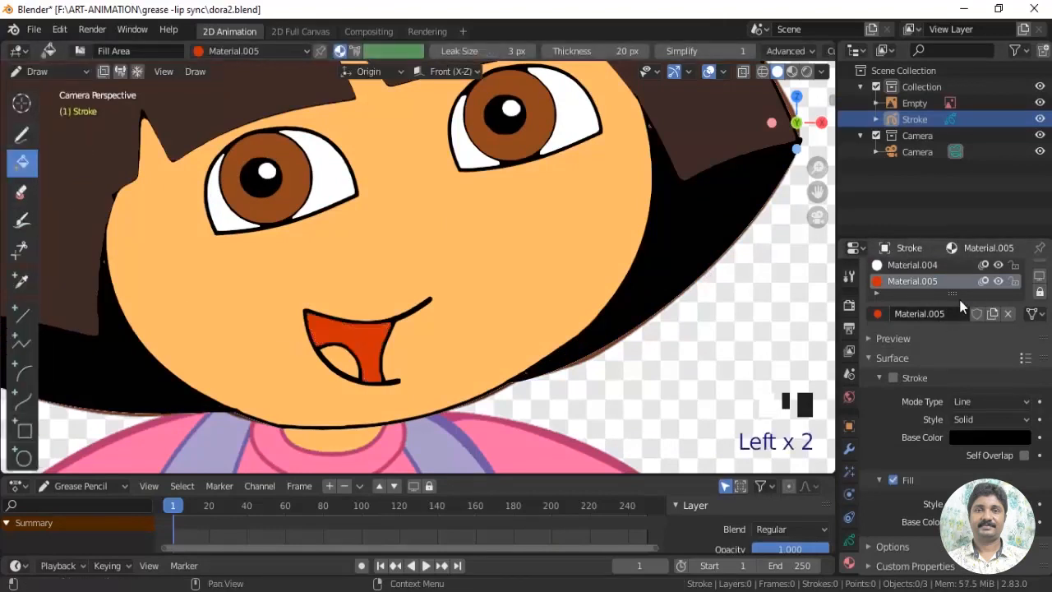
Add Material.006 with stroke off and fill on, sampling its fill color from the reference image's bright red tongue
scroll(946, 312, up, 3)
click(912, 371)
click(933, 409)
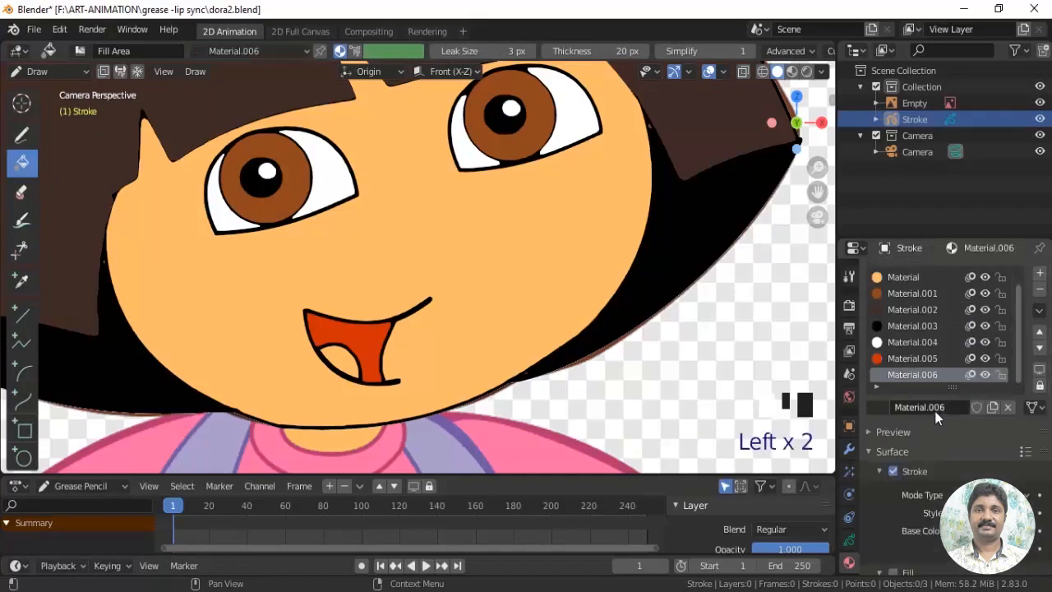
scroll(937, 418, down, 2)
click(897, 504)
click(1040, 121)
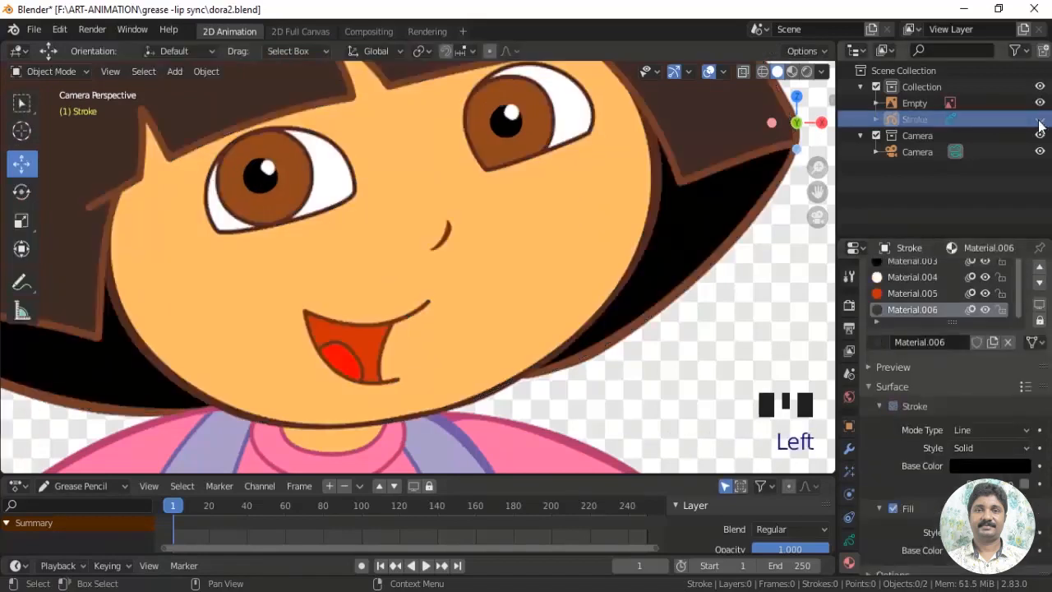
click(1029, 552)
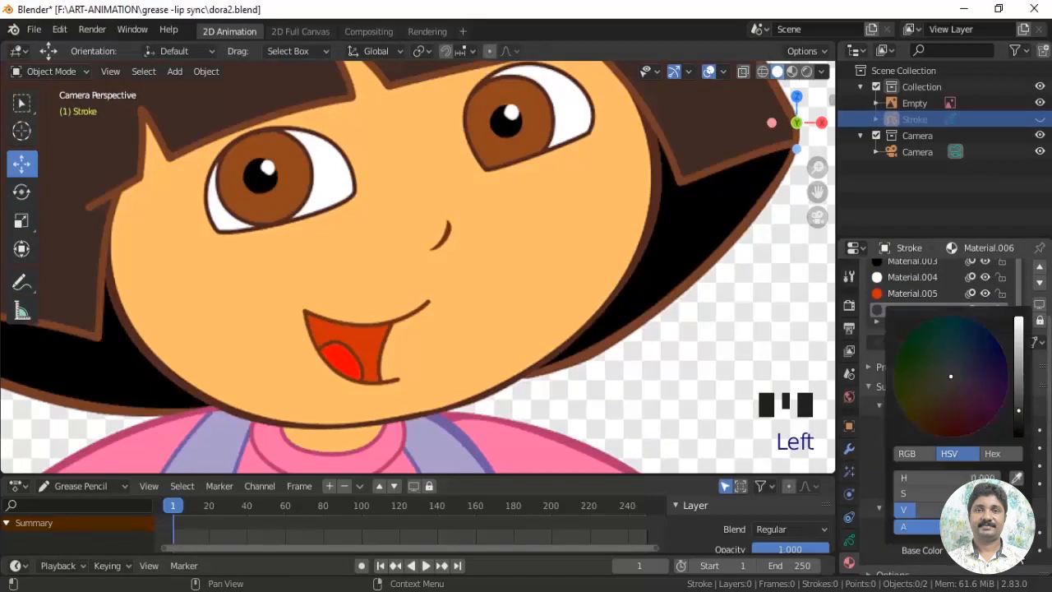
click(1017, 477)
click(350, 362)
Show the drawing again and fill the tongue with Material.006, with the reference image hidden
click(1040, 120)
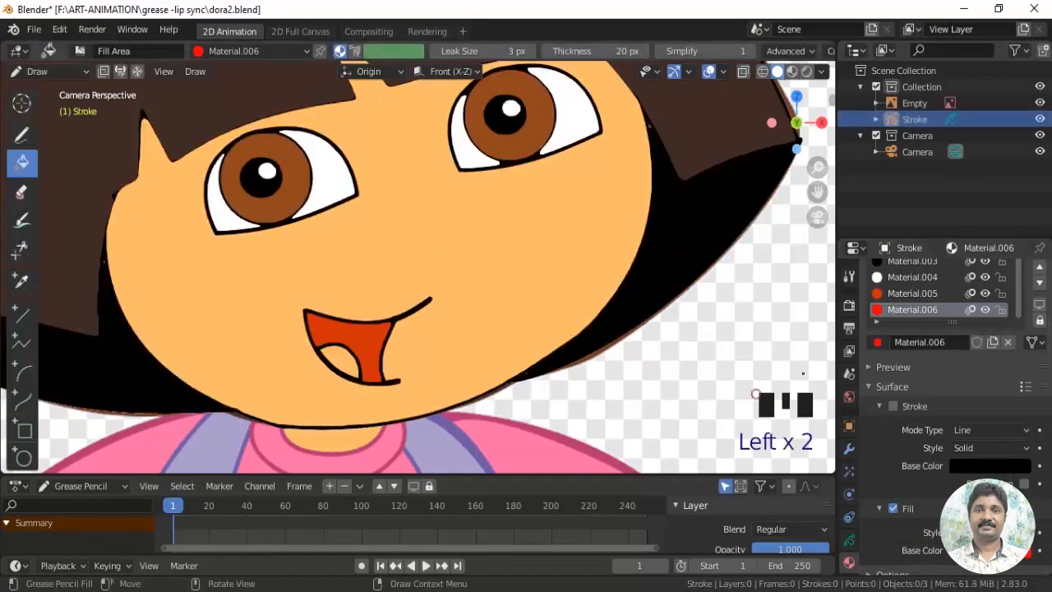
click(343, 358)
scroll(344, 359, up, 3)
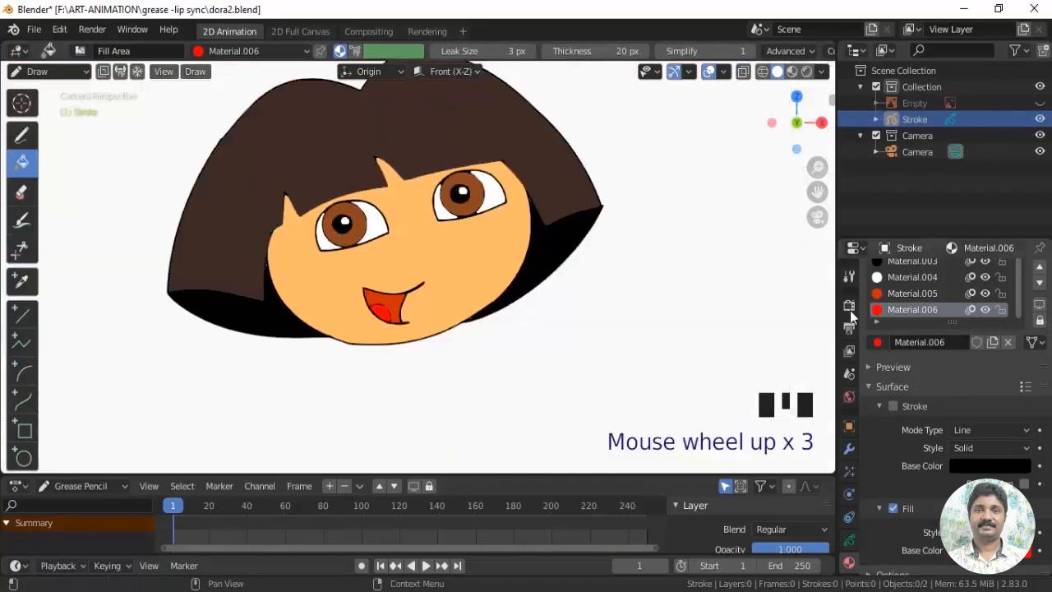
Make the head layer active and show the reference image, hiding the drawing briefly to view the reference nose
click(849, 540)
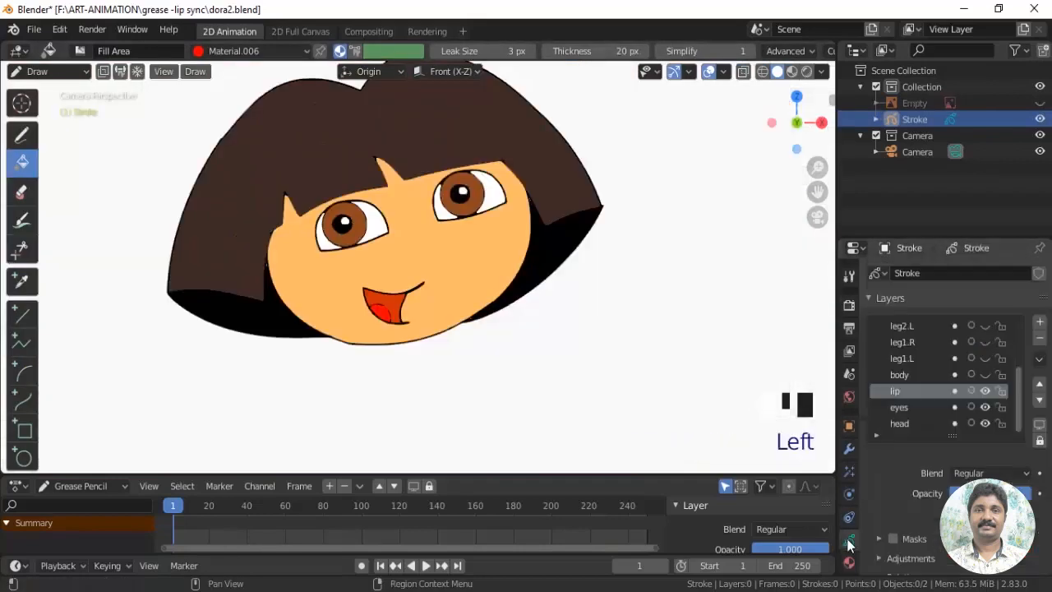
click(978, 423)
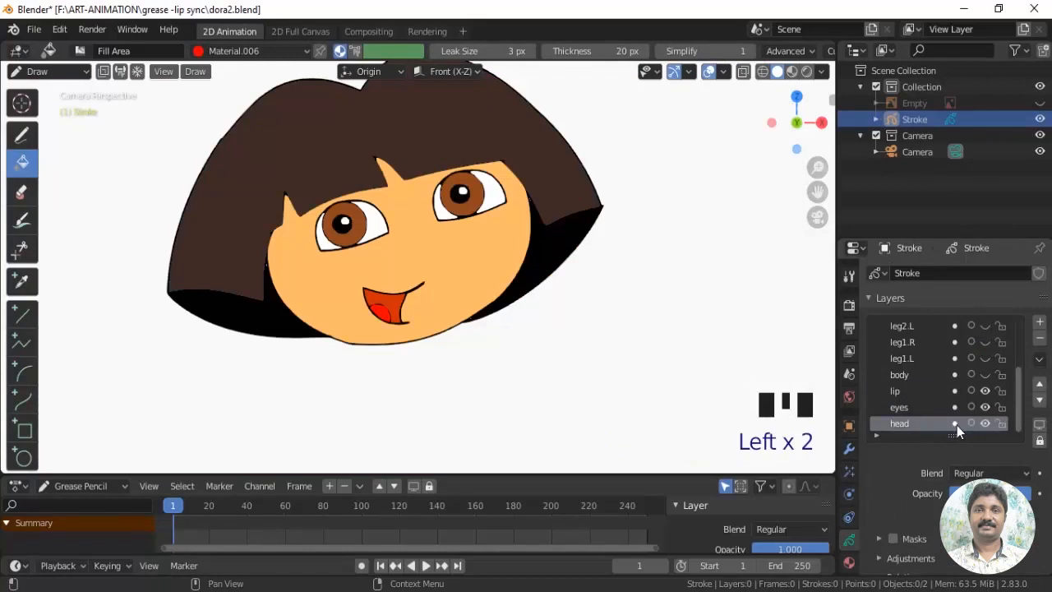
click(986, 424)
click(985, 423)
click(1040, 103)
click(1040, 119)
click(1040, 119)
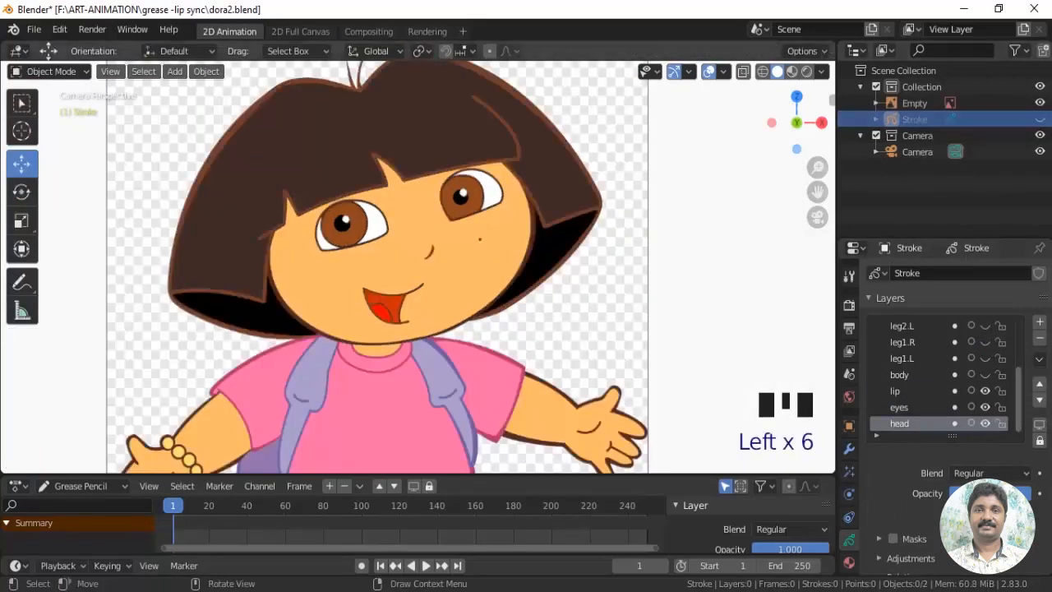
scroll(411, 263, up, 3)
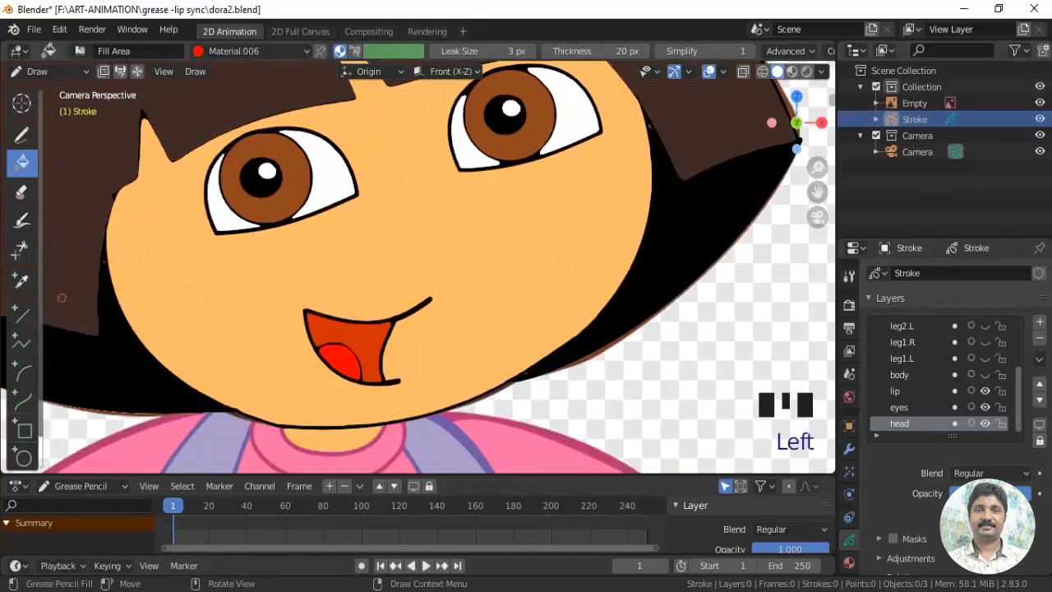
Draw a short slanted nose stroke between the eyes and mouth with the Curve tool
click(24, 401)
drag(469, 236, 446, 248)
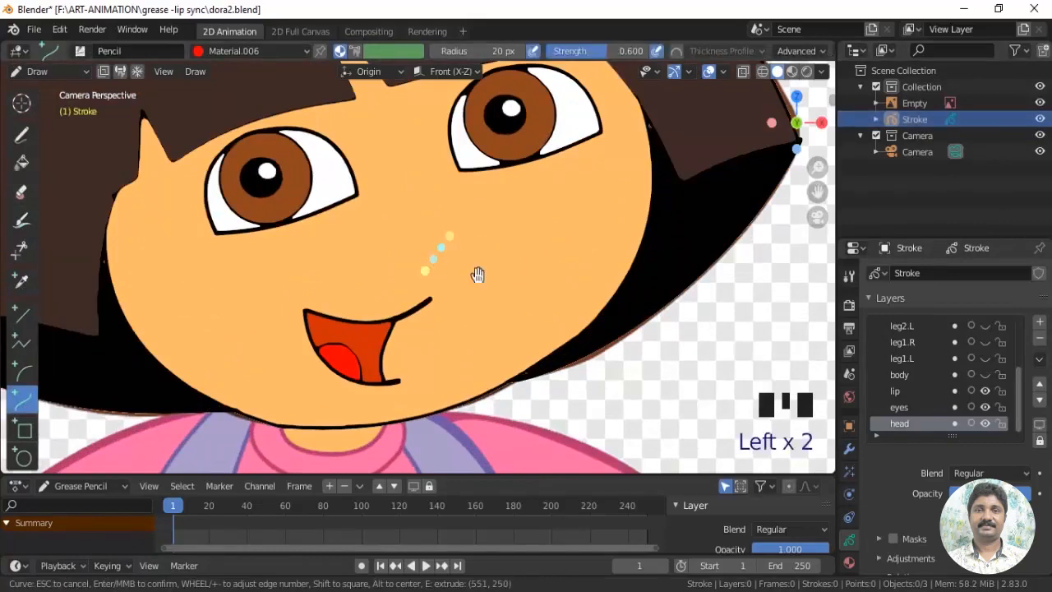
key(Return)
Select the nose stroke in Edit Mode and change its stacking order with Arrange Strokes
click(38, 69)
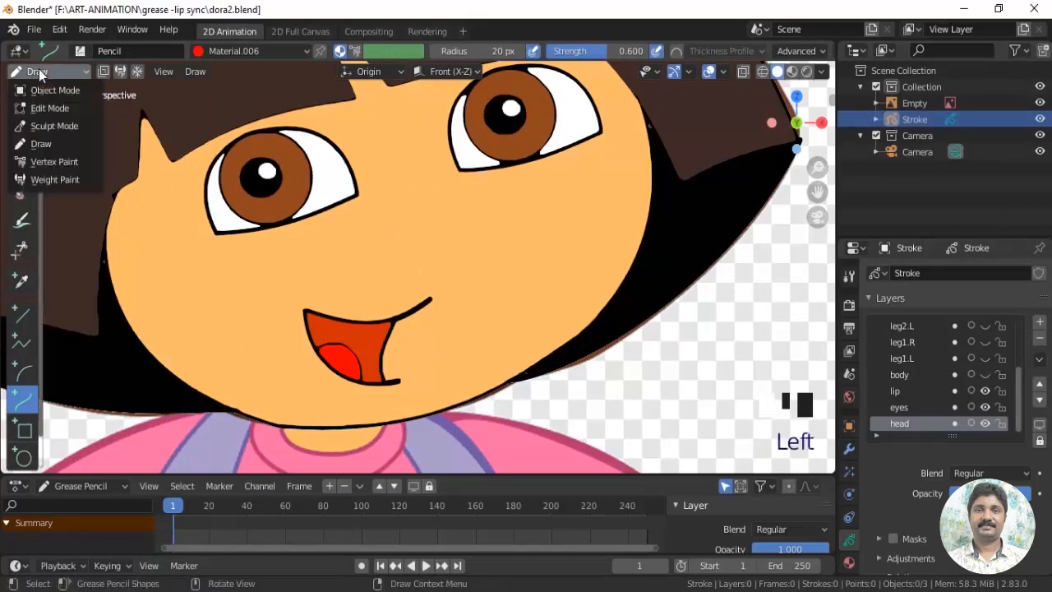
click(38, 107)
click(435, 247)
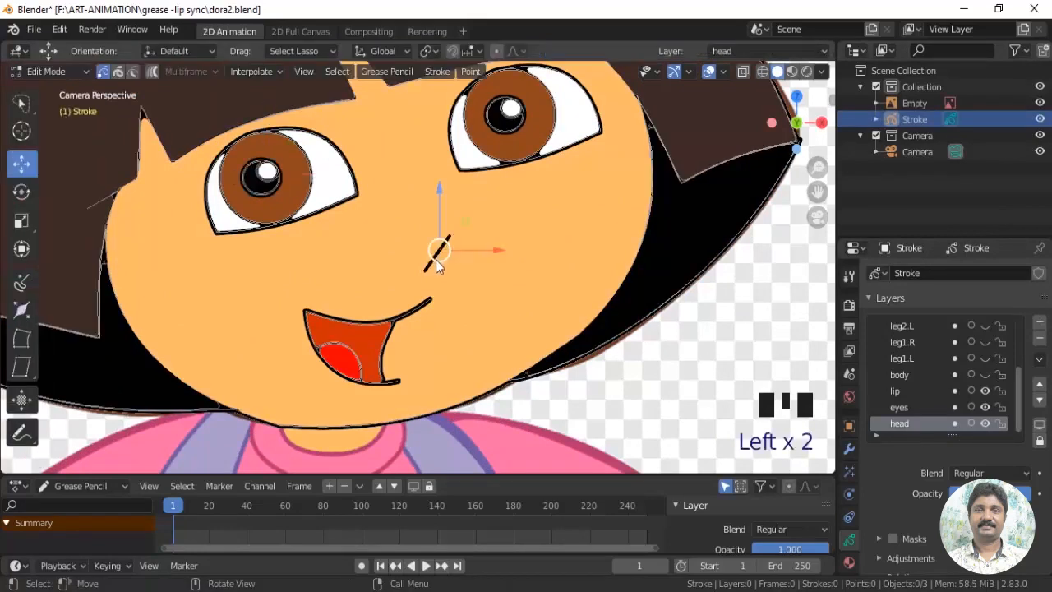
click(437, 71)
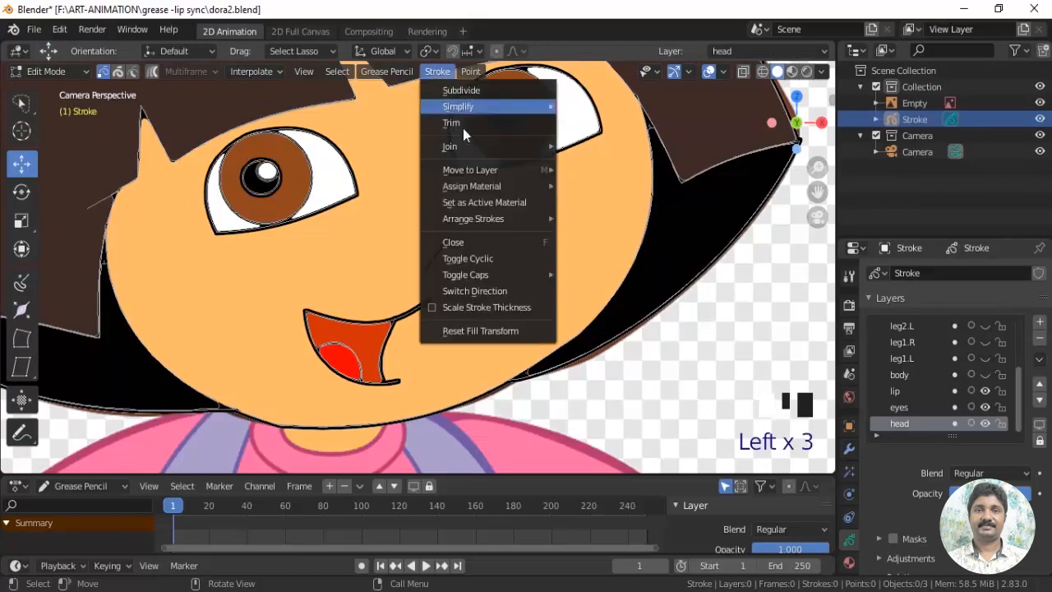
mouse_move(498, 222)
click(577, 217)
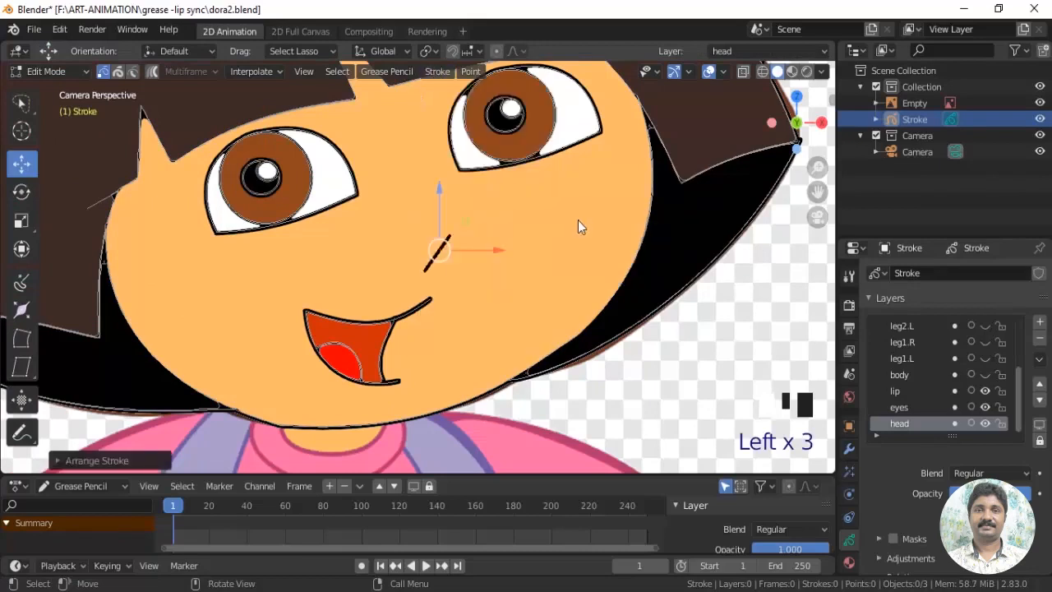
Assign the Solid Stroke material to the whole nose stroke
scroll(656, 386, up, 2)
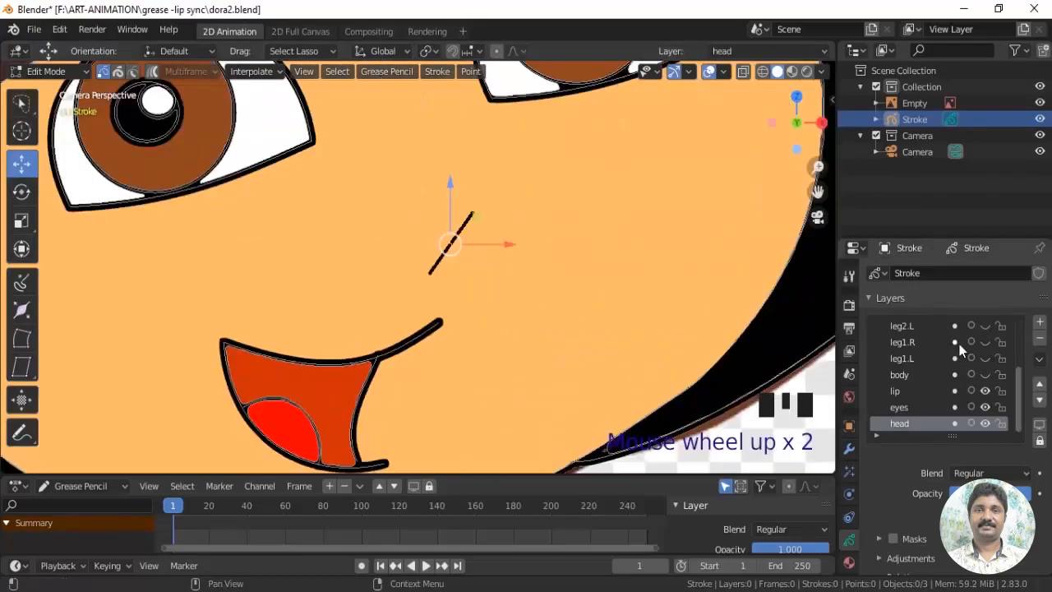
click(850, 564)
scroll(921, 370, up, 10)
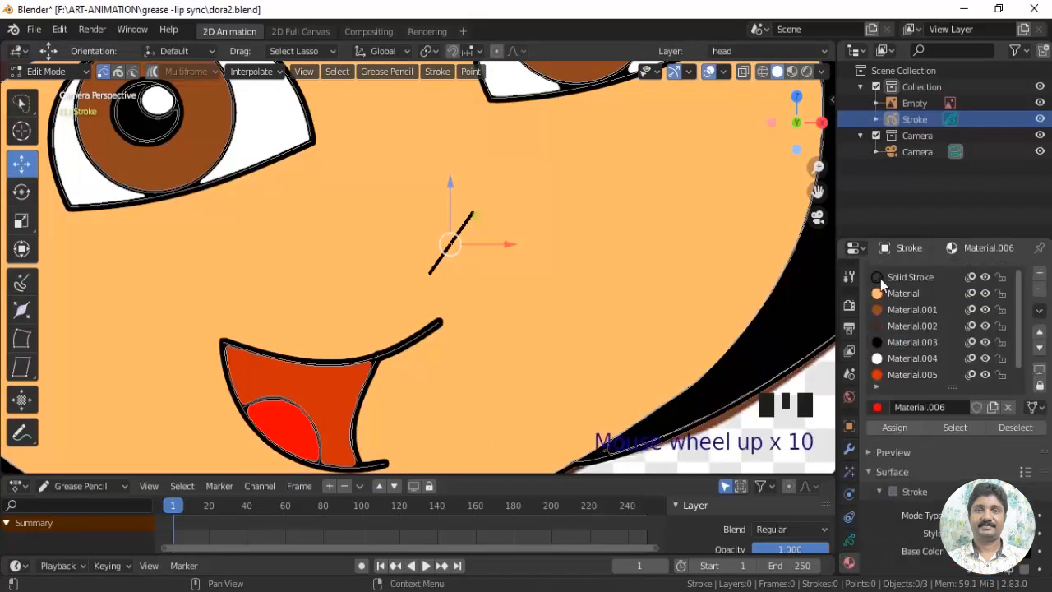
click(880, 279)
key(l)
click(888, 428)
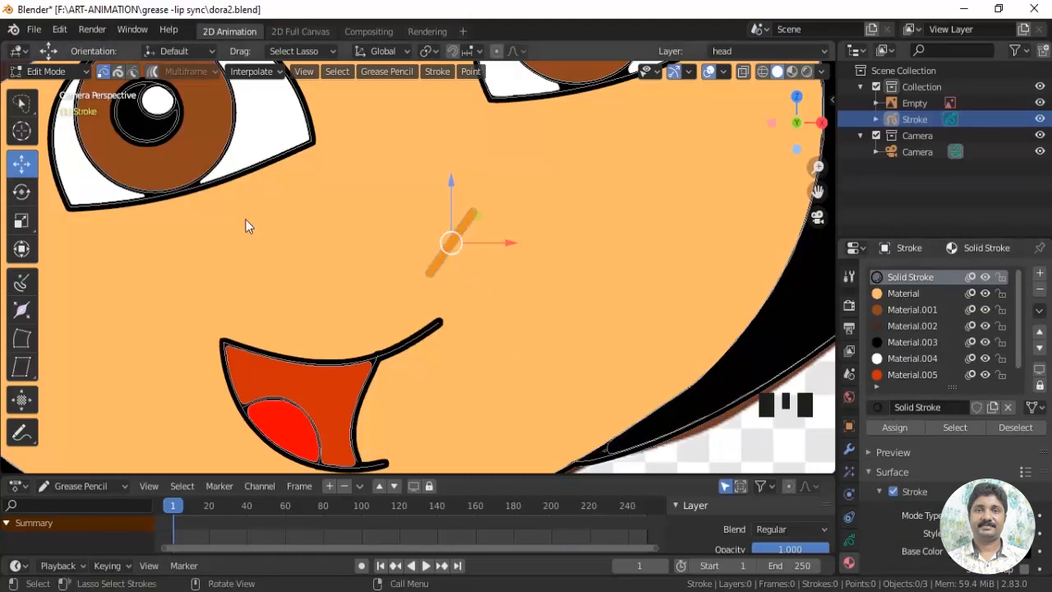
Reshape the selected nose stroke into a small hooked curve in Sculpt Mode and return to Edit Mode
click(446, 245)
click(452, 241)
click(48, 71)
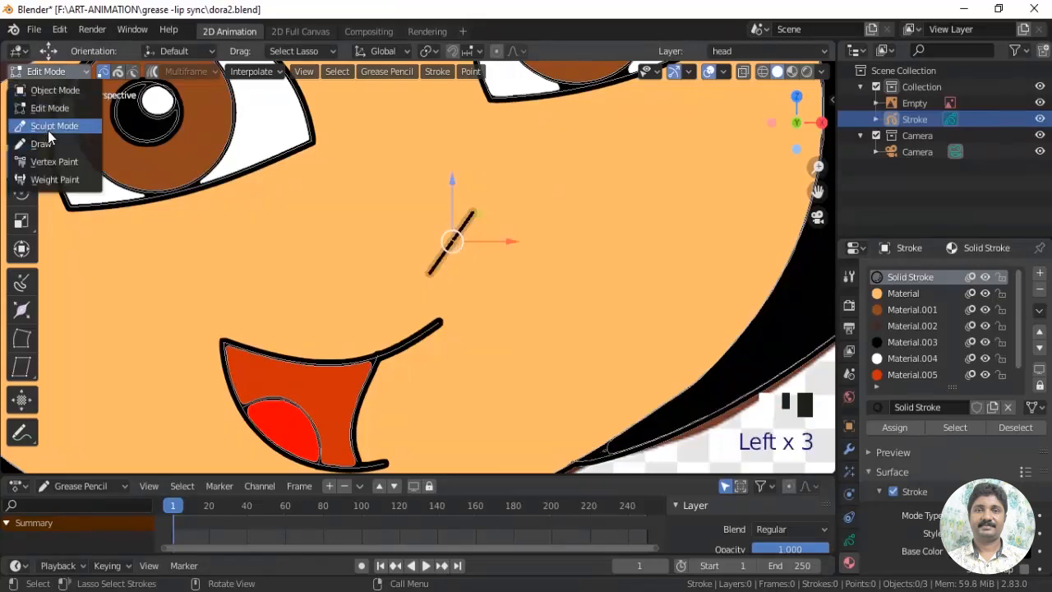
click(47, 131)
mouse_move(427, 271)
mouse_down()
mouse_move(425, 285)
mouse_move(468, 224)
mouse_move(448, 267)
mouse_move(428, 274)
mouse_move(466, 236)
mouse_move(469, 188)
mouse_move(475, 222)
mouse_move(460, 249)
mouse_move(419, 270)
mouse_move(437, 272)
mouse_move(475, 237)
mouse_move(470, 203)
mouse_up()
click(21, 217)
click(25, 108)
scroll(470, 203, down, 7)
click(41, 73)
click(22, 107)
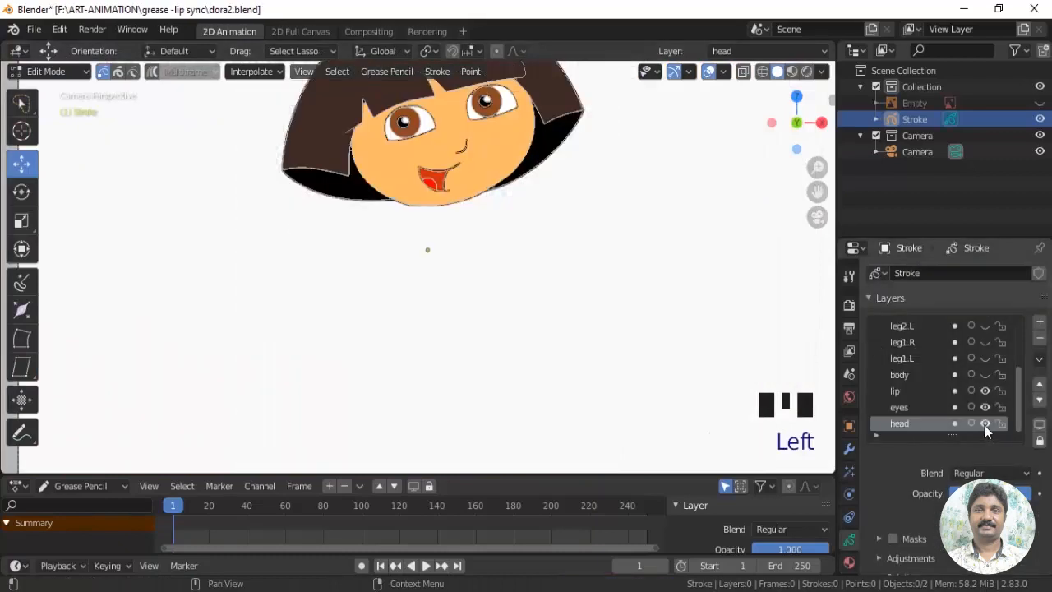
Toggle the head, eyes and lip layers off and on to check the artwork on each
click(985, 424)
click(985, 424)
click(986, 407)
click(985, 407)
click(986, 392)
click(986, 391)
scroll(580, 309, up, 1)
shift+middle_drag(580, 310, 514, 347)
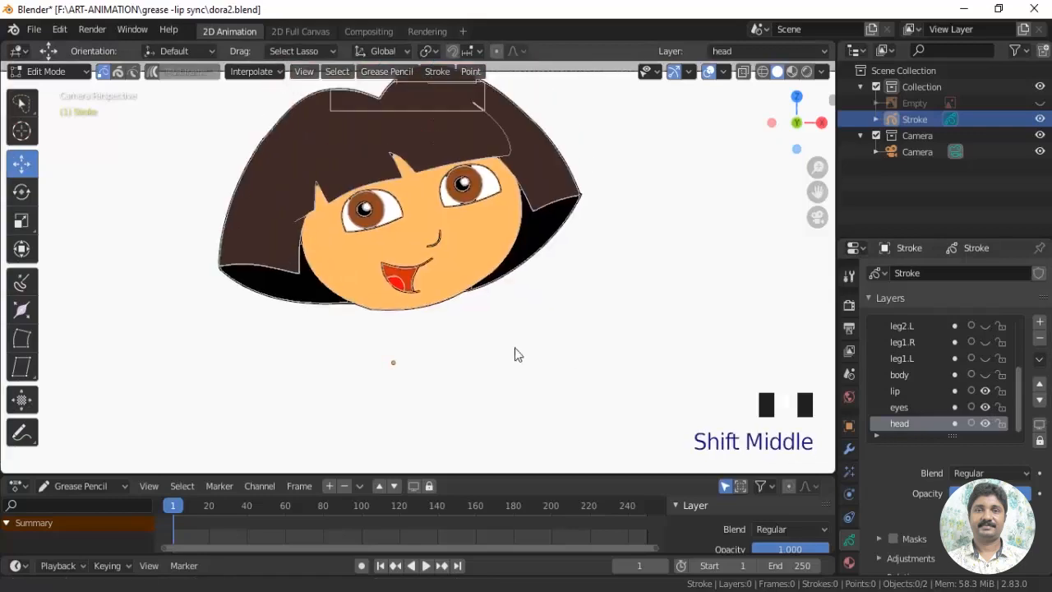
Make the body layer active and show the reference image around the torso
click(900, 374)
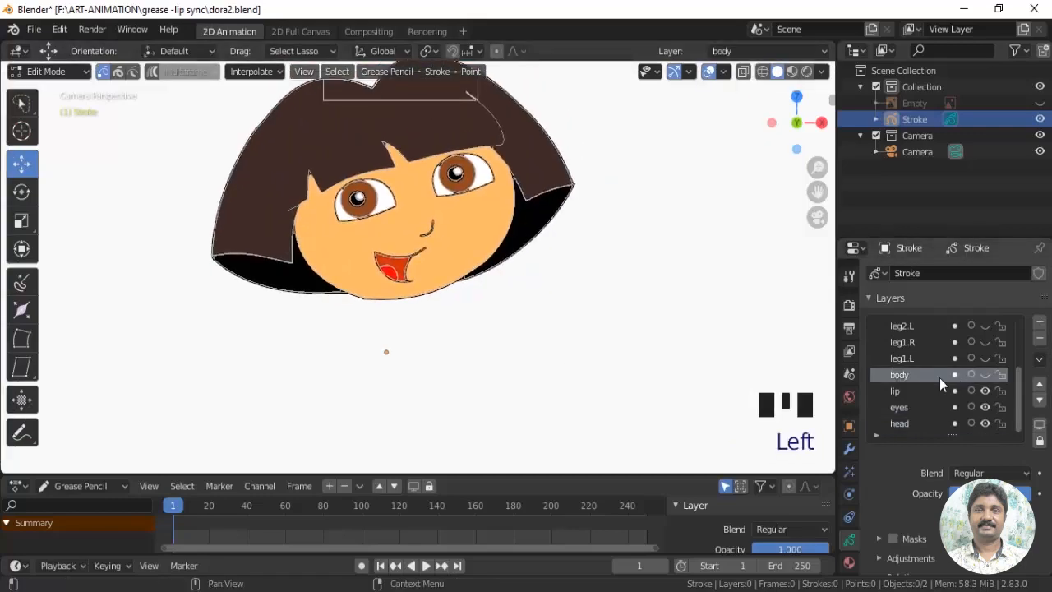
click(1040, 103)
shift+middle_drag(432, 340, 472, 267)
Add Material.007 while switching to Draw mode, with its stroke turned off and its fill turned on
click(850, 562)
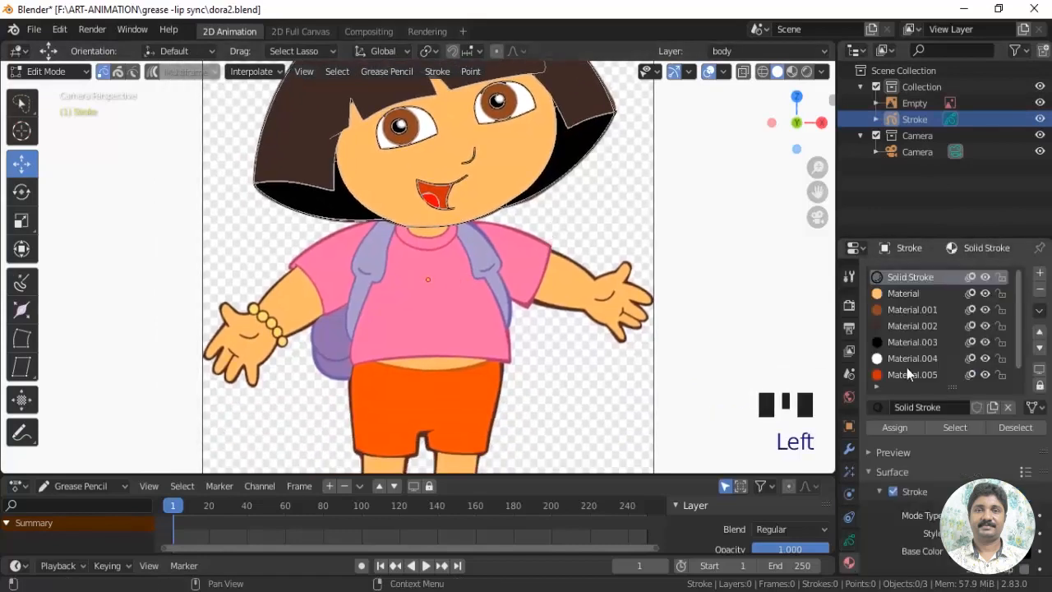
click(1040, 272)
click(48, 71)
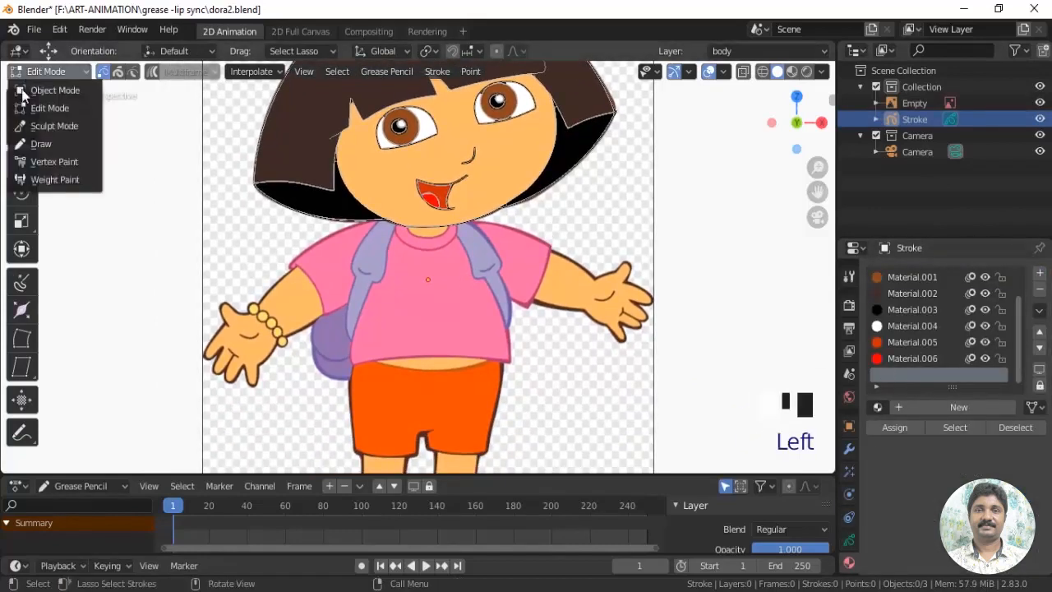
click(22, 145)
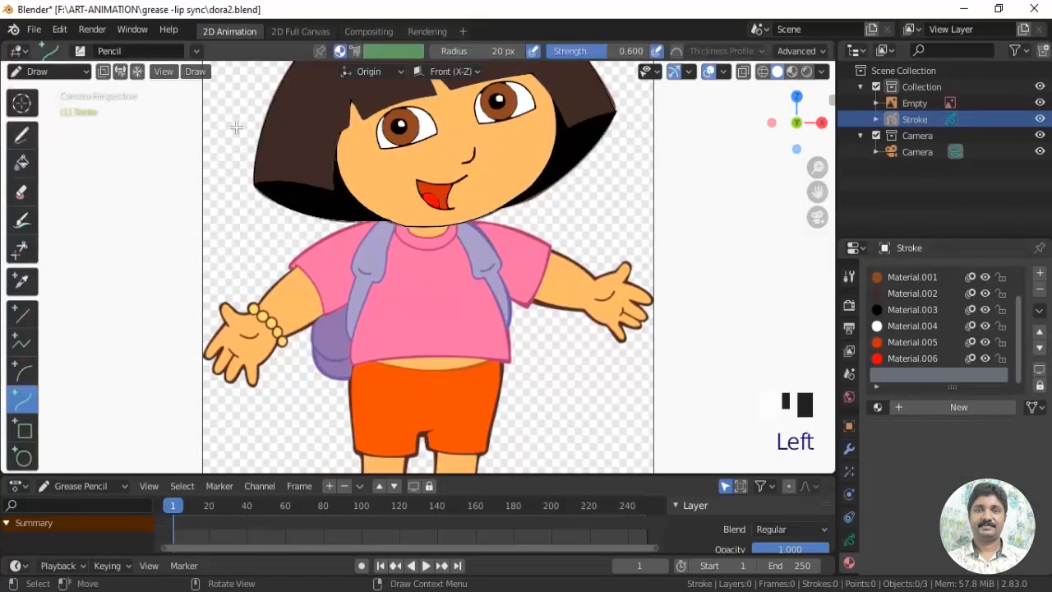
click(934, 406)
scroll(925, 462, down, 1)
click(895, 439)
scroll(935, 463, down, 2)
click(894, 479)
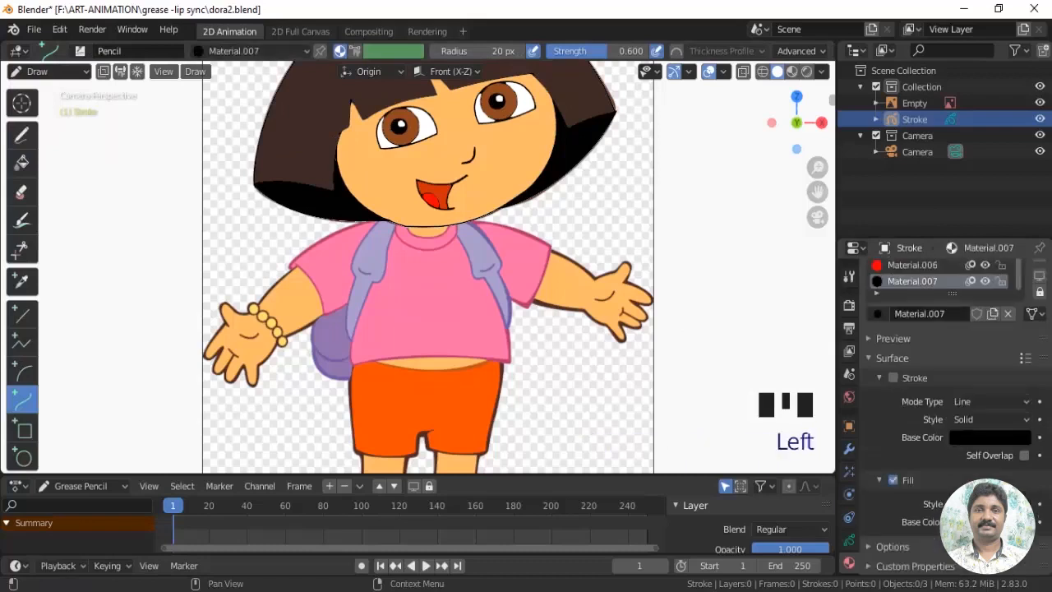
Sample Material.007's fill color from the reference image's lavender backpack strap
click(975, 522)
click(1016, 449)
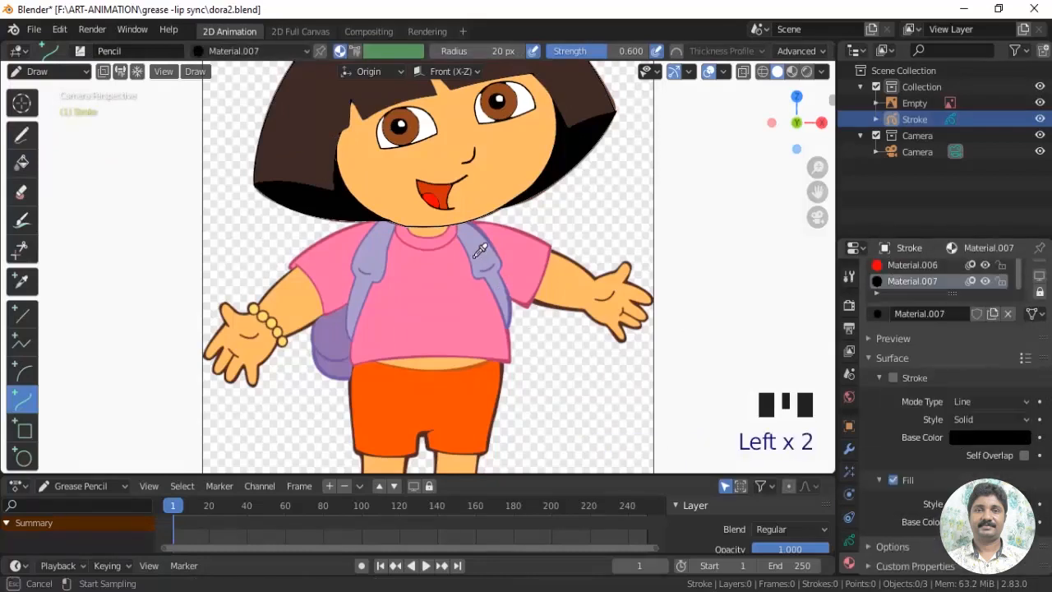
click(475, 255)
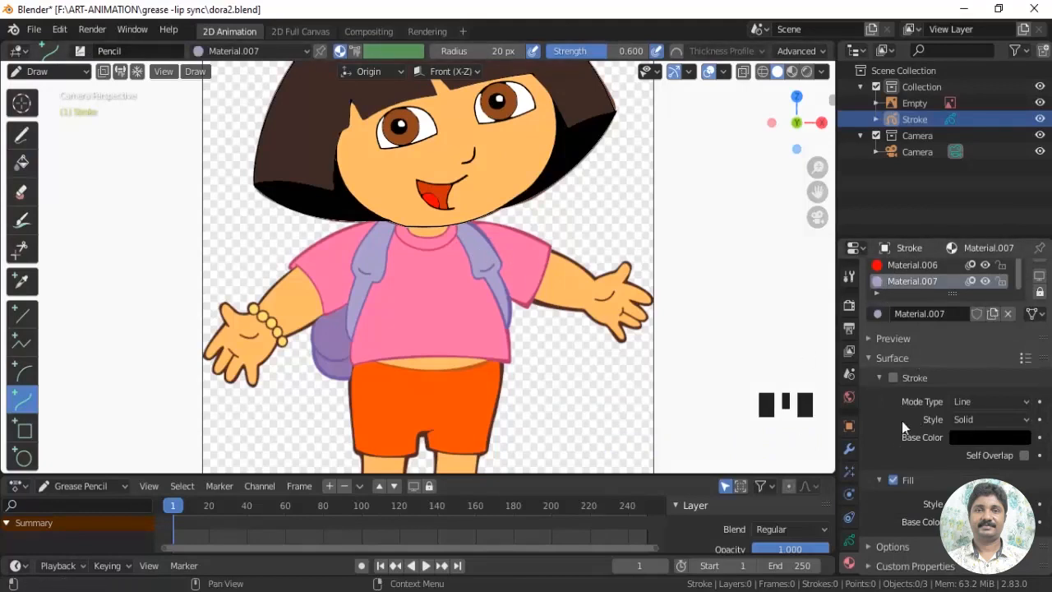
Turn on Material.007's stroke and sample its base color from the purple outline of the backpack strap in the reference image
click(894, 378)
click(984, 437)
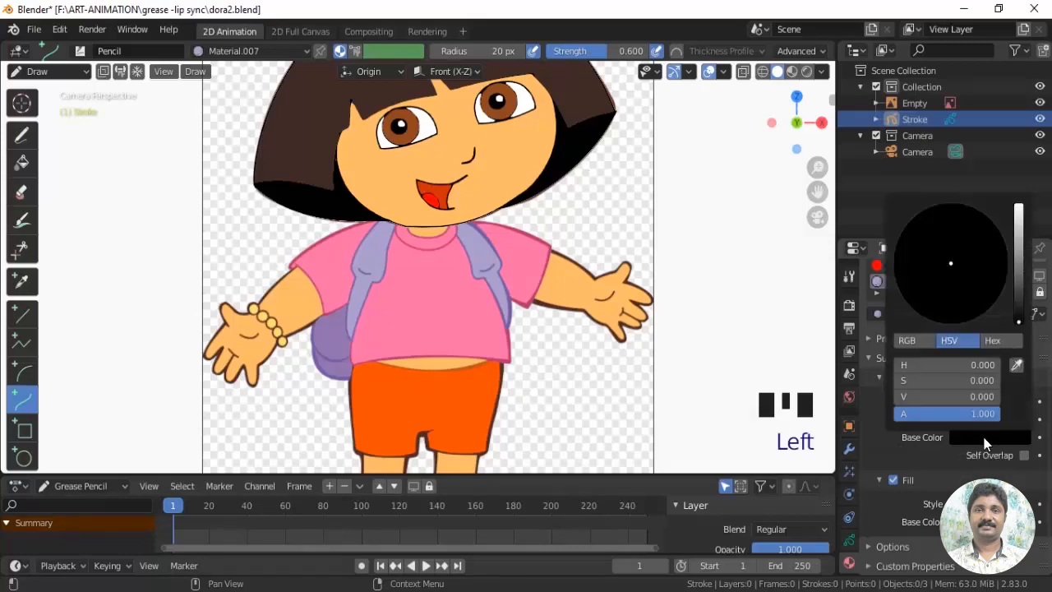
click(1015, 367)
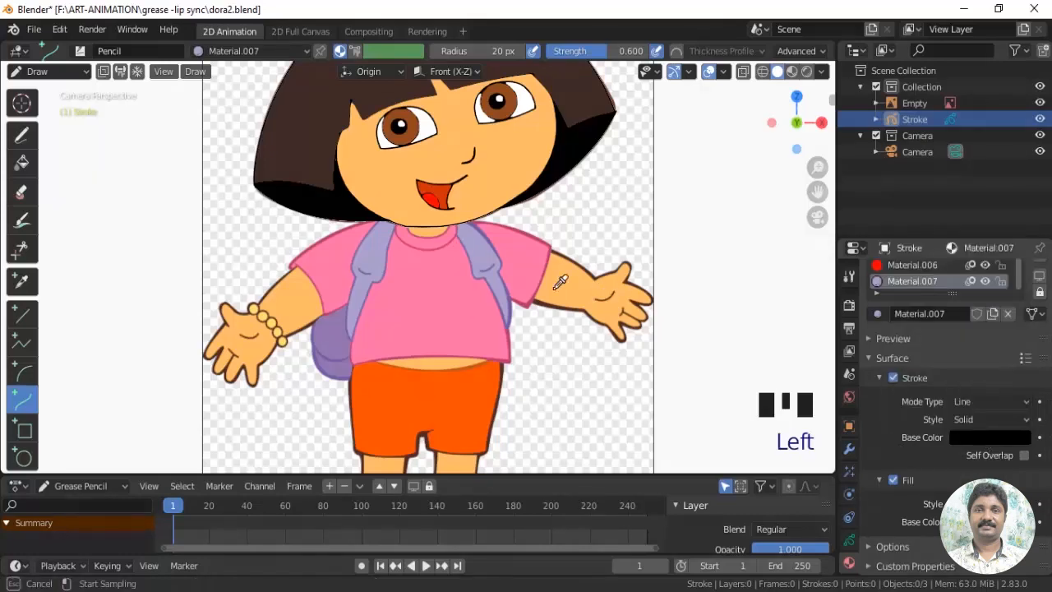
click(511, 308)
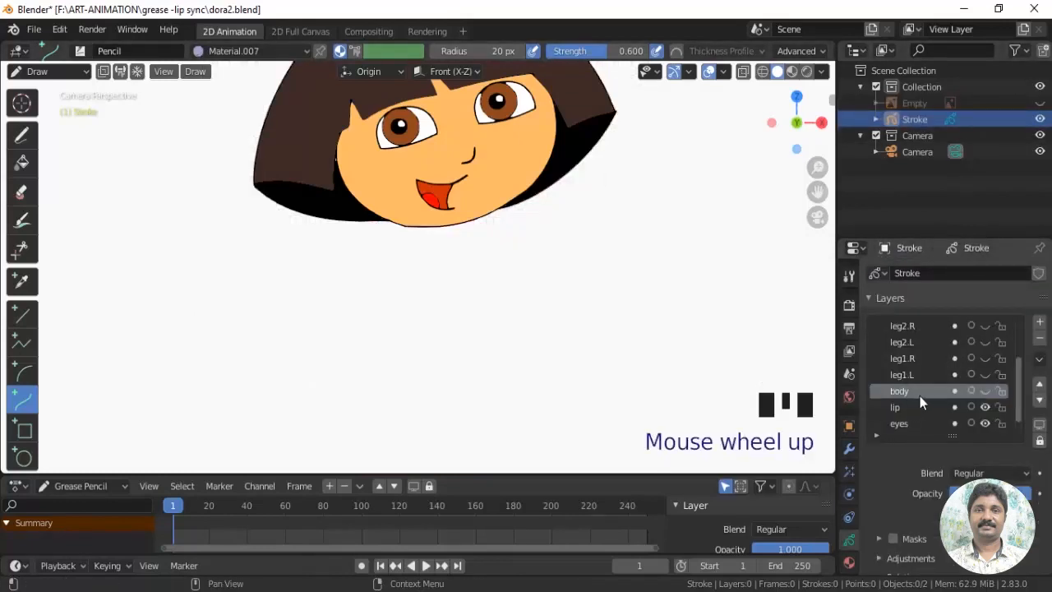
Make the body layer visible and activate the Fill tool with Material.007 as the active material
click(986, 391)
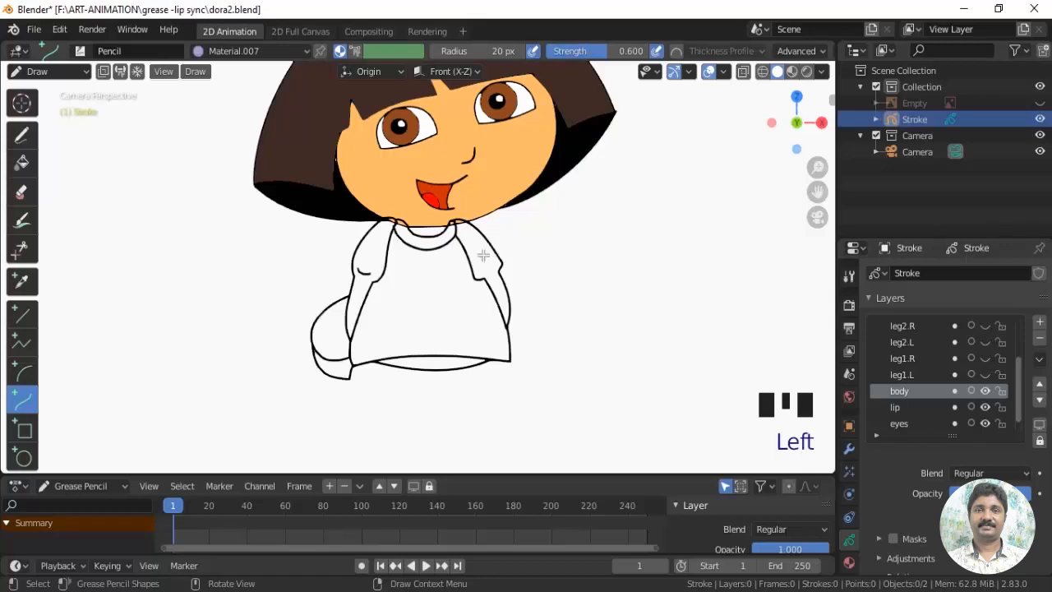
click(849, 562)
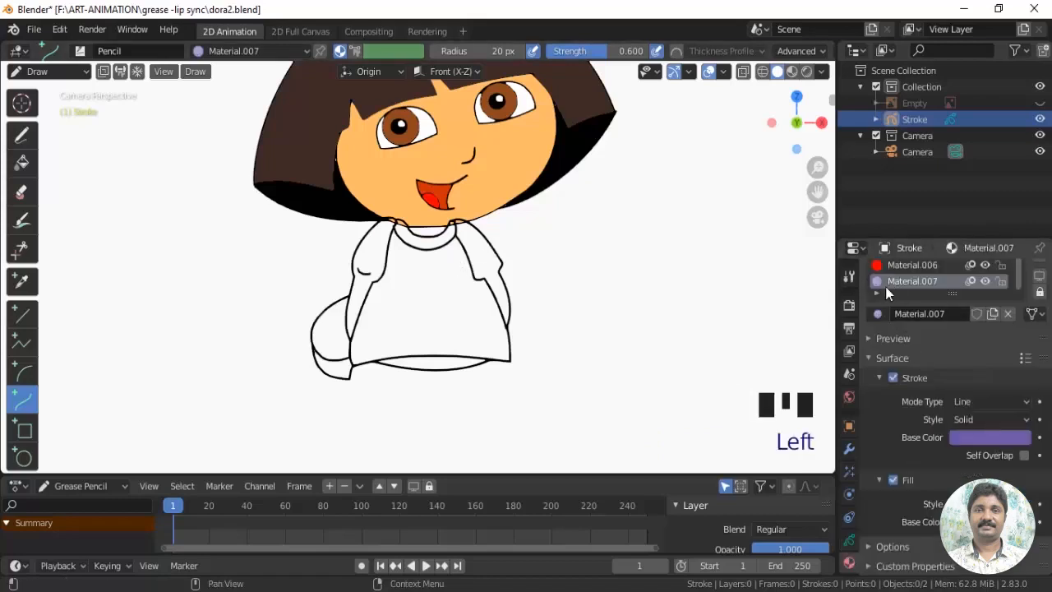
click(21, 162)
Try filling both backpack straps with Material.007 while the head layer is visible, and undo both fills
click(376, 255)
click(488, 261)
scroll(555, 305, up, 2)
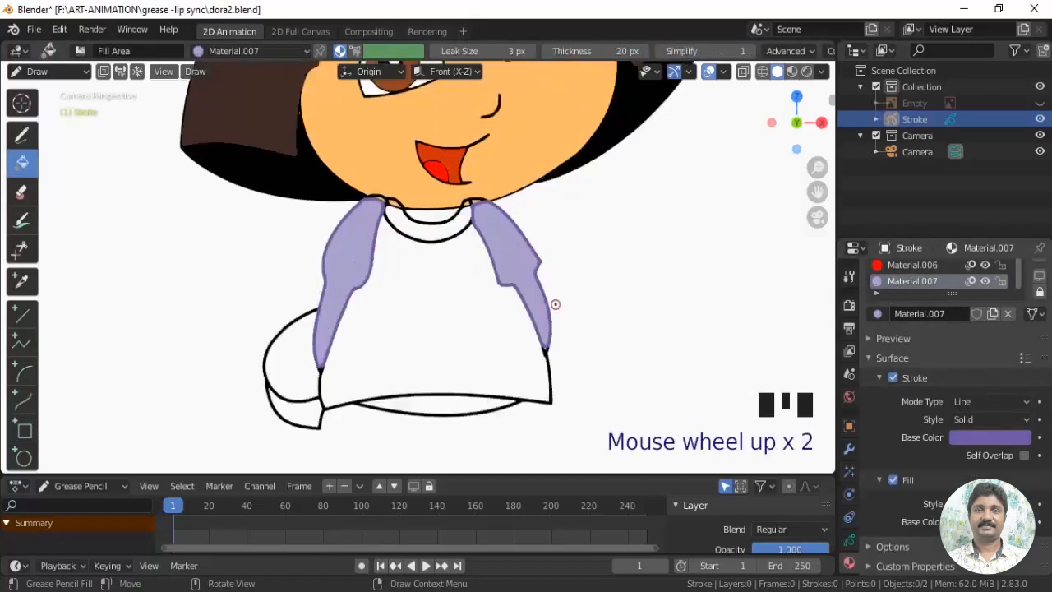
scroll(555, 304, up, 3)
key(ctrl+z)
key(ctrl+z)
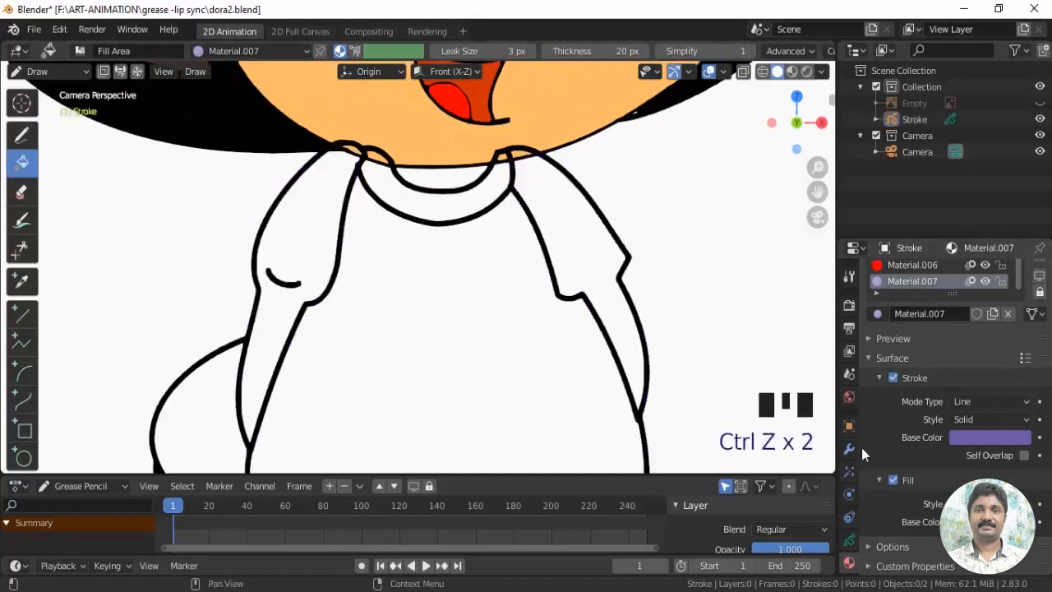
Hide the head layer and fill both backpack straps on the body layer with Material.007
click(850, 539)
scroll(982, 427, down, 2)
click(985, 424)
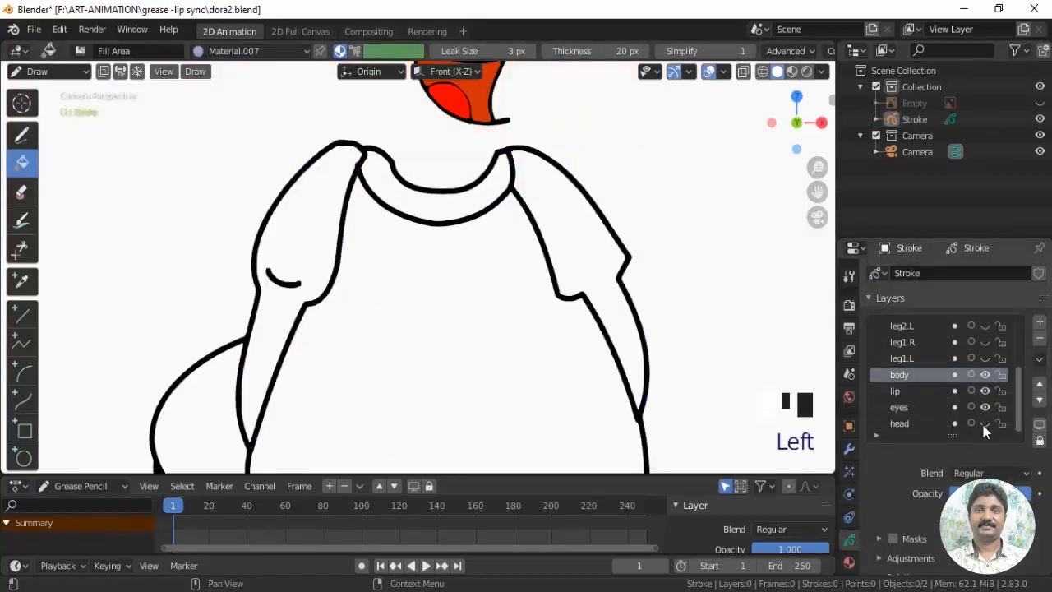
scroll(540, 266, down, 1)
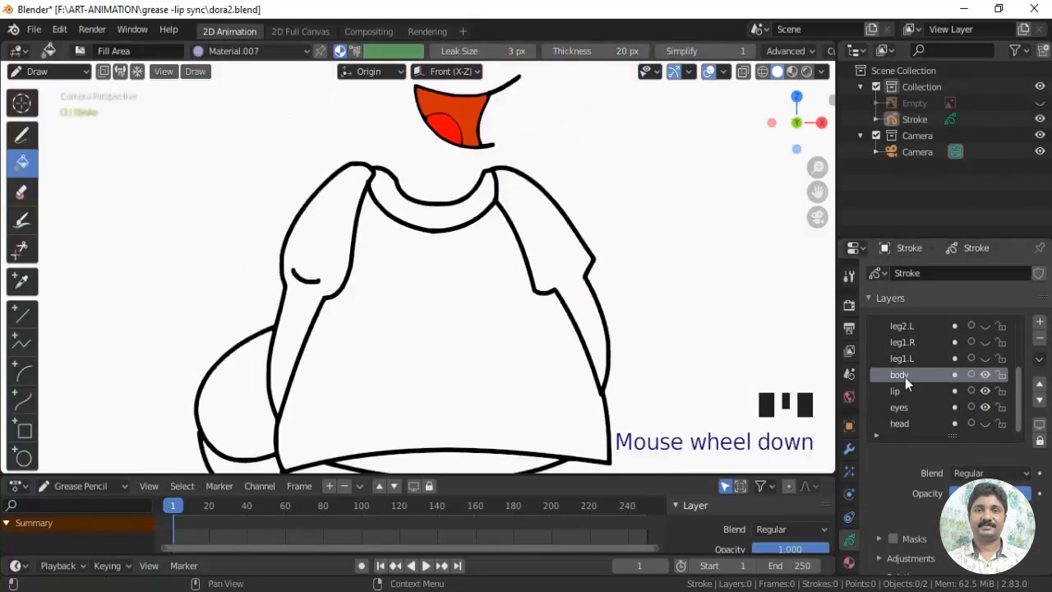
click(849, 563)
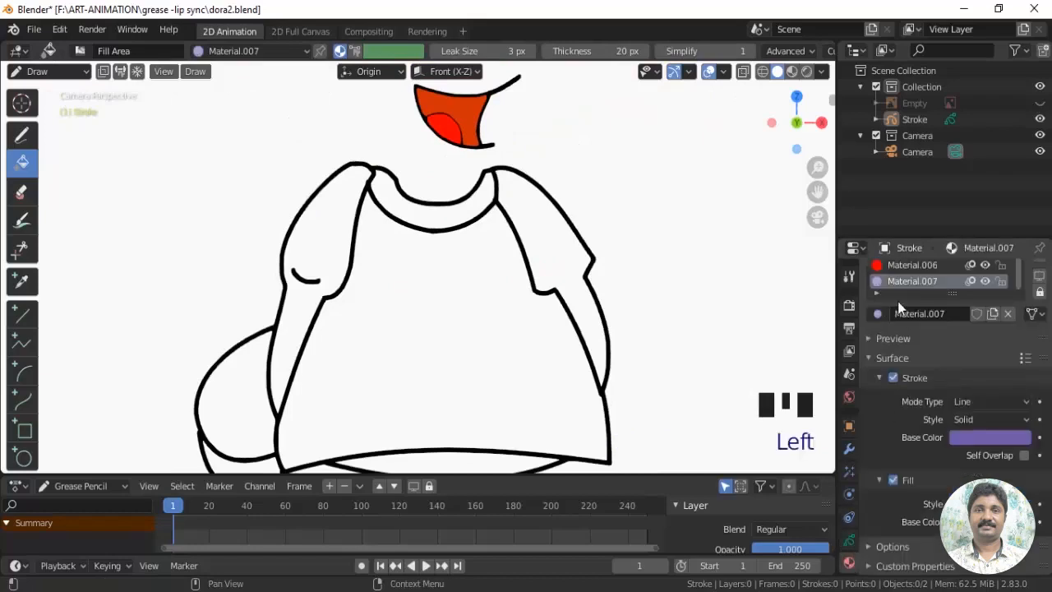
click(325, 229)
click(550, 243)
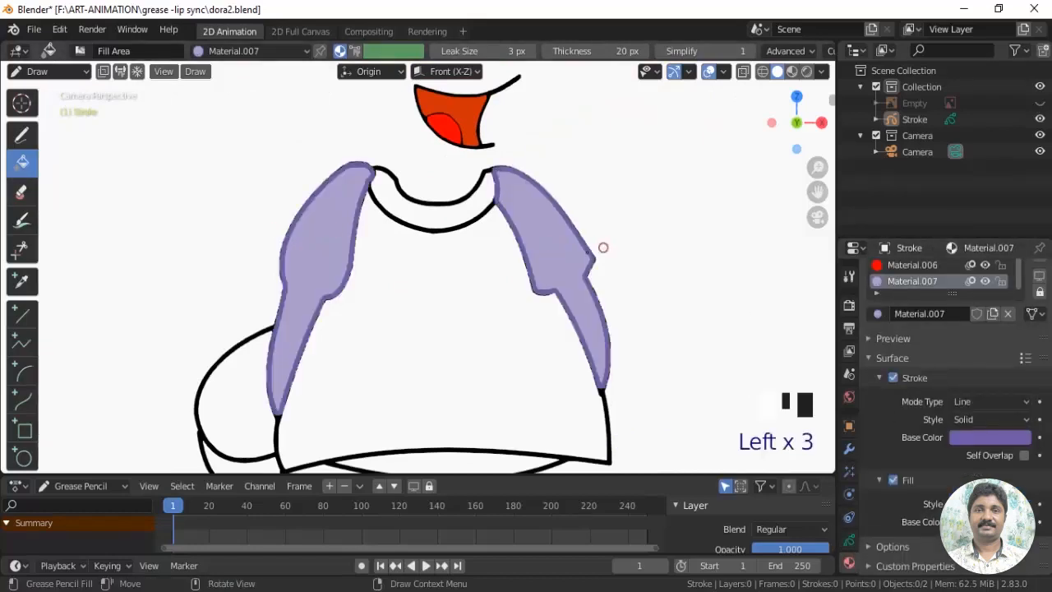
Show the reference image and add a new material, Material.008, to the Stroke object
click(849, 540)
click(1040, 103)
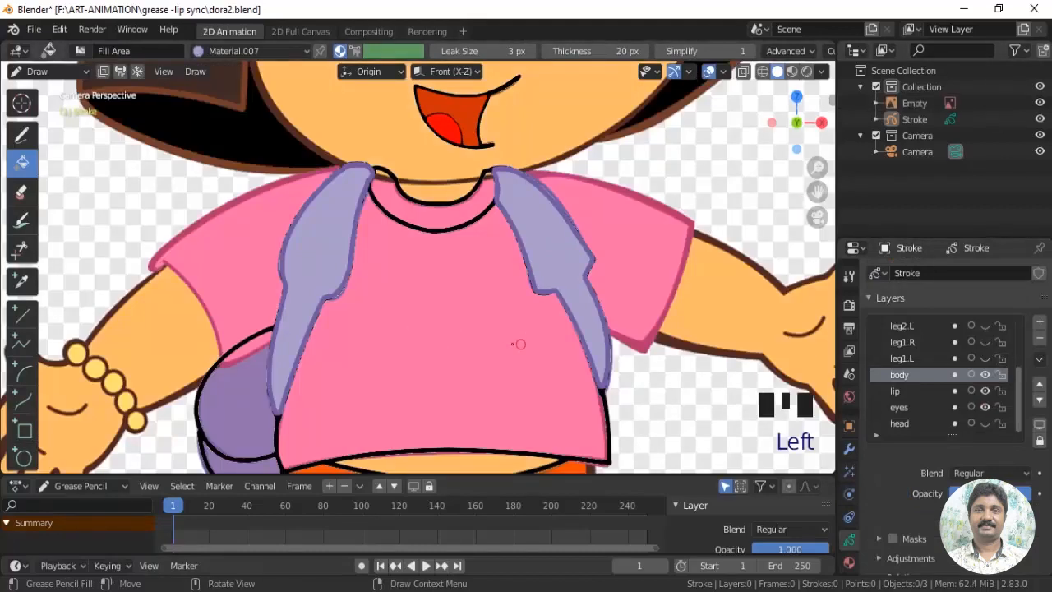
click(850, 563)
scroll(1025, 280, down, 1)
scroll(1025, 279, up, 2)
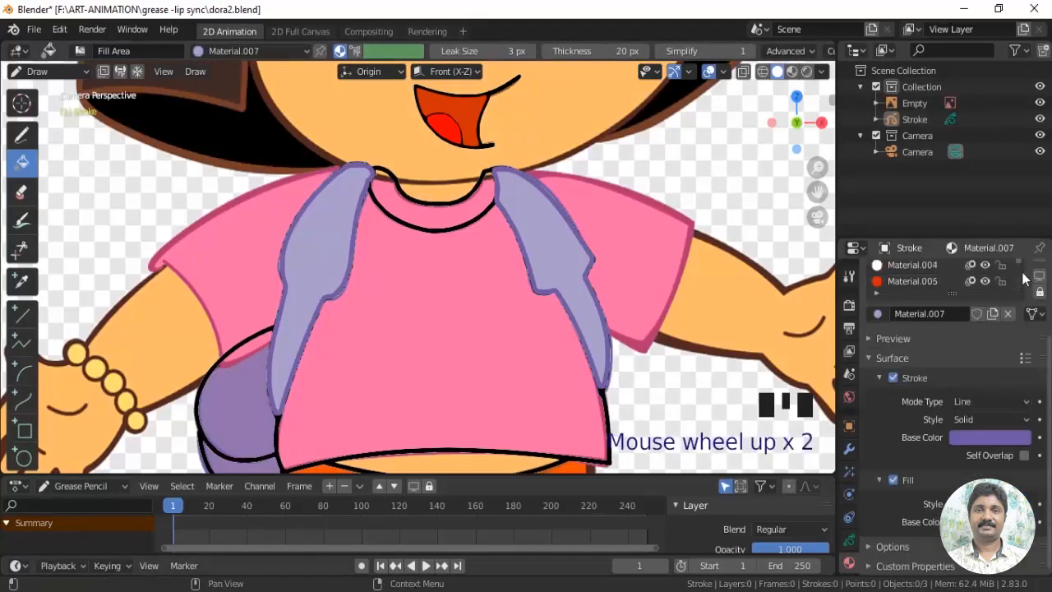
scroll(1025, 280, up, 2)
click(1040, 272)
click(938, 415)
scroll(961, 471, down, 2)
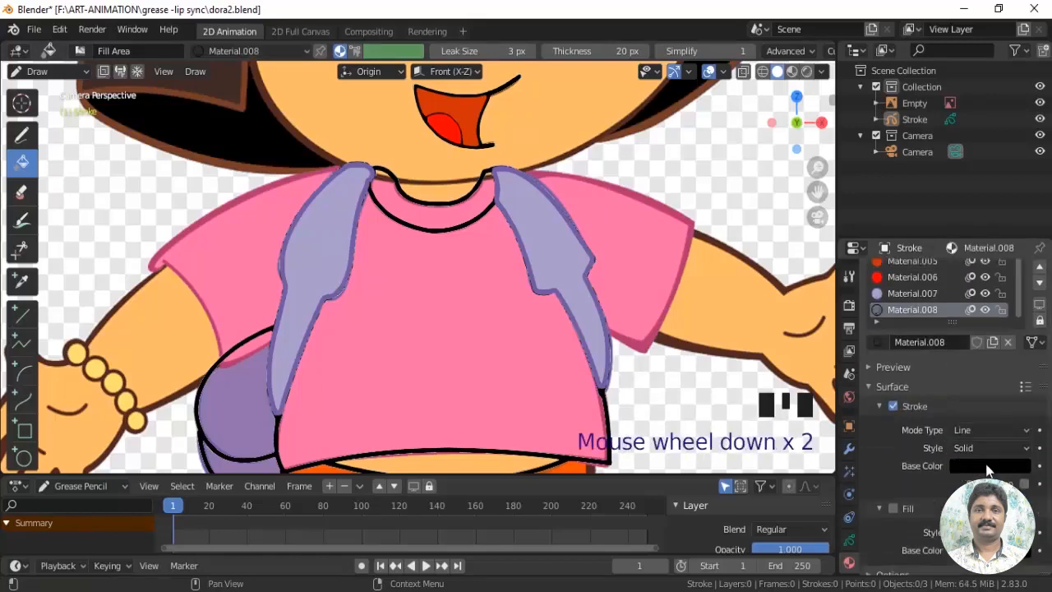
Sample Material.008's stroke color from the shirt's dark pink outline, then turn on its fill and sample the sleeve's pink
click(988, 466)
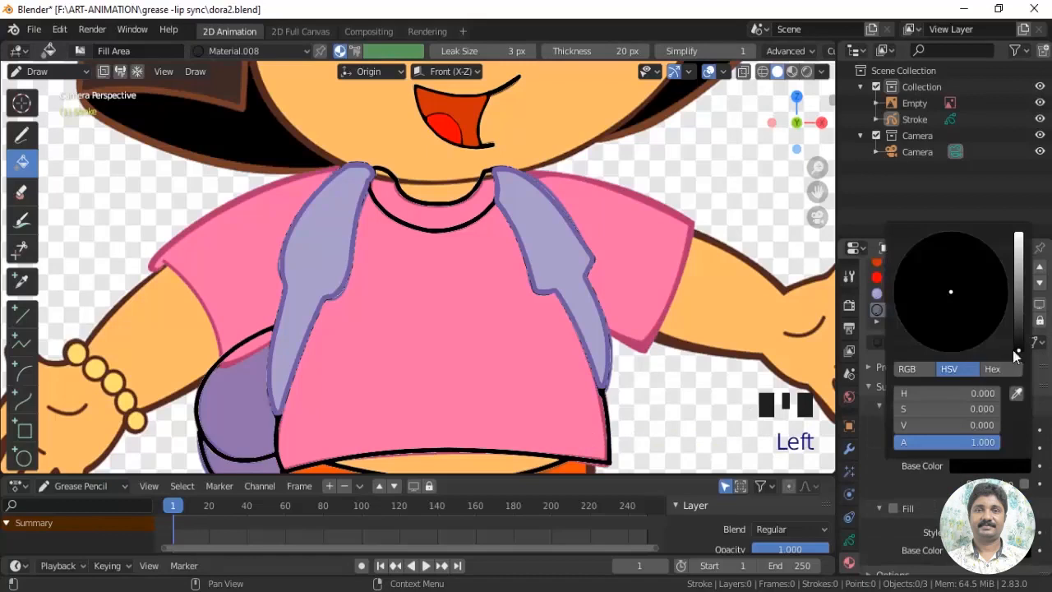
click(1017, 394)
click(645, 341)
click(894, 508)
scroll(894, 510, down, 3)
click(987, 521)
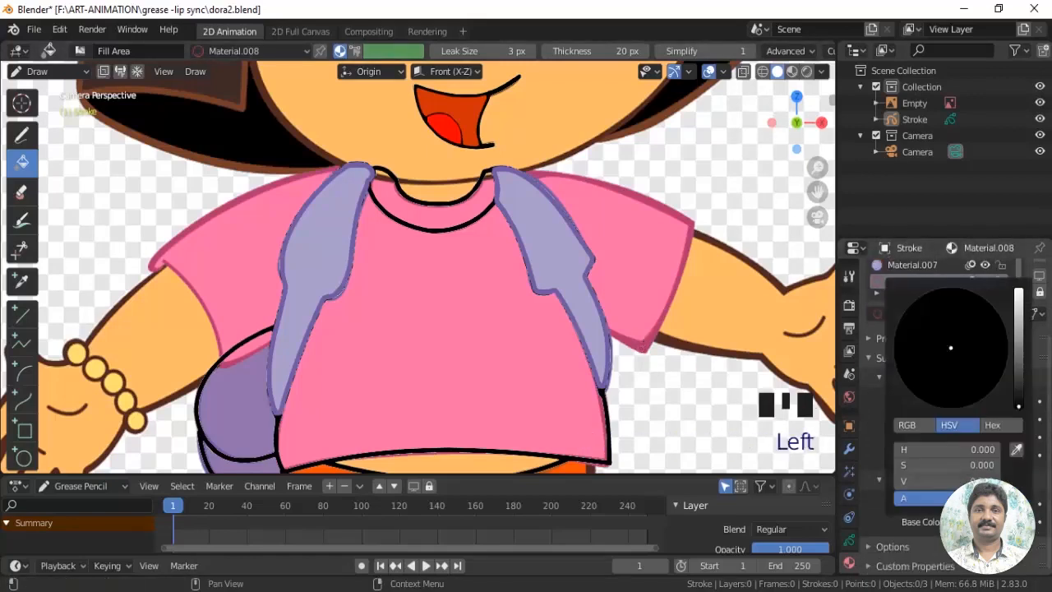
click(1016, 450)
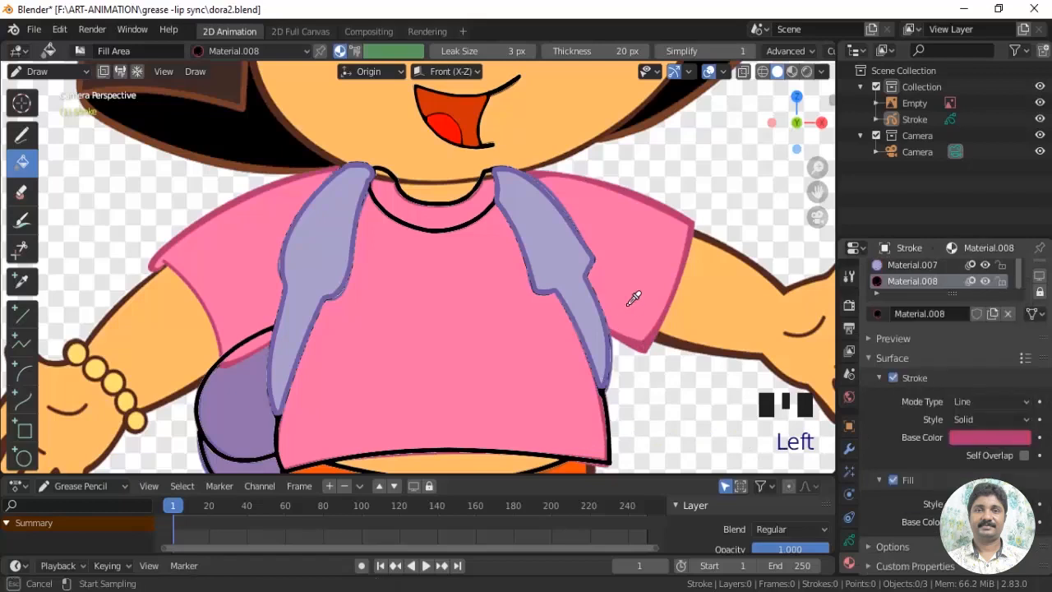
click(633, 298)
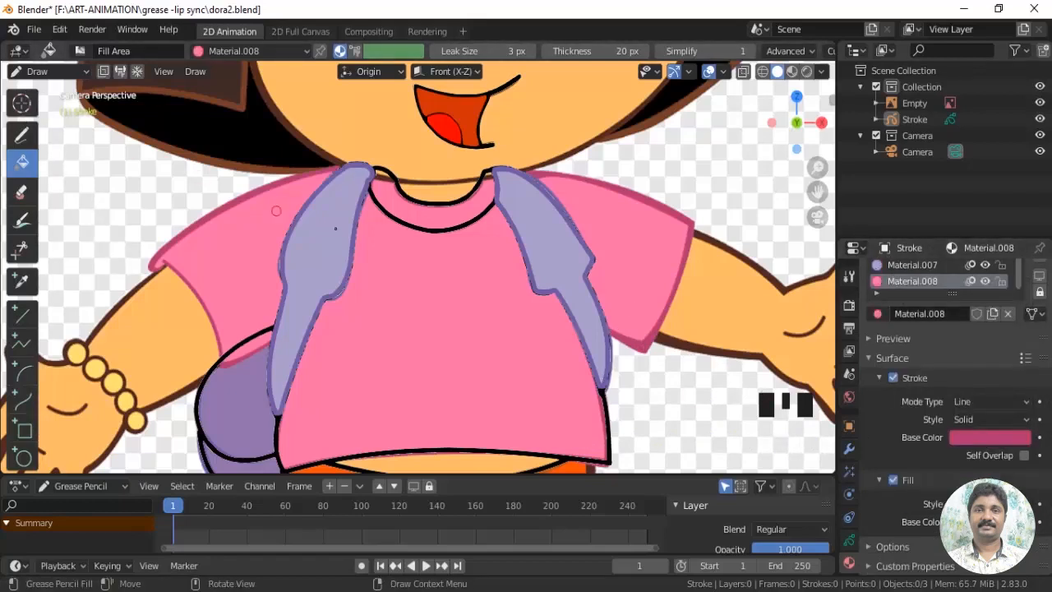
Hide the reference image, fill the shirt front and collar with Material.008, and compare the result against the reference
click(1039, 103)
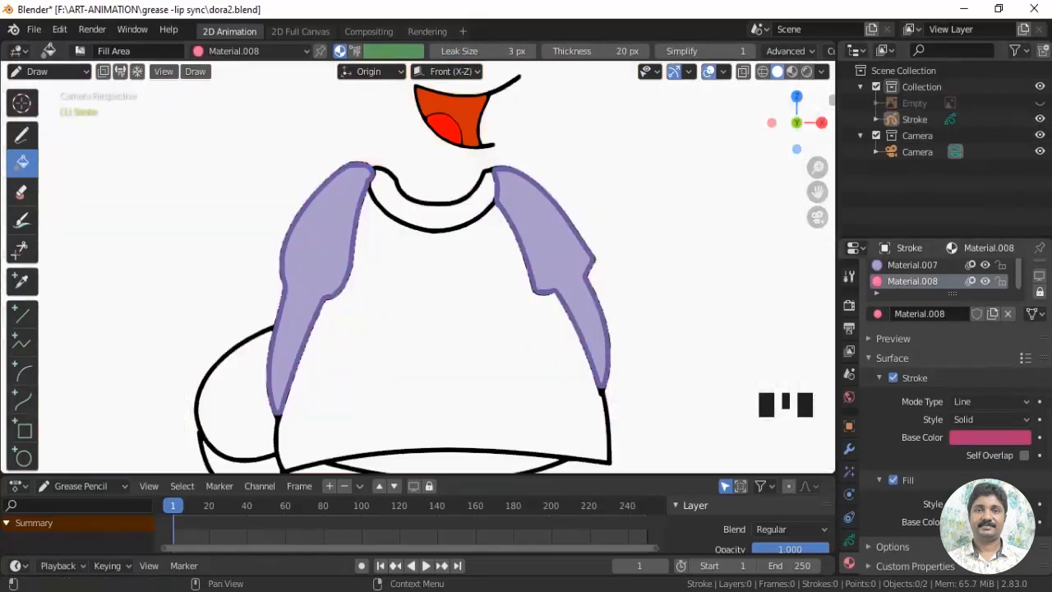
click(397, 356)
click(431, 201)
scroll(666, 377, down, 3)
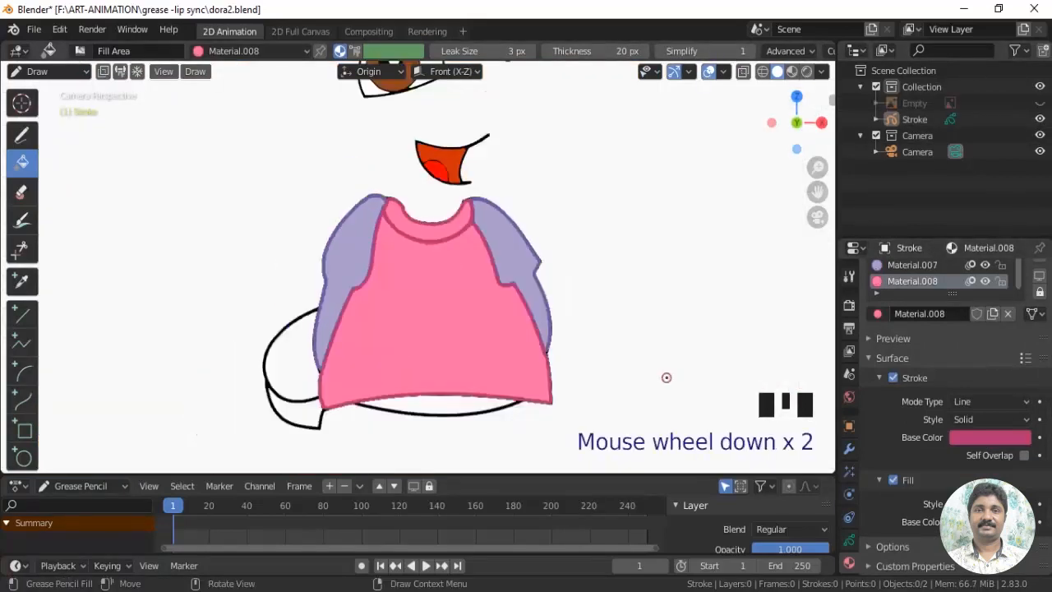
click(1040, 103)
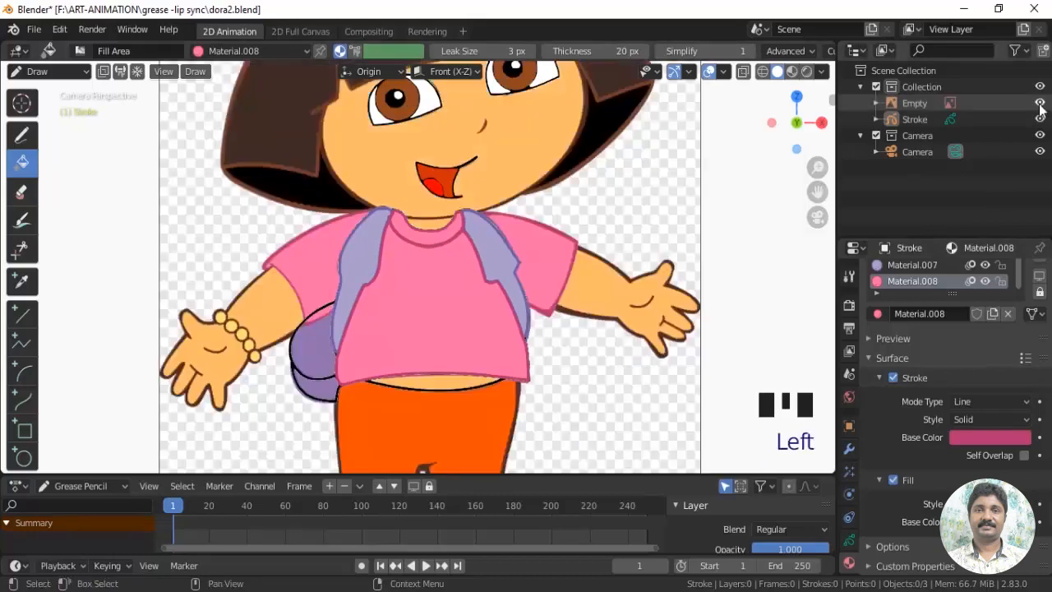
click(1041, 105)
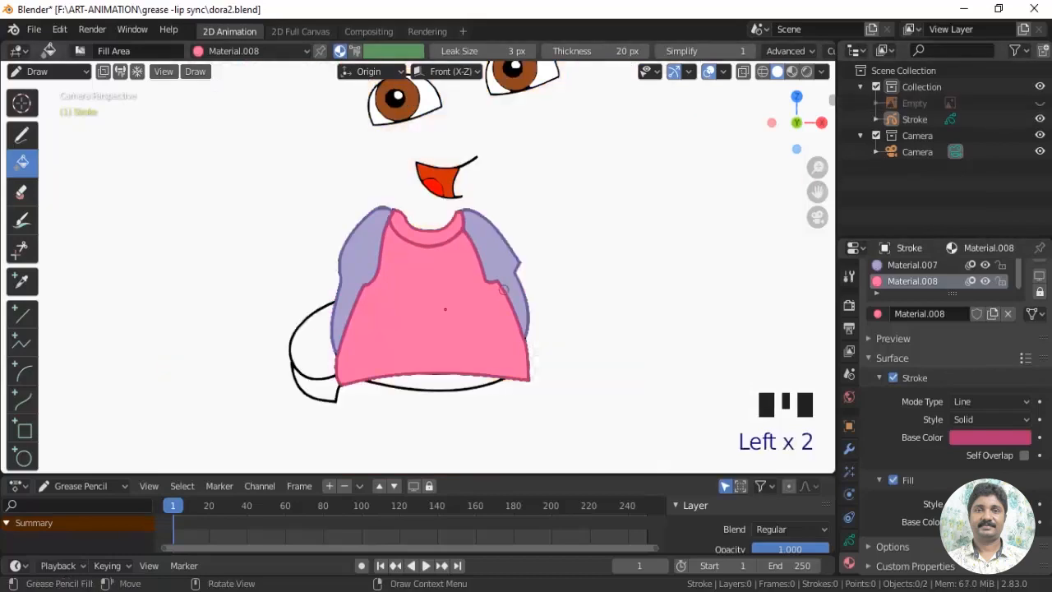
Add a new material, Material.009, for the backpack behind the shirt
scroll(390, 410, up, 3)
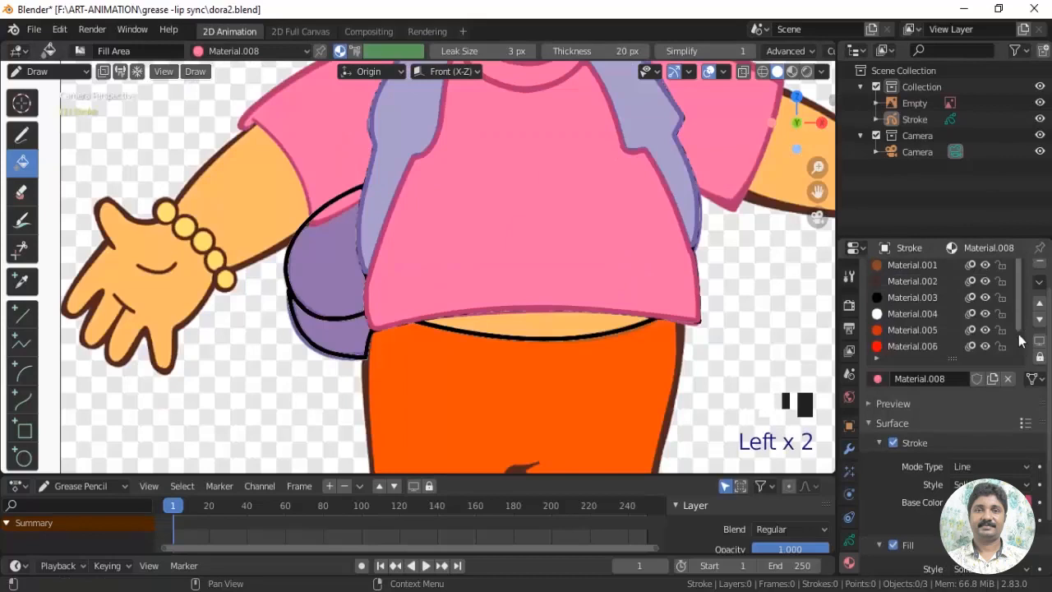
drag(1019, 333, 1021, 366)
click(1040, 264)
click(953, 406)
scroll(929, 458, down, 1)
scroll(929, 458, down, 1)
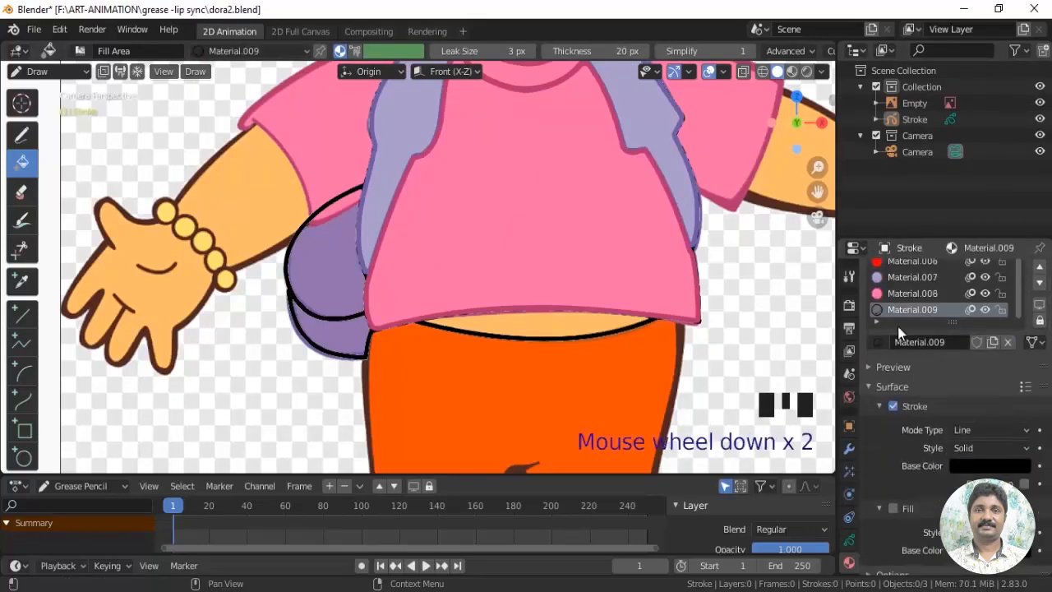
Hide the Stroke object and sample Material.009's stroke from the backpack outline and its enabled fill from the backpack's purple
click(1041, 121)
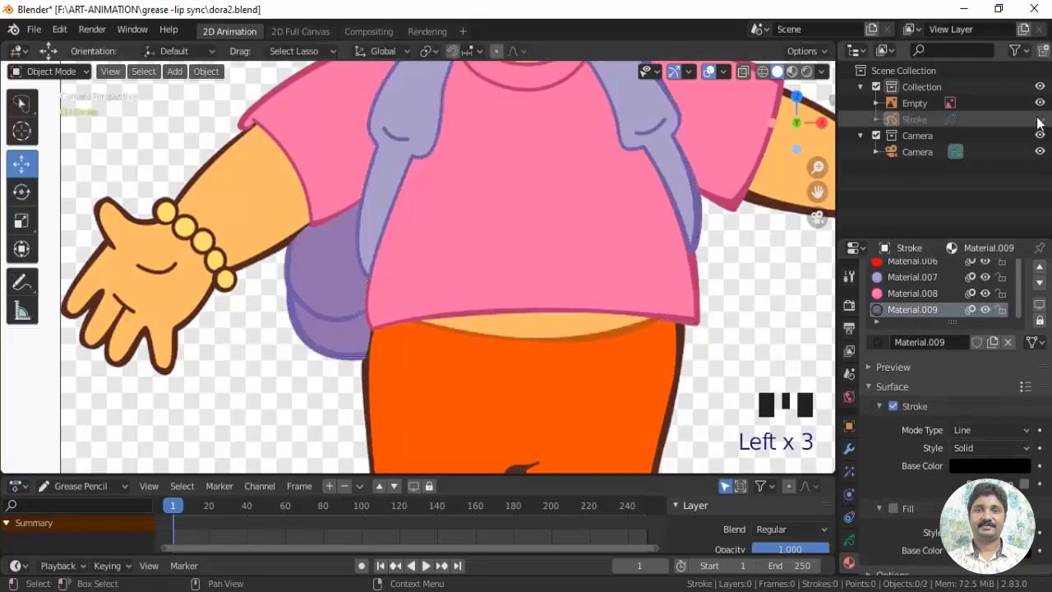
click(1011, 468)
click(1014, 390)
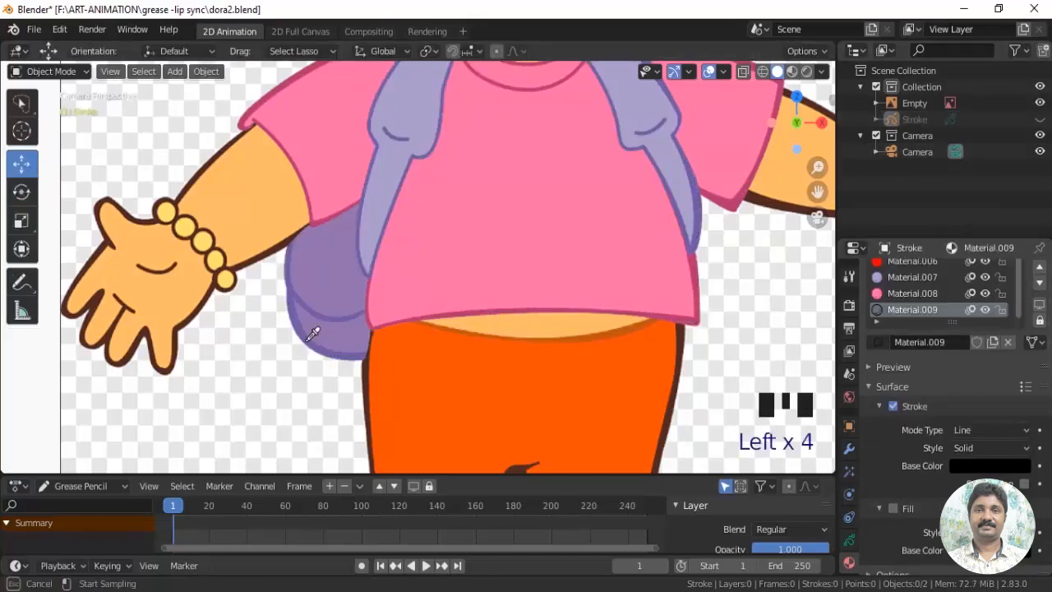
click(311, 335)
click(893, 508)
click(987, 550)
click(1016, 480)
click(334, 293)
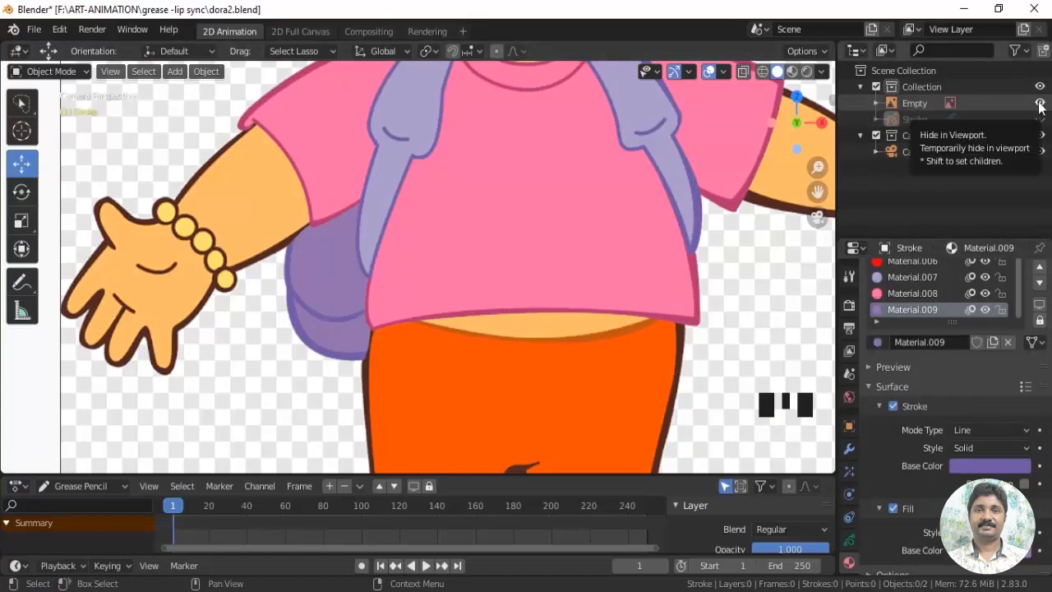
Hide the reference image, show the Stroke object again and fill both backpack sections with Material.009
click(1040, 104)
click(1040, 119)
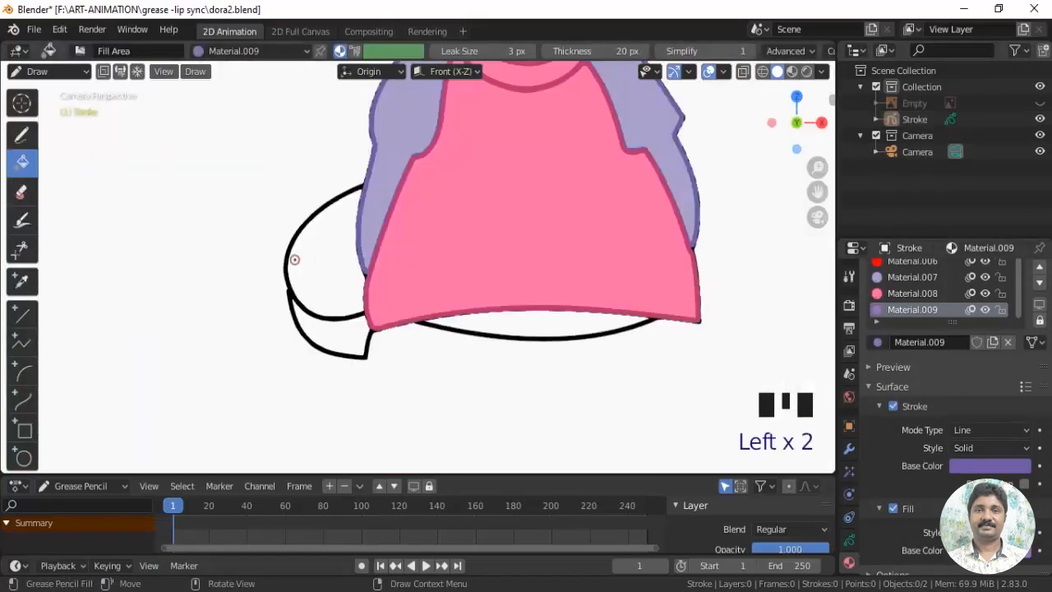
click(316, 275)
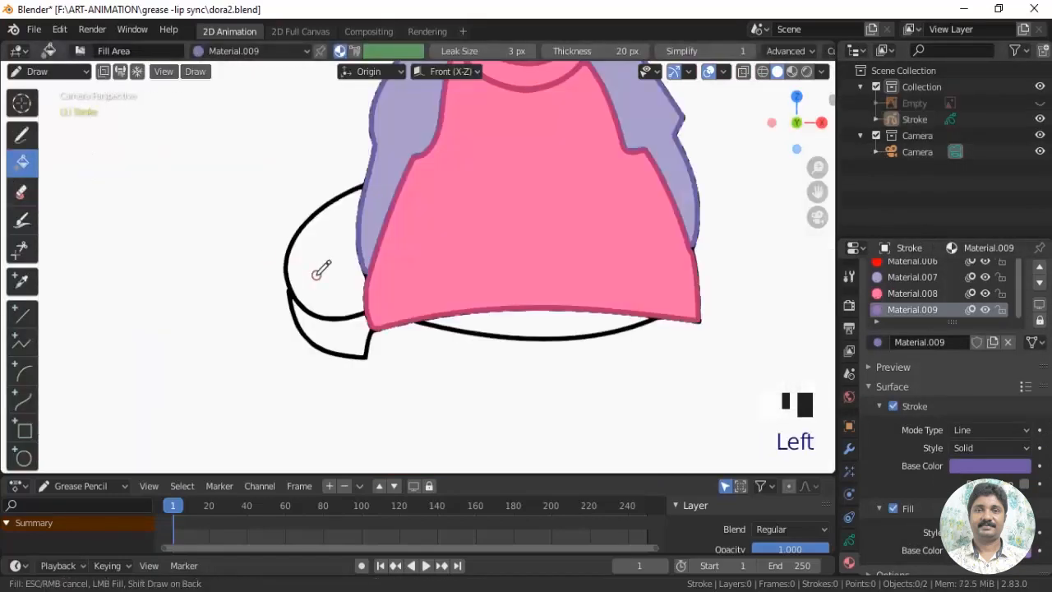
click(325, 343)
scroll(474, 340, down, 2)
Make the skin-colored Material active, hide the reference image and fill the waist strip below the shirt
drag(1049, 361, 1048, 314)
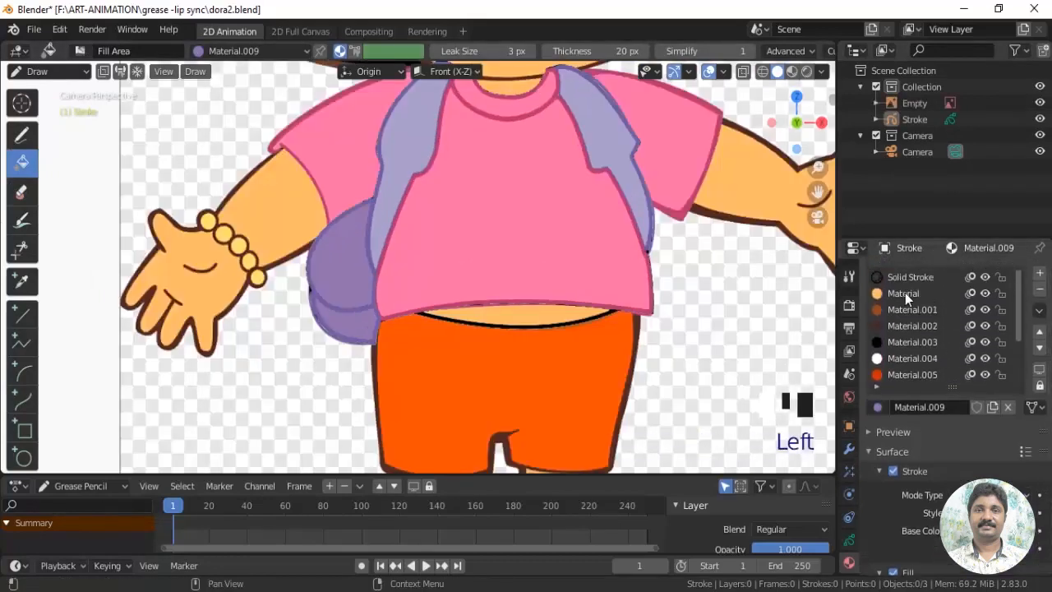
click(905, 293)
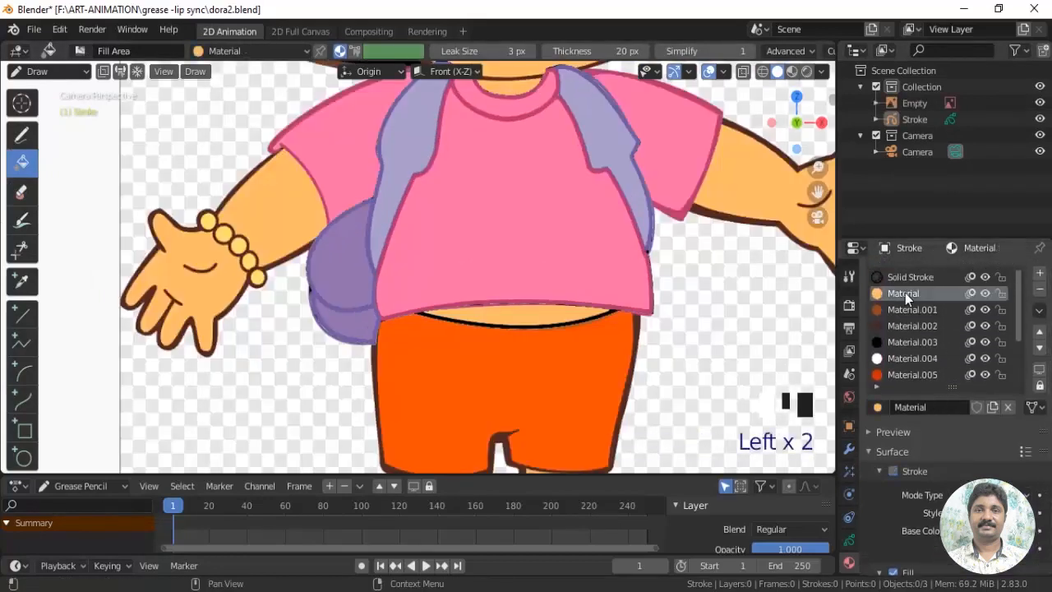
click(1040, 104)
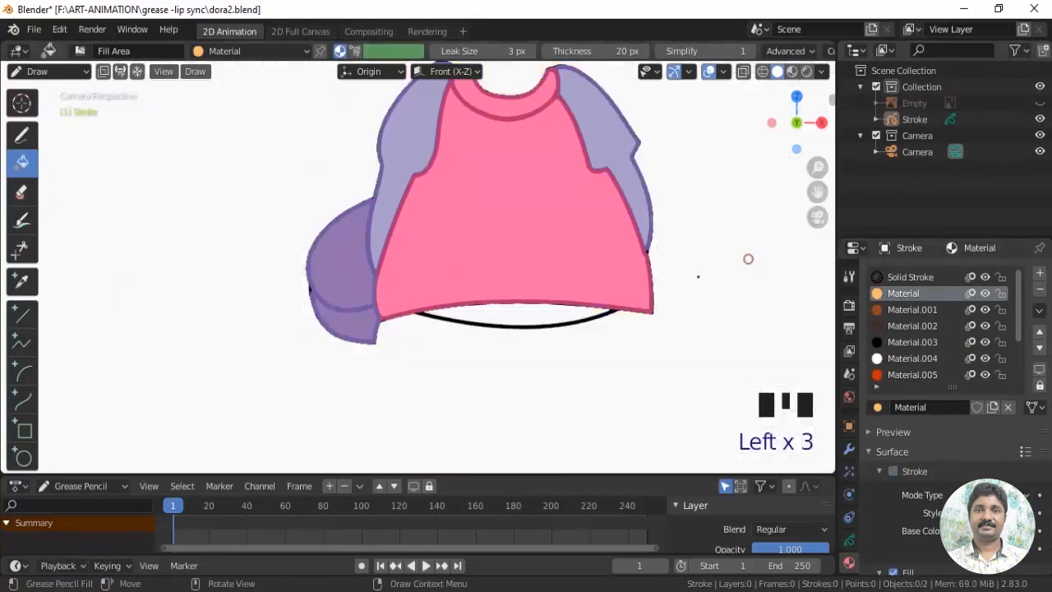
click(521, 313)
Make the head layer visible again and inspect the neck opening between the chin and the shirt collar
click(986, 425)
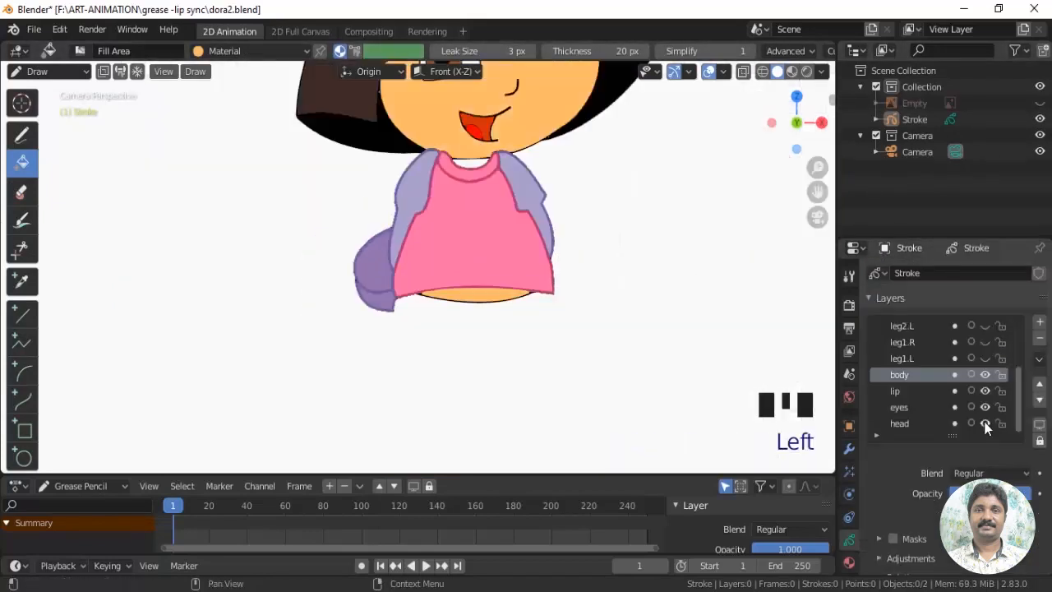
scroll(500, 268, up, 2)
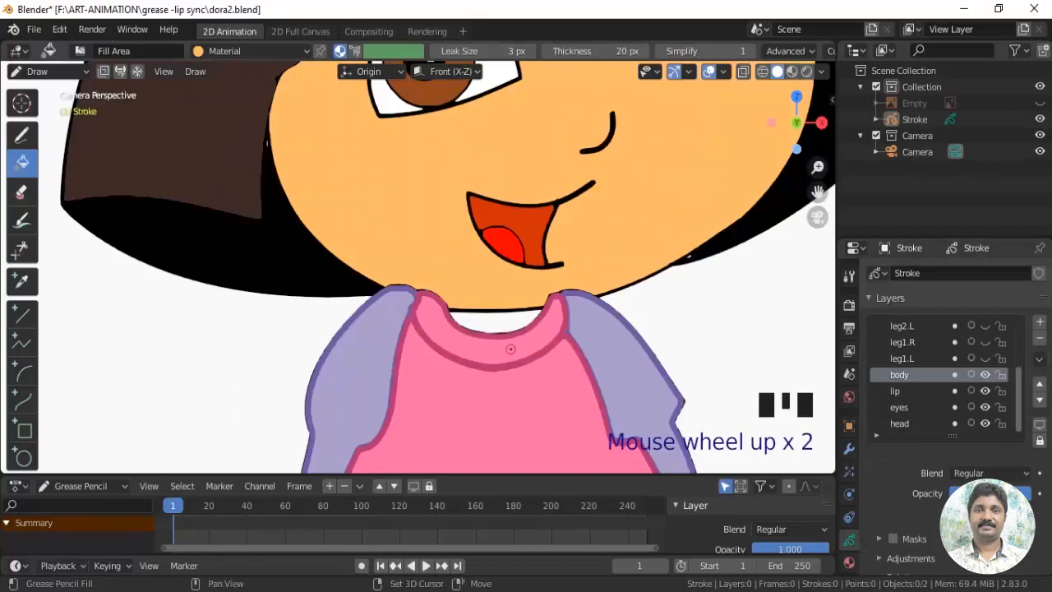
shift+middle_drag(502, 323, 502, 271)
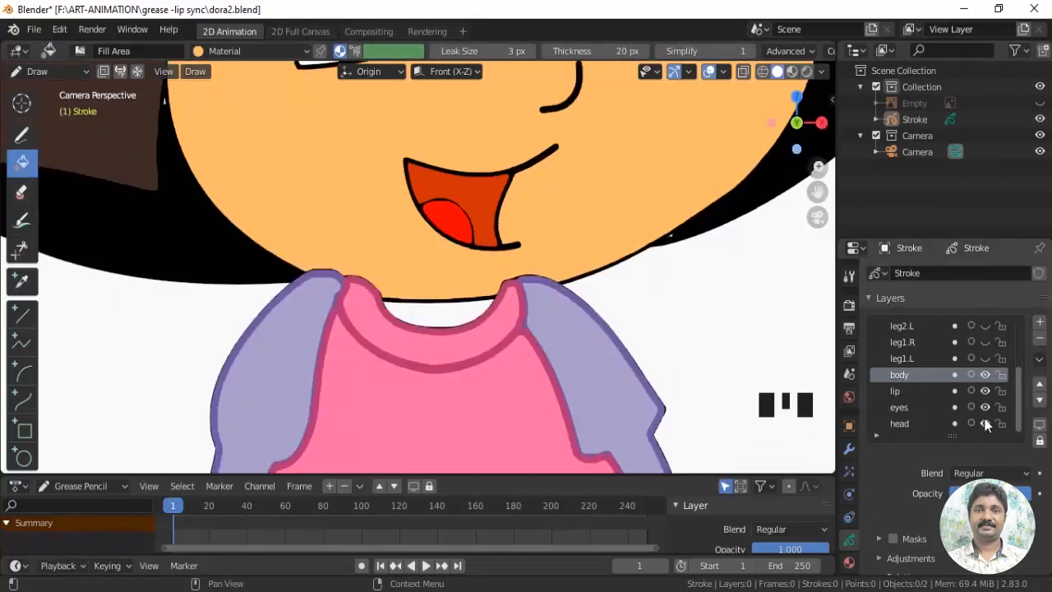
Hide the head layer and draw a Solid Stroke arc that closes the neck opening between the collar's two ends
click(985, 424)
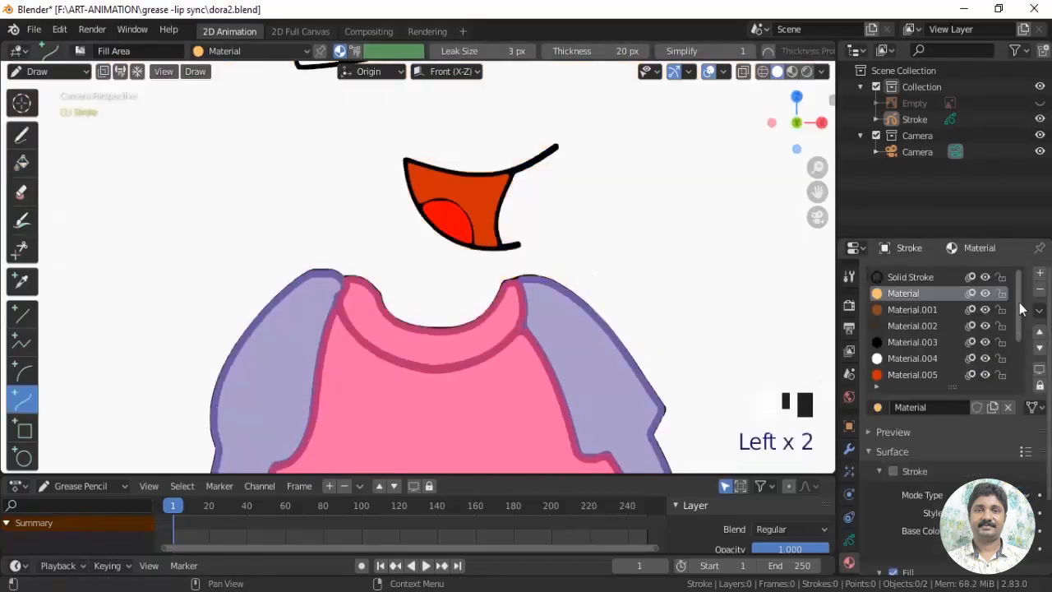
click(910, 277)
mouse_move(342, 272)
mouse_down()
mouse_move(515, 277)
mouse_move(478, 223)
mouse_move(481, 209)
mouse_up()
key(Return)
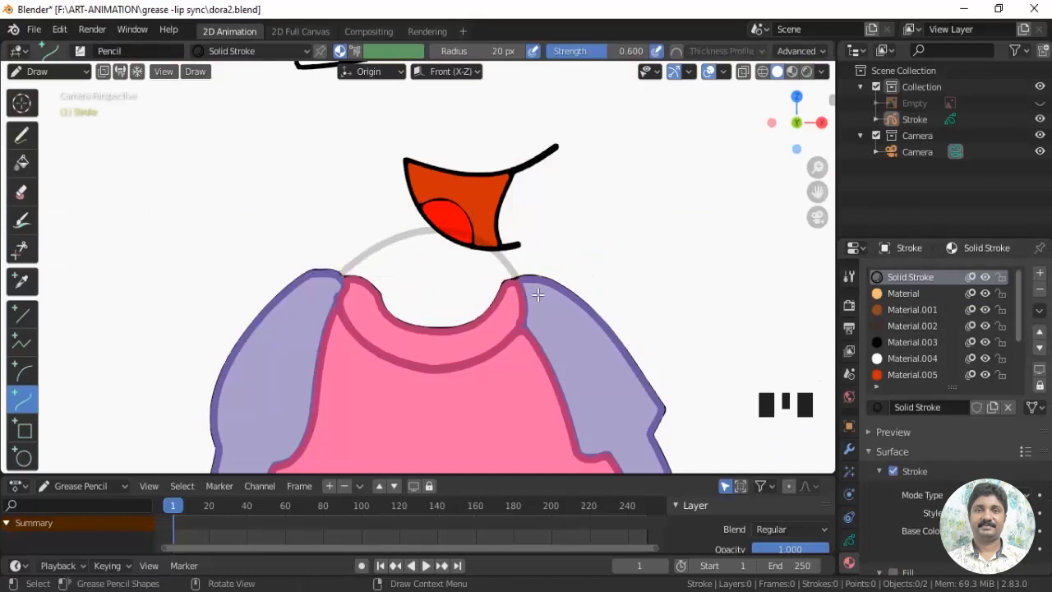
Fill the closed neck area with the skin-colored Material and make the head layer visible again
click(901, 294)
scroll(946, 346, down, 2)
click(22, 162)
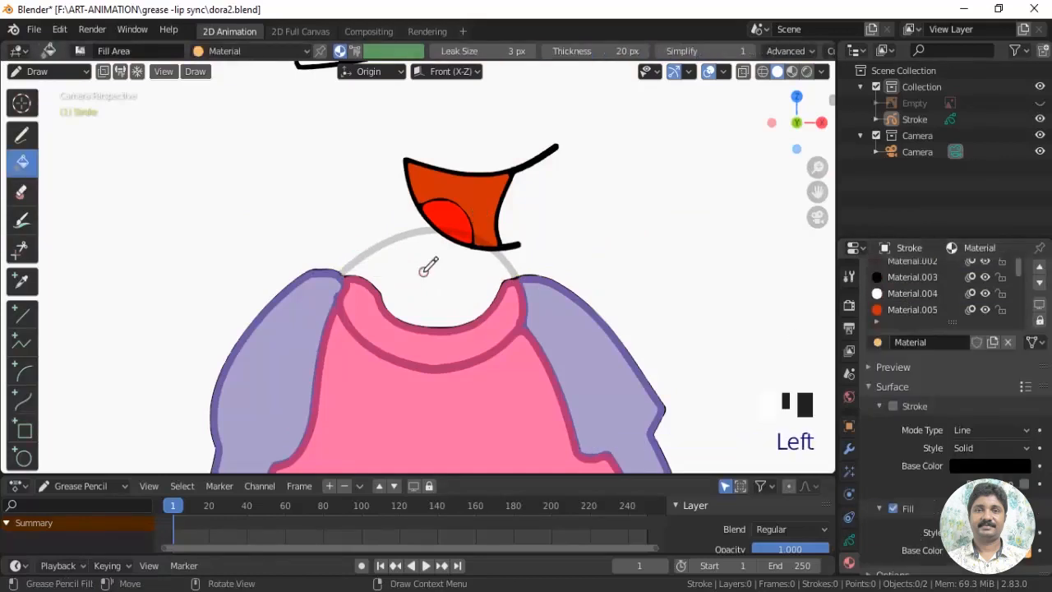
click(425, 265)
click(849, 540)
click(986, 423)
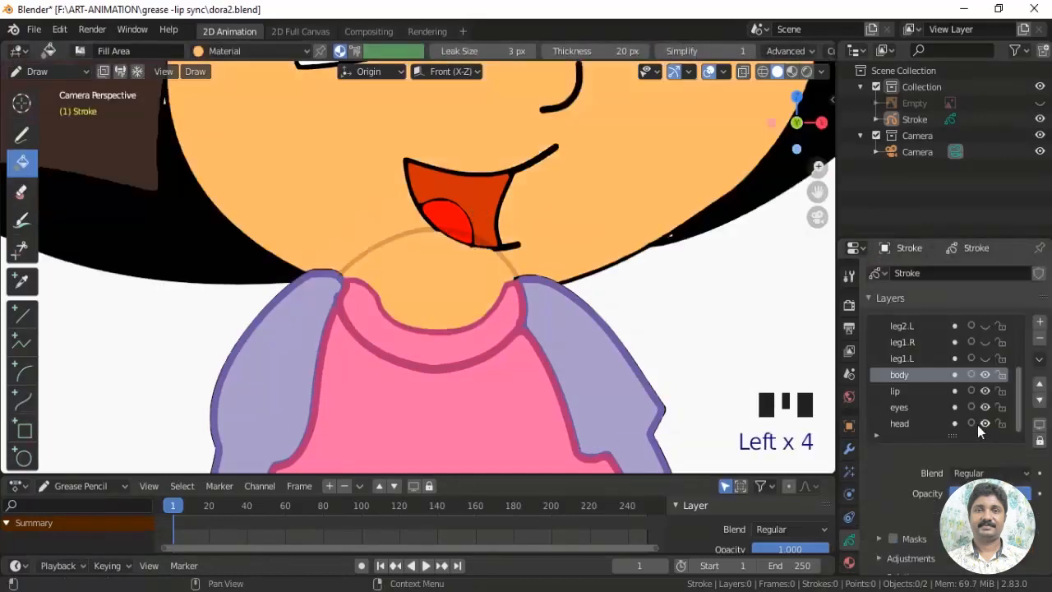
scroll(670, 309, down, 4)
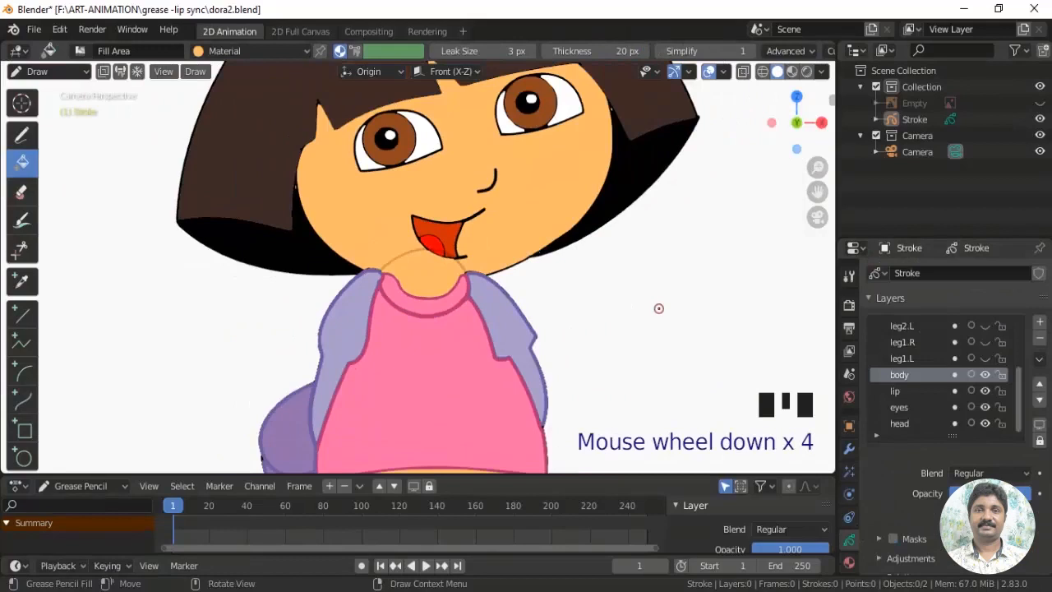
Move the head layer up in the layer stack so it sits directly above the body layer
click(900, 423)
click(1041, 385)
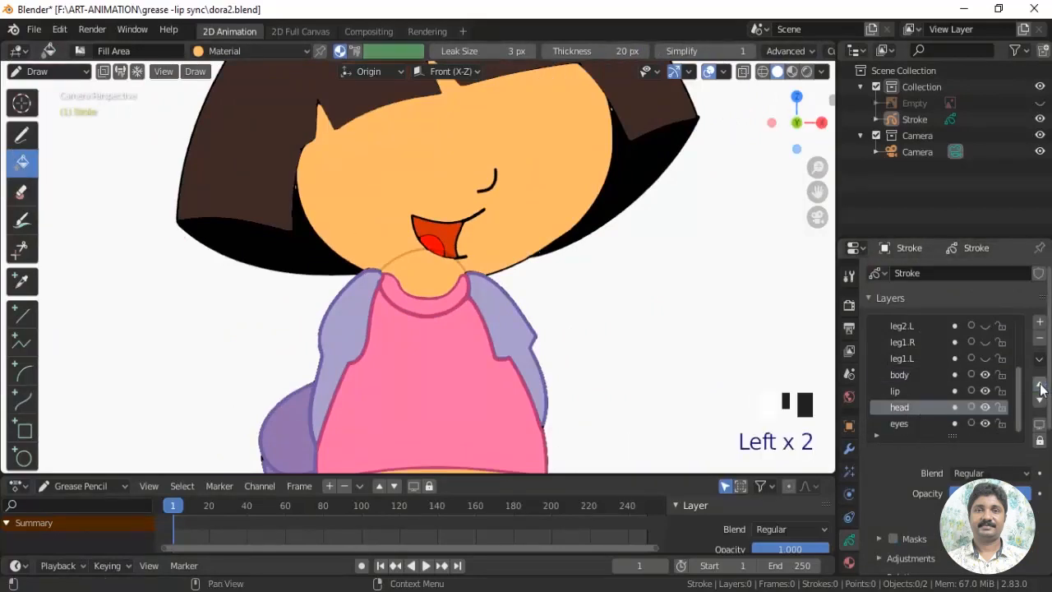
click(1041, 386)
click(1041, 385)
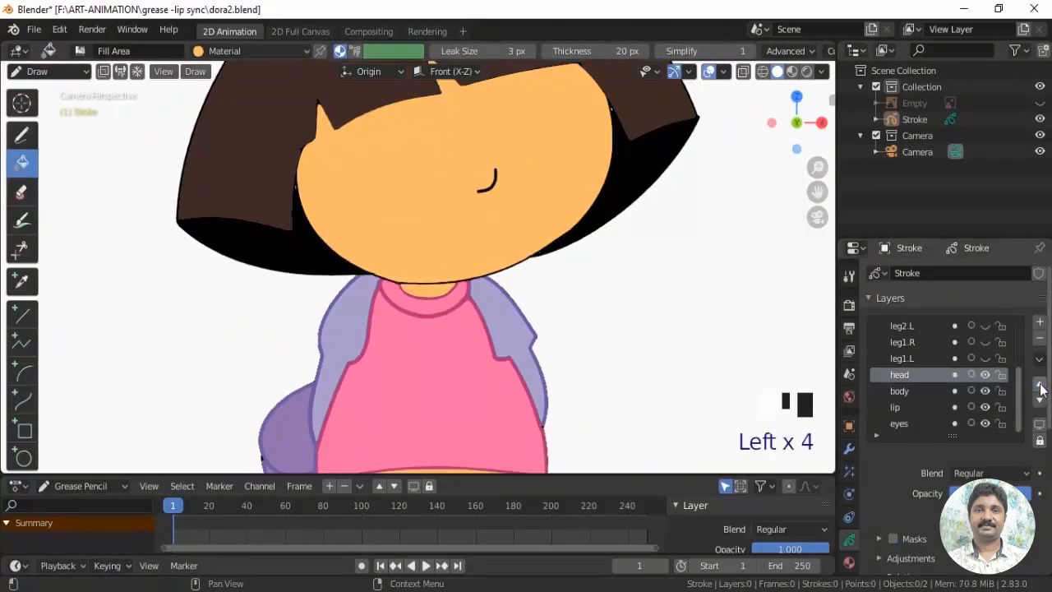
Move the eyes layer up in the stack so it sits directly above the head layer
click(900, 423)
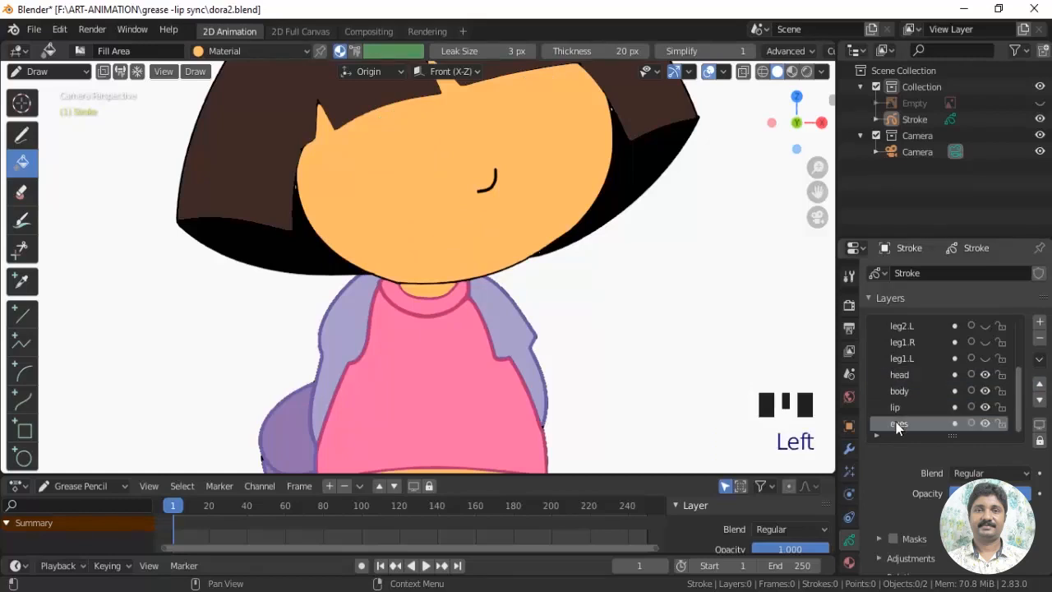
click(1041, 386)
click(1041, 386)
click(1041, 386)
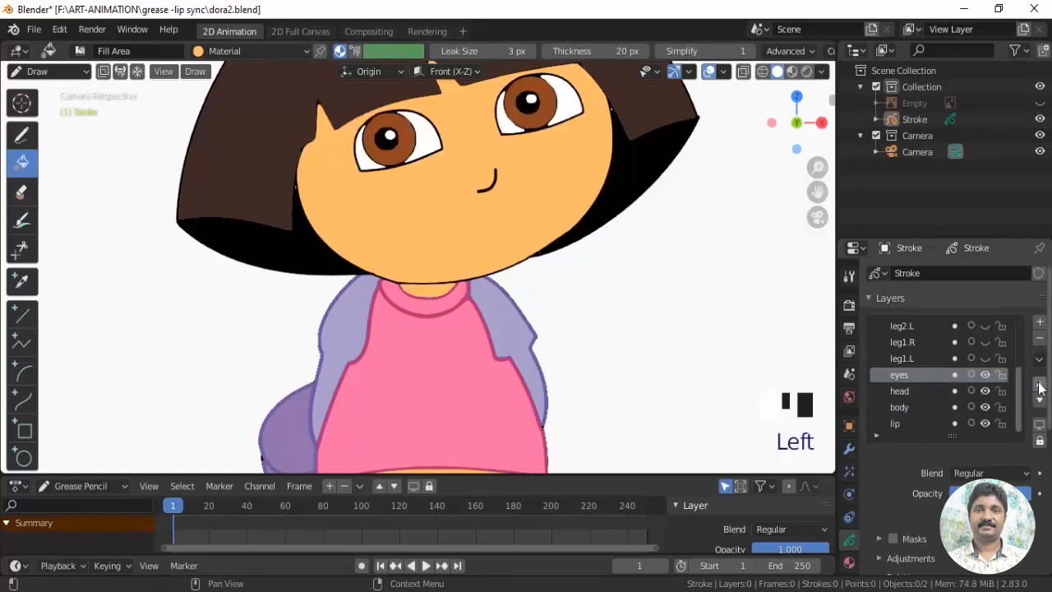
Move the lip layer up in the stack so it sits directly above the eyes layer
click(895, 423)
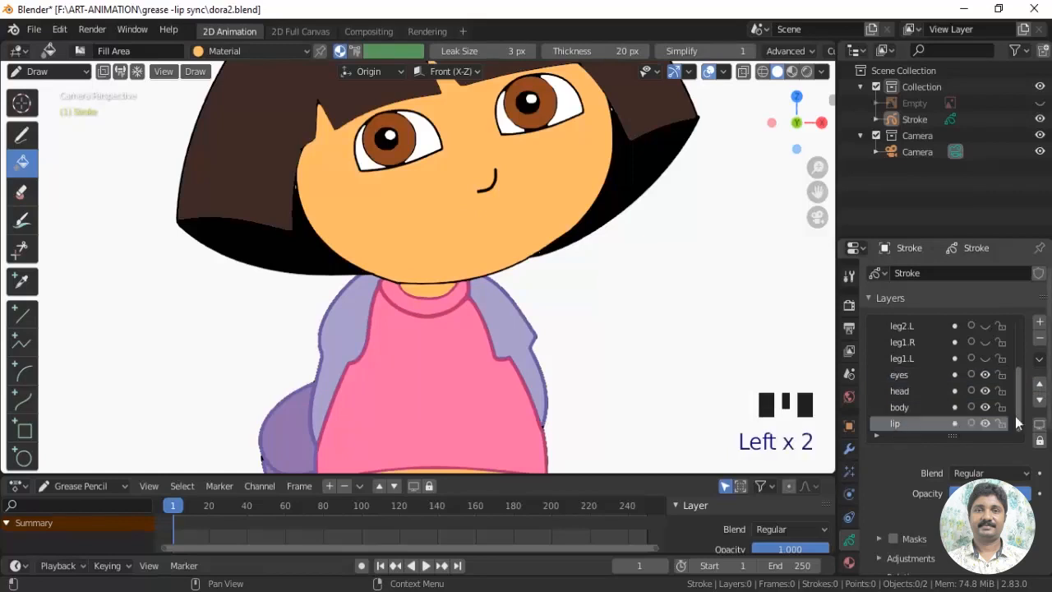
click(1041, 386)
scroll(568, 347, down, 3)
scroll(569, 356, up, 1)
Make leg1.L the active, visible layer and show the reference image again
click(850, 540)
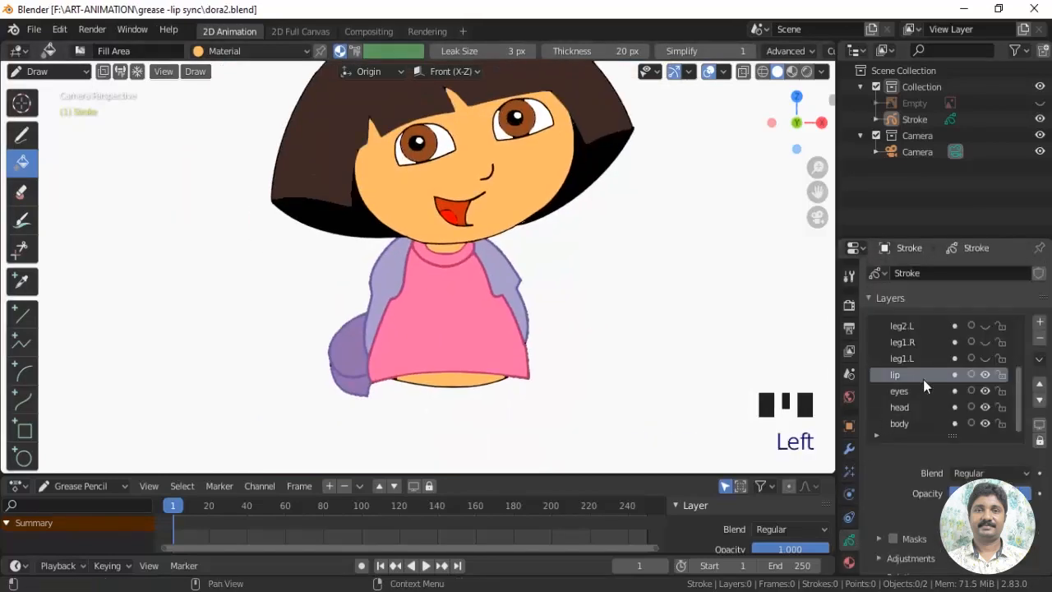
scroll(923, 379, up, 3)
click(925, 406)
click(986, 409)
scroll(597, 367, down, 2)
shift+middle_drag(597, 367, 446, 286)
click(1040, 103)
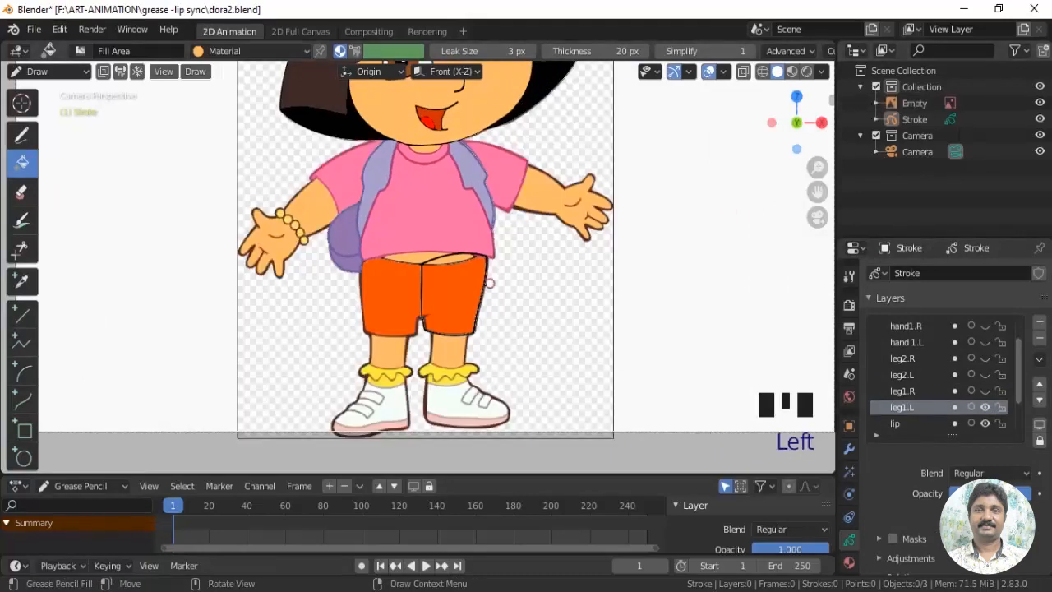
Make the red Material.006 active for the shorts and hide the reference image
scroll(653, 356, up, 1)
click(851, 561)
click(851, 563)
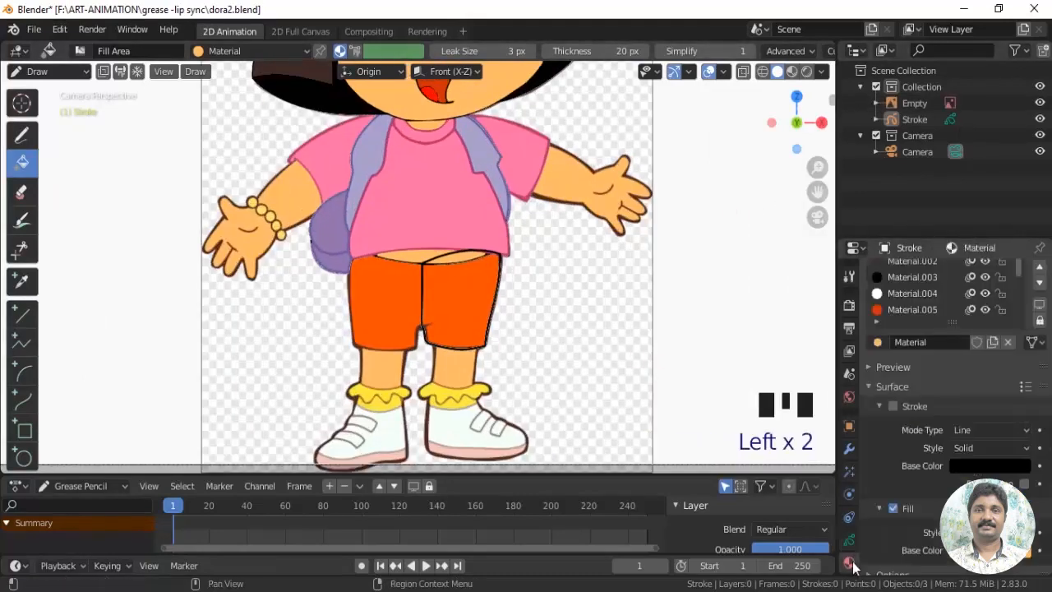
scroll(581, 348, up, 2)
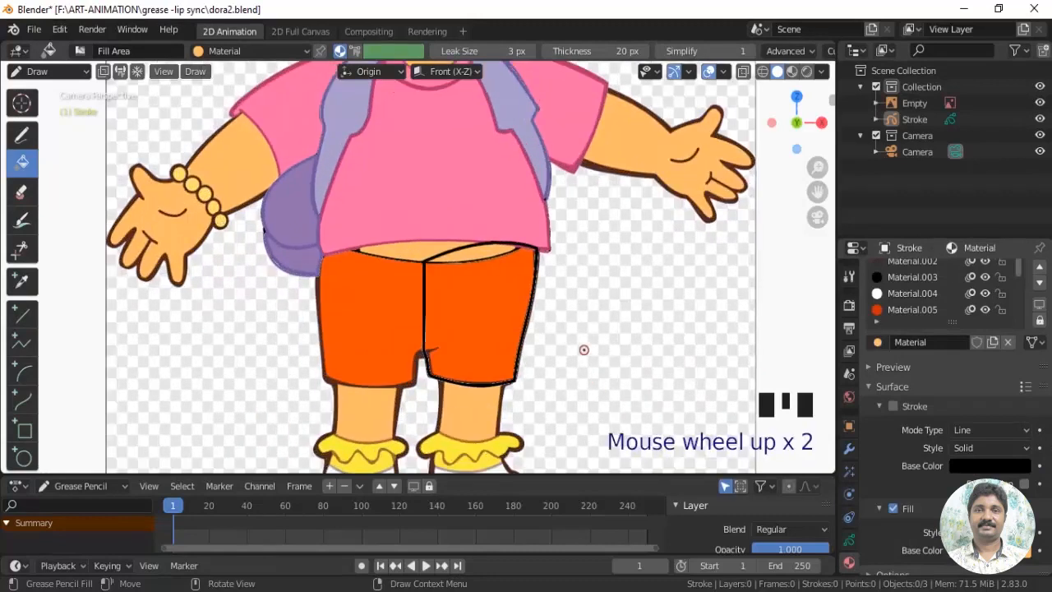
shift+middle_drag(581, 348, 569, 308)
click(851, 540)
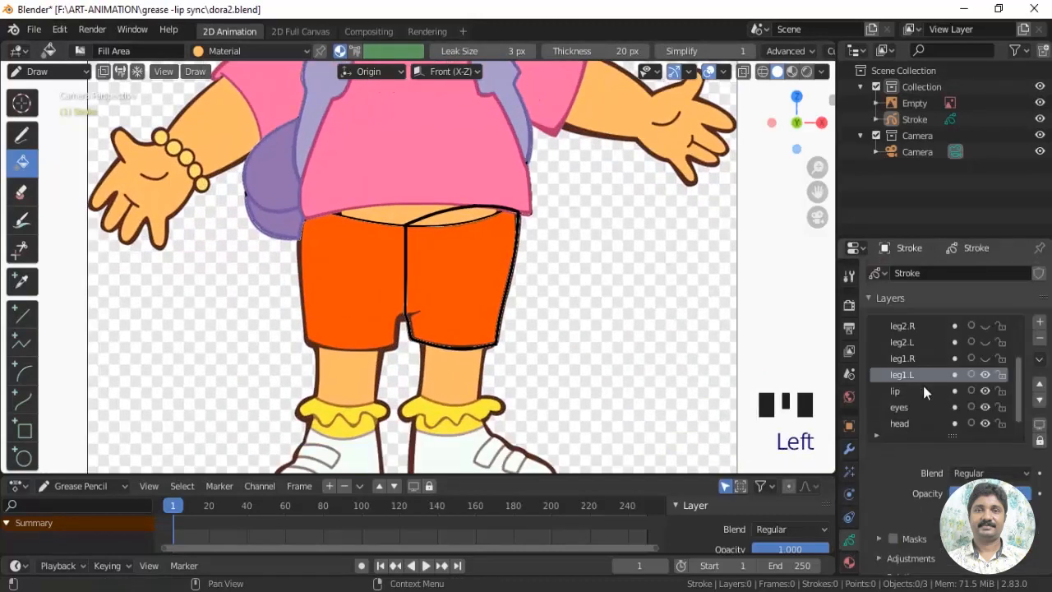
click(849, 564)
click(903, 310)
scroll(907, 301, down, 2)
click(911, 294)
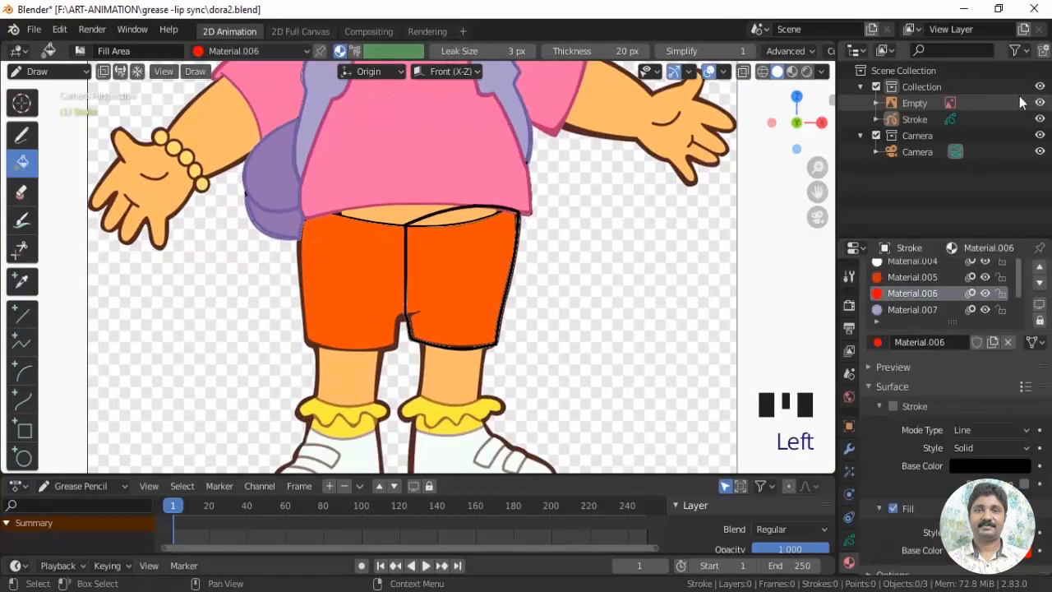
click(1040, 105)
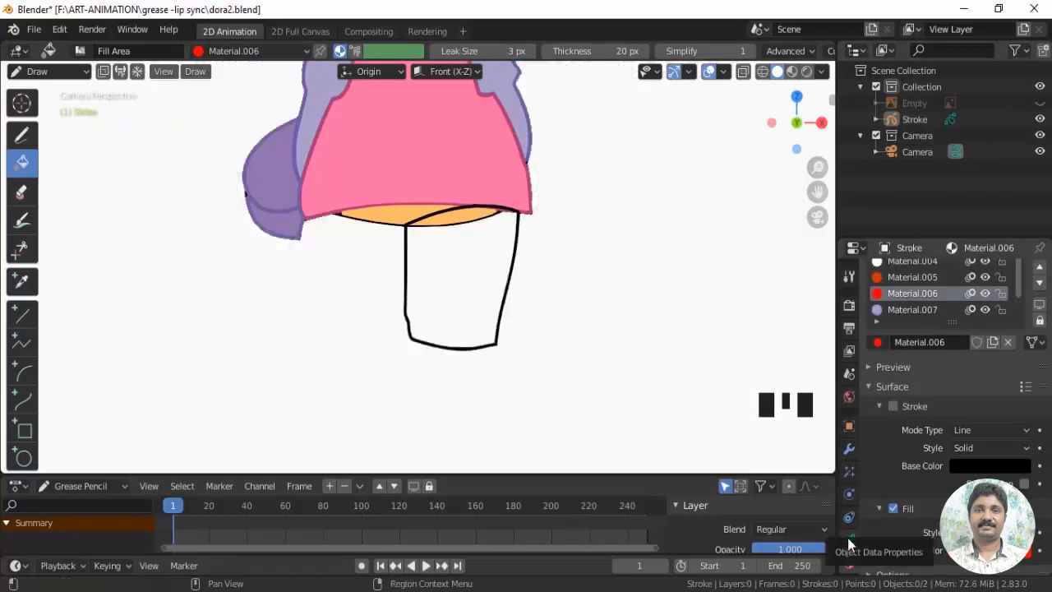
Hide the body layer and fill the leg1.L half of the shorts with Material.006
click(848, 540)
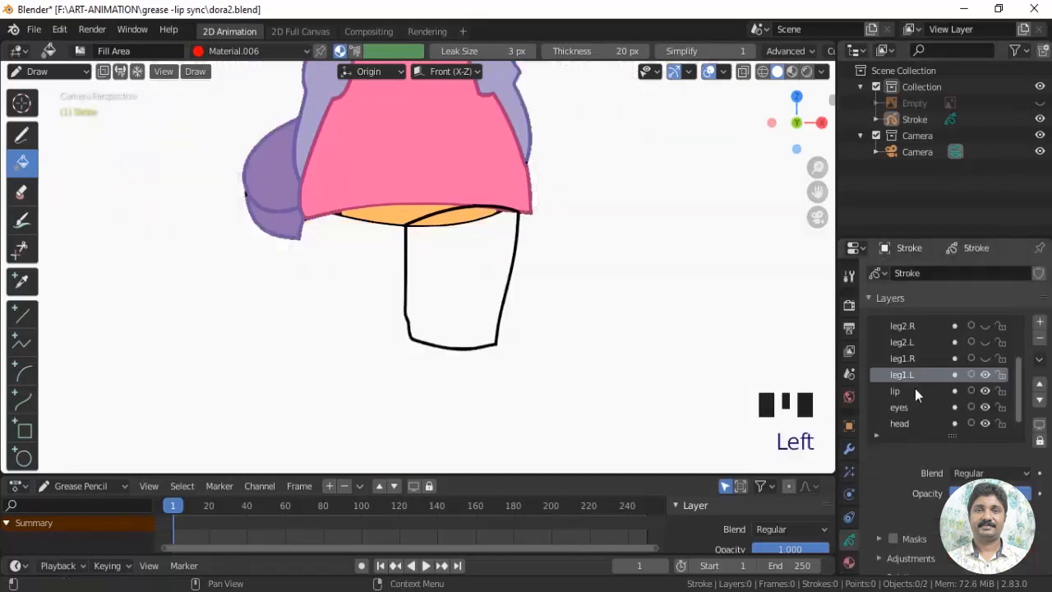
scroll(921, 407, down, 1)
click(986, 424)
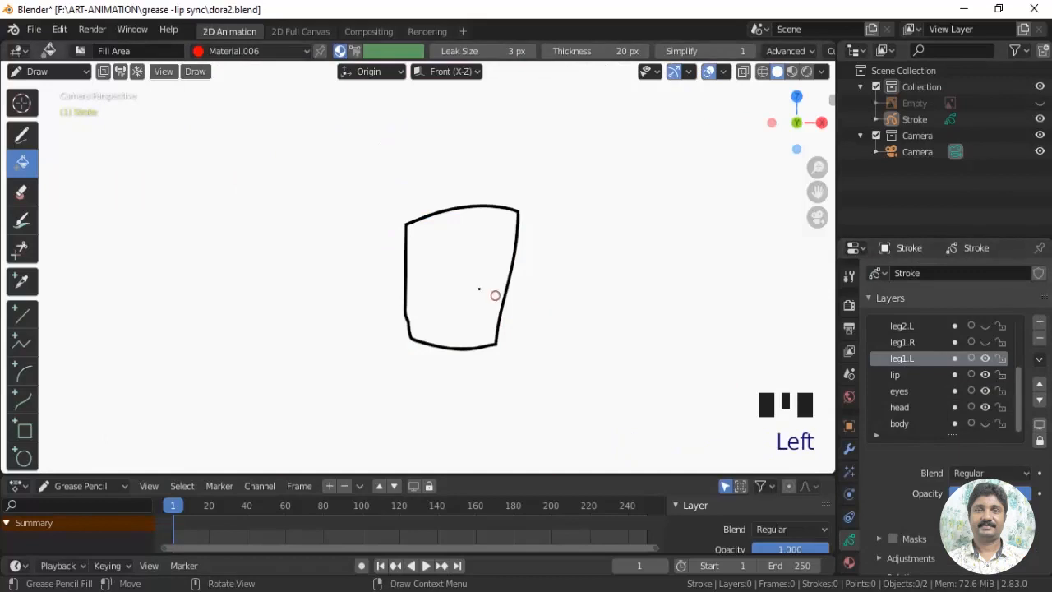
click(456, 276)
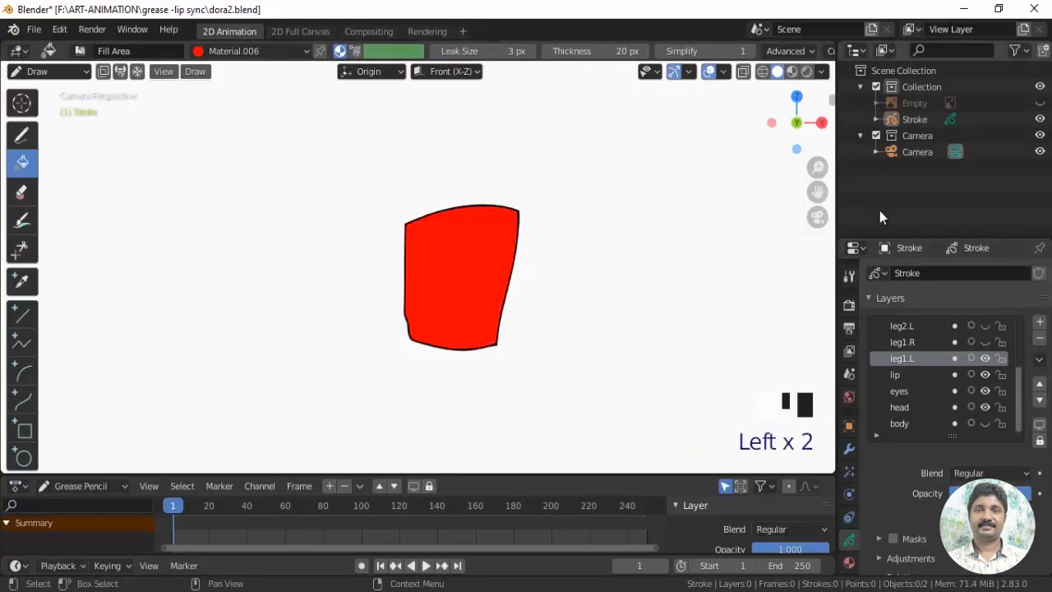
Make leg1.R the active, visible layer and fill its half of the shorts with Material.006
scroll(912, 374, up, 1)
click(908, 359)
click(986, 374)
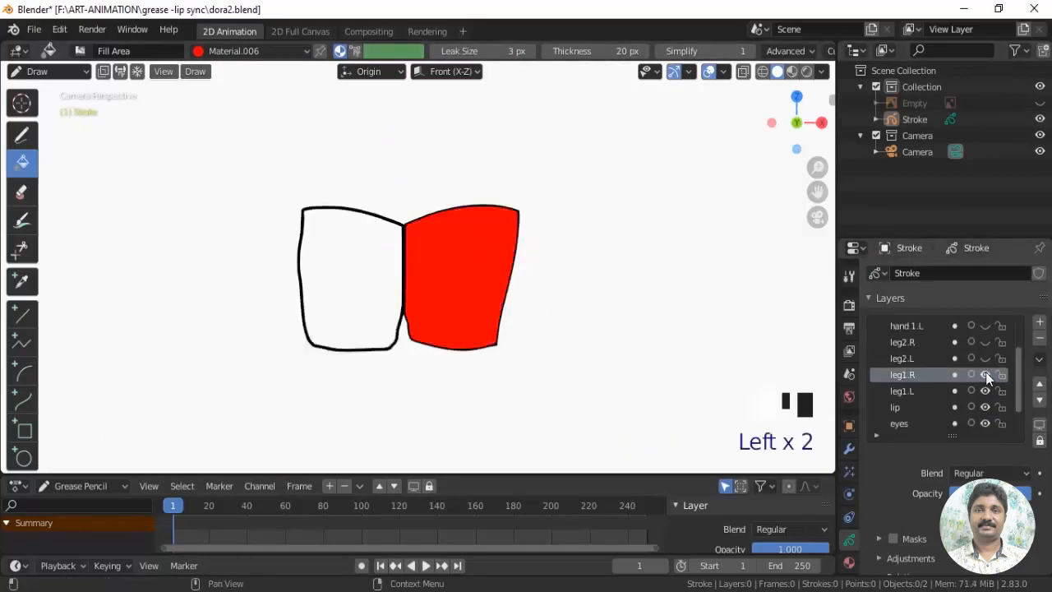
click(361, 278)
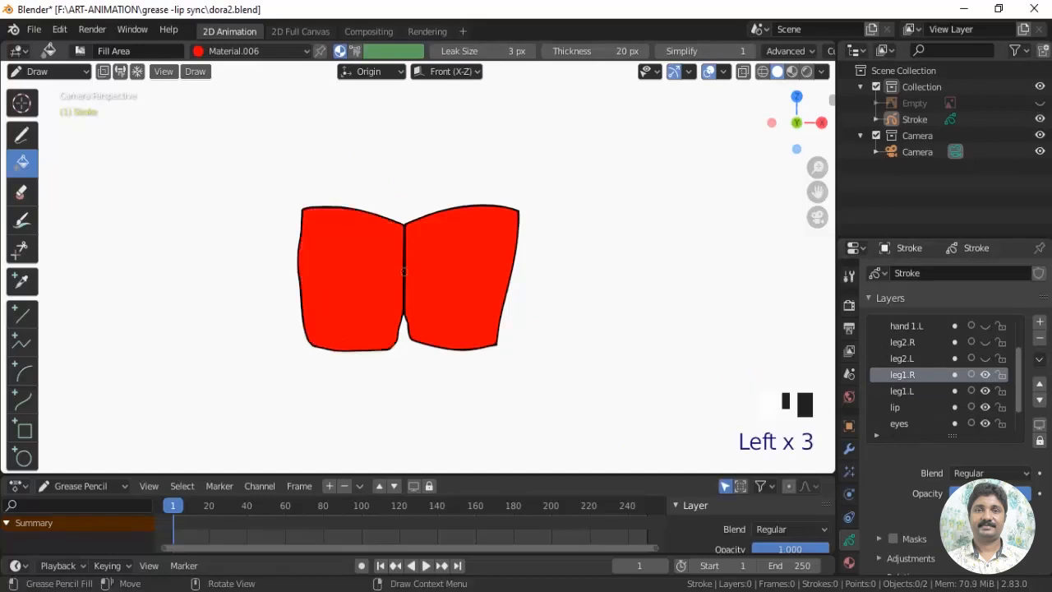
Hide the leg1.R layer and switch the Stroke object to Edit Mode at the inner edge of leg1.L
scroll(564, 339, up, 3)
shift+middle_drag(612, 265, 700, 263)
scroll(682, 304, up, 1)
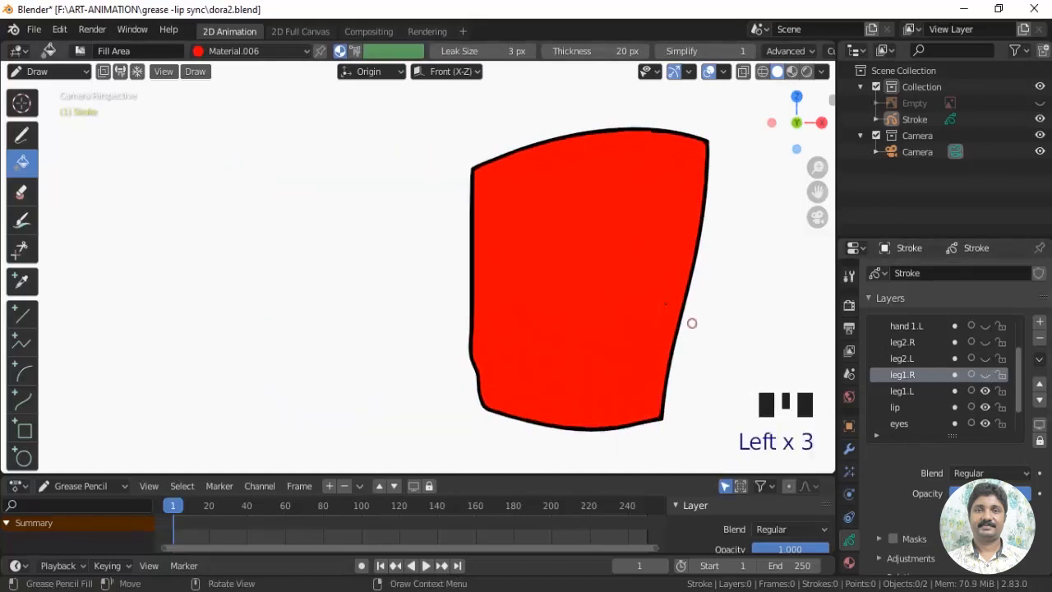
scroll(505, 238, up, 2)
shift+middle_drag(483, 260, 359, 238)
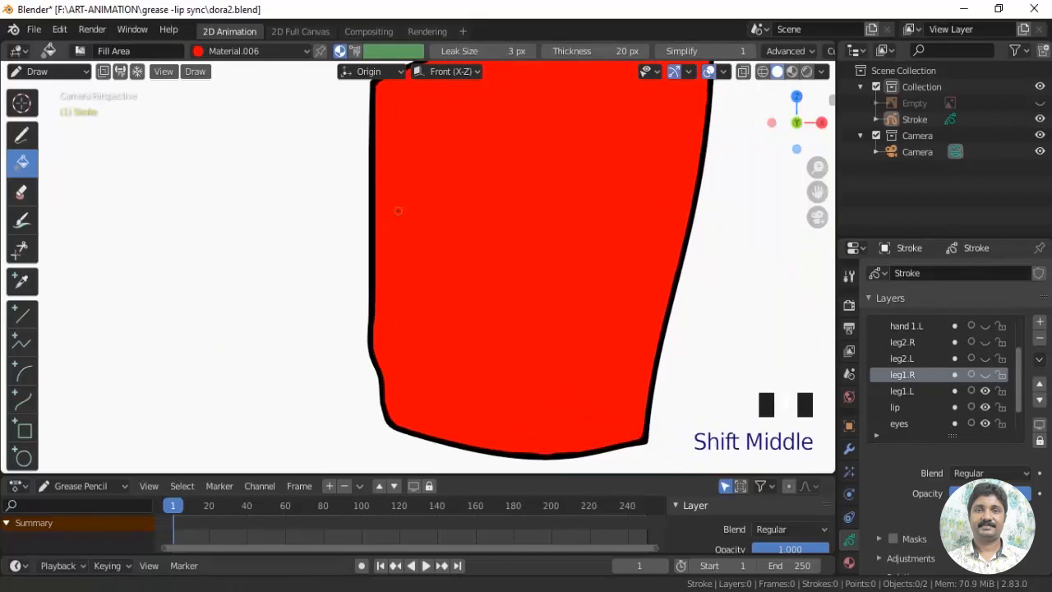
click(47, 73)
click(51, 108)
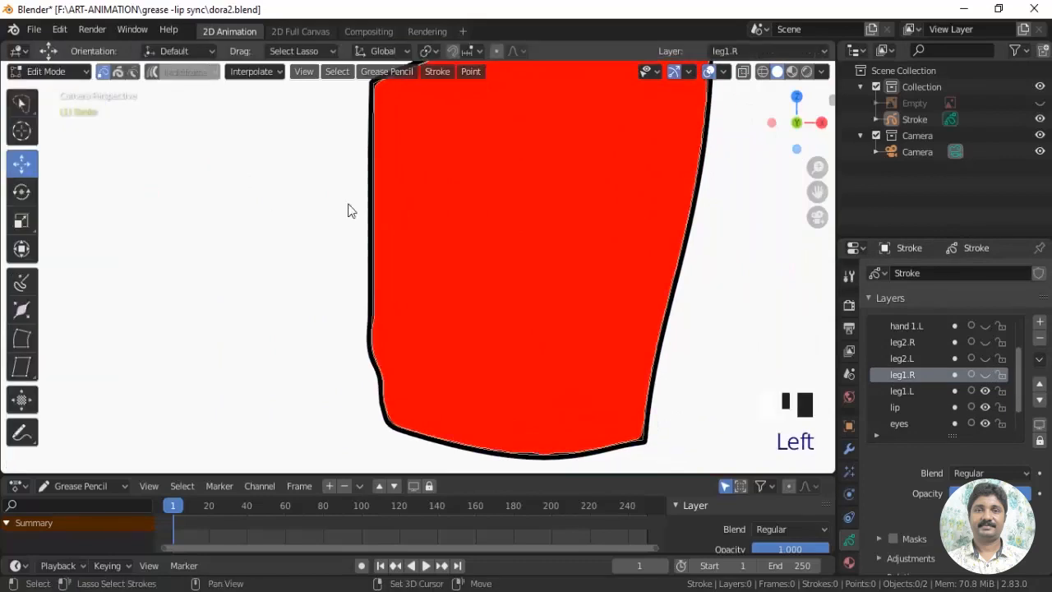
Grow a point selection along the straight inner edge of the leg1.L outline and delete those points
key(ctrl+KP_Add)
key(ctrl+KP_Add)
key(ctrl+KP_Add)
key(ctrl+KP_Add)
key(ctrl+KP_Add)
key(ctrl+KP_Add)
key(ctrl+KP_Add)
key(ctrl+KP_Add)
key(ctrl+KP_Add)
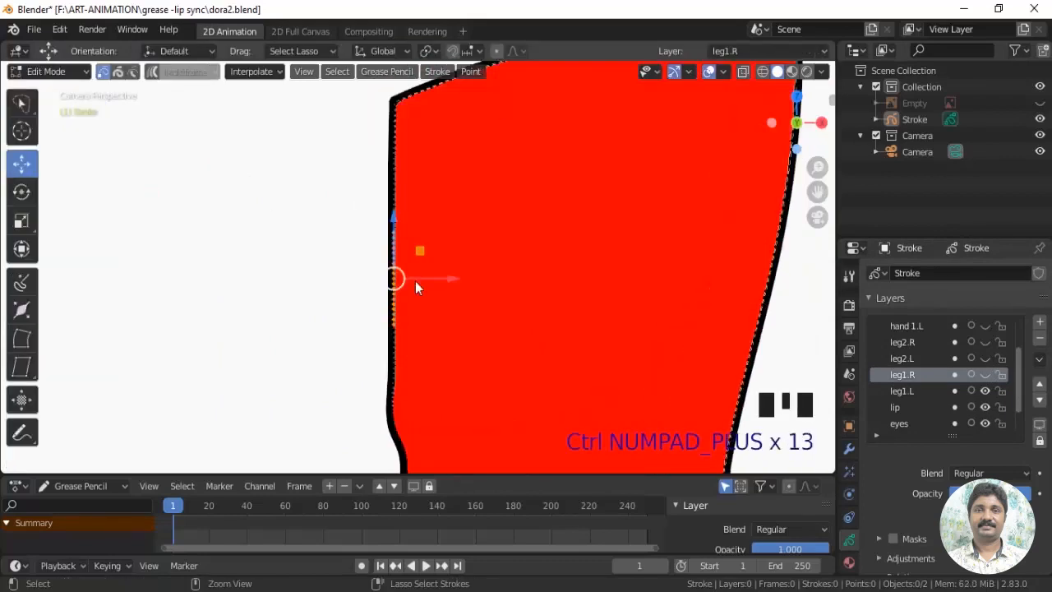
key(ctrl+KP_Add)
key(ctrl+KP_Add)
key(ctrl+KP_Add)
key(ctrl+KP_Add)
key(ctrl+KP_Add)
key(ctrl+KP_Add)
key(ctrl+KP_Add)
key(ctrl+KP_Add)
key(ctrl+KP_Add)
key(ctrl+KP_Add)
key(ctrl+KP_Add)
key(ctrl+KP_Add)
key(ctrl+KP_Add)
key(ctrl+KP_Add)
key(ctrl+KP_Add)
key(ctrl+KP_Add)
key(ctrl+KP_Add)
key(ctrl+KP_Add)
key(ctrl+KP_Add)
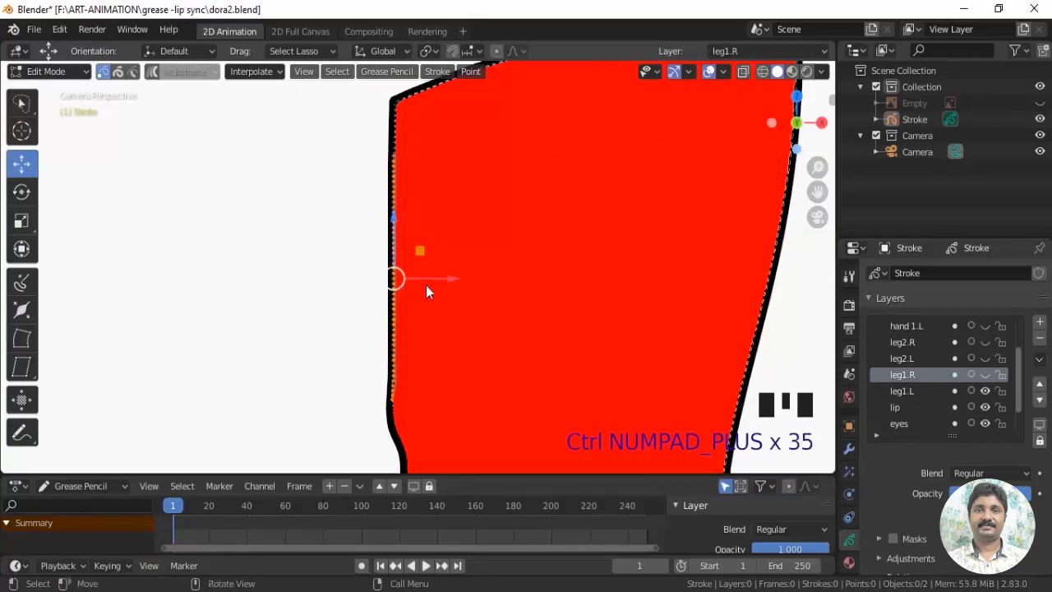
key(Delete)
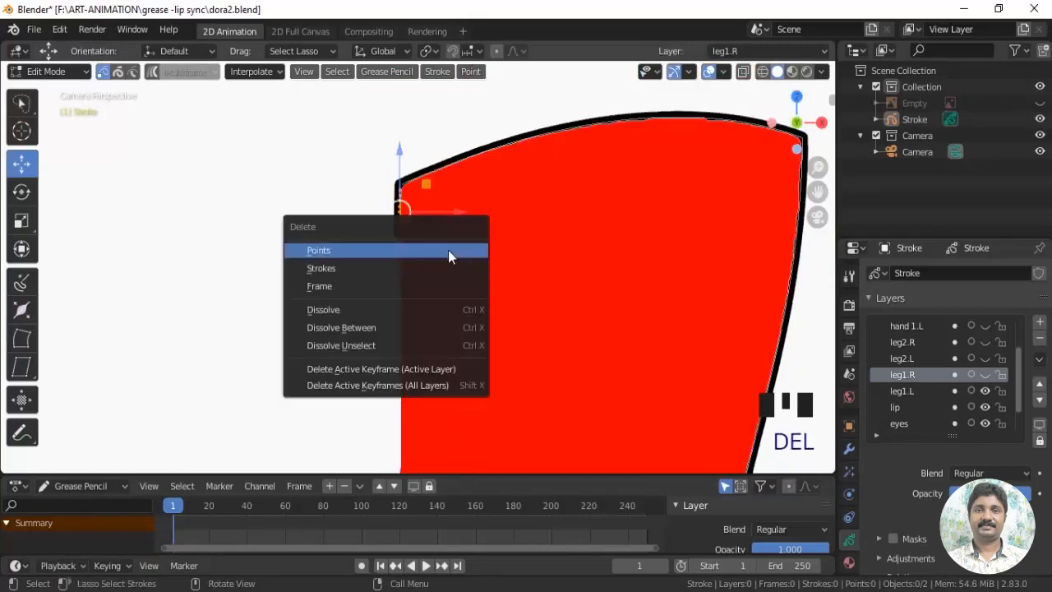
click(448, 250)
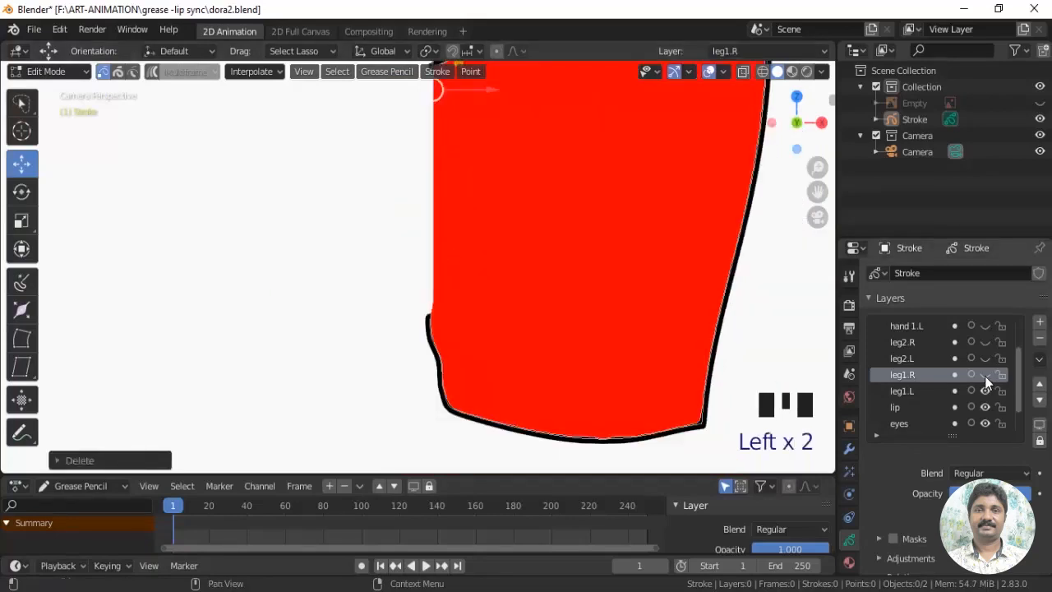
Show the leg1.R layer again, grow a point selection along its straight inner outline and delete those points
click(985, 376)
shift+middle_drag(508, 282, 601, 430)
scroll(587, 379, up, 3)
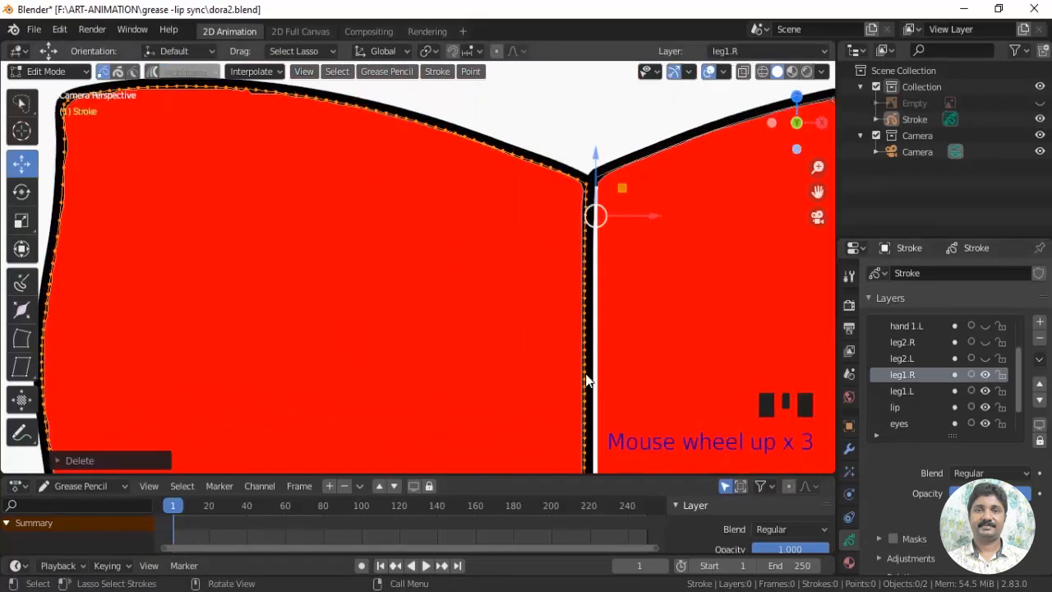
shift+middle_drag(587, 380, 490, 394)
click(497, 288)
scroll(511, 351, down, 3)
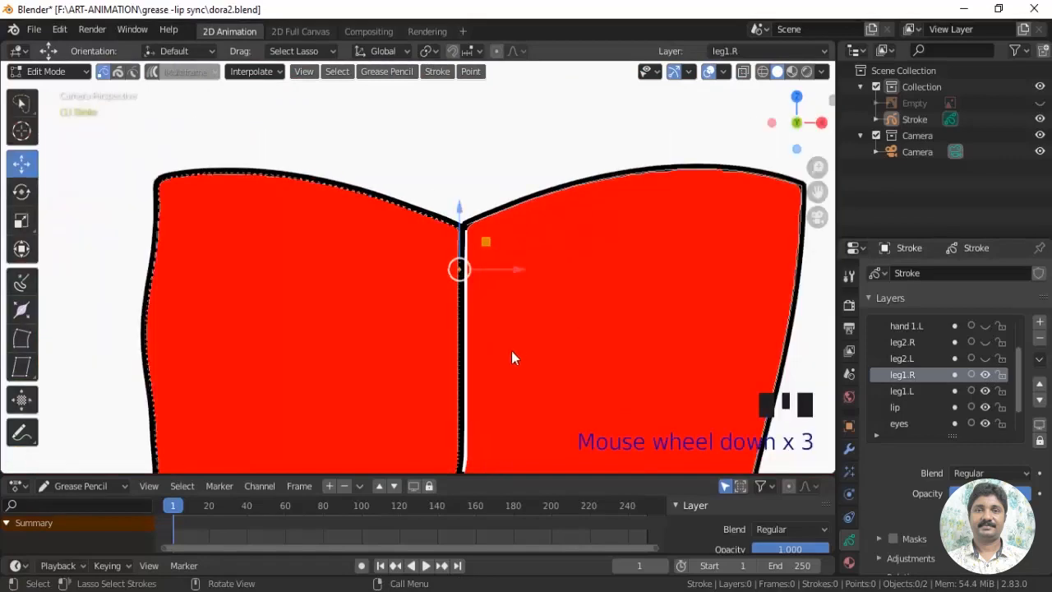
click(465, 364)
key(ctrl+KP_Add)
key(ctrl+KP_Add)
key(ctrl+KP_Add)
key(ctrl+KP_Add)
key(ctrl+KP_Add)
key(ctrl+KP_Add)
key(ctrl+KP_Add)
key(ctrl+KP_Add)
key(ctrl+KP_Add)
key(ctrl+KP_Add)
key(ctrl+KP_Add)
key(ctrl+KP_Add)
key(ctrl+KP_Add)
key(ctrl+KP_Add)
key(ctrl+KP_Add)
key(ctrl+KP_Add)
key(ctrl+KP_Add)
key(ctrl+KP_Add)
key(ctrl+KP_Add)
key(ctrl+KP_Add)
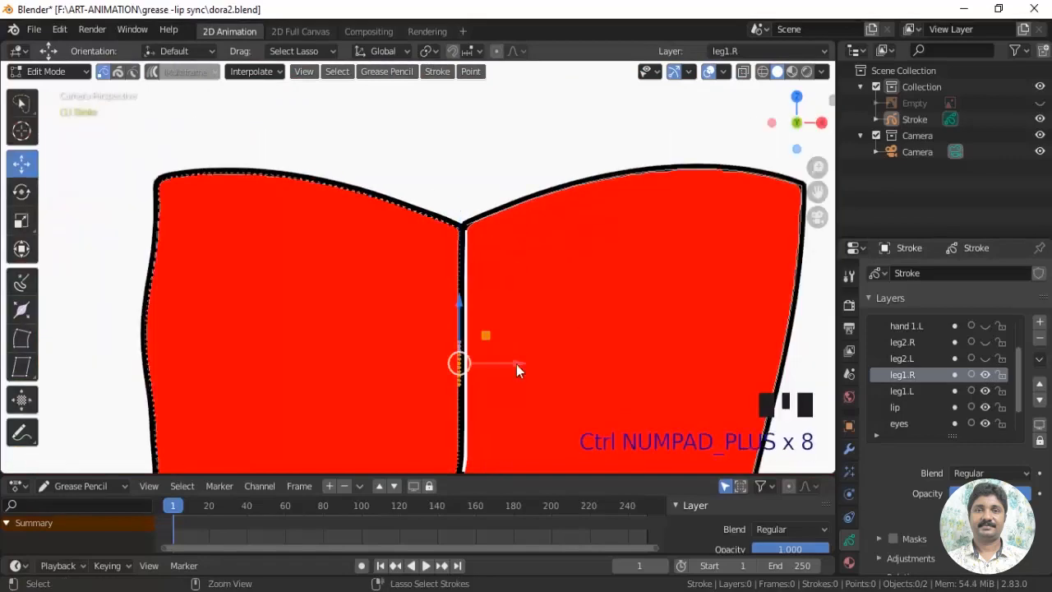
key(ctrl+KP_Add)
key(ctrl+KP_Add)
key(ctrl+KP_Add)
key(ctrl+KP_Add)
key(ctrl+KP_Add)
key(ctrl+KP_Add)
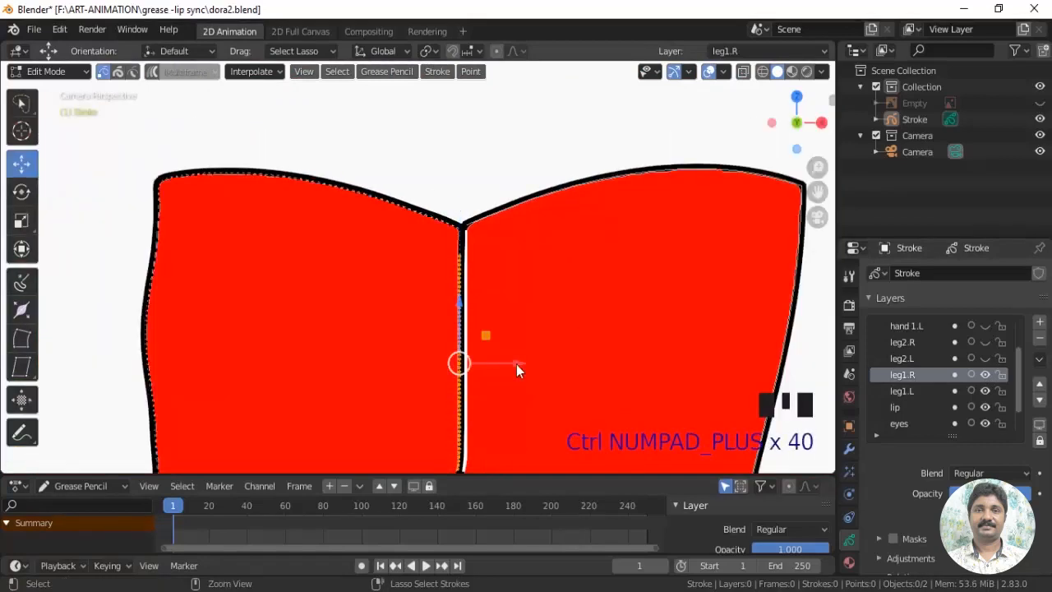
shift+middle_drag(516, 364, 496, 307)
key(Delete)
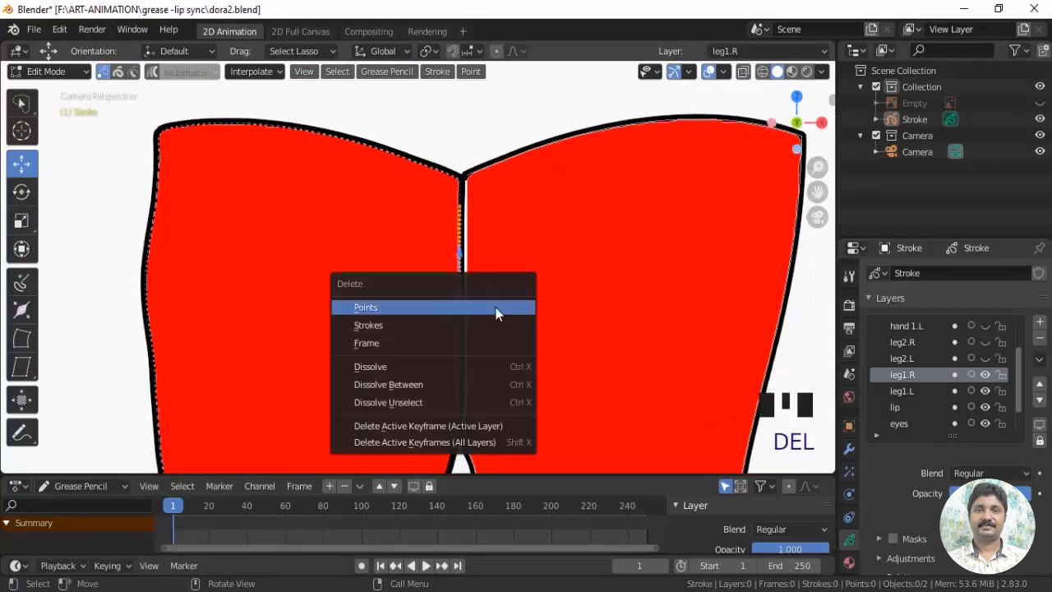
click(497, 309)
Grow a point selection along the remaining outline at the top of the seam on leg1.R and delete those points
scroll(488, 288, up, 5)
click(516, 251)
click(526, 244)
key(ctrl+KP_Add)
key(ctrl+KP_Add)
key(ctrl+KP_Add)
key(ctrl+KP_Add)
key(ctrl+KP_Add)
key(ctrl+KP_Add)
key(ctrl+KP_Add)
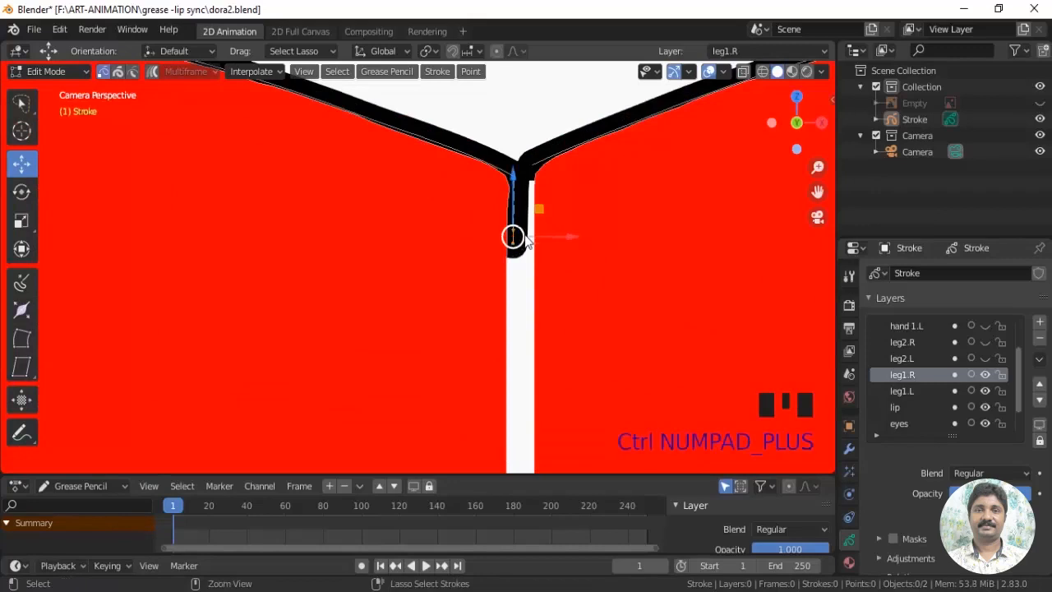
key(ctrl+KP_Subtract)
key(Delete)
click(525, 236)
click(517, 245)
Grow a point selection along the inner edge of the leg1.R fill and move it over the white gap onto the leg1.L fill
scroll(561, 315, down, 3)
scroll(561, 315, up, 2)
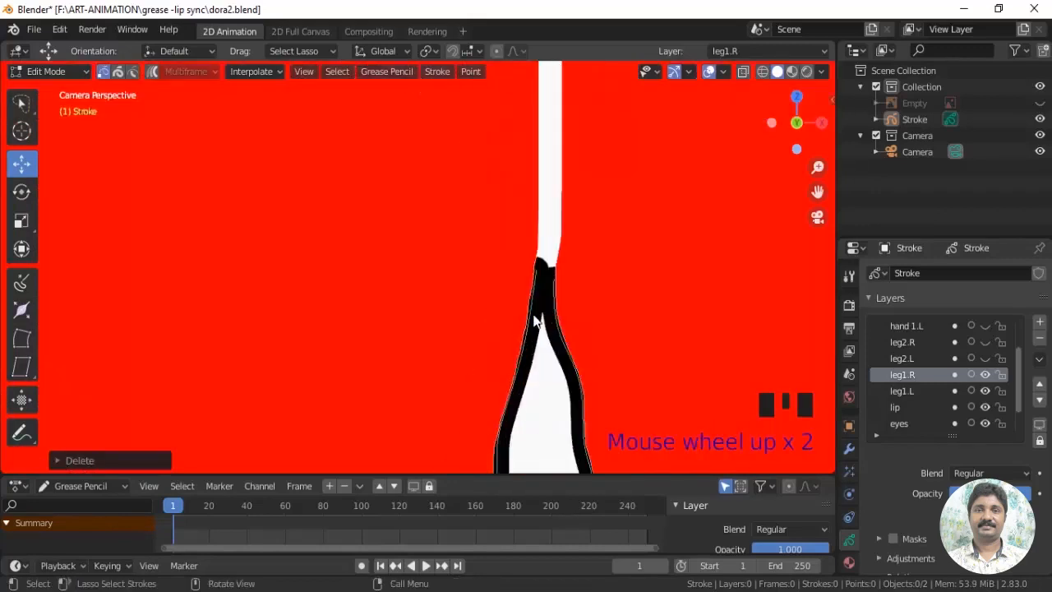
shift+middle_drag(568, 411, 517, 330)
shift+middle_drag(501, 411, 496, 333)
click(496, 331)
scroll(497, 329, down, 4)
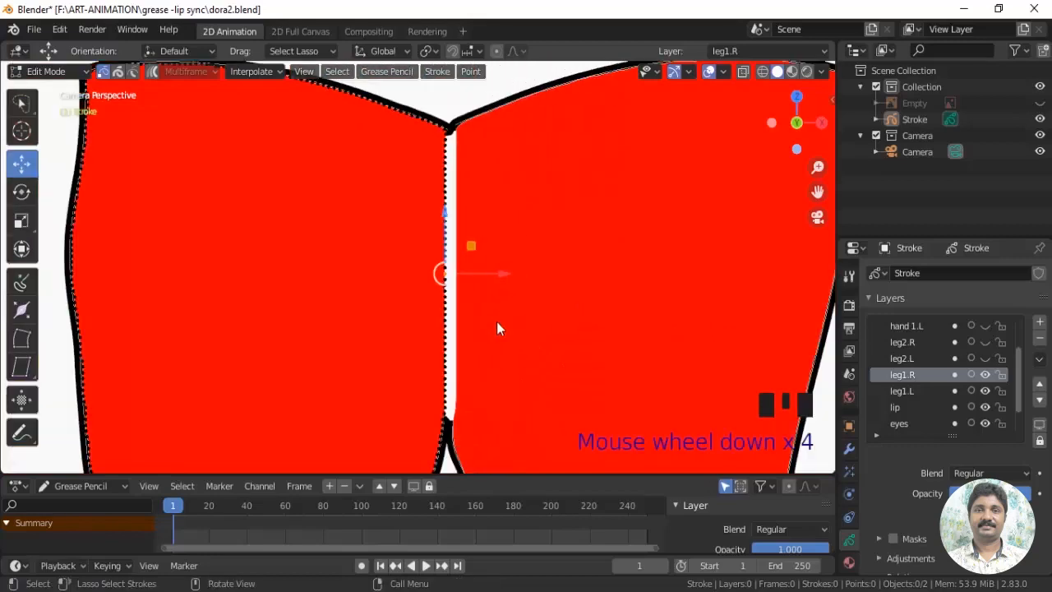
key(ctrl+KP_Add)
key(ctrl+KP_Add)
key(ctrl+KP_Add)
key(ctrl+KP_Add)
key(ctrl+KP_Add)
key(ctrl+KP_Add)
key(ctrl+KP_Add)
key(ctrl+KP_Add)
key(ctrl+KP_Add)
key(ctrl+KP_Add)
key(ctrl+KP_Add)
key(ctrl+KP_Add)
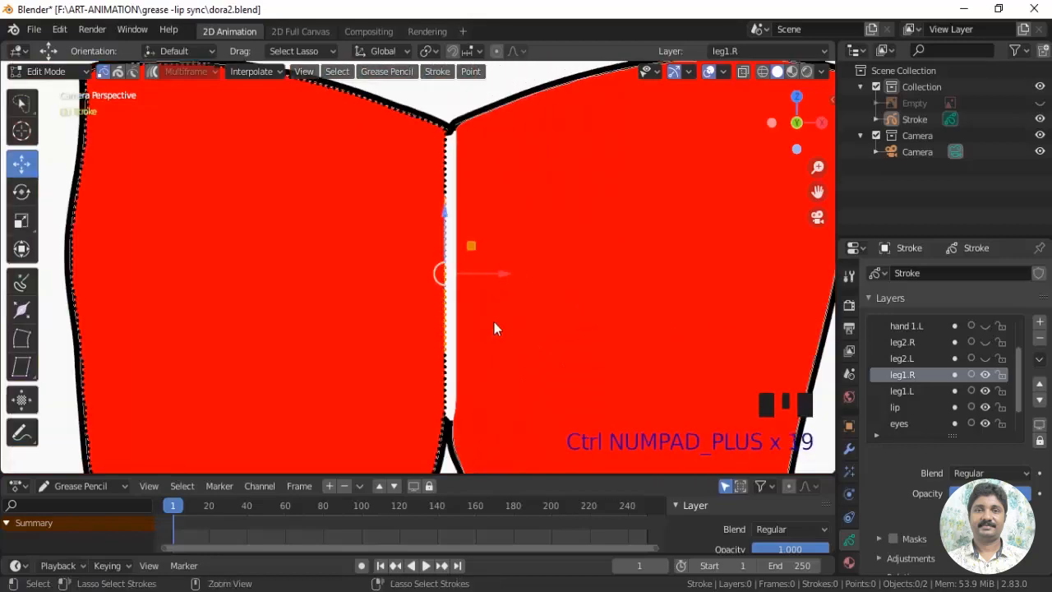
drag(500, 276, 524, 274)
click(511, 327)
Grow a point selection along the inner edge of the leg1.L fill and move it across the seam over the leg1.R fill
click(456, 239)
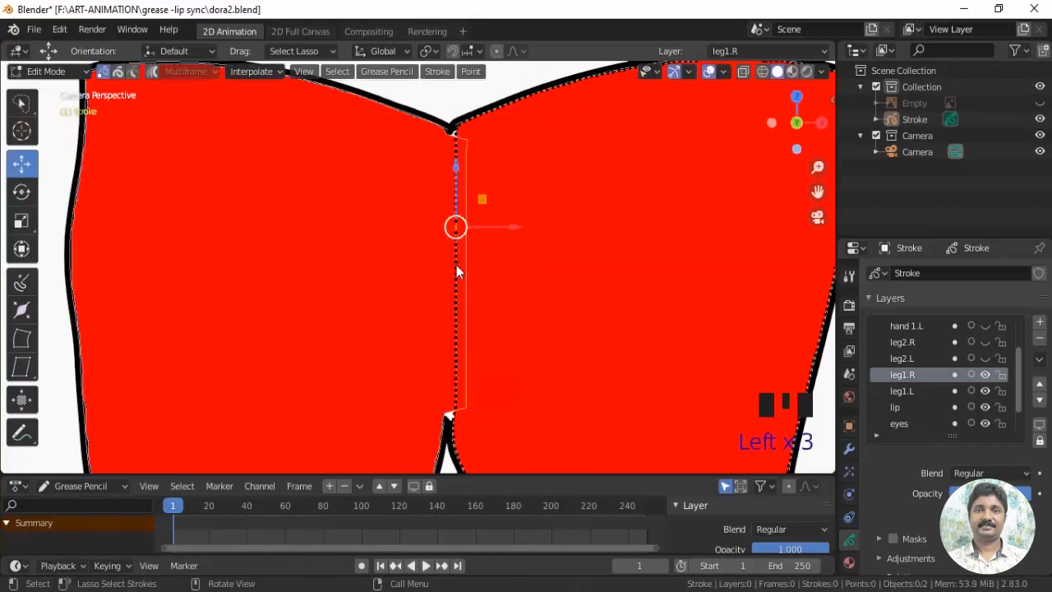
key(ctrl+KP_Add)
key(ctrl+KP_Add)
key(ctrl+KP_Add)
key(ctrl+KP_Add)
key(ctrl+KP_Add)
key(ctrl+KP_Add)
key(ctrl+KP_Add)
key(ctrl+KP_Add)
key(ctrl+KP_Add)
key(ctrl+KP_Add)
key(ctrl+KP_Add)
key(ctrl+KP_Add)
key(ctrl+KP_Add)
key(ctrl+KP_Add)
key(ctrl+KP_Add)
key(ctrl+KP_Add)
key(ctrl+KP_Add)
key(ctrl+KP_Add)
key(ctrl+KP_Add)
key(ctrl+KP_Add)
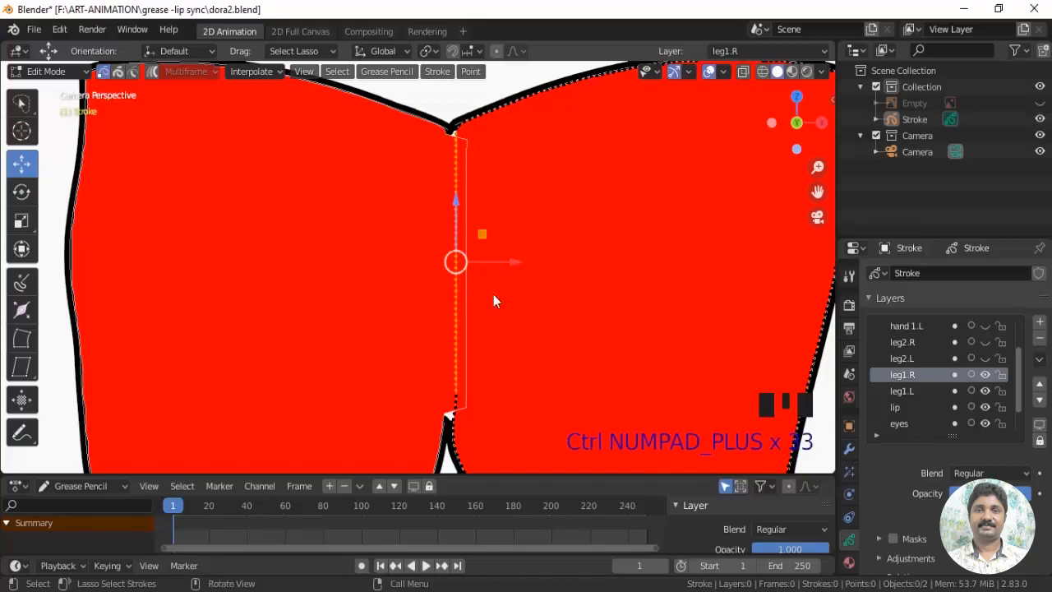
drag(514, 262, 486, 263)
shift+middle_drag(482, 265, 442, 143)
Move the individual points at the lower end of the leg1.L fill's inner edge toward leg1.R to cover the remaining white gap
scroll(442, 144, up, 8)
click(430, 290)
drag(452, 252, 370, 261)
click(428, 305)
drag(452, 273, 371, 286)
click(428, 326)
drag(450, 294, 377, 301)
click(428, 343)
mouse_move(446, 314)
mouse_down()
mouse_move(390, 305)
mouse_move(410, 321)
mouse_up()
click(417, 363)
mouse_move(442, 335)
mouse_down()
mouse_move(427, 336)
mouse_move(439, 338)
mouse_up()
click(387, 344)
click(387, 345)
Move the top inner point of the leg1.R fill toward leg1.L to close the gap at the top of the seam
scroll(442, 264, down, 3)
mouse_move(451, 169)
shift+middle_down()
mouse_move(469, 268)
mouse_move(462, 321)
shift+middle_up()
shift+middle_drag(455, 176, 457, 288)
scroll(413, 255, up, 3)
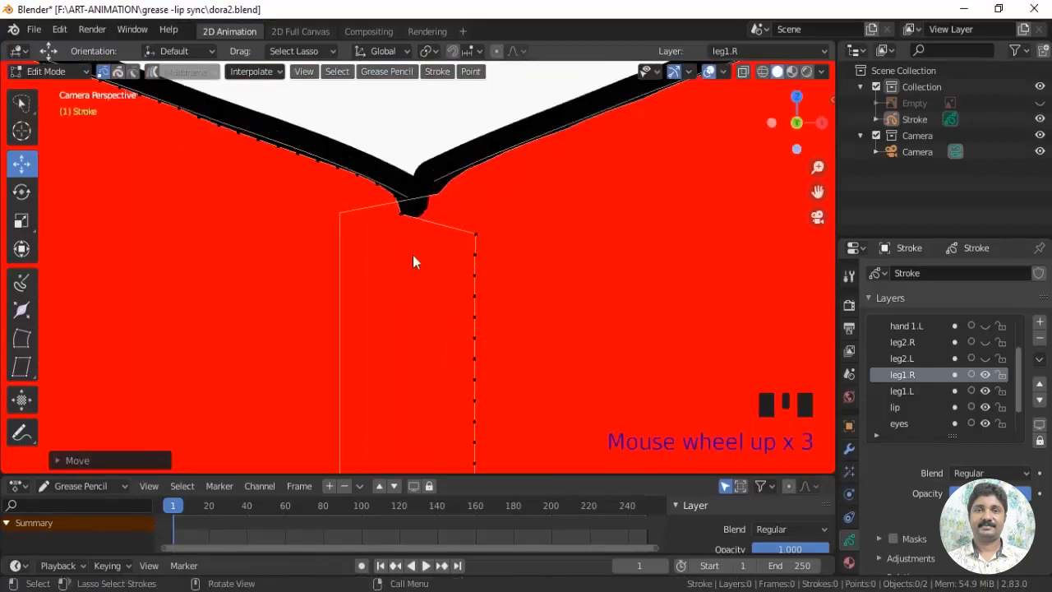
click(398, 215)
drag(453, 206, 515, 200)
scroll(531, 292, down, 14)
shift+middle_drag(491, 391, 490, 283)
click(566, 337)
Show the leg2.L layer and hide the leg1.R and leg1.L layers
scroll(564, 336, up, 2)
shift+middle_drag(533, 328, 529, 442)
click(986, 360)
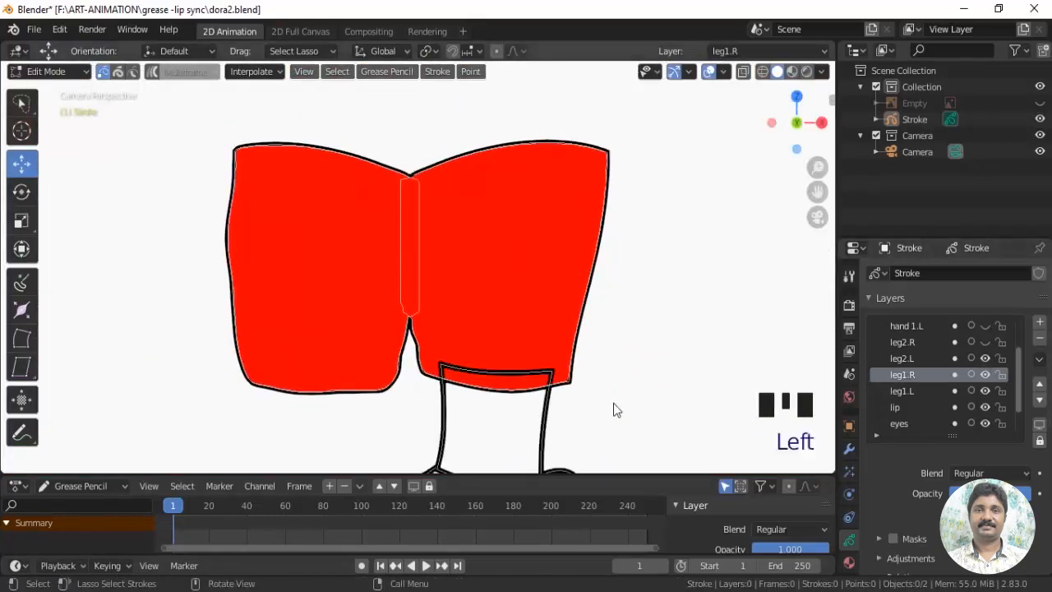
scroll(613, 403, down, 2)
shift+middle_drag(608, 399, 584, 275)
click(987, 376)
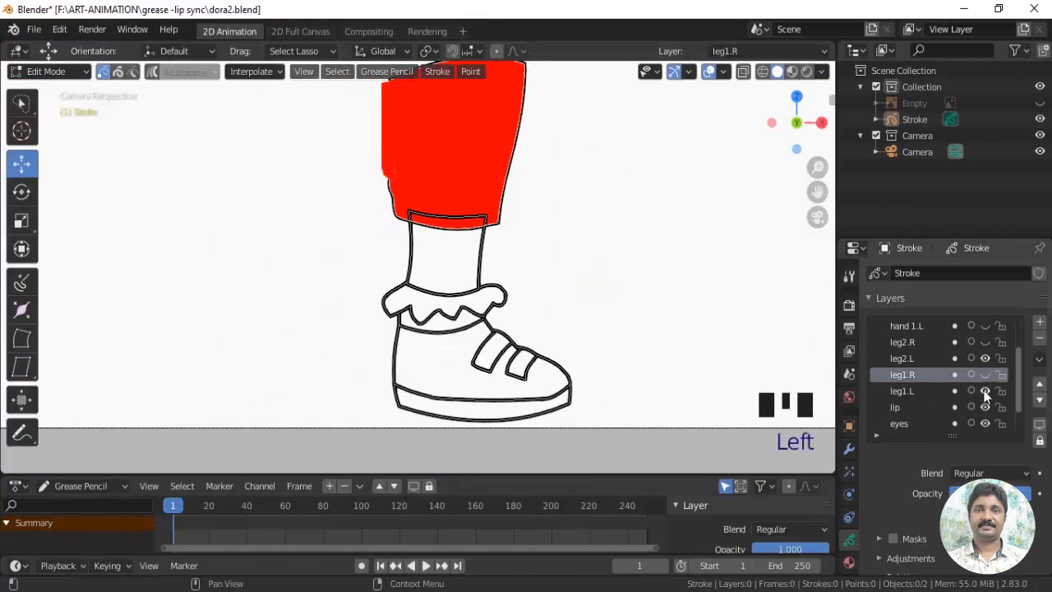
click(986, 392)
scroll(609, 376, up, 2)
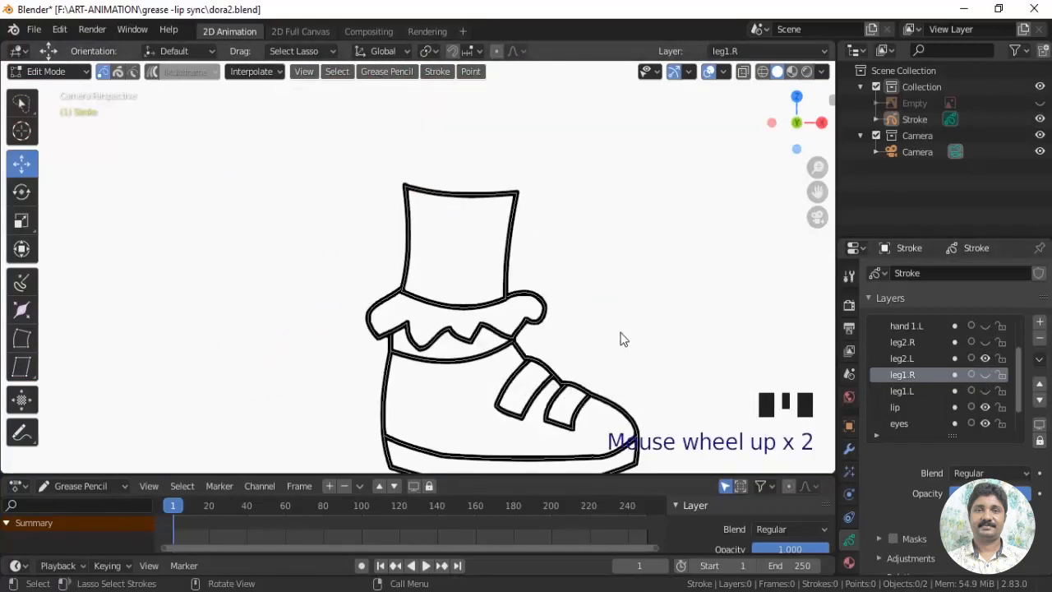
shift+middle_drag(622, 339, 633, 281)
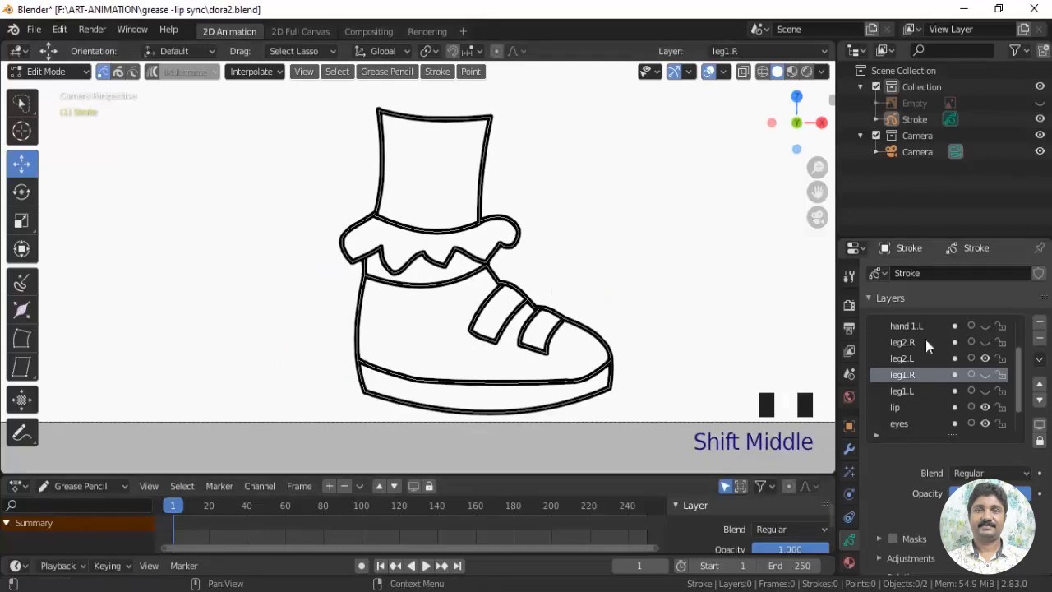
Show the Empty reference image and add a new fill-only material in the yellow sampled from the sock frill
click(1040, 104)
click(849, 563)
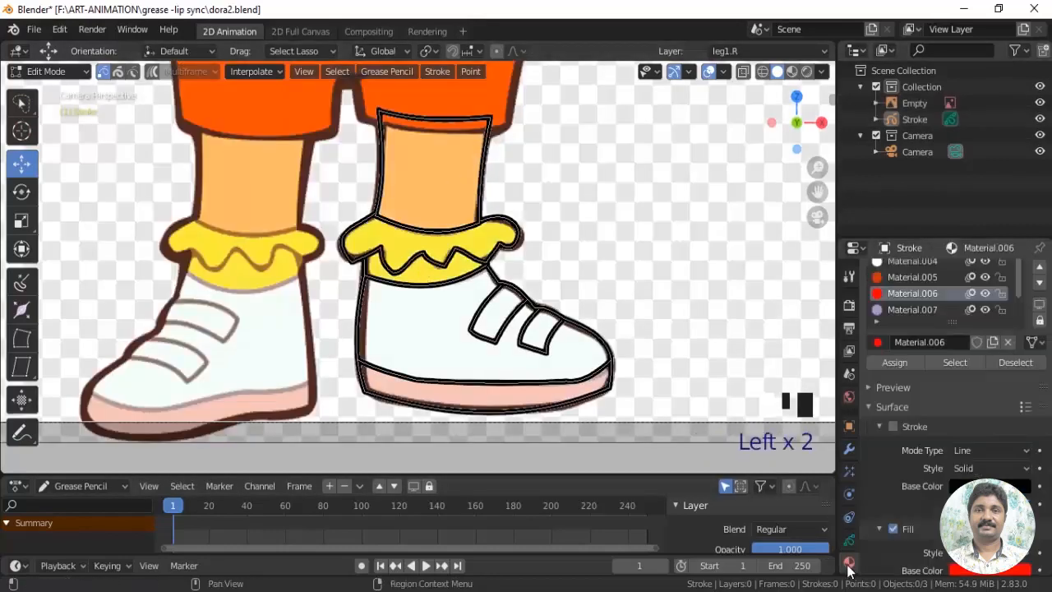
scroll(938, 313, down, 5)
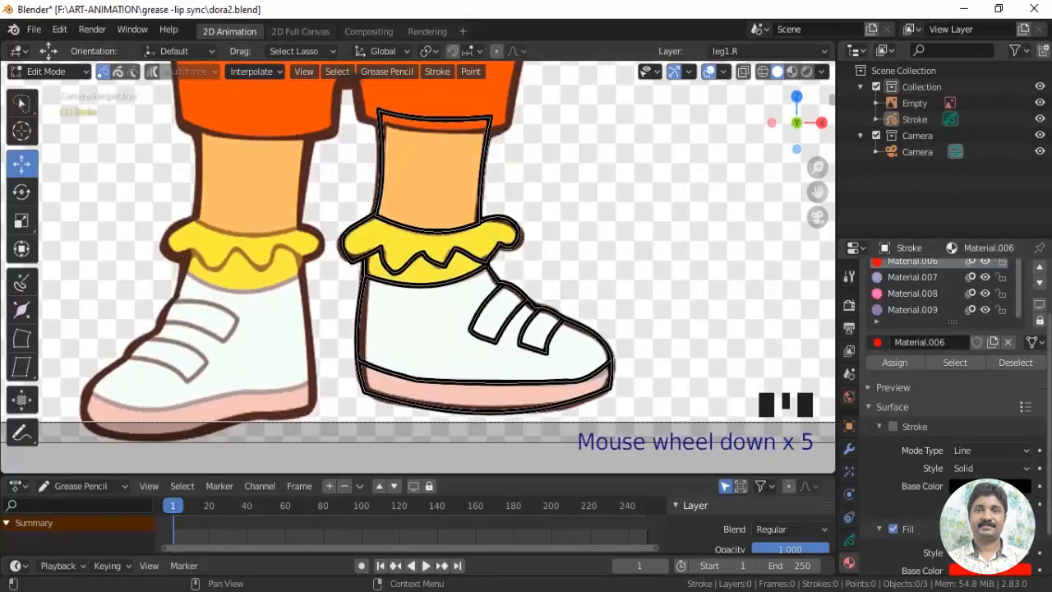
drag(950, 320, 952, 387)
click(1040, 275)
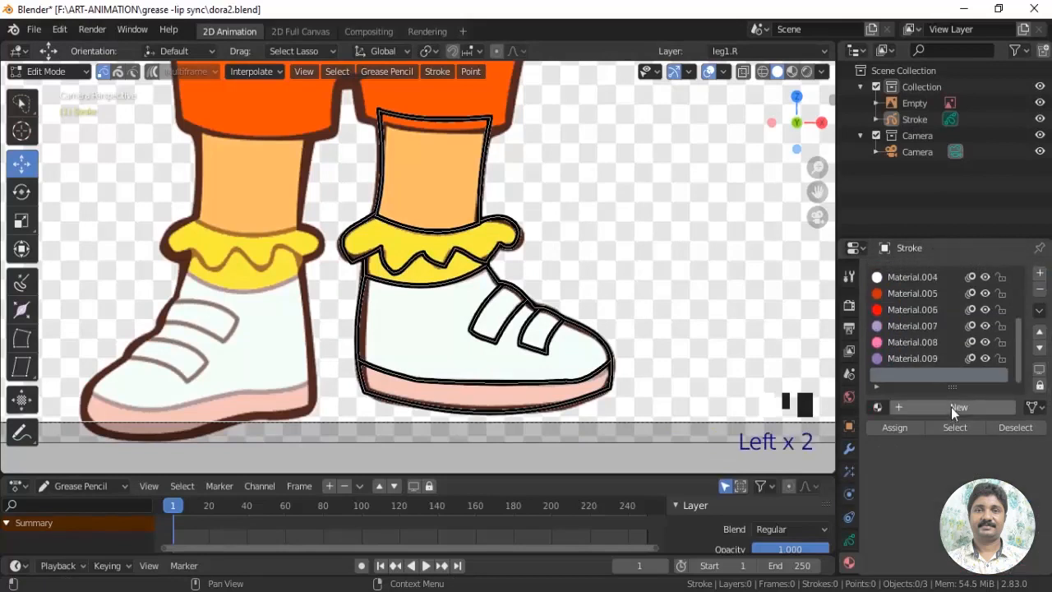
click(947, 407)
scroll(912, 380, down, 1)
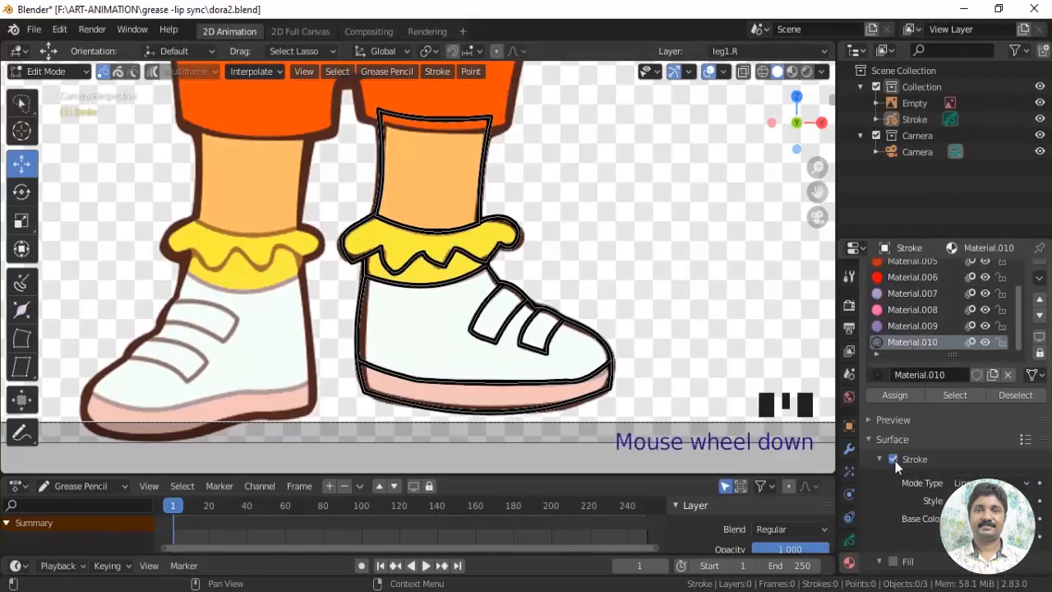
scroll(895, 461, down, 2)
click(894, 495)
click(978, 538)
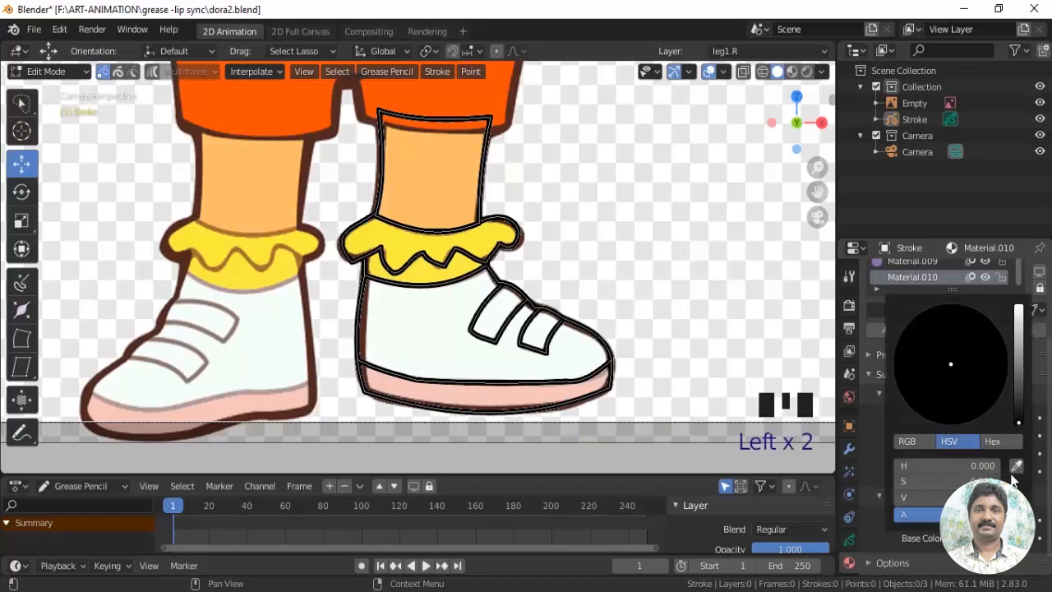
scroll(951, 415, up, 3)
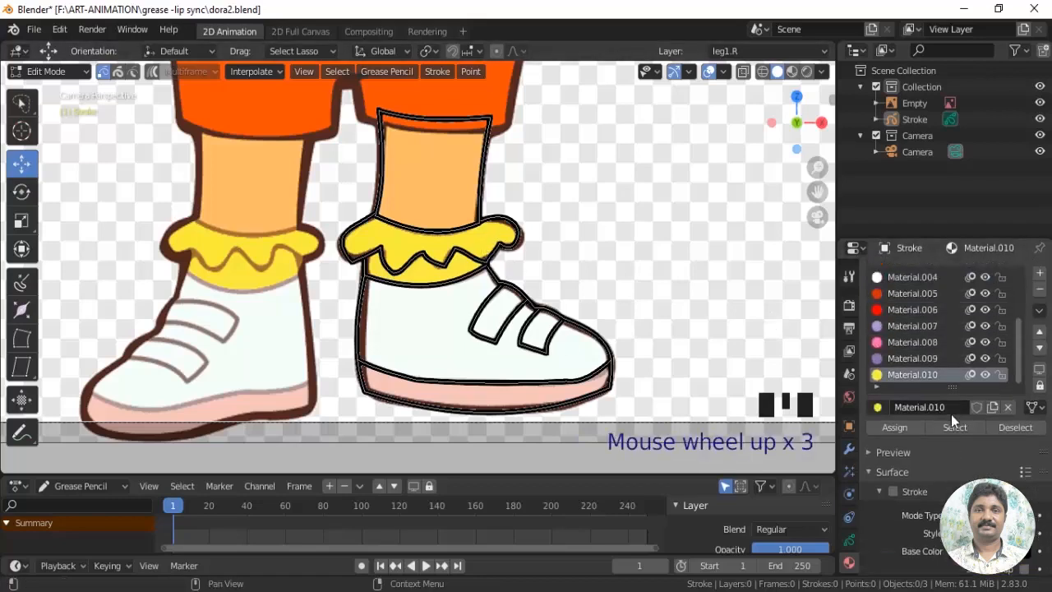
Add another fill-only material in the light pink sampled from the reference shoe sole
click(1040, 272)
click(928, 410)
scroll(909, 434, down, 3)
scroll(893, 436, up, 1)
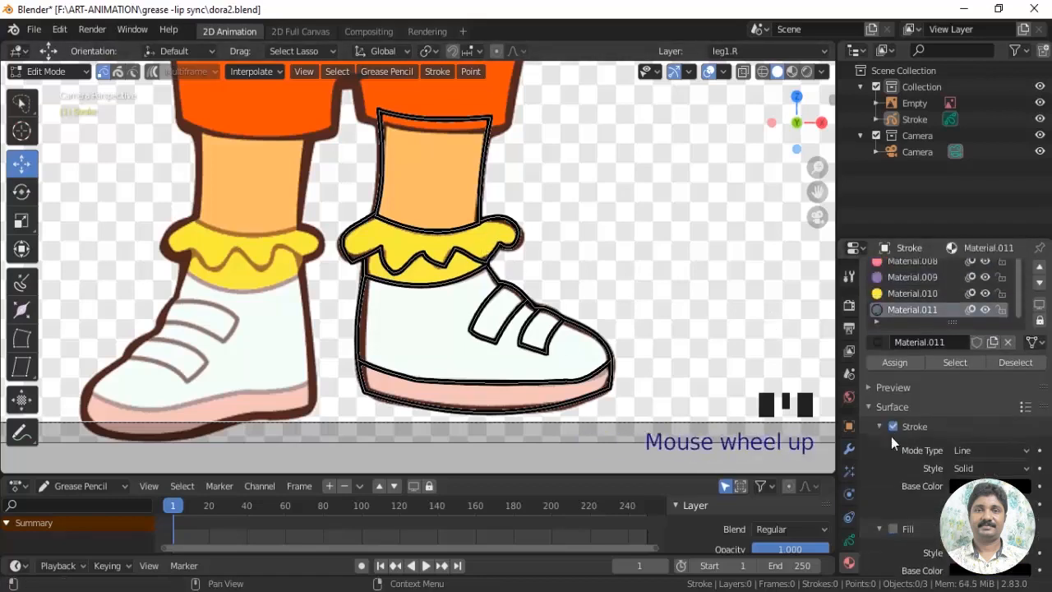
click(892, 428)
scroll(930, 466, down, 2)
click(894, 480)
click(987, 522)
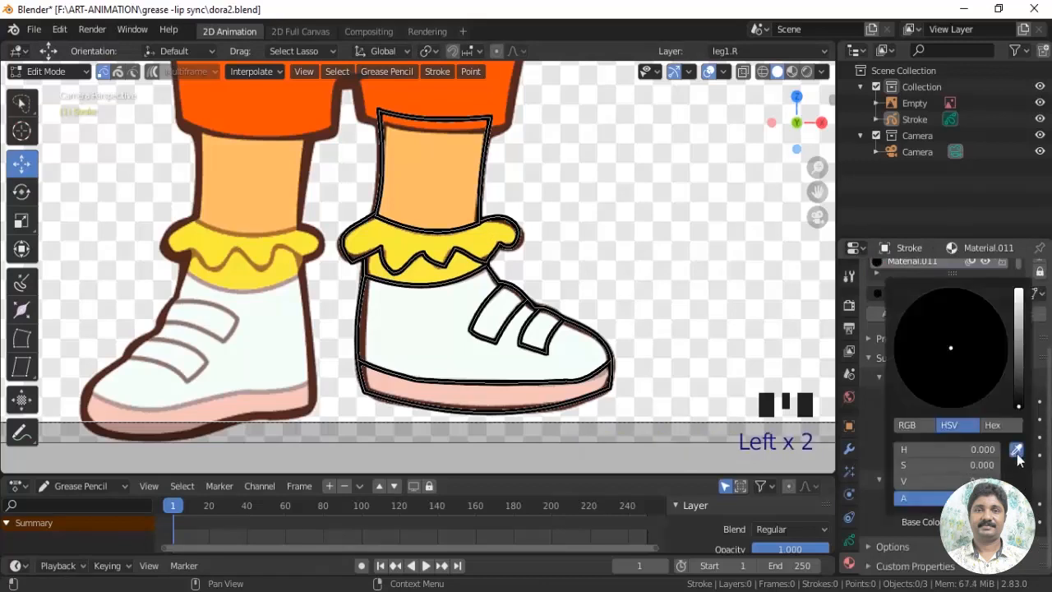
scroll(902, 451, down, 1)
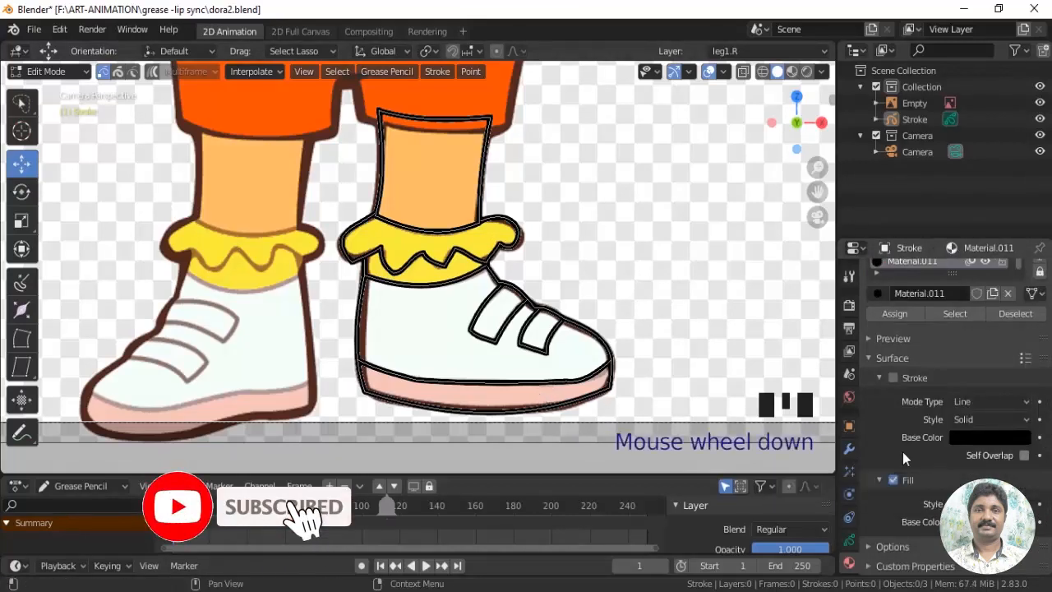
Hide the Empty reference image and make leg2.L the active layer in Draw Mode
scroll(902, 451, up, 5)
click(850, 540)
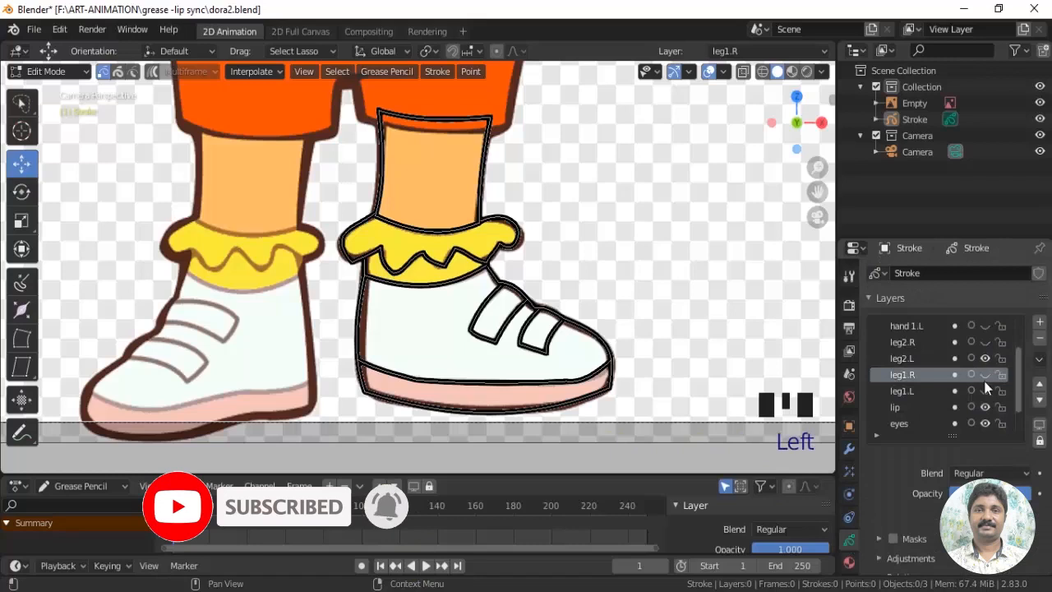
click(1040, 102)
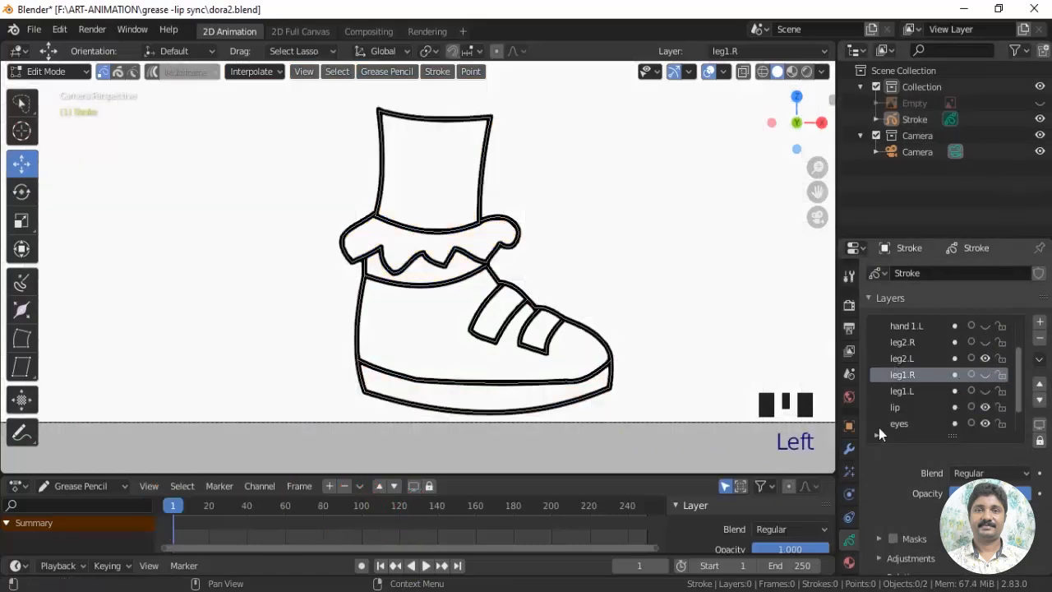
key(Tab)
click(901, 359)
Fill the lower leg of leg2.L with Material and both parts of its sock with Material.010
click(849, 563)
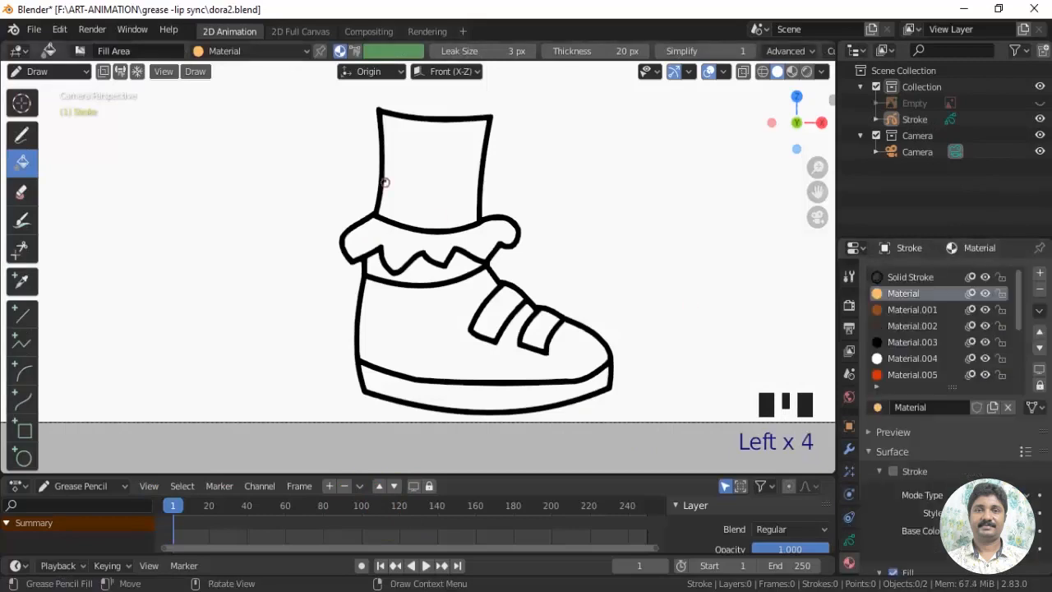
click(383, 176)
drag(1017, 319, 1017, 385)
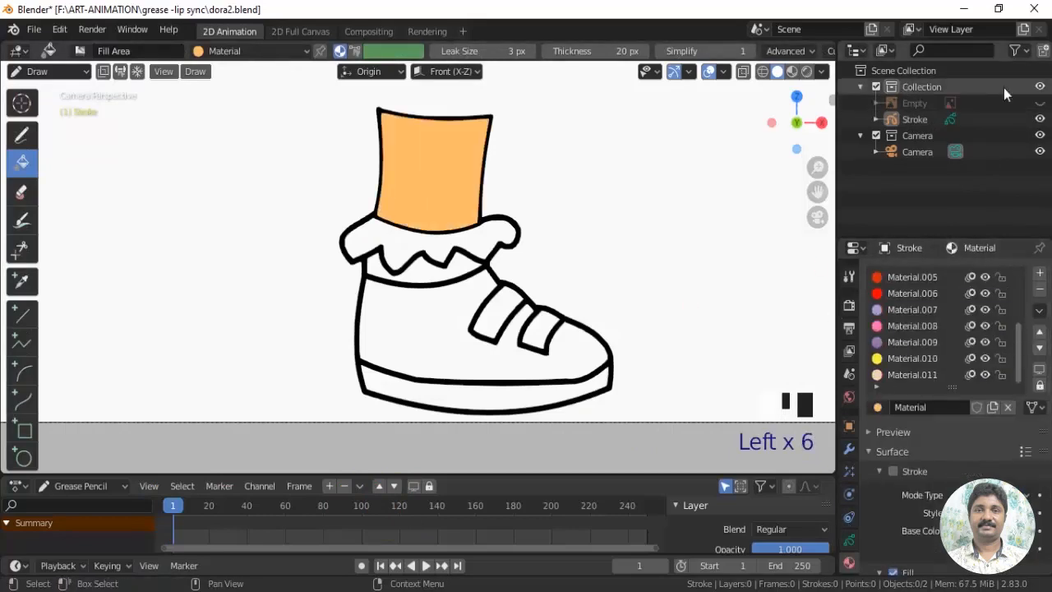
click(1040, 103)
click(1040, 102)
click(921, 358)
click(480, 238)
click(427, 270)
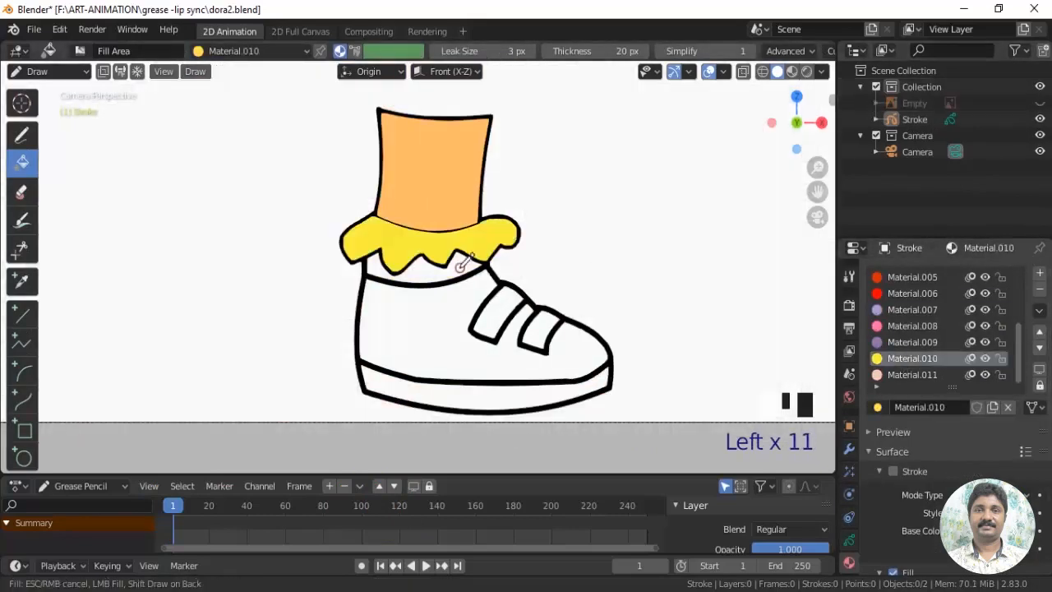
Check the shoe against the reference image and fill the leg2.L shoe sole with Material.011
click(1040, 104)
click(1040, 104)
click(915, 374)
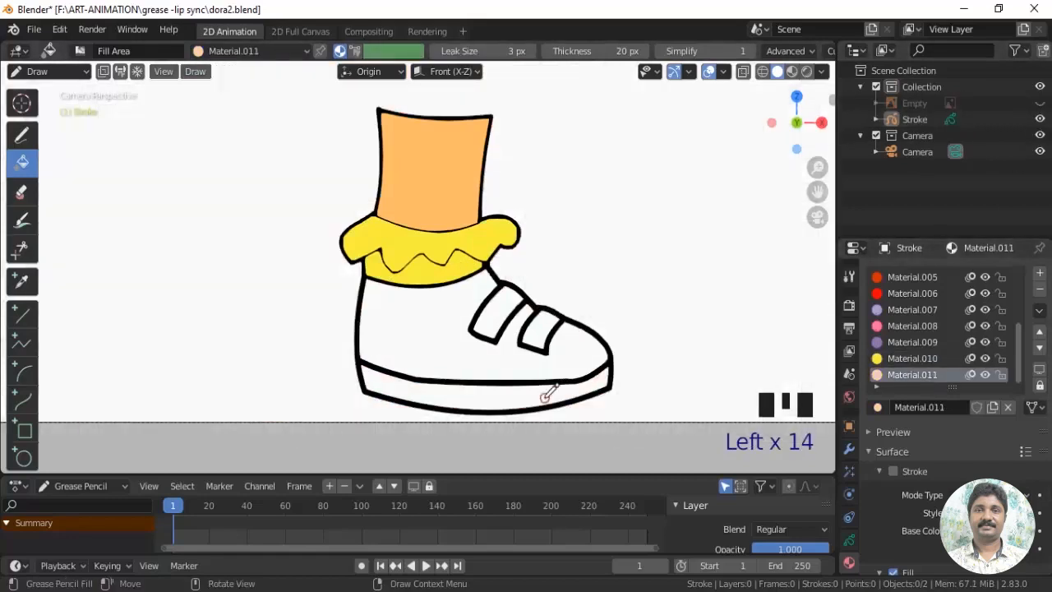
click(546, 396)
scroll(545, 396, down, 2)
Show the leg2.R layer and make it the active layer
click(849, 540)
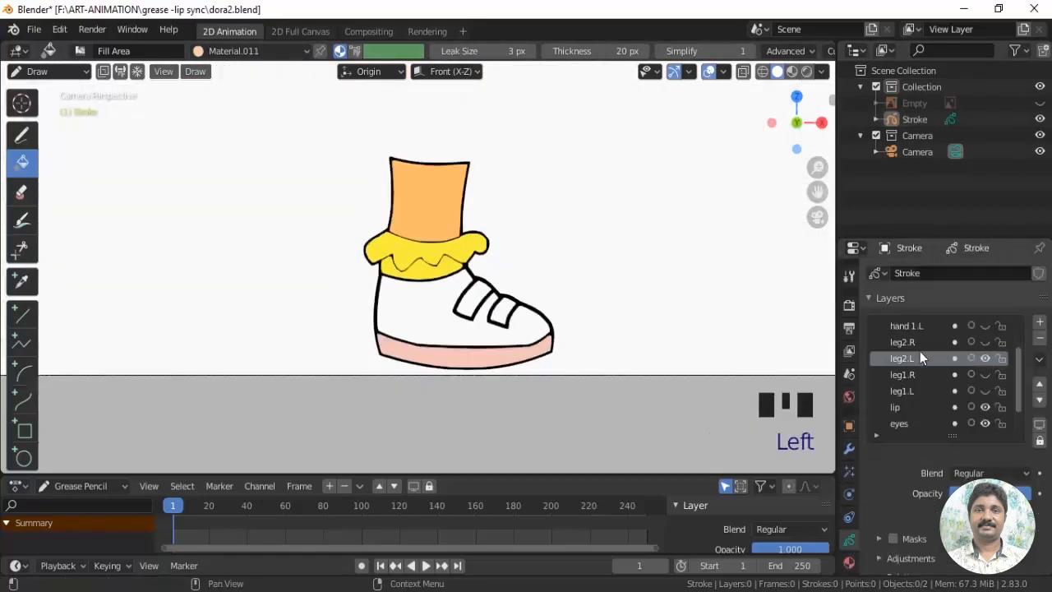
click(984, 372)
click(985, 371)
click(984, 371)
click(986, 370)
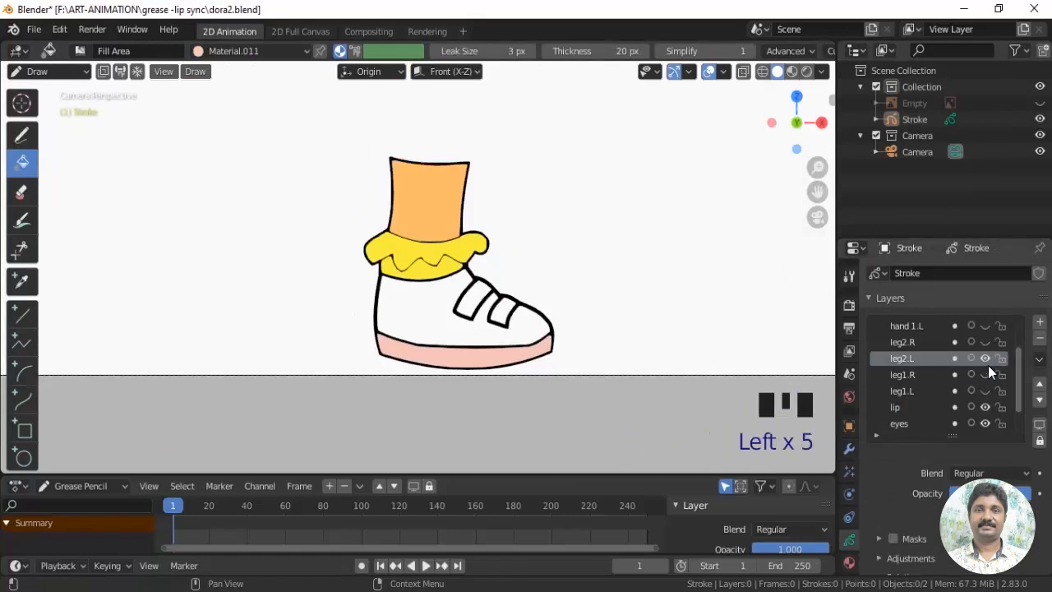
click(985, 345)
scroll(440, 233, up, 3)
shift+middle_drag(440, 232, 731, 197)
scroll(732, 198, up, 1)
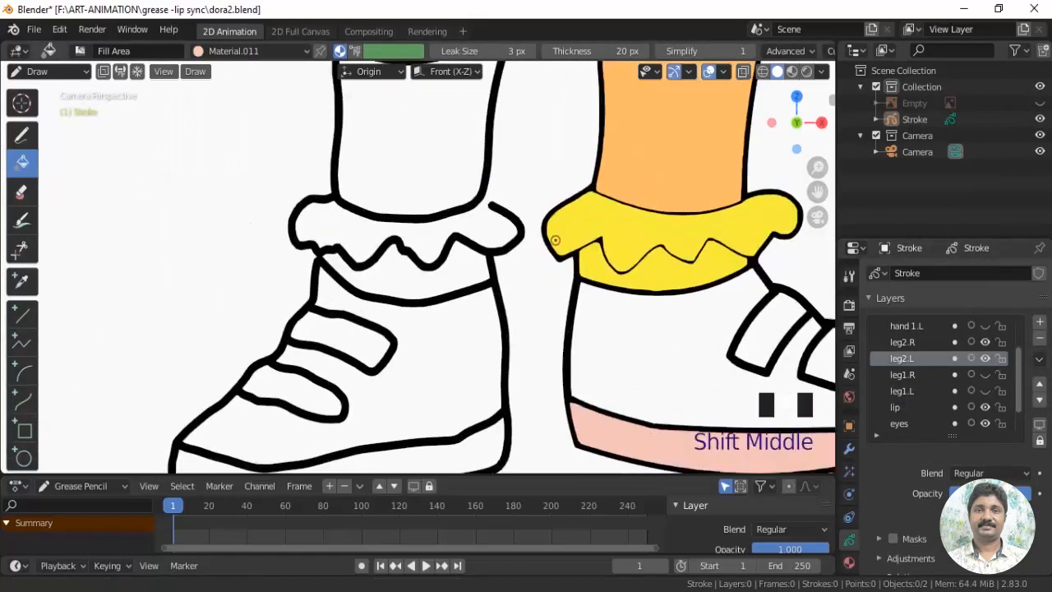
shift+middle_drag(800, 390, 812, 348)
click(984, 343)
click(984, 342)
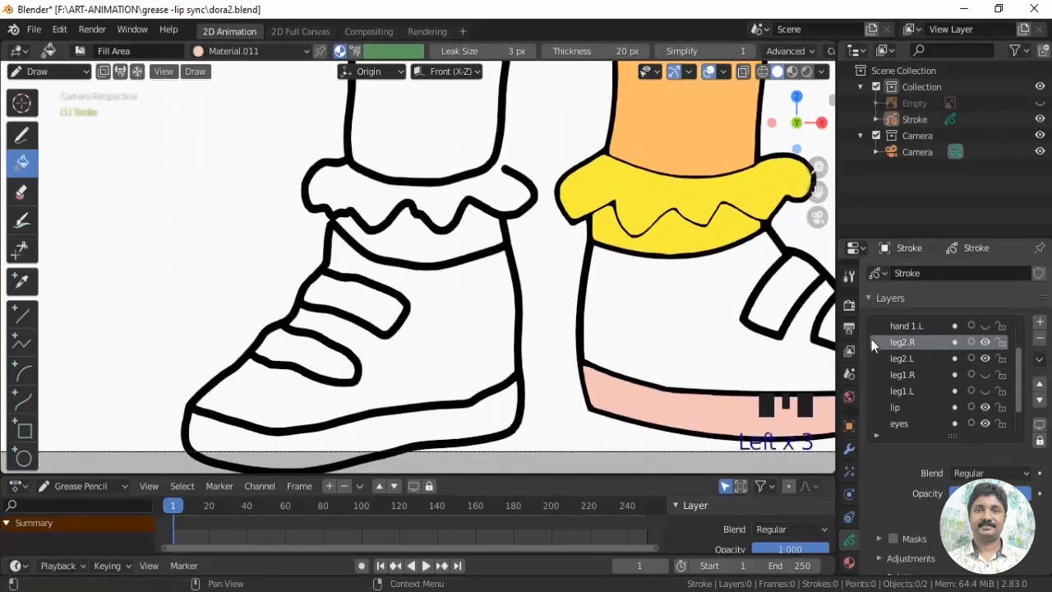
scroll(493, 238, down, 1)
In Edit Mode, move the open end of the leg2.R sock frill outline onto the leg line to close the gap
click(49, 72)
click(48, 107)
scroll(444, 225, up, 3)
shift+middle_drag(569, 150, 568, 279)
scroll(568, 279, up, 2)
click(536, 245)
drag(535, 246, 505, 234)
click(533, 242)
drag(534, 243, 531, 240)
click(531, 240)
scroll(510, 271, down, 3)
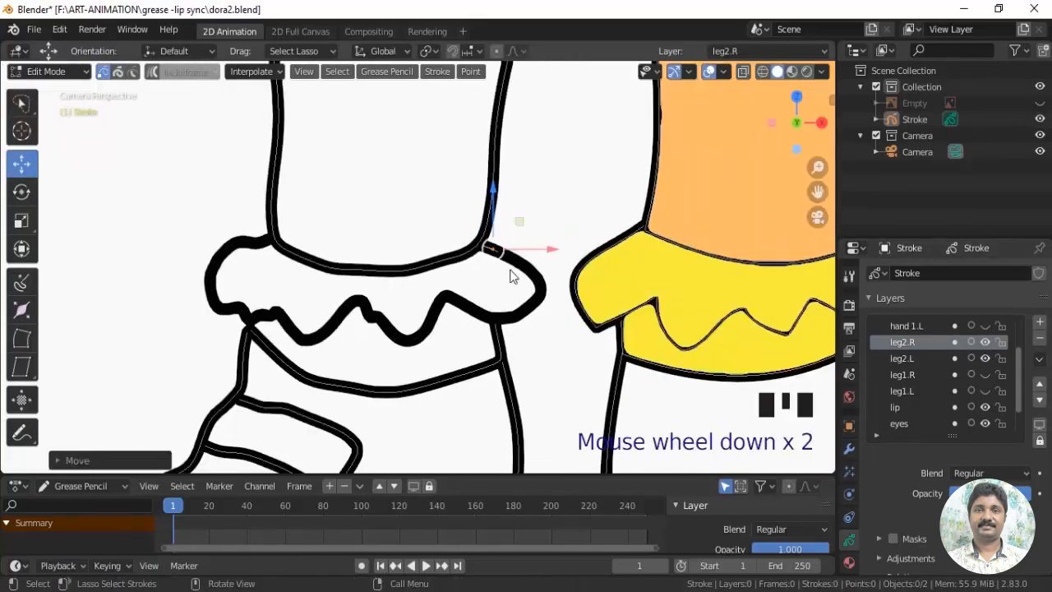
Return to Draw Mode and fill the upper frill of the leg2.R sock with Material.010
click(51, 72)
click(48, 143)
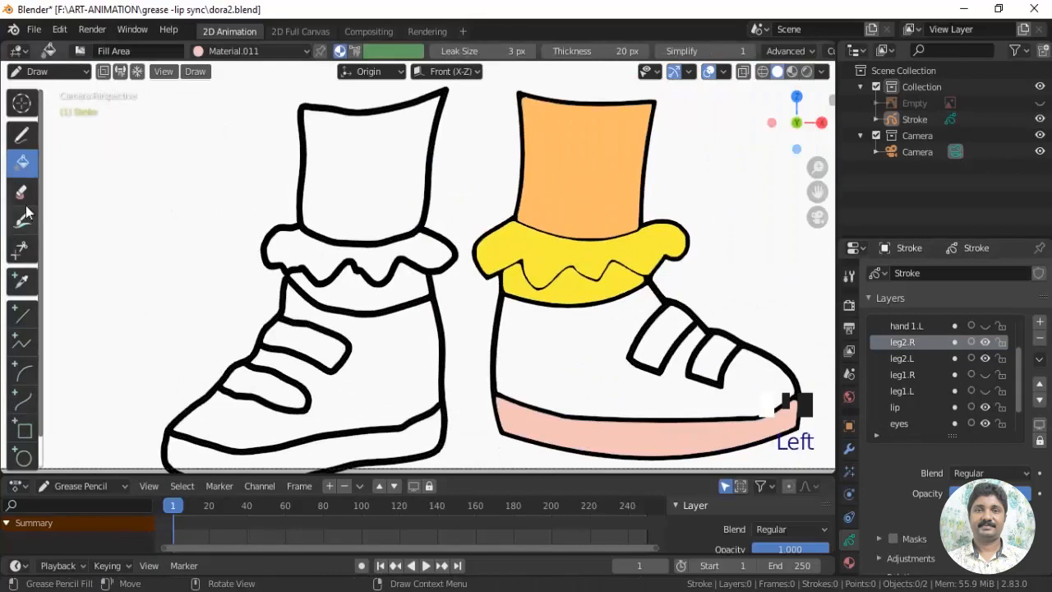
click(851, 564)
click(912, 359)
click(366, 255)
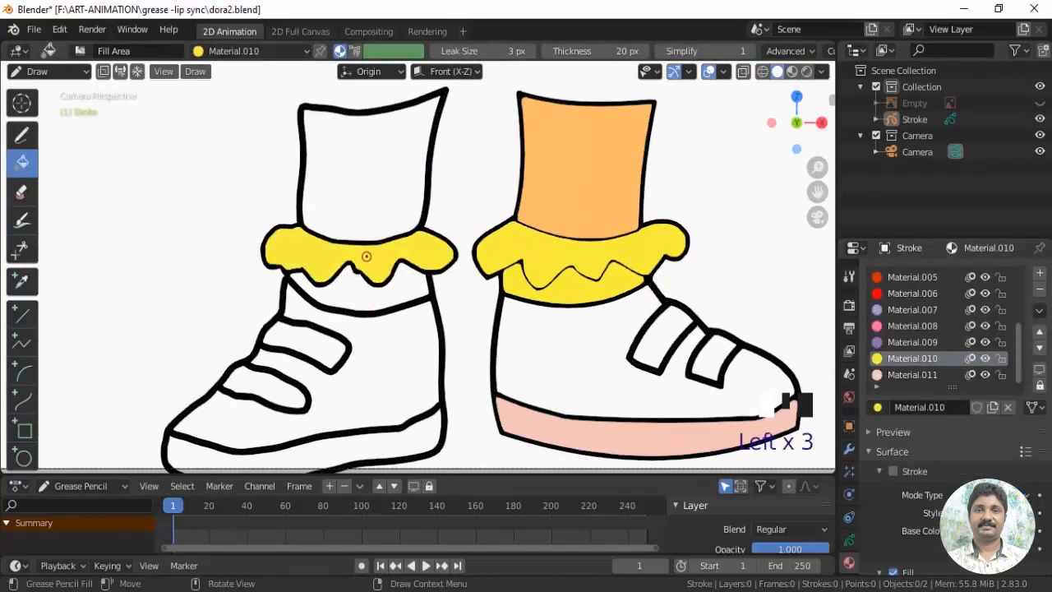
Fill the leg2.R sock's lower frill with Material.010, the lower leg with the skin-colored Material and the shoe sole with Material.011
click(360, 292)
scroll(906, 339, up, 6)
click(906, 293)
click(411, 209)
scroll(447, 310, down, 1)
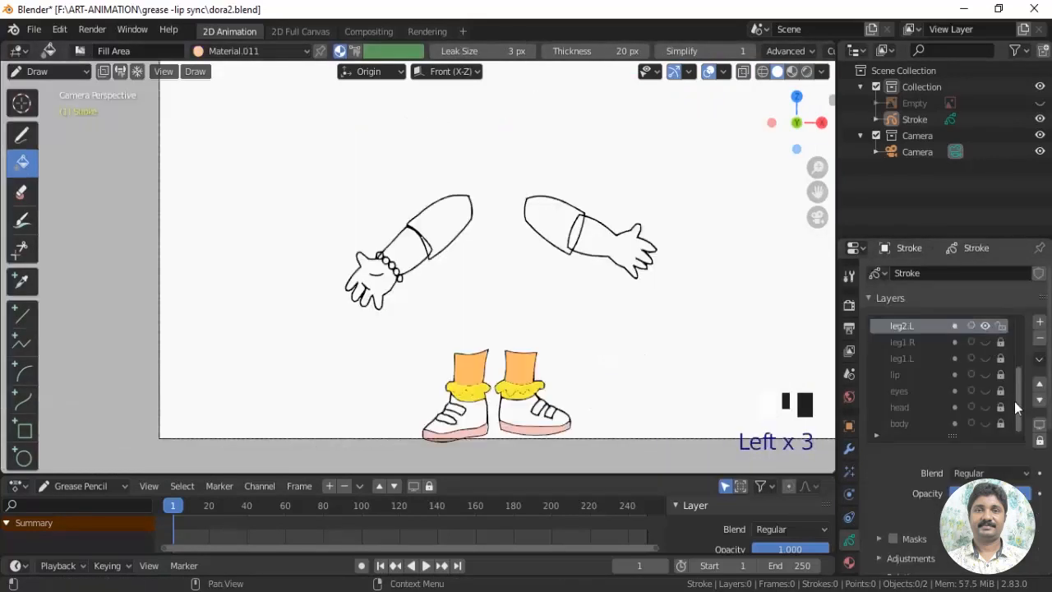
Hide the visible leg2 layers and show the hand 1.L, hand1.R, hand2.L and hand2.R layers
drag(1018, 401, 1026, 337)
drag(986, 396, 984, 316)
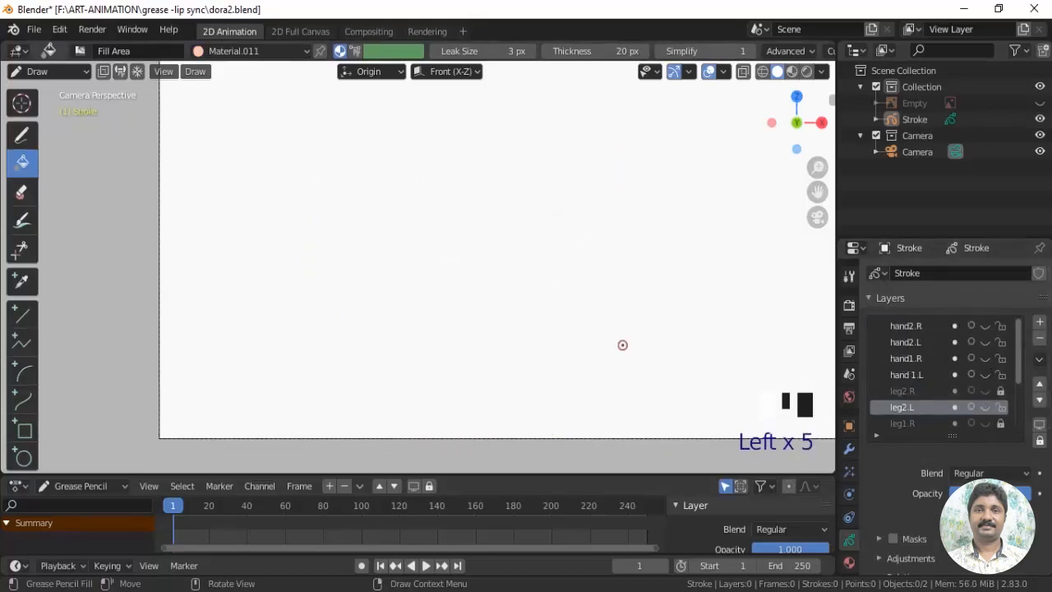
scroll(629, 341, up, 1)
shift+middle_drag(634, 337, 583, 341)
scroll(571, 321, down, 2)
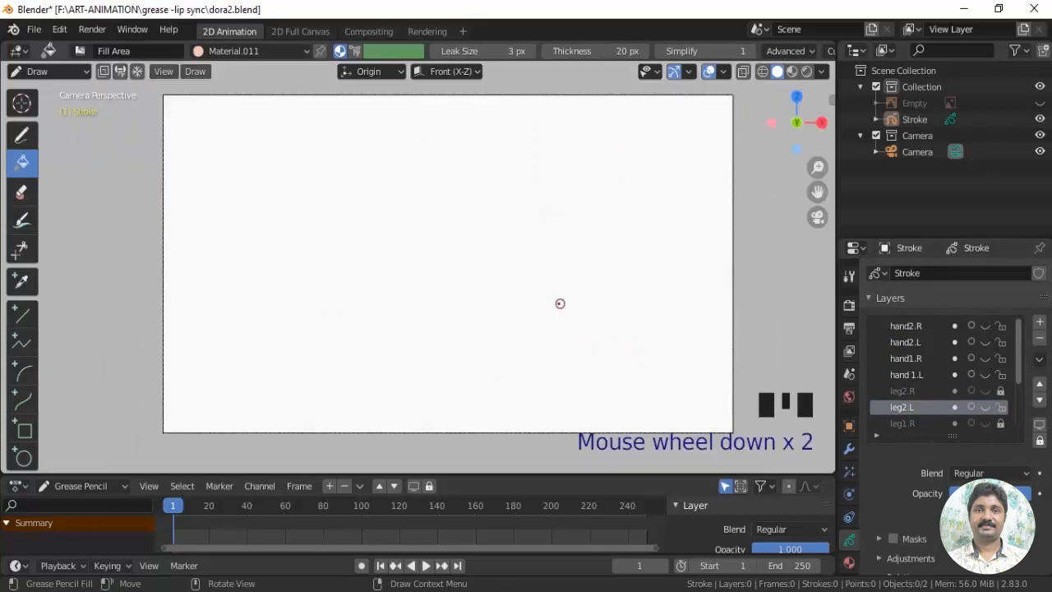
shift+middle_drag(560, 303, 552, 320)
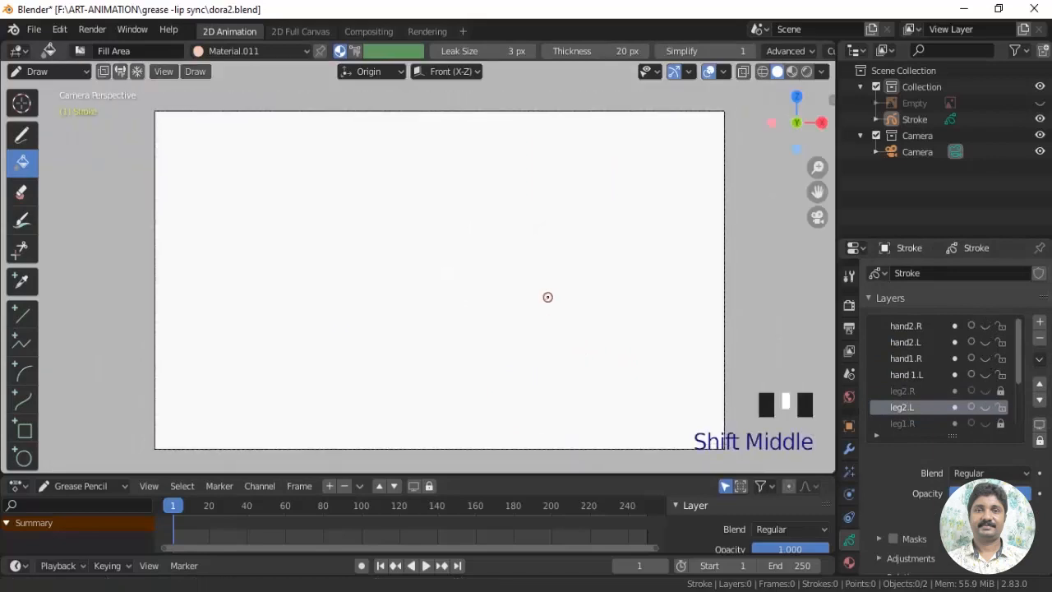
click(985, 375)
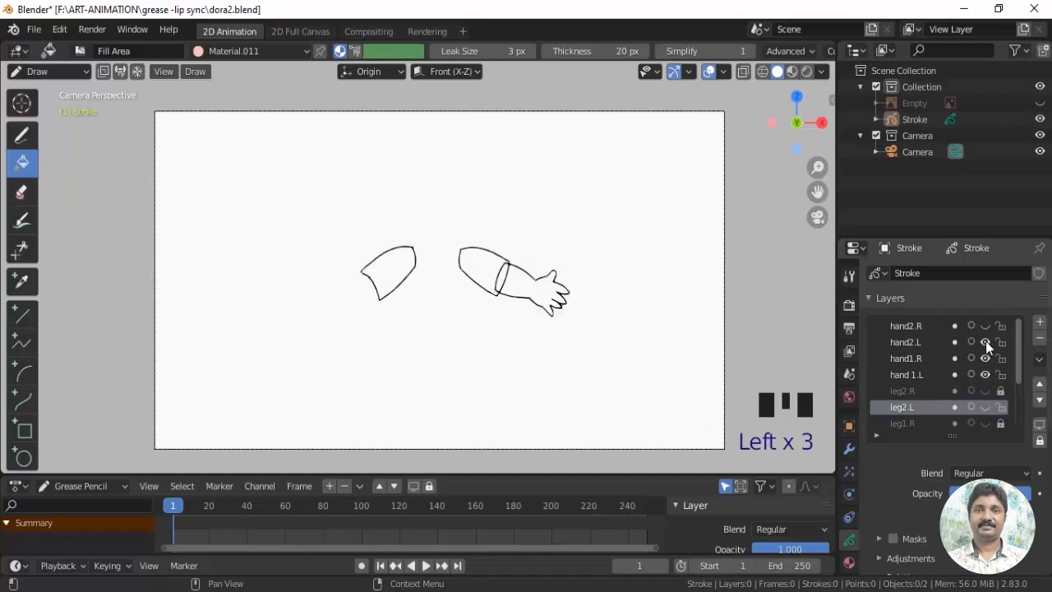
scroll(463, 348, up, 2)
mouse_move(514, 341)
shift+middle_down()
mouse_move(502, 293)
mouse_move(558, 299)
shift+middle_up()
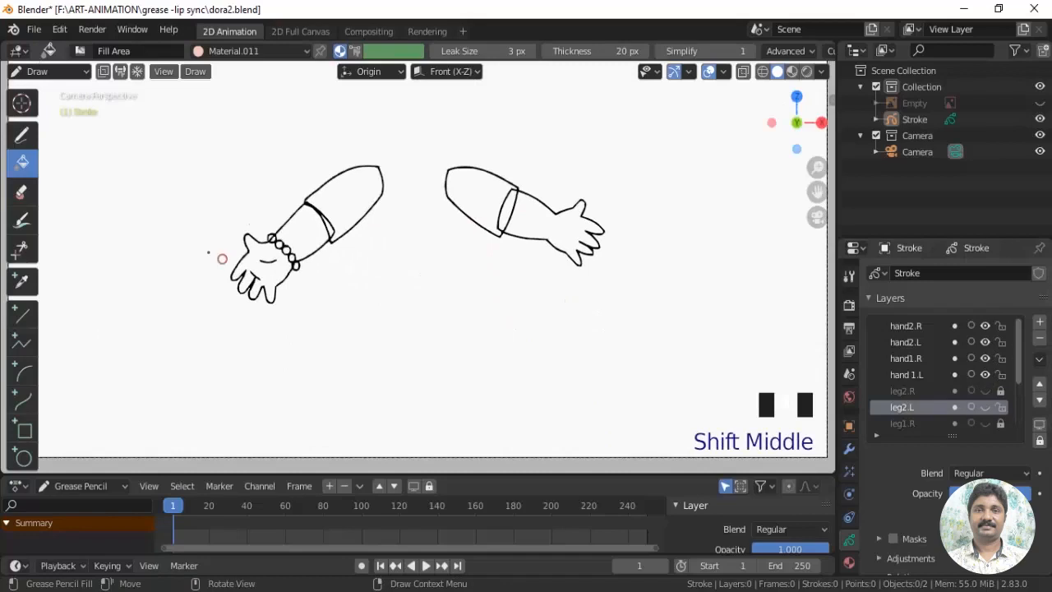
scroll(633, 321, up, 2)
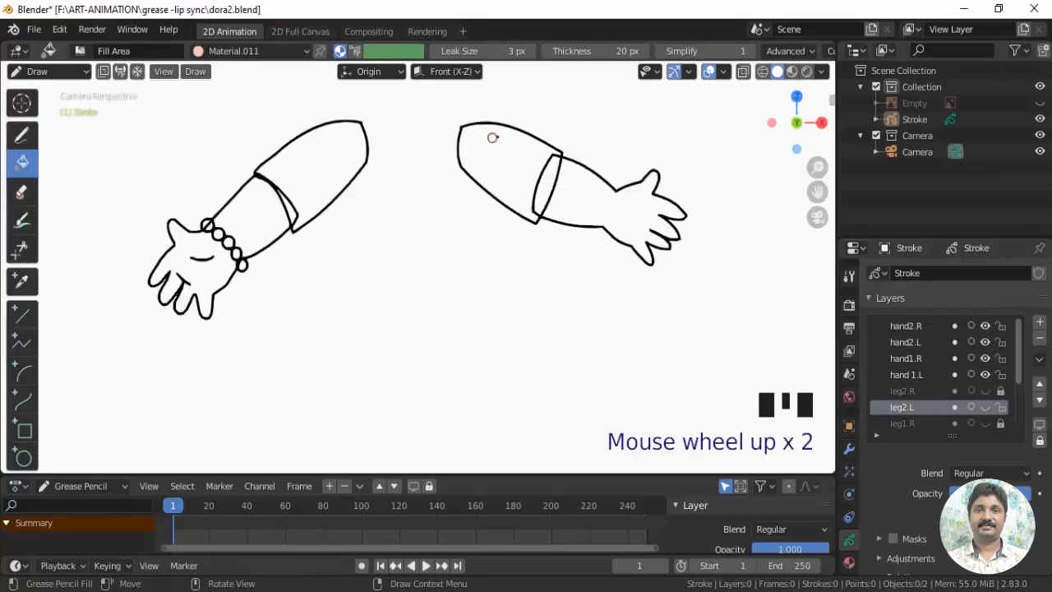
Make hand 1.L the active layer, hide the other hand layers and check the sleeve against the reference image
click(917, 377)
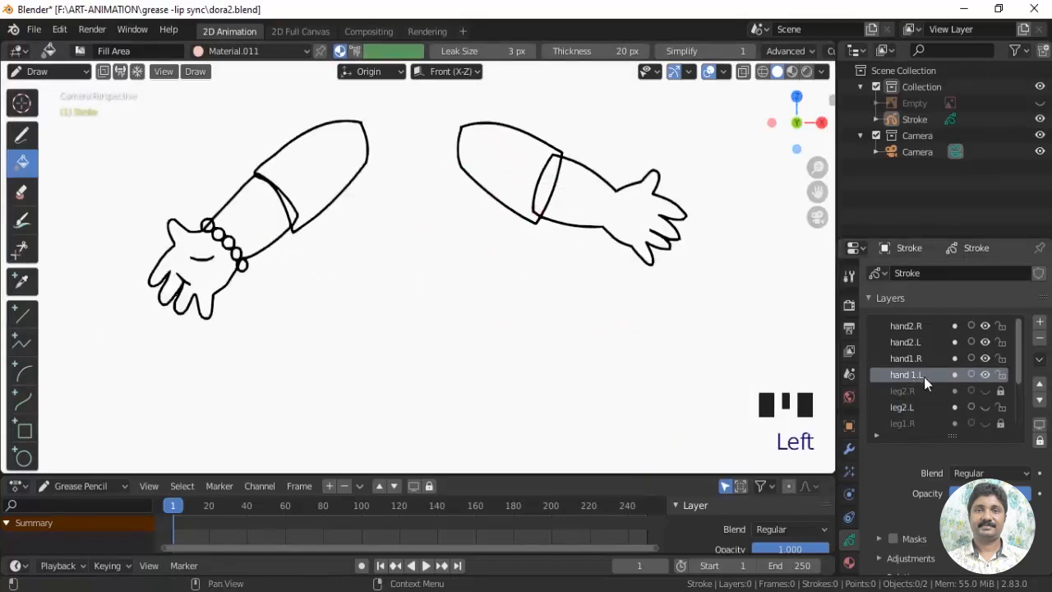
click(984, 374)
click(984, 374)
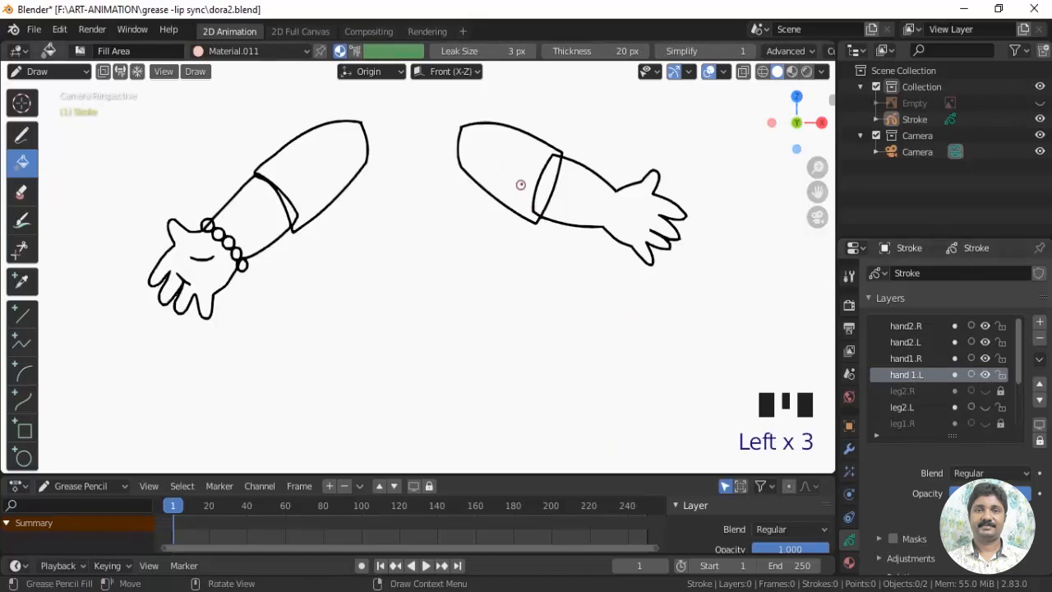
drag(986, 358, 985, 327)
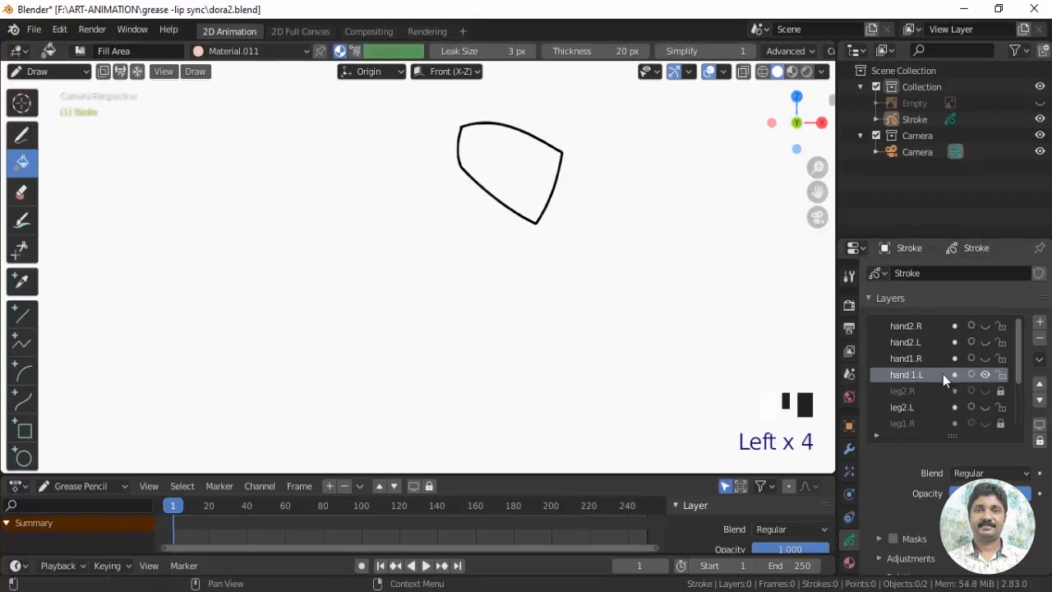
click(1040, 104)
click(1040, 103)
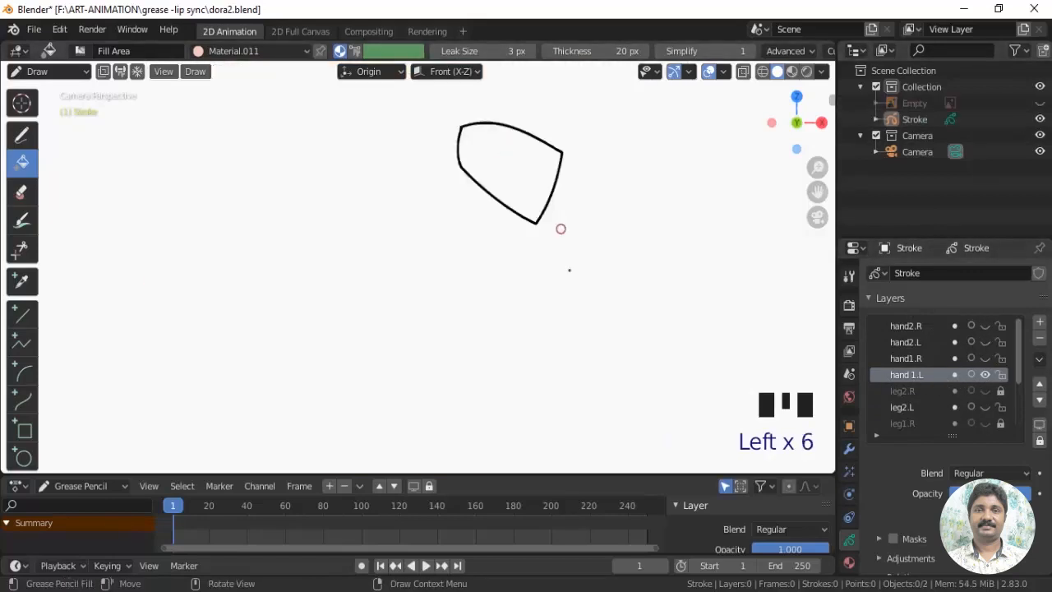
Fill the hand 1.L sleeve with Material.008
click(849, 563)
click(912, 325)
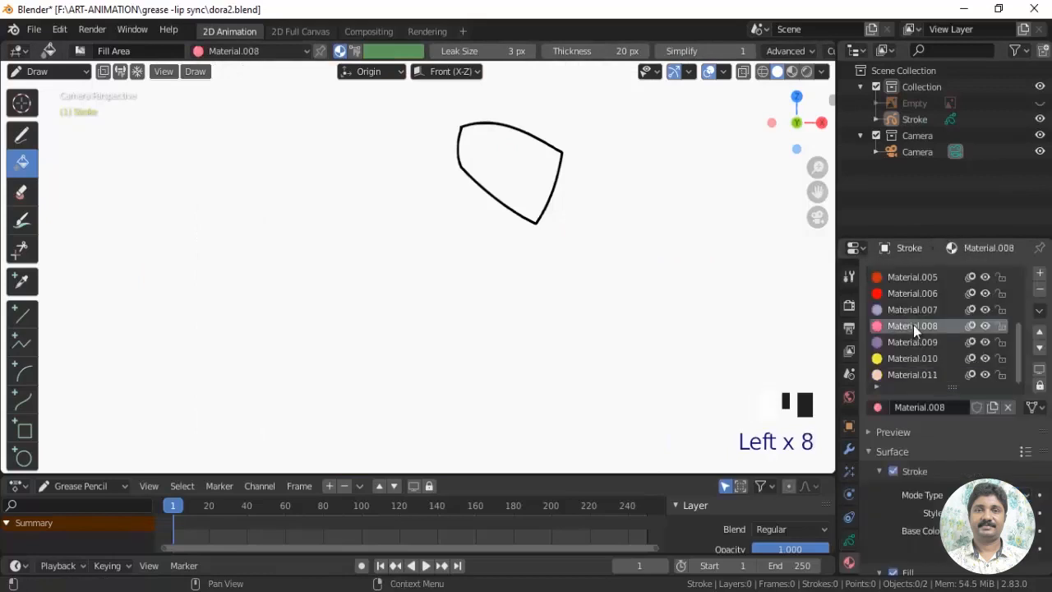
click(491, 166)
Hide hand 1.L, show hand1.R as the active layer and fill its sleeve with Material.008
click(849, 541)
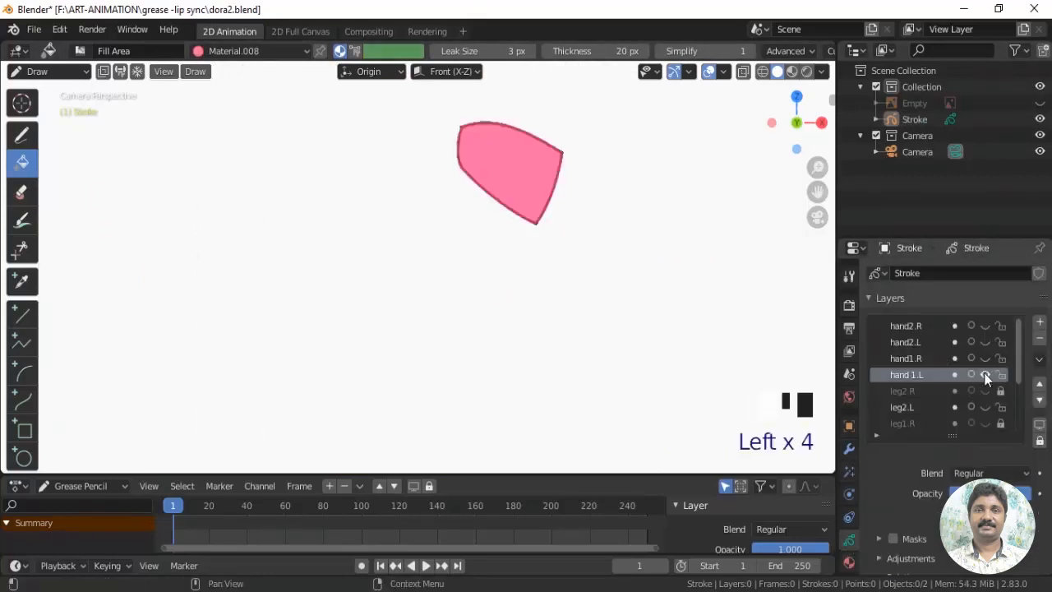
click(986, 375)
click(914, 358)
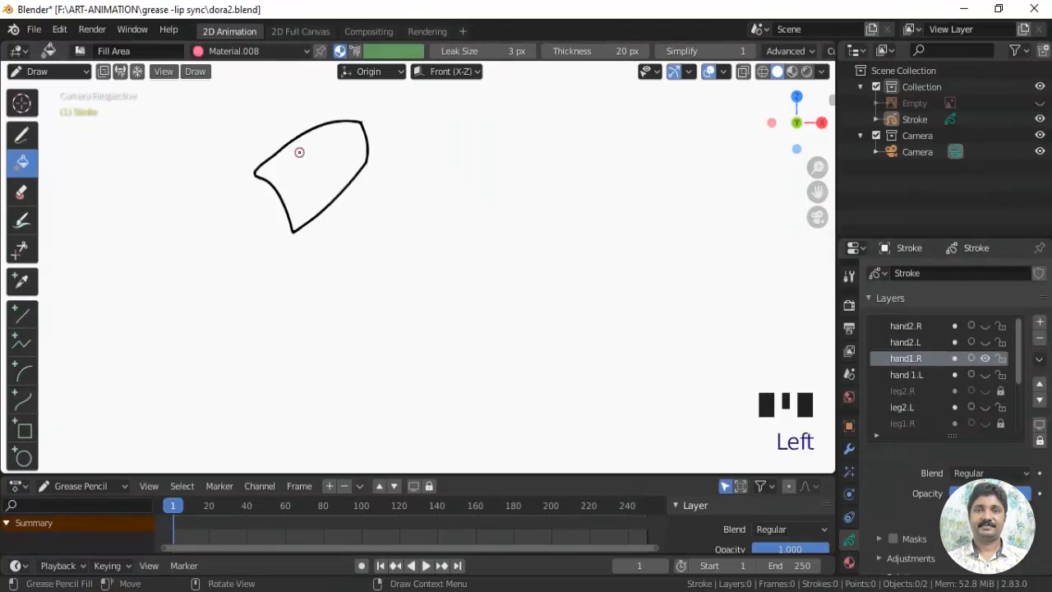
click(299, 152)
Hide hand1.R, show hand2.L as the active layer and display the reference image behind the hand
click(985, 360)
click(984, 359)
click(905, 343)
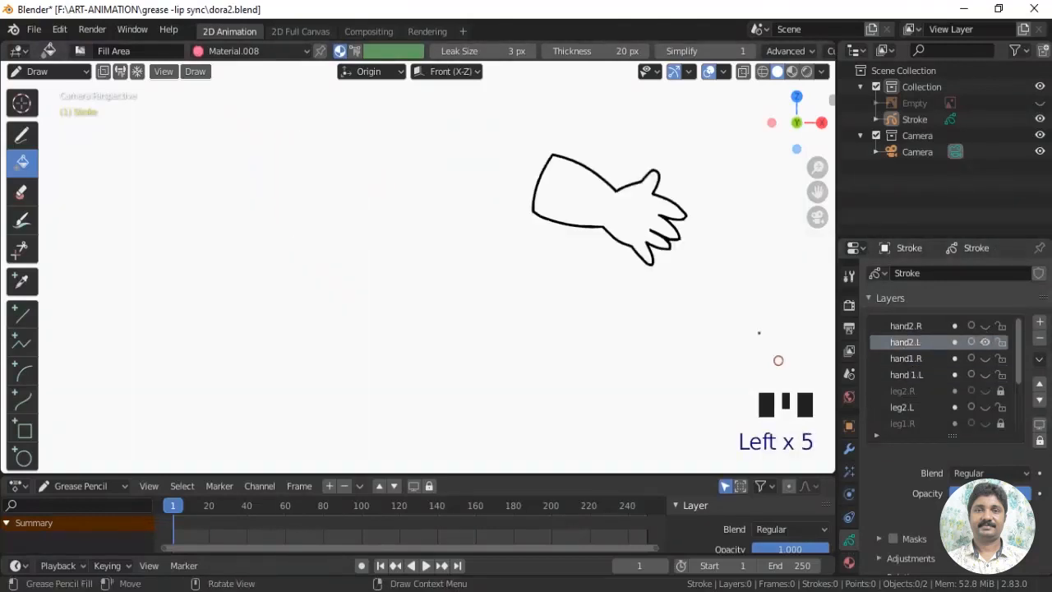
click(1040, 102)
click(1040, 104)
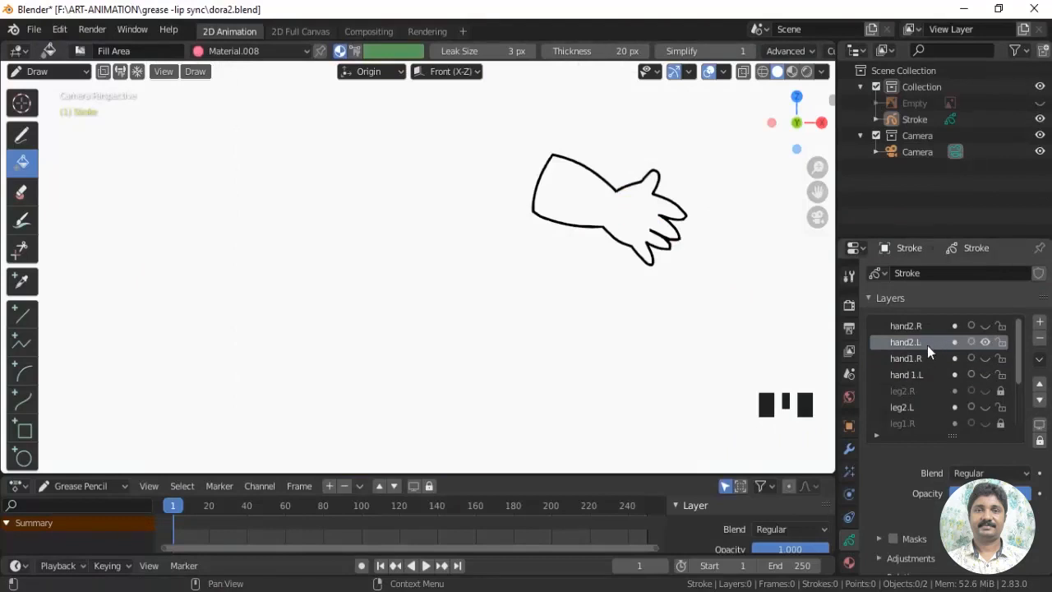
shift+middle_drag(628, 339, 512, 390)
scroll(512, 390, up, 3)
shift+middle_drag(591, 265, 538, 282)
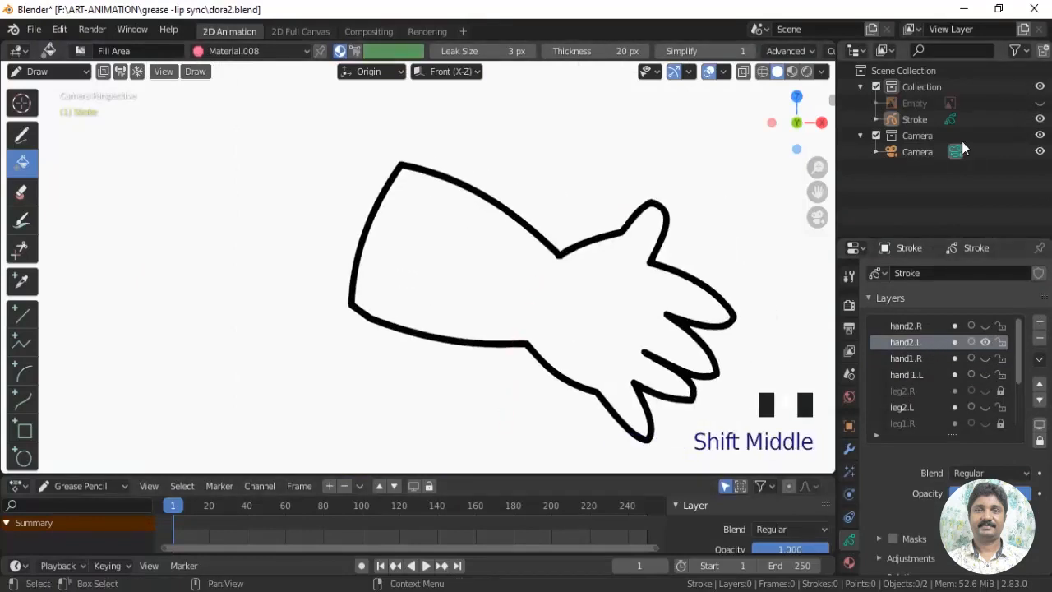
click(1040, 103)
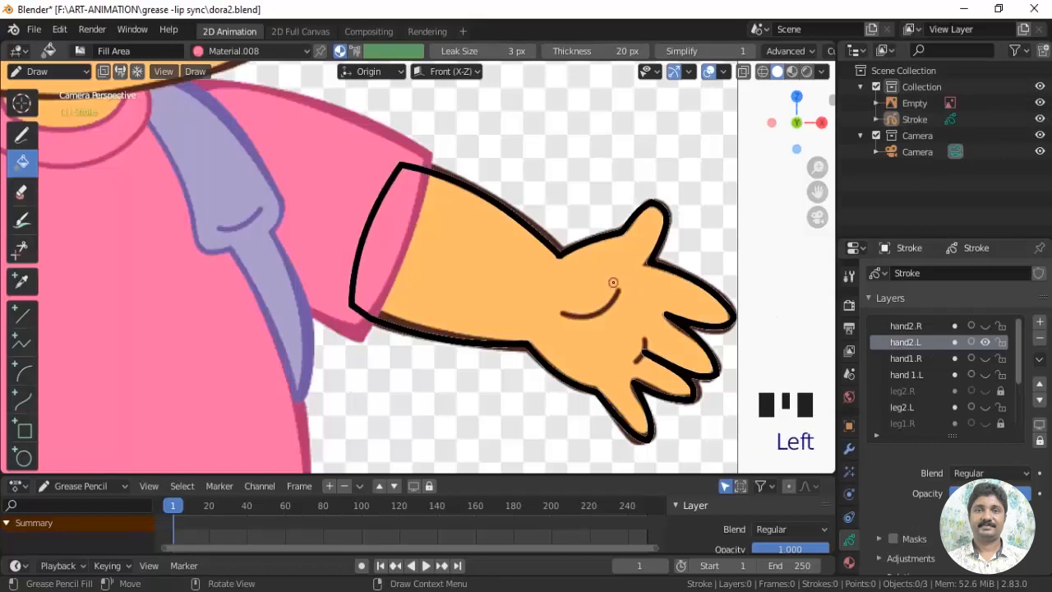
With the Curve tool and Solid Stroke material, trace the palm crease and the short finger crease on the hand2.L layer
click(22, 401)
click(849, 563)
drag(1019, 360, 1019, 300)
click(912, 277)
drag(561, 313, 618, 293)
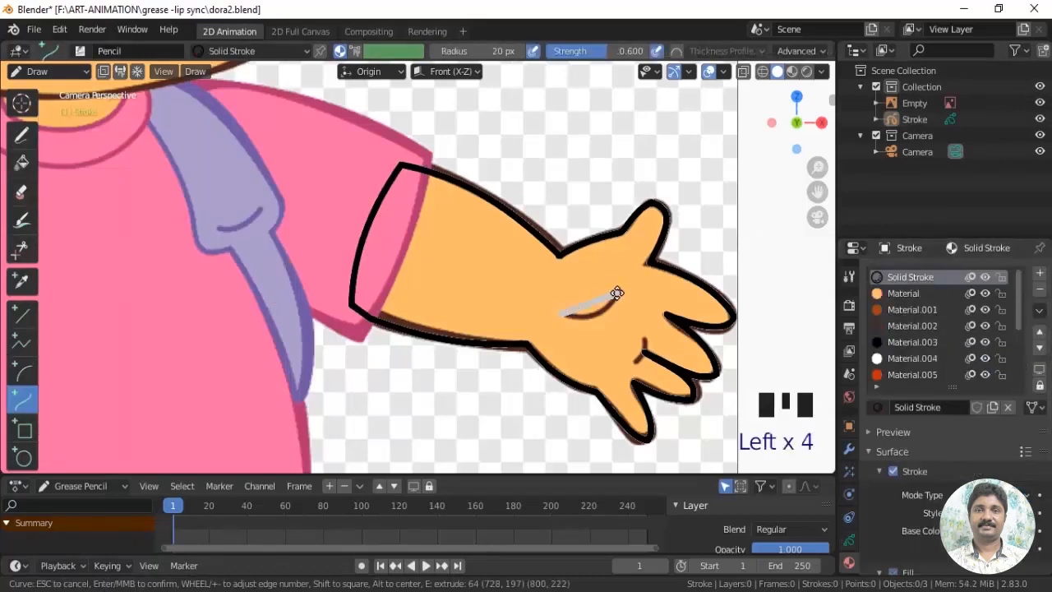
drag(644, 335, 638, 366)
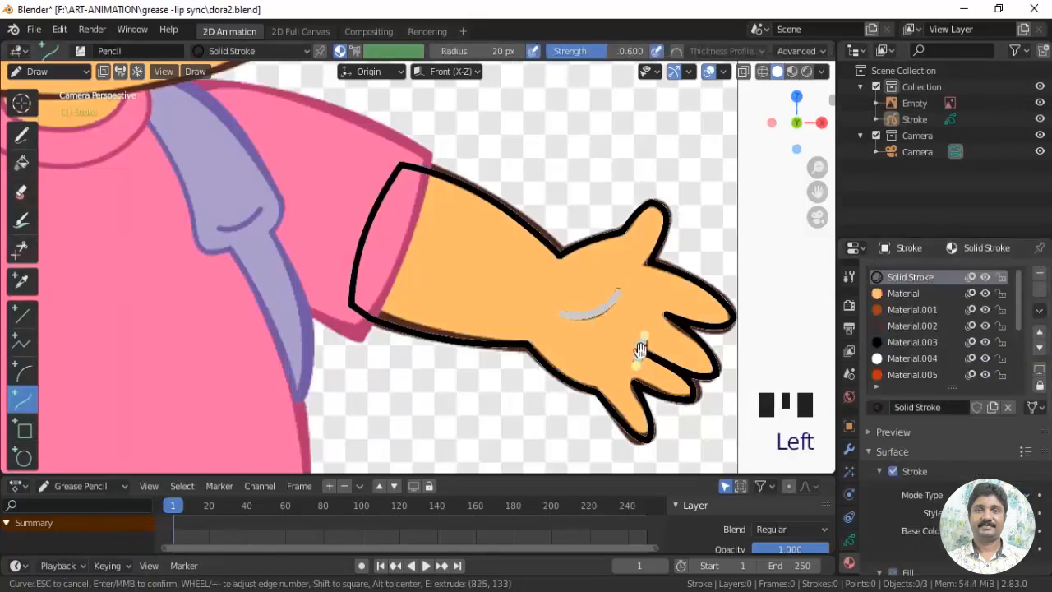
scroll(631, 364, up, 3)
shift+middle_drag(632, 364, 463, 297)
In Sculpt Mode, strengthen the palm and finger crease strokes to solid black, and return to Draw Mode
click(47, 72)
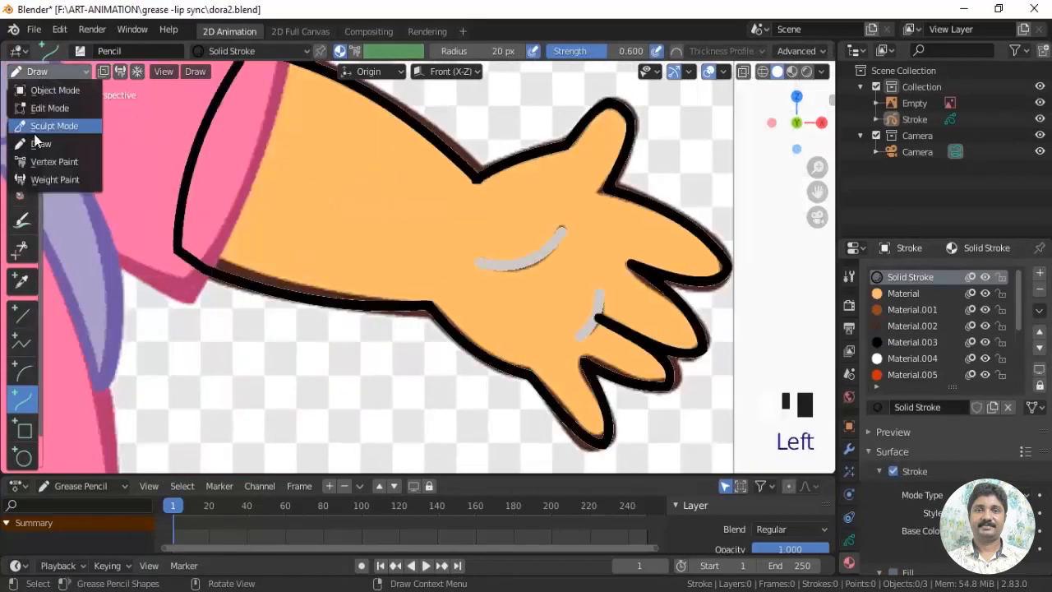
click(50, 126)
click(22, 161)
click(552, 245)
click(586, 308)
click(47, 71)
click(42, 147)
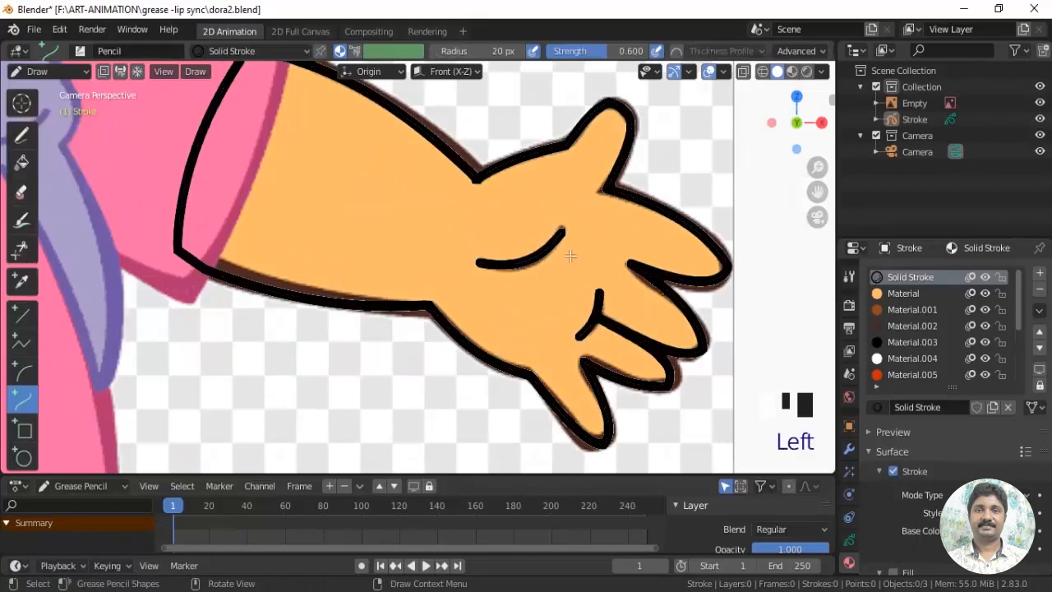
Hide the reference image and fill the hand2.L arm and hand with the skin-colored Material
scroll(417, 266, down, 3)
click(1040, 103)
click(903, 294)
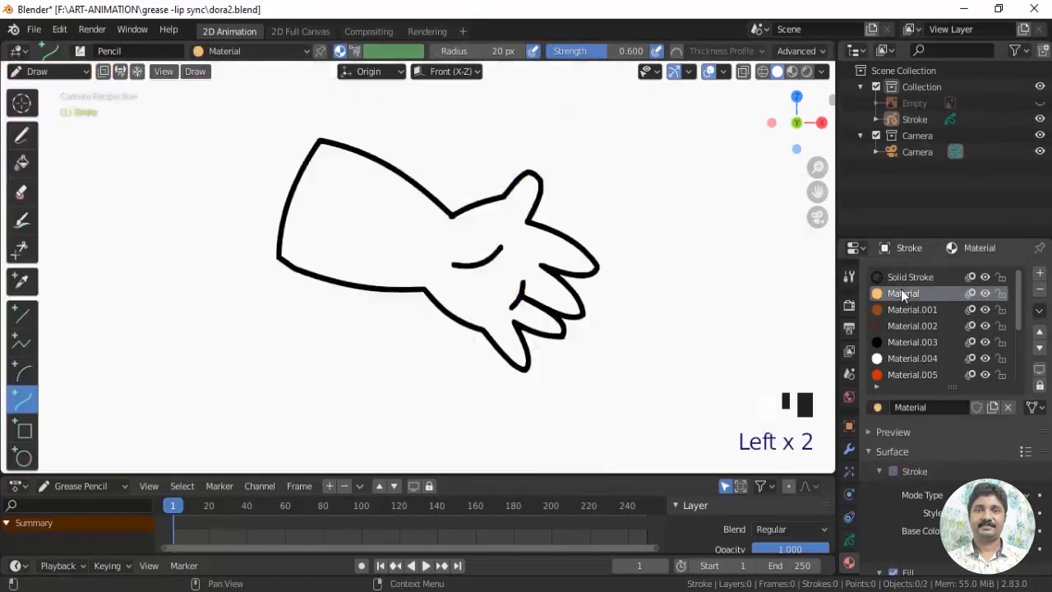
click(23, 162)
click(392, 240)
In Edit Mode, select the hidden hand2.L crease strokes, bring them to the front of the fill, and return to Object Mode
scroll(391, 240, up, 2)
click(36, 73)
click(41, 107)
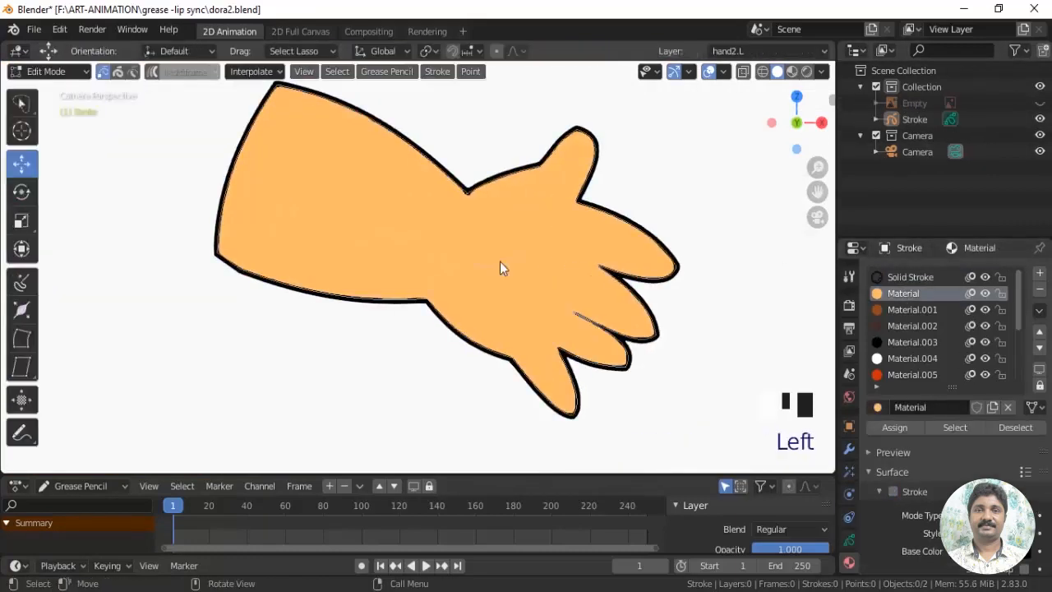
shift+click(570, 309)
click(437, 71)
mouse_move(493, 216)
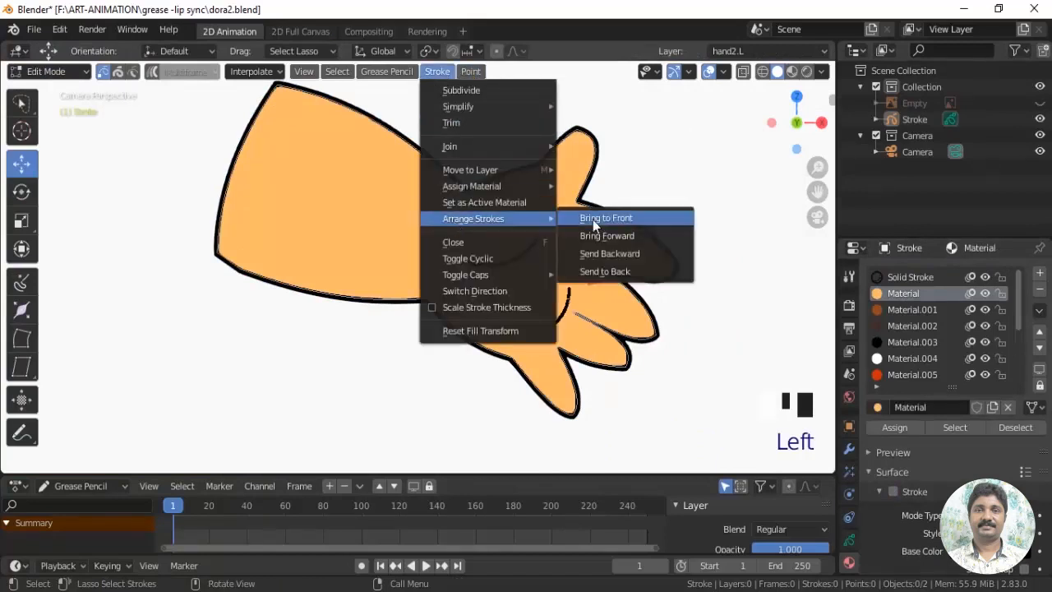
click(595, 219)
scroll(658, 212, down, 3)
shift+middle_drag(627, 317, 651, 303)
click(608, 315)
click(605, 316)
click(54, 72)
click(59, 89)
Show the hand 1.L sleeve together with the hand2.L layer to check how the two parts overlap
scroll(521, 347, down, 1)
shift+middle_drag(520, 347, 592, 342)
click(850, 540)
click(985, 344)
click(985, 343)
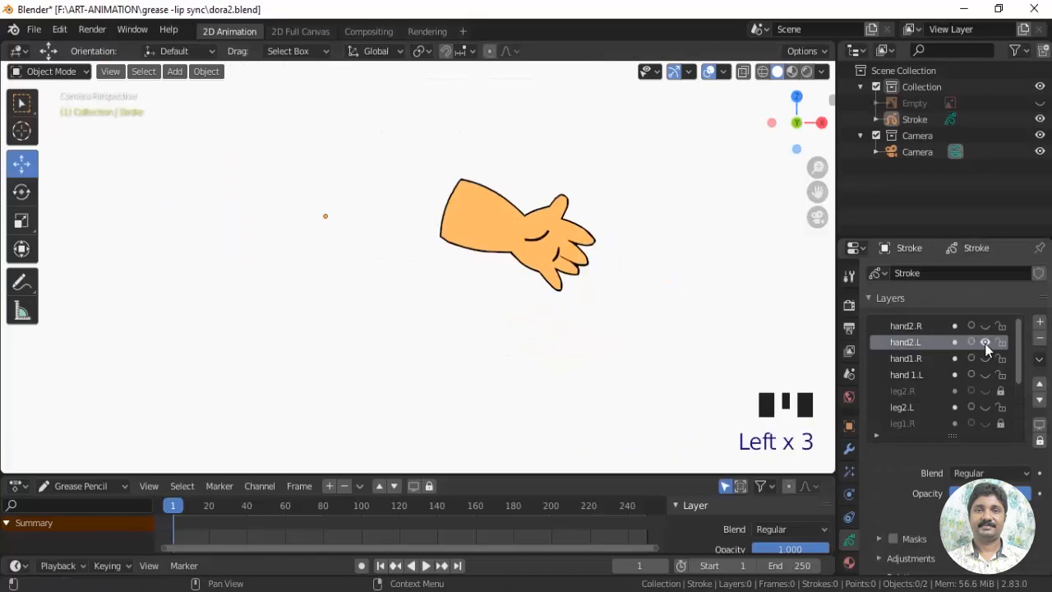
click(984, 375)
click(984, 375)
click(984, 375)
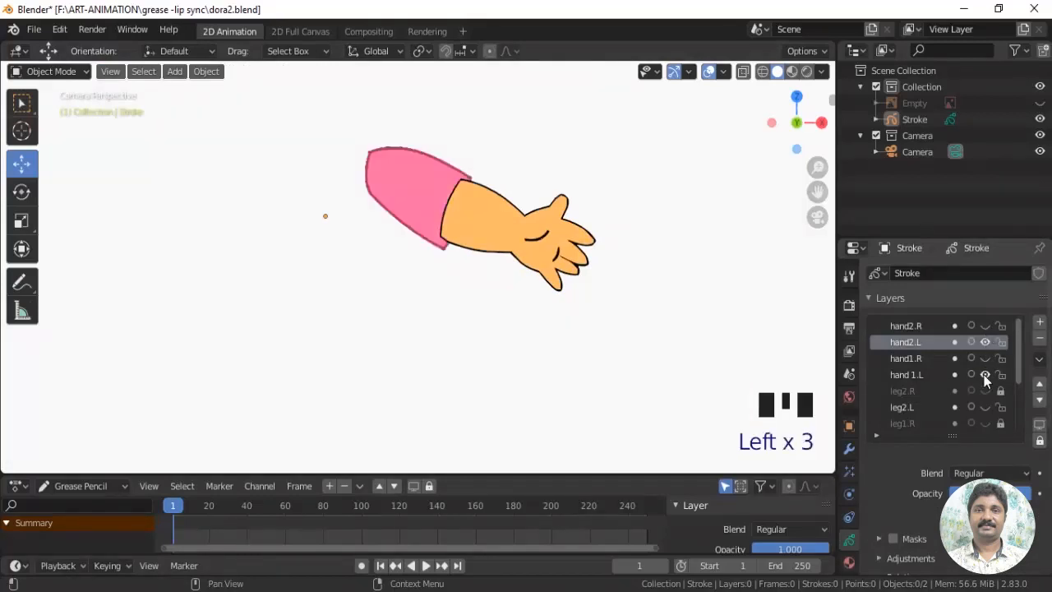
scroll(485, 262, up, 2)
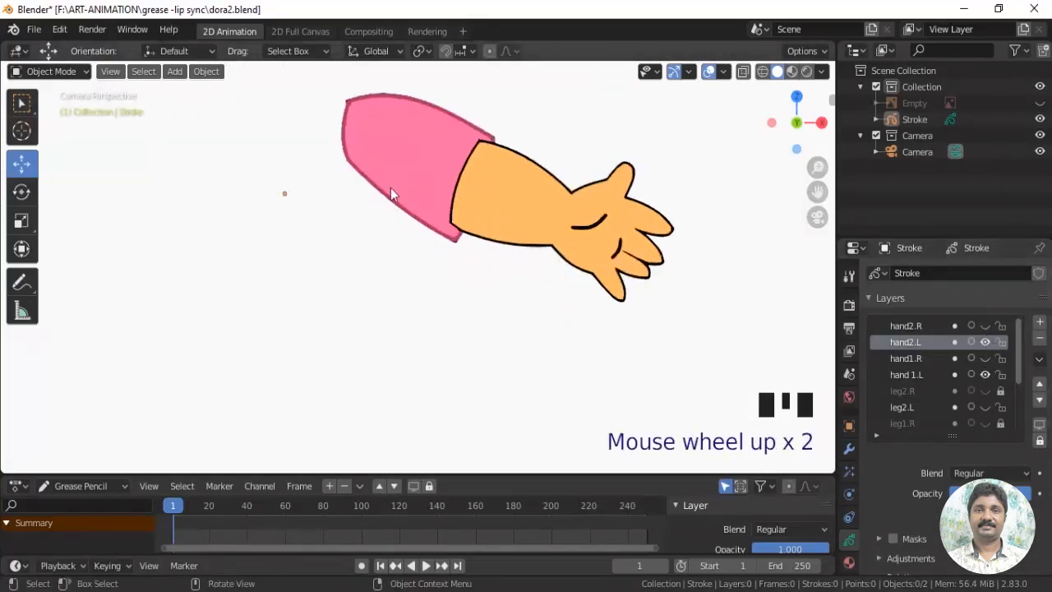
Move the hand 1.L layer up two places so it sits above hand2.L
click(983, 374)
click(983, 374)
click(927, 374)
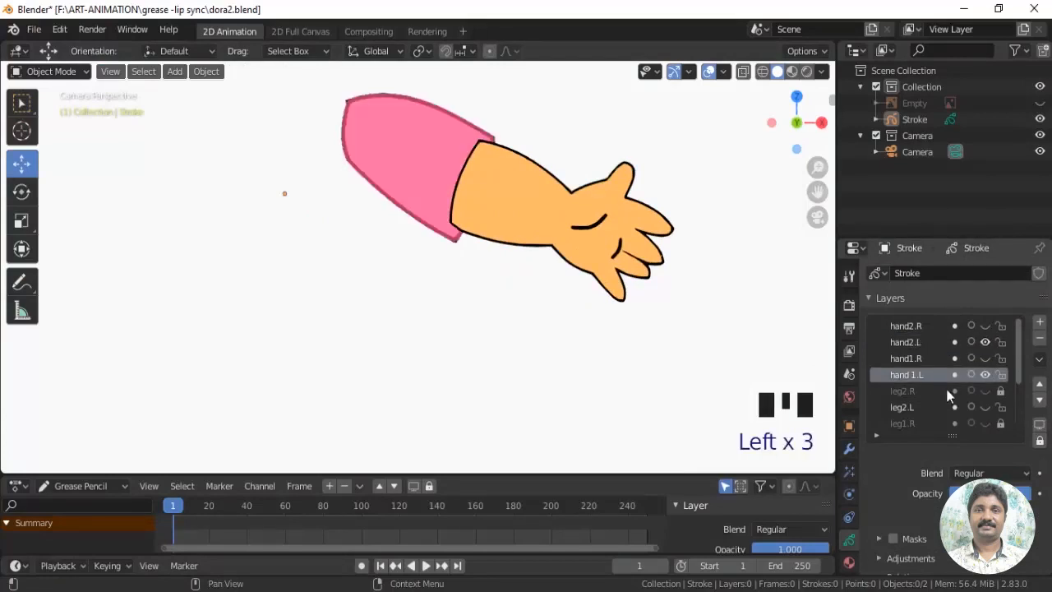
click(1039, 386)
click(1039, 386)
drag(1018, 366, 1012, 337)
Hide the hand 1.L and hand2.L layers and show the hand2.R and hand1.R layers
click(986, 342)
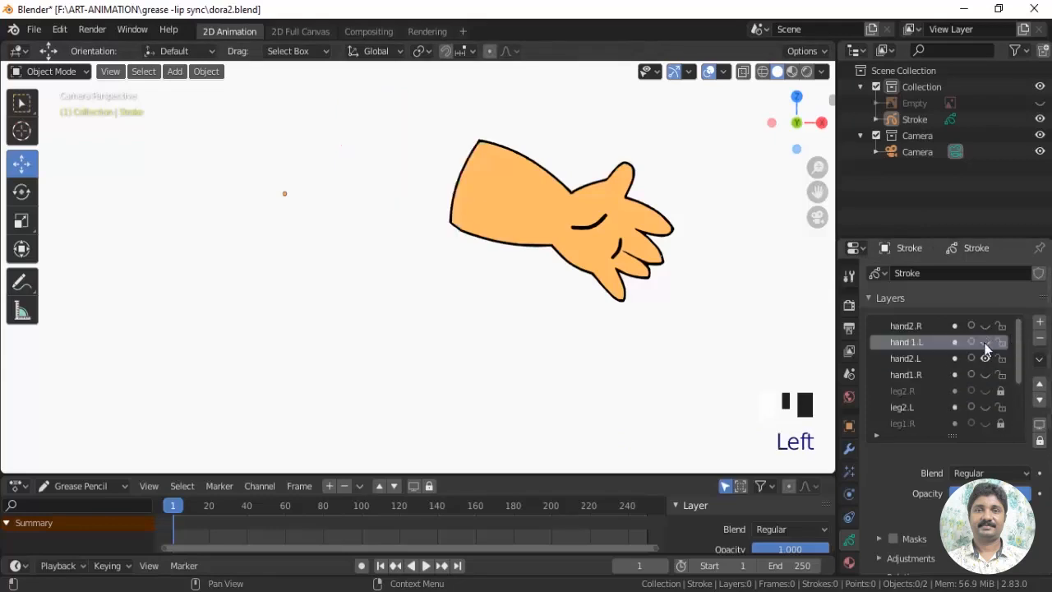
click(986, 359)
click(986, 326)
shift+middle_drag(460, 314, 789, 333)
click(986, 375)
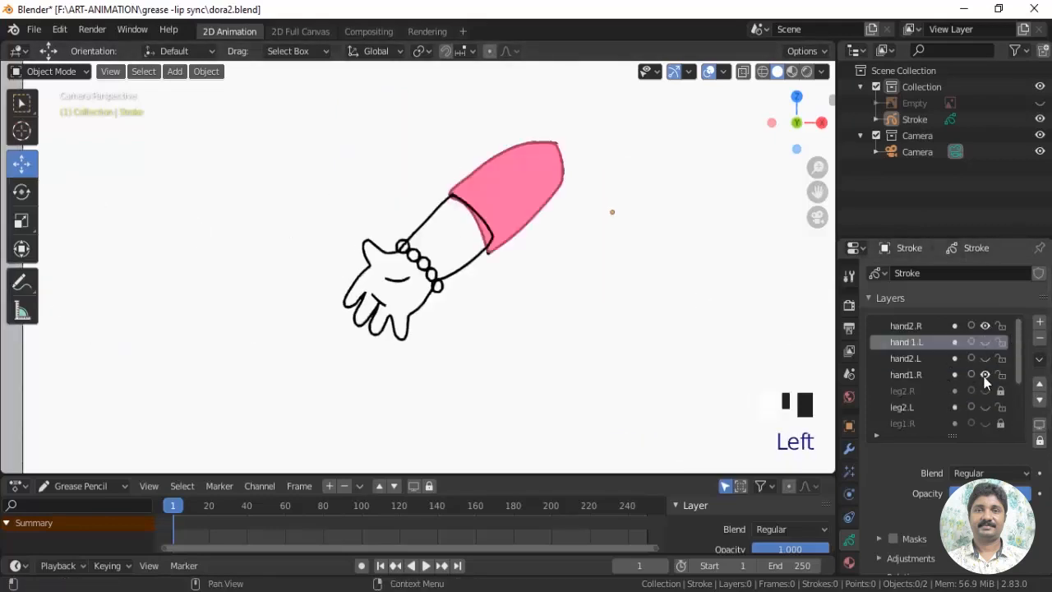
shift+middle_drag(597, 345, 570, 354)
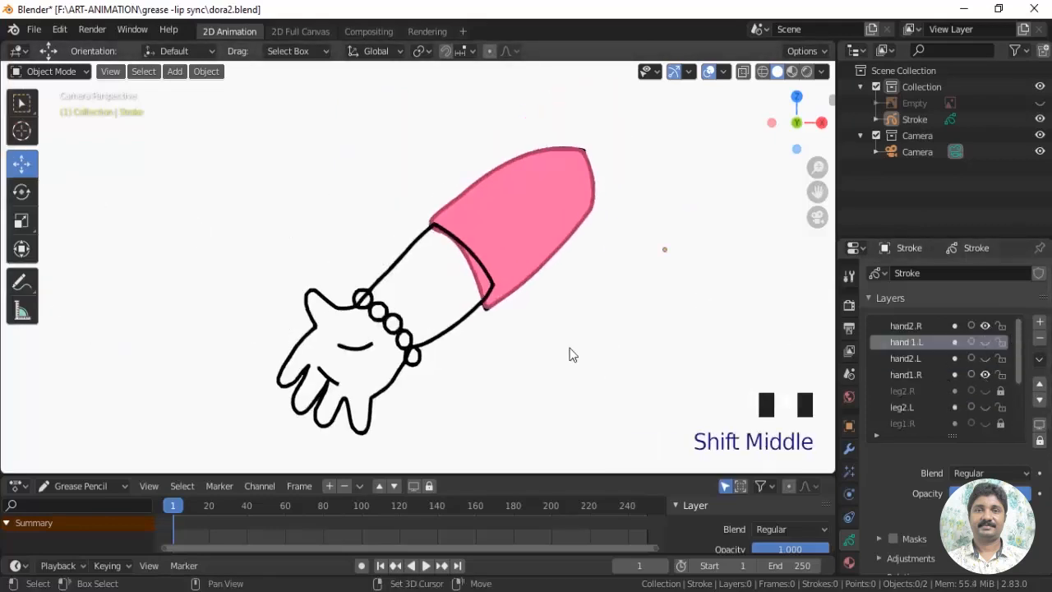
Hide the hand1.R layer and make hand2.R the active layer
click(922, 374)
click(985, 374)
click(986, 374)
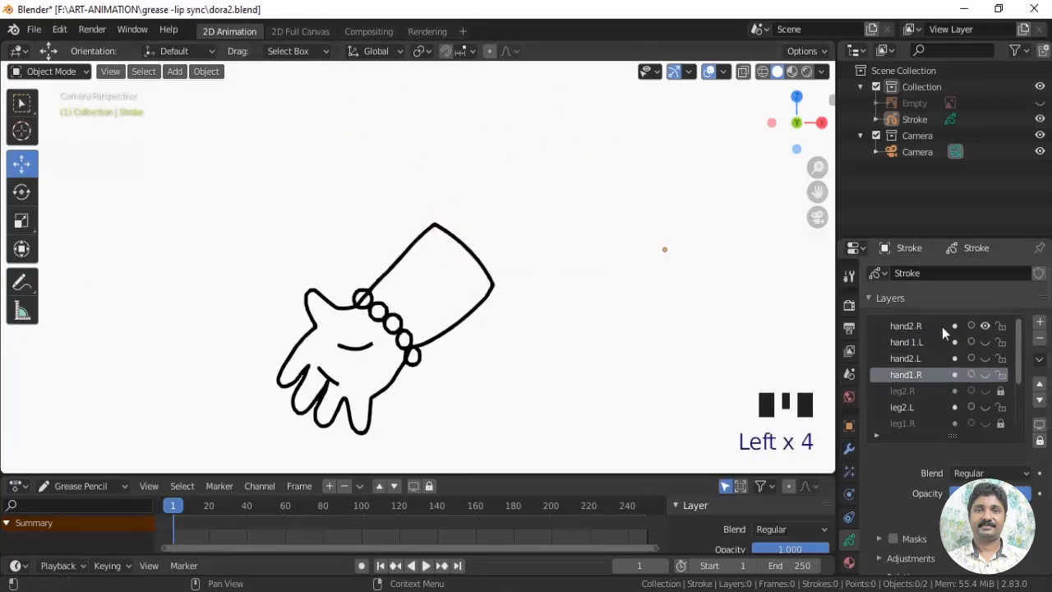
click(942, 326)
click(985, 325)
click(986, 326)
scroll(655, 352, up, 1)
scroll(653, 357, up, 2)
shift+middle_drag(581, 312, 576, 304)
Compare the hand2.R hand and bracelet with the reference image, and hide the reference again
click(1040, 102)
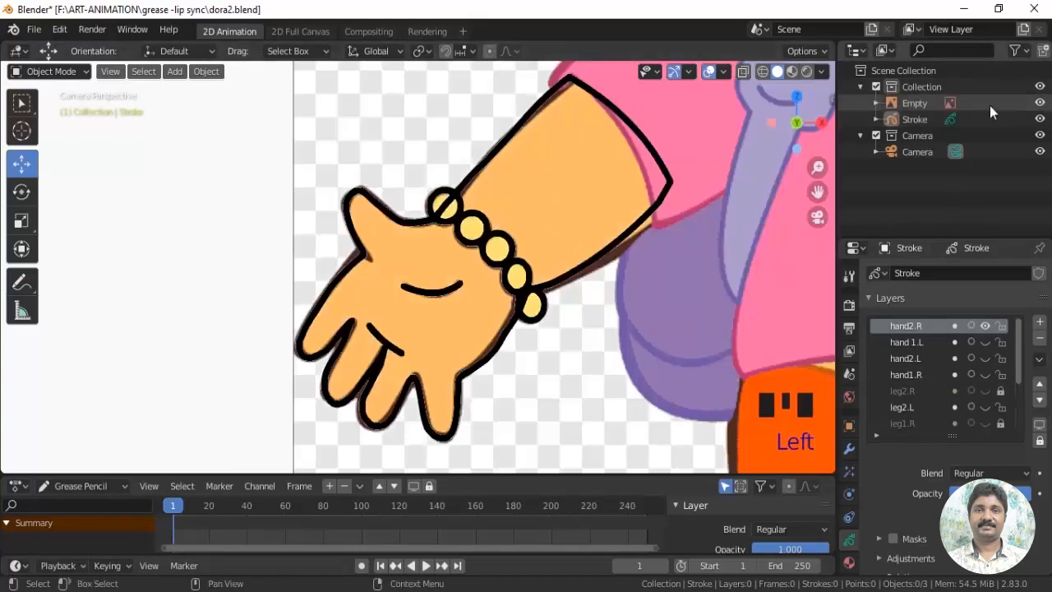
click(1041, 104)
scroll(633, 286, down, 3)
shift+middle_drag(633, 286, 540, 333)
scroll(538, 285, up, 4)
shift+middle_drag(538, 285, 587, 211)
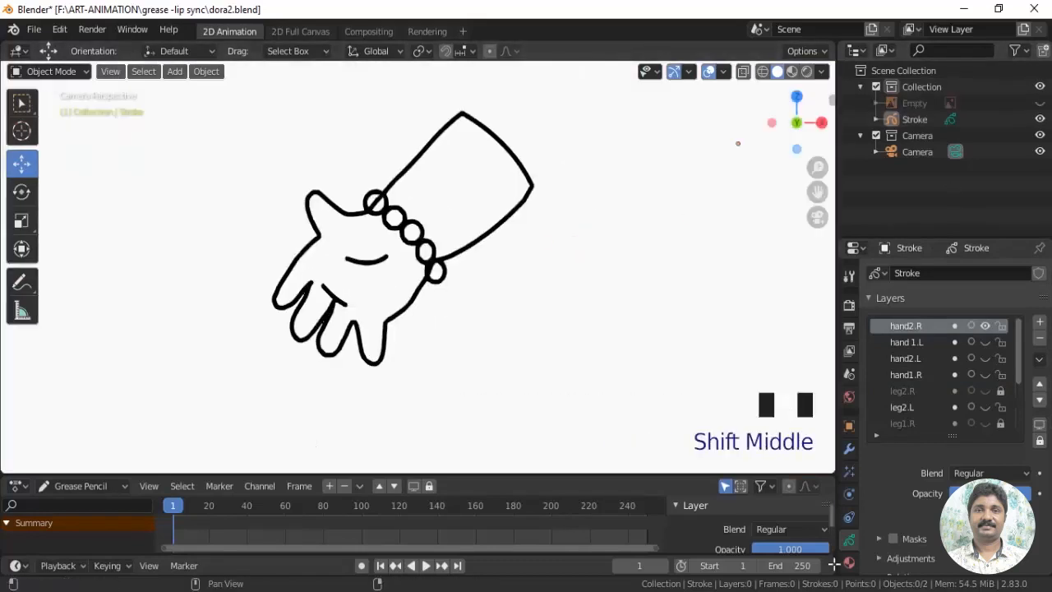
Fill the forearm and the hand on the hand2.R layer with the light orange skin material named Material
click(849, 563)
click(881, 295)
drag(49, 71, 41, 145)
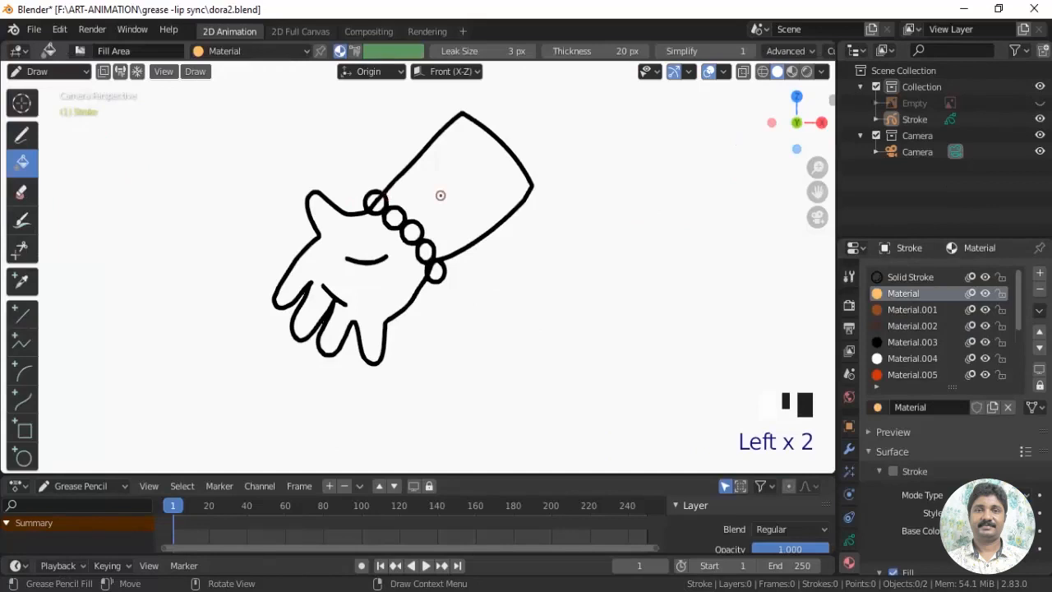
click(440, 195)
click(395, 275)
Rearrange the selected hand2.R strokes so the palm crease lines lie above the skin fill
scroll(395, 277, up, 2)
shift+middle_drag(394, 277, 559, 270)
click(37, 72)
click(29, 111)
scroll(396, 217, up, 3)
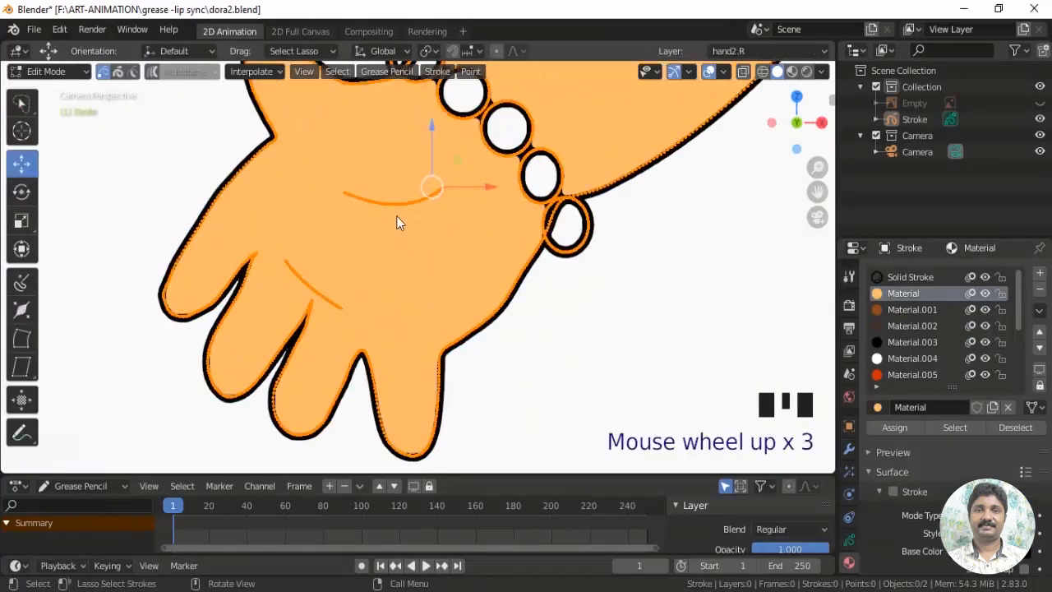
click(441, 75)
mouse_move(464, 220)
click(649, 217)
Fill the beads of the bracelet with the yellow Material.010
scroll(633, 357, down, 3)
mouse_move(634, 356)
shift+middle_down()
mouse_move(562, 390)
mouse_move(623, 365)
shift+middle_up()
scroll(562, 390, up, 3)
drag(1020, 323, 1021, 383)
click(918, 360)
click(45, 71)
click(41, 141)
click(403, 173)
click(453, 216)
click(501, 254)
click(536, 302)
click(567, 357)
Delete the arm outline segment that crosses the inside of the bracelet's uppermost bead
scroll(495, 275, up, 3)
shift+middle_drag(495, 275, 558, 428)
click(45, 72)
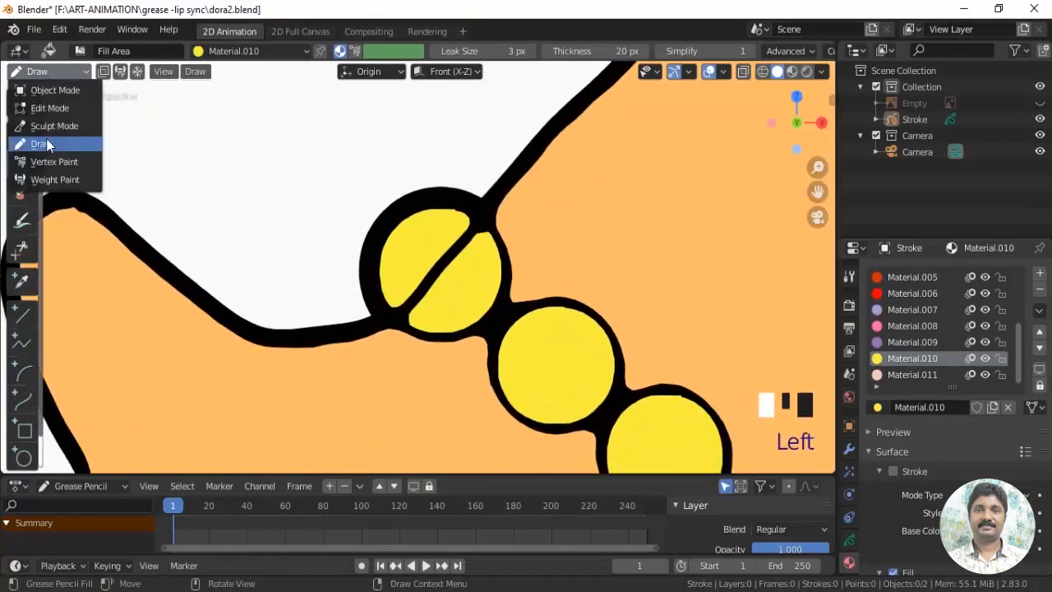
click(41, 106)
scroll(446, 258, up, 3)
scroll(495, 269, up, 2)
click(446, 277)
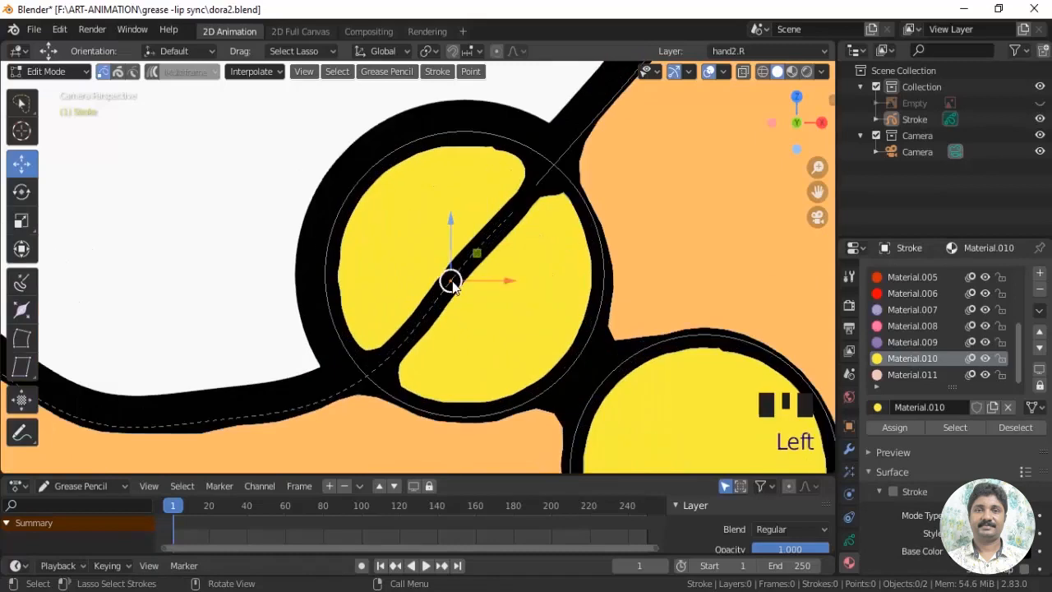
click(447, 203)
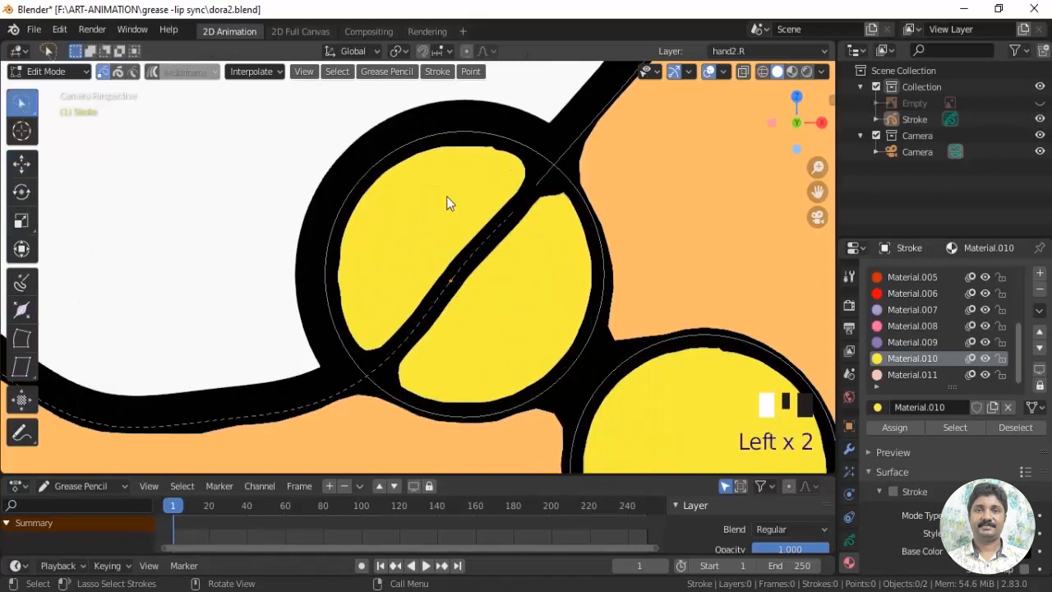
right_click(451, 291)
key(Delete)
click(444, 251)
Delete the stray stroke points at the upper end of the gap between the top bead's two yellow fills
click(546, 200)
scroll(546, 204, up, 2)
shift+middle_drag(557, 251, 539, 303)
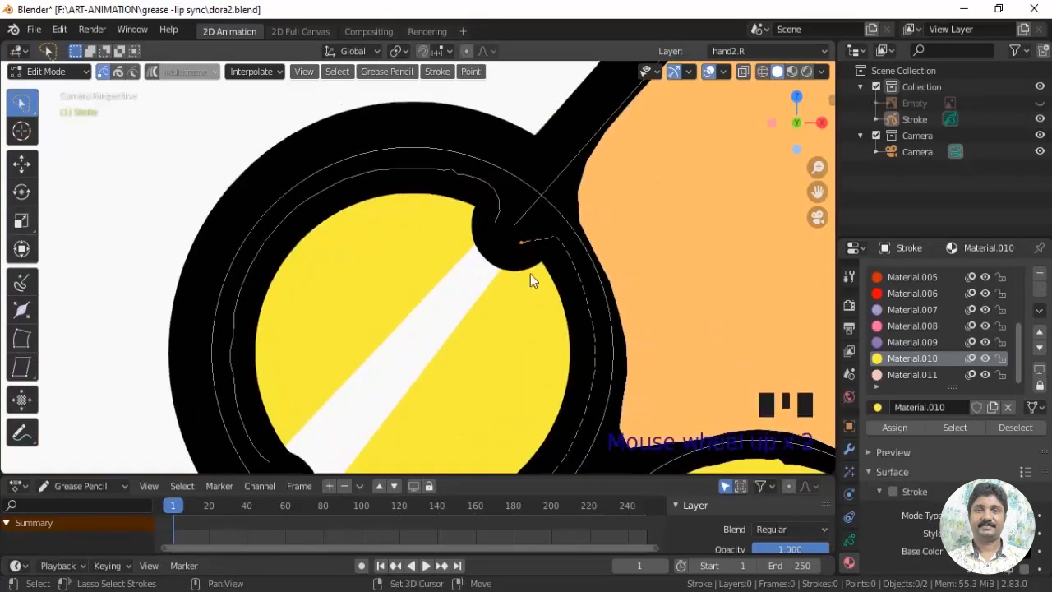
key(Delete)
click(529, 243)
click(535, 241)
key(Delete)
click(533, 241)
click(532, 240)
shift+click(514, 224)
shift+click(497, 220)
shift+click(500, 211)
shift+click(500, 202)
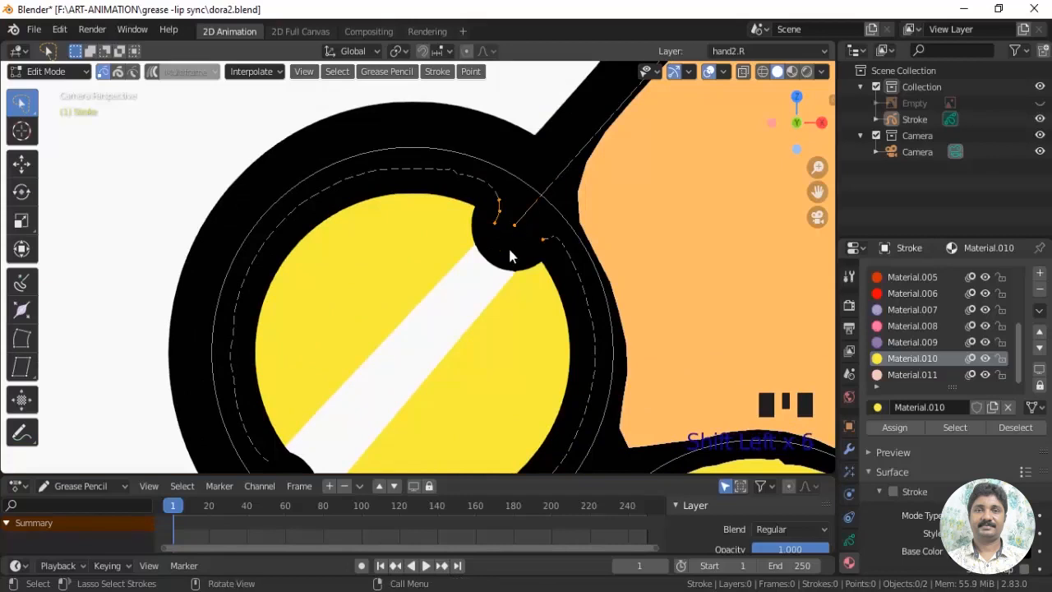
key(Delete)
click(509, 253)
Move the end points of the yellow fills together to close the gap across the uppermost bead
shift+middle_drag(338, 428, 399, 280)
click(337, 309)
scroll(379, 351, up, 3)
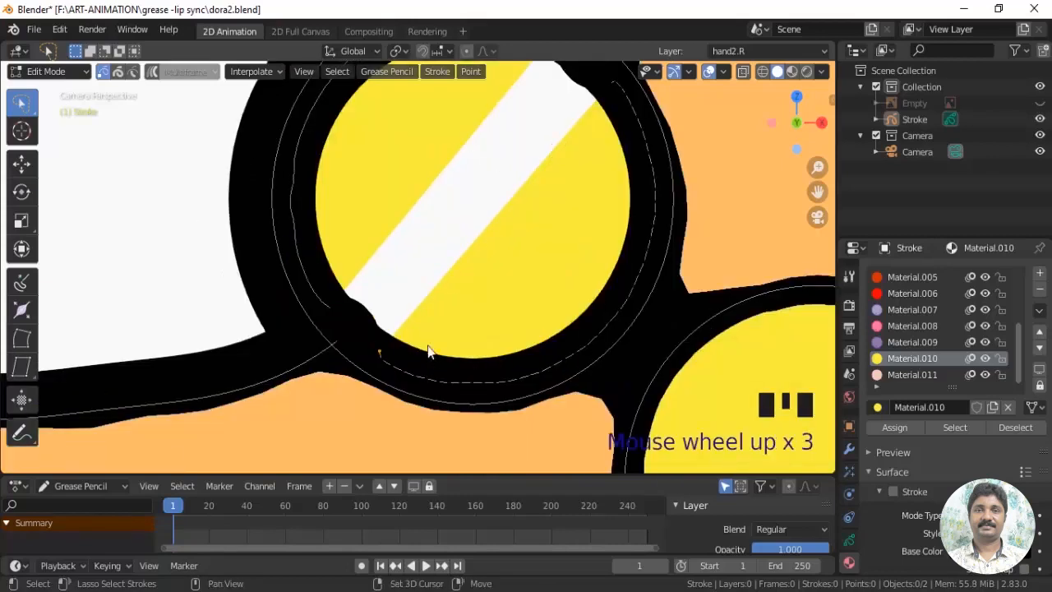
key(g)
click(335, 321)
shift+middle_drag(335, 326, 337, 412)
click(556, 152)
key(g)
click(597, 181)
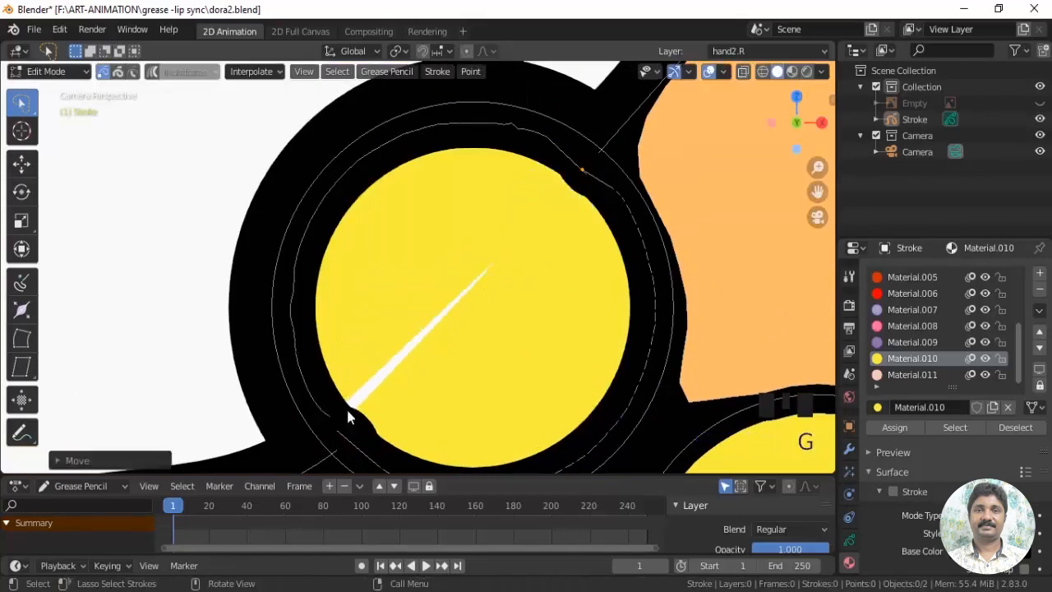
scroll(481, 311, down, 3)
mouse_move(481, 311)
shift+middle_down()
mouse_move(577, 367)
mouse_move(577, 299)
shift+middle_up()
click(577, 299)
shift+middle_drag(577, 299, 544, 310)
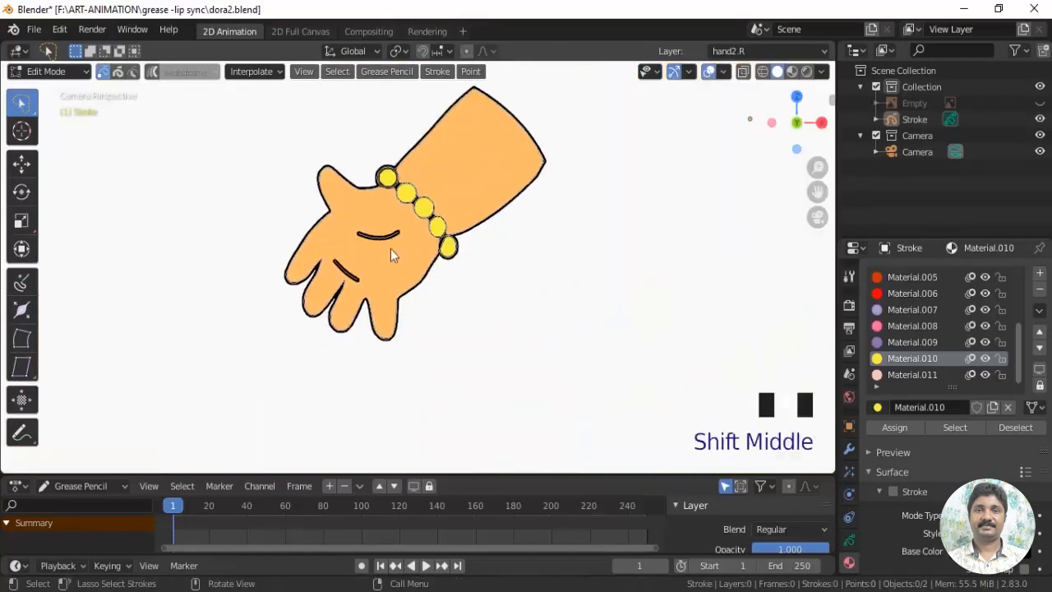
Return to Object Mode and show the hand 1.L, hand2.L and hand1.R layers
click(51, 71)
click(54, 92)
scroll(559, 354, down, 3)
shift+middle_drag(559, 354, 524, 362)
click(849, 540)
click(985, 341)
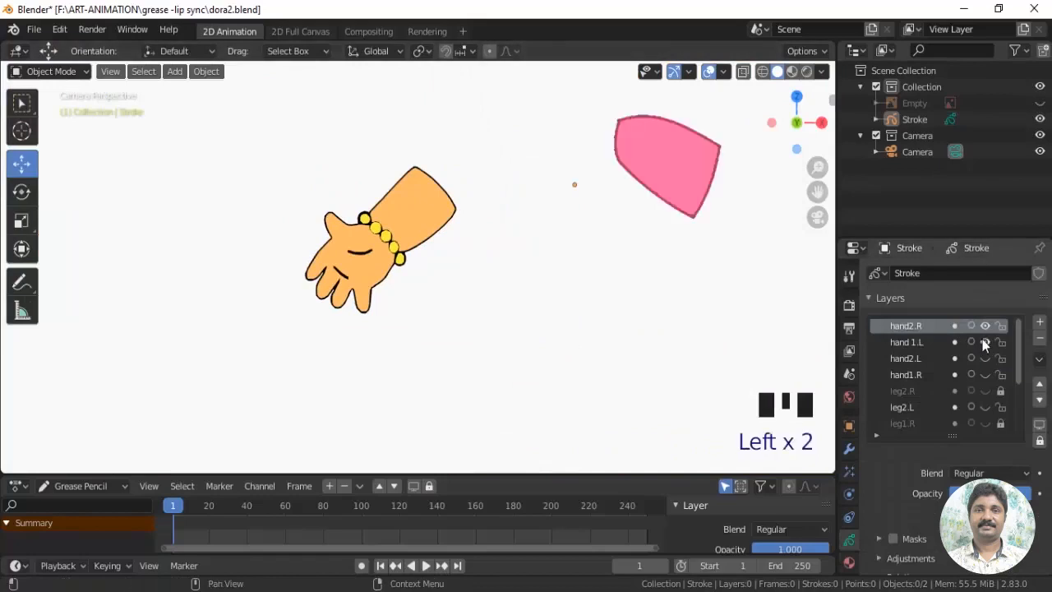
click(986, 358)
click(986, 375)
Move the hand1.R layer to the top of the layer list, above hand2.R
click(913, 374)
click(1041, 383)
click(1040, 384)
click(1040, 384)
click(1040, 384)
Show the leg2.R layer together with both arms
scroll(531, 331, down, 2)
shift+middle_drag(531, 331, 511, 333)
drag(1018, 371, 1018, 381)
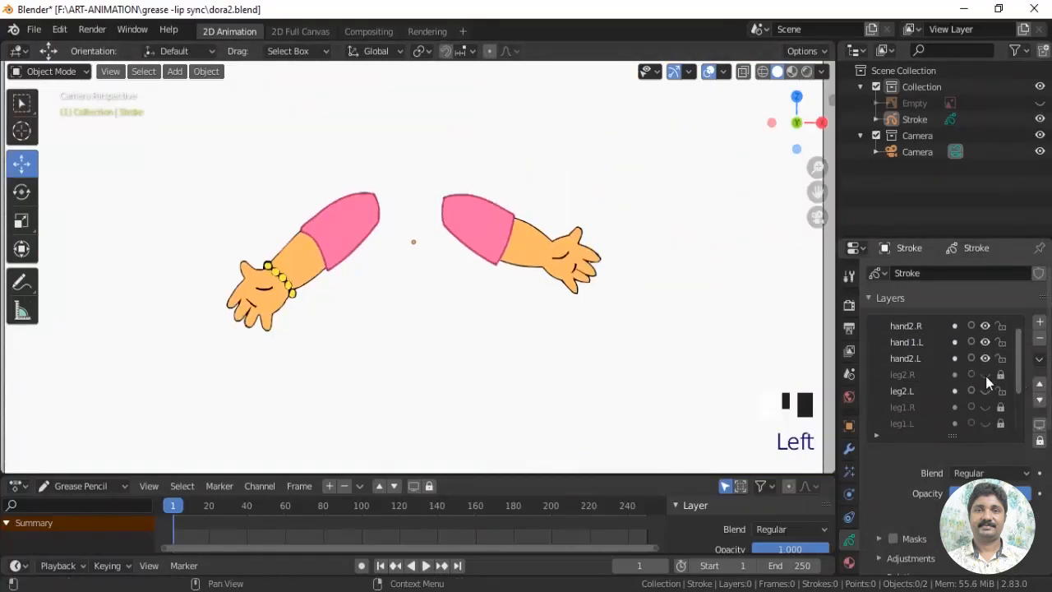
click(986, 376)
Examine the leg2.R ankle, sock and shoe up close and return to the camera view
shift+middle_drag(514, 371, 538, 320)
scroll(477, 353, up, 7)
shift+middle_drag(451, 411, 457, 83)
shift+middle_drag(410, 429, 420, 343)
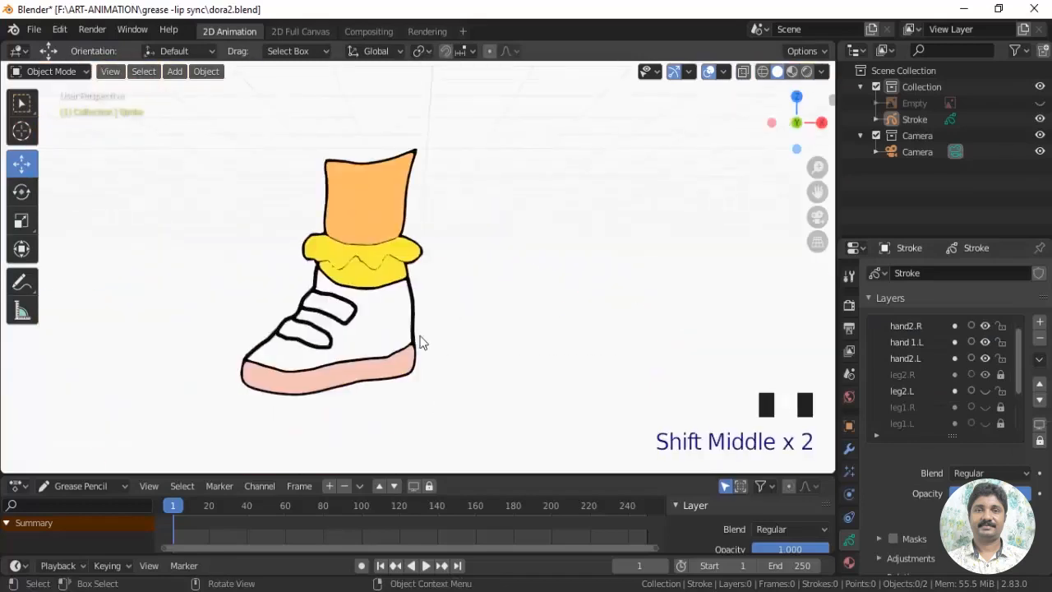
scroll(420, 343, up, 3)
click(415, 346)
shift+middle_drag(491, 311, 625, 269)
scroll(532, 292, down, 6)
shift+middle_drag(531, 291, 529, 353)
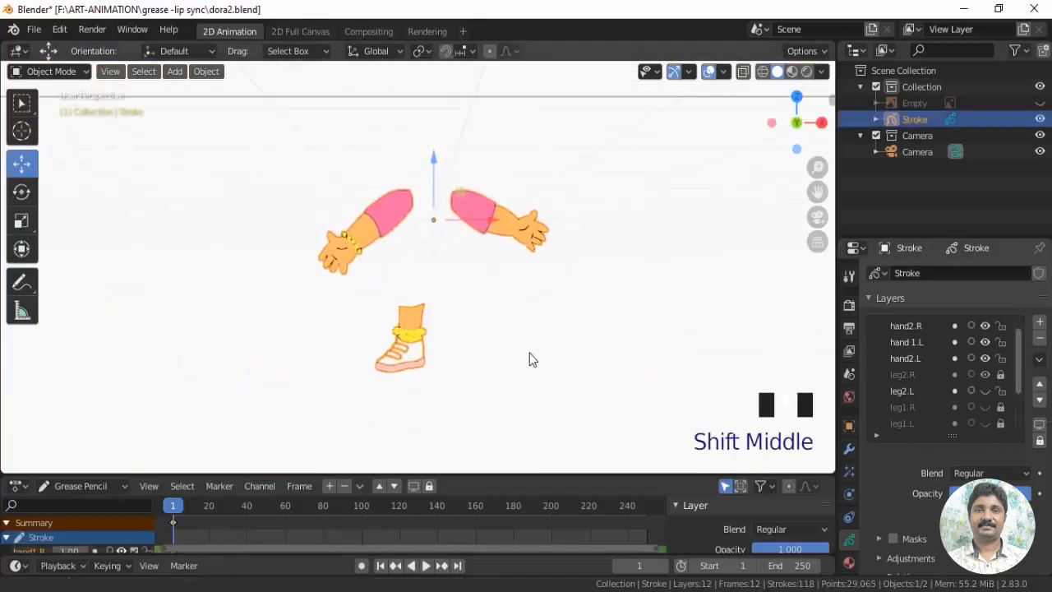
key(KP_0)
click(985, 374)
click(985, 375)
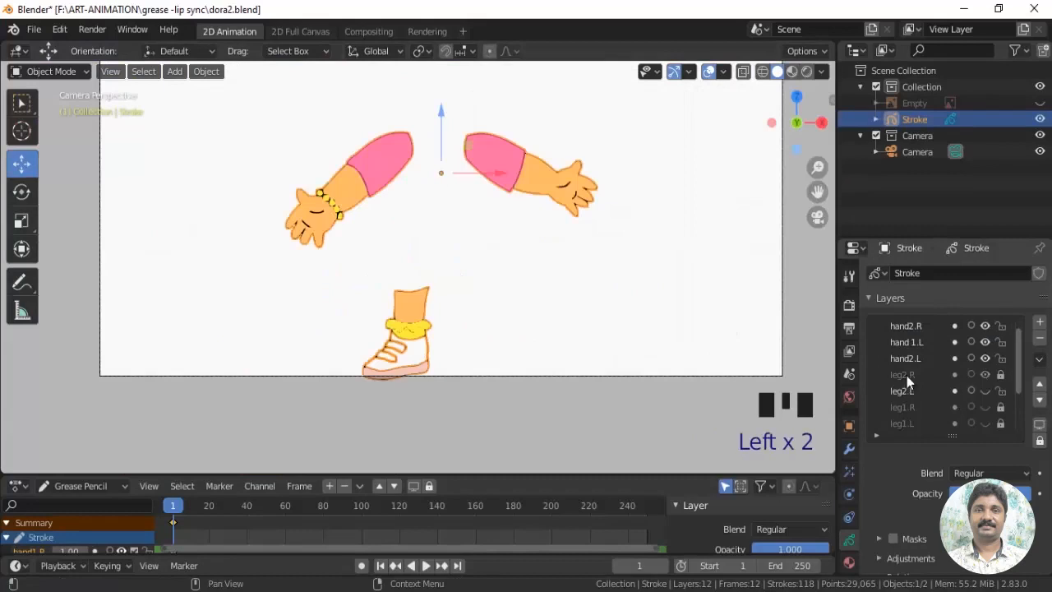
Unlock leg2.R and the other locked layers below it in the layer list
click(1000, 375)
drag(1018, 370, 1019, 388)
drag(1000, 374, 1000, 453)
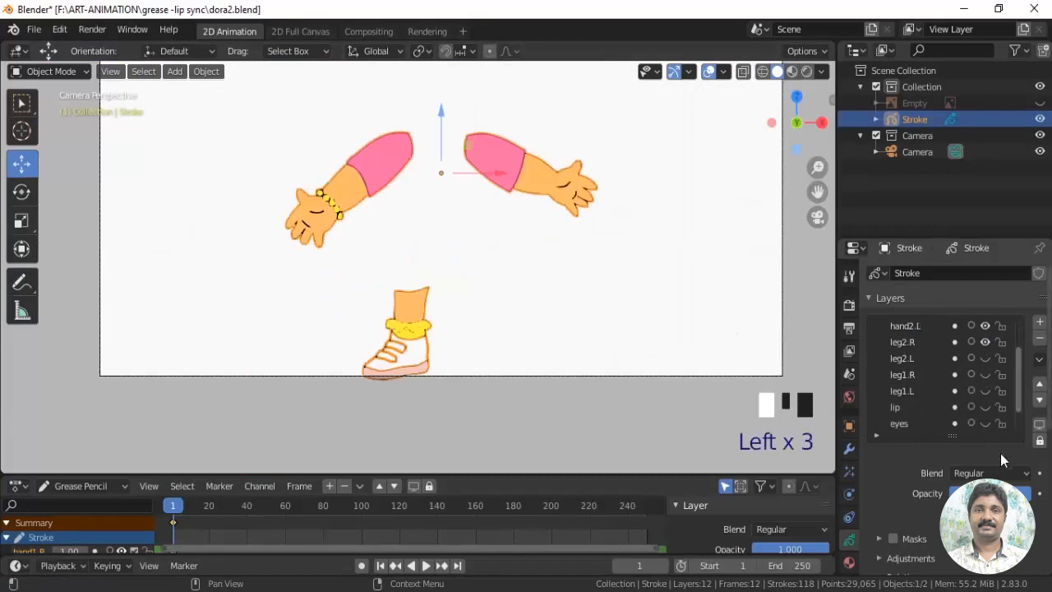
Show the remaining hidden layers, including the other leg layers, lip, eyes, head and body
click(985, 360)
click(985, 375)
click(985, 359)
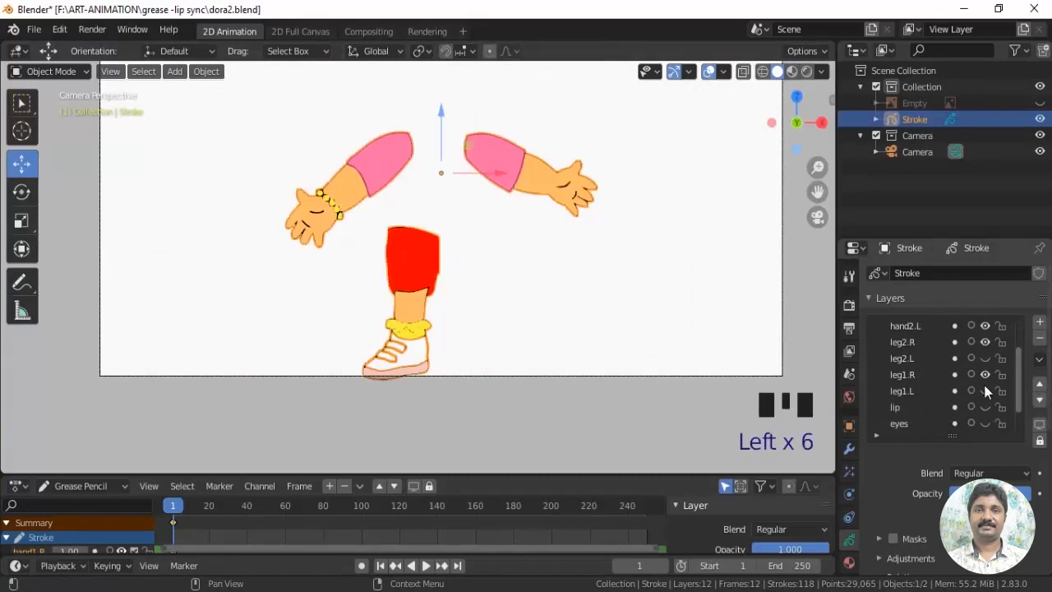
click(985, 359)
click(985, 390)
click(985, 408)
drag(1018, 401, 1019, 423)
click(986, 423)
click(989, 408)
Check the assembled legs and body against the reference image
scroll(681, 337, up, 2)
shift+middle_drag(682, 336, 590, 422)
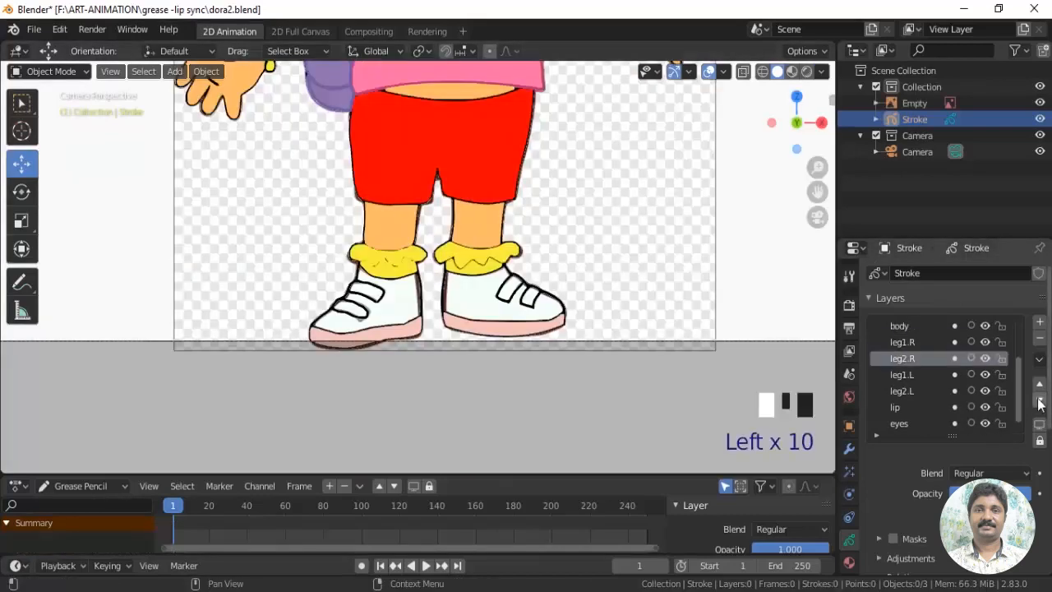
scroll(572, 243, down, 2)
shift+middle_drag(573, 235, 597, 369)
scroll(571, 353, down, 2)
scroll(553, 288, up, 2)
Move the body layer to the top of the layer list, above hand1.R, so the backpack straps cover the sleeves
drag(1017, 393, 1022, 352)
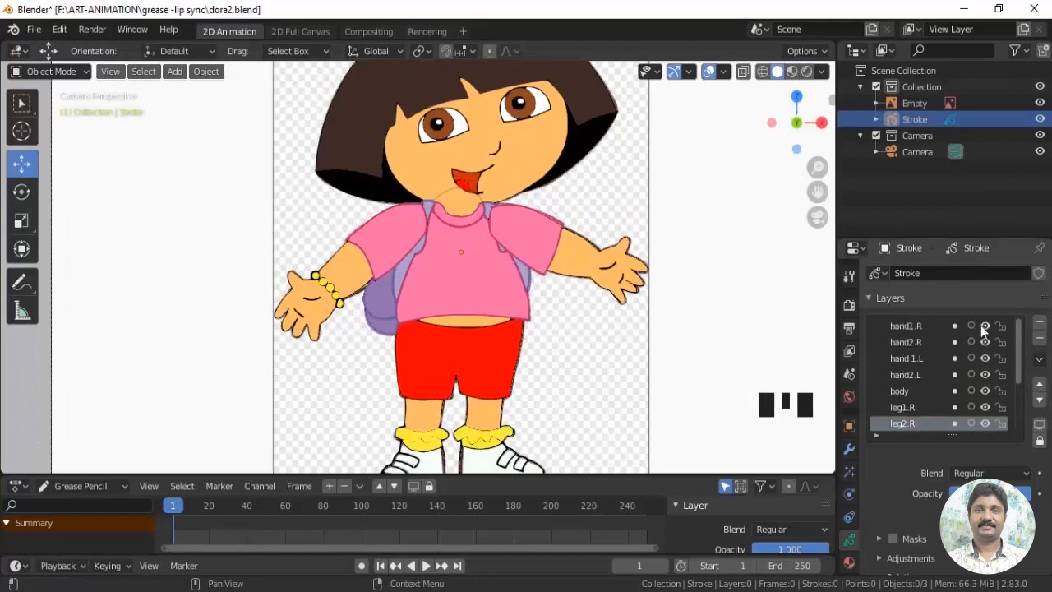
click(915, 326)
shift+click(915, 343)
click(931, 329)
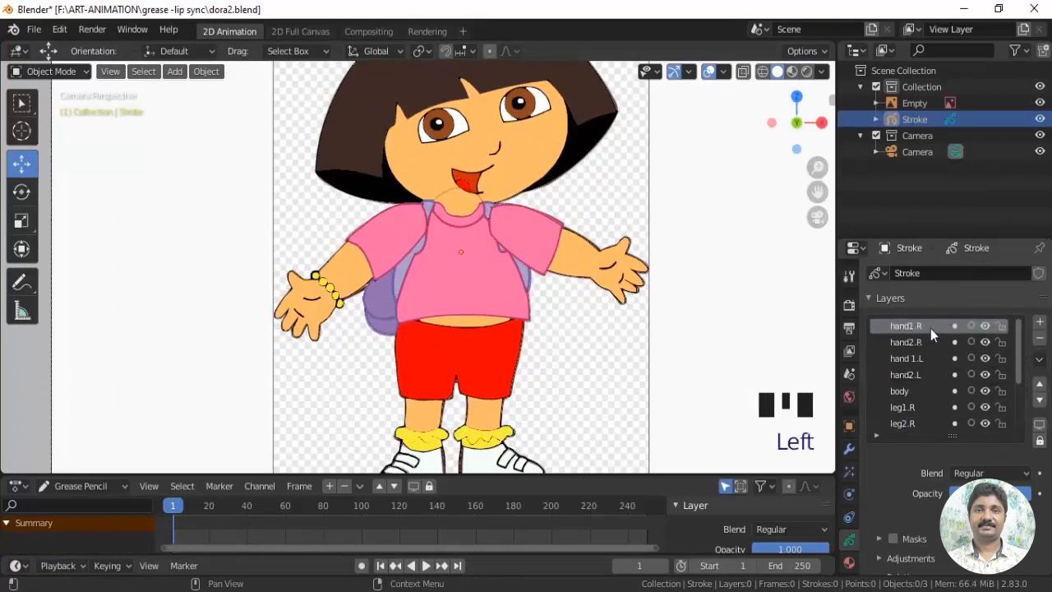
click(953, 391)
click(1040, 385)
click(1040, 386)
click(1040, 386)
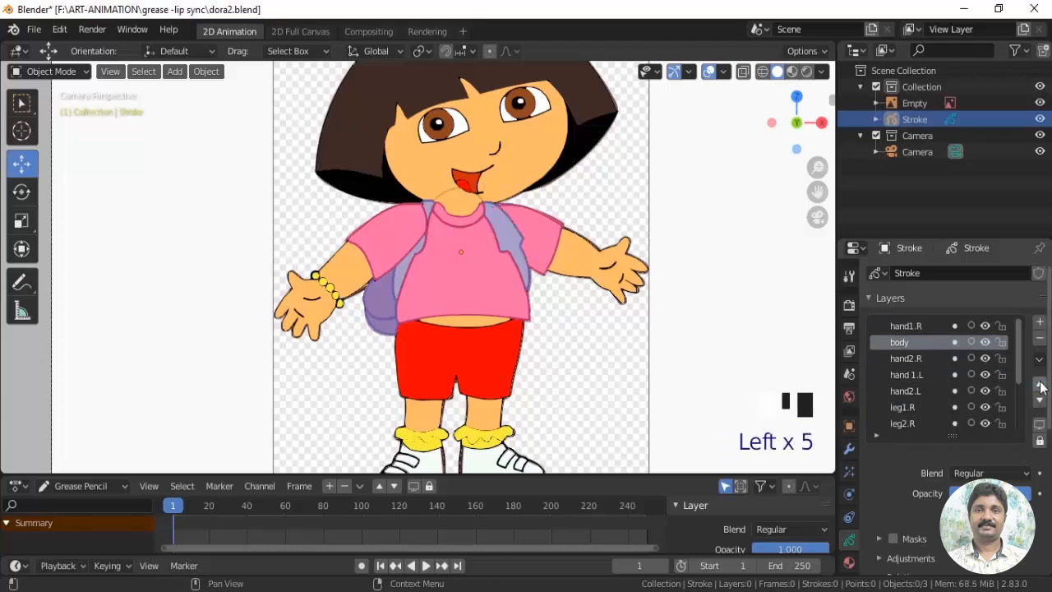
click(1040, 385)
click(1040, 386)
click(1040, 386)
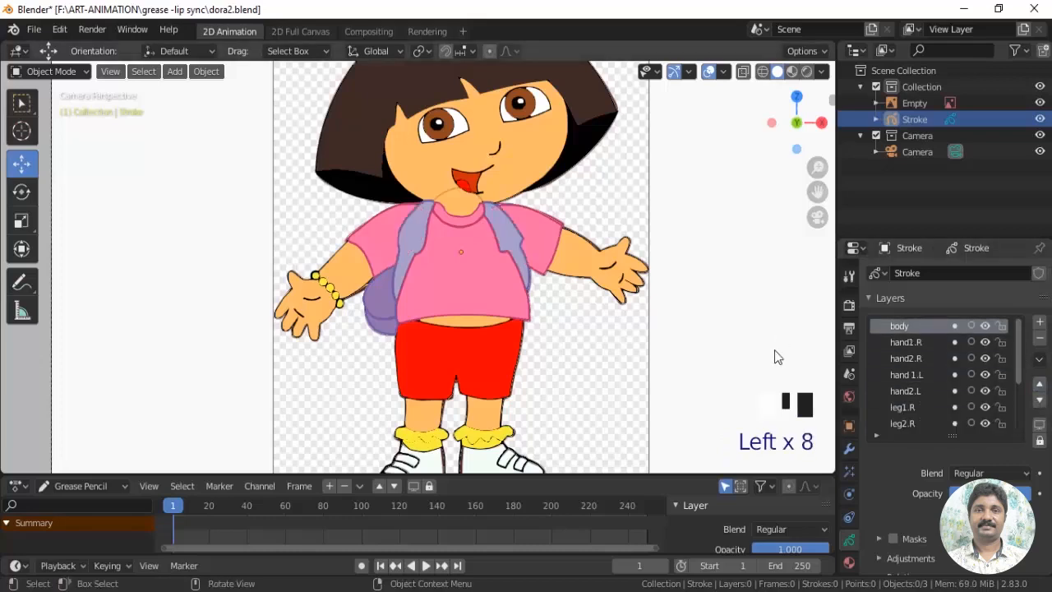
Move the head layer up the layer list to sit above the body layer
scroll(929, 411, down, 8)
click(902, 423)
click(1039, 385)
click(1040, 386)
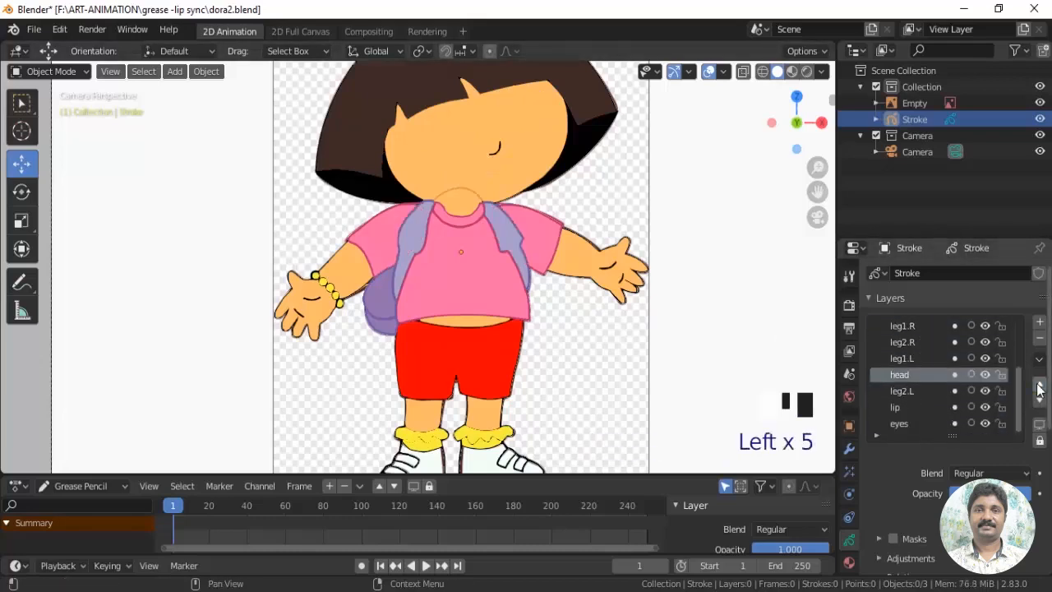
click(1040, 385)
click(1039, 386)
click(1039, 385)
click(1039, 386)
click(1039, 385)
Move the lip layer up the layer list to sit above the head layer
drag(1019, 366, 1019, 432)
click(897, 412)
click(1040, 385)
click(1040, 386)
click(1040, 386)
click(1040, 386)
click(1040, 386)
click(1040, 385)
click(1040, 387)
click(1040, 386)
click(1040, 386)
Move the eyes layer to the top of the layer list, above lip
drag(1019, 372, 1020, 432)
click(912, 425)
click(1037, 385)
click(1037, 385)
click(1039, 385)
click(1039, 385)
click(1040, 385)
click(1040, 384)
click(1039, 385)
click(1039, 385)
click(1039, 384)
Hide the Empty reference image and review the complete character from head to feet
click(1040, 103)
scroll(606, 348, down, 3)
shift+middle_drag(605, 347, 581, 347)
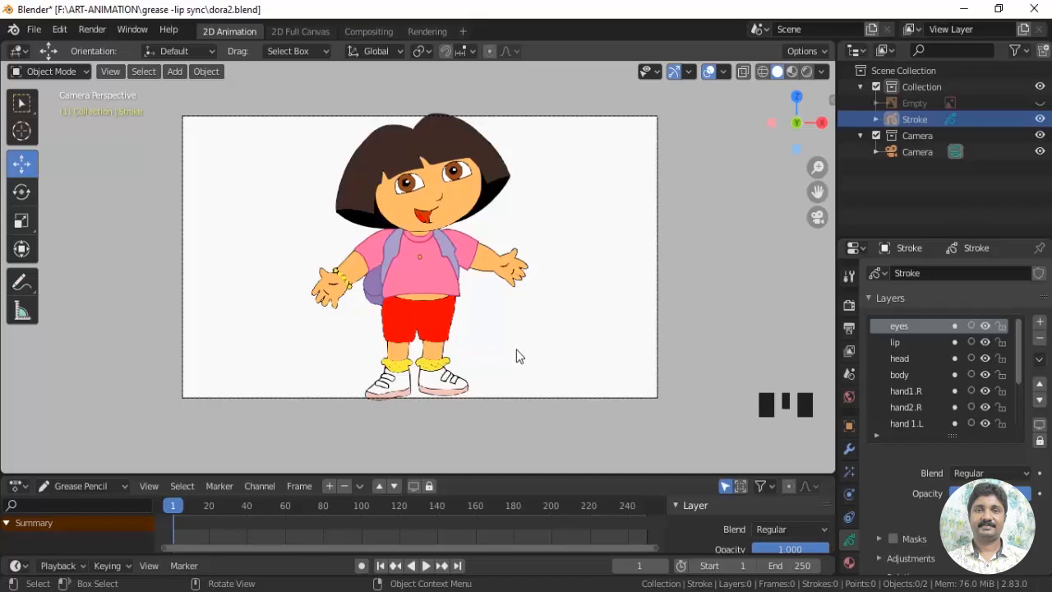
scroll(446, 402, up, 4)
shift+middle_drag(446, 402, 493, 301)
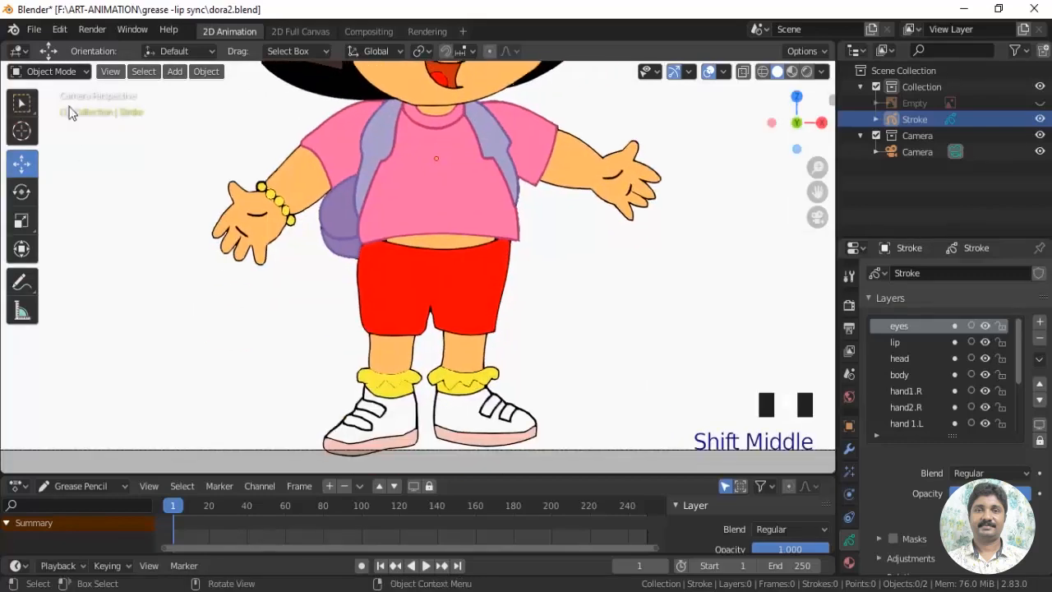
Try a short Pencil stroke beside the legs in Draw mode with the yellow Material.010, and undo it
click(40, 72)
click(36, 150)
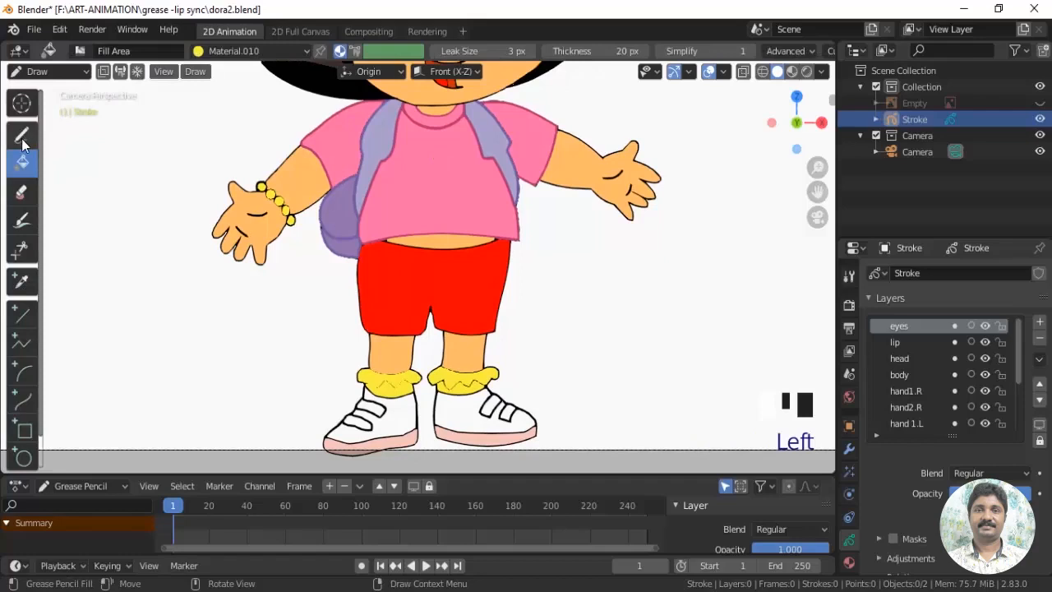
click(22, 139)
scroll(192, 299, up, 2)
drag(189, 319, 271, 325)
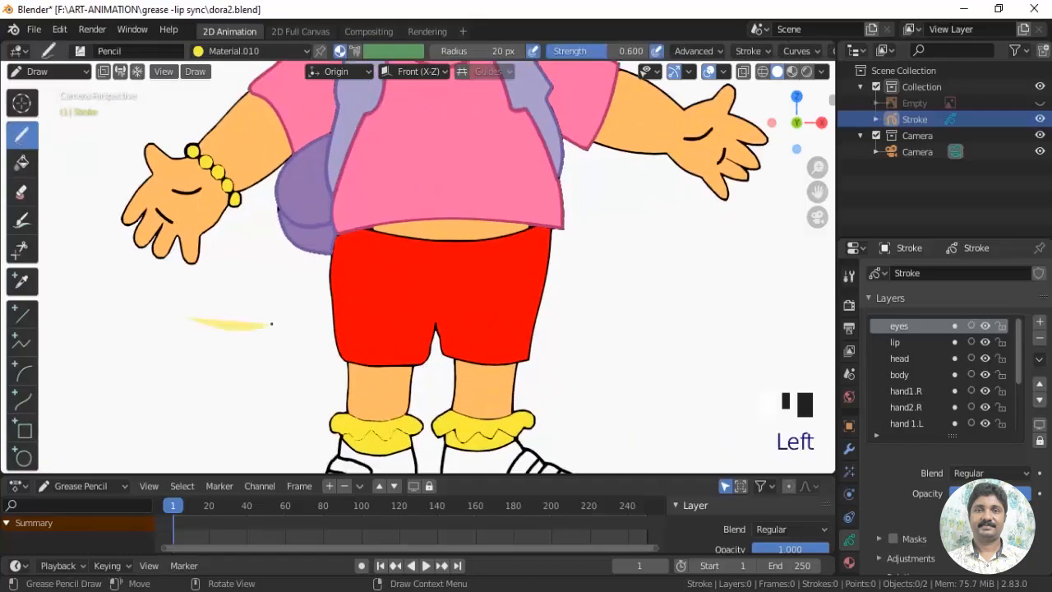
key(ctrl+z)
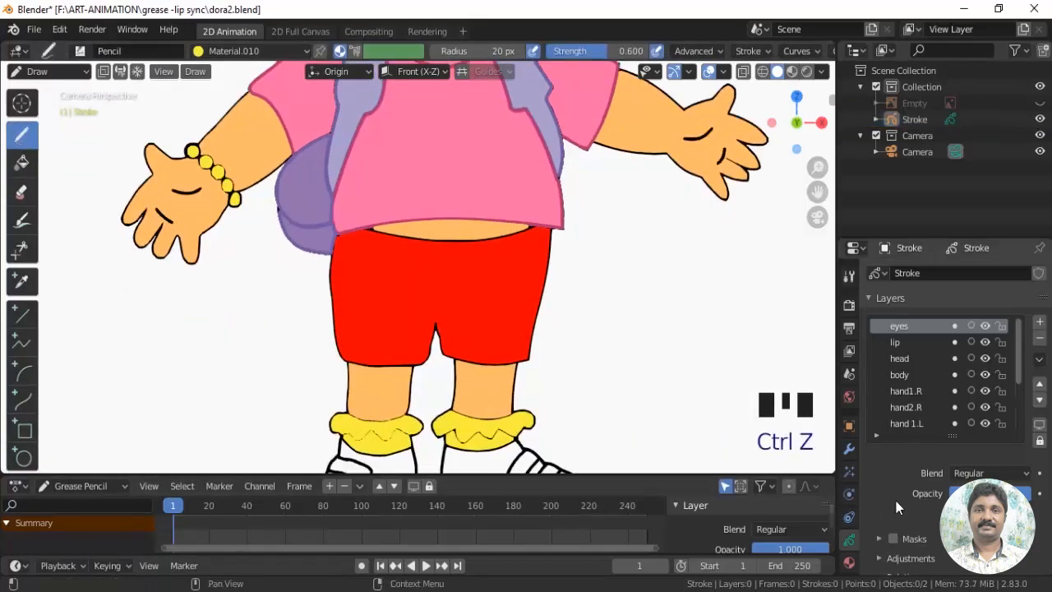
Draw a short curved test stroke beside the red shorts with the Solid Stroke material and darken it with the Strength brush in Sculpt Mode
click(849, 562)
scroll(940, 377, up, 13)
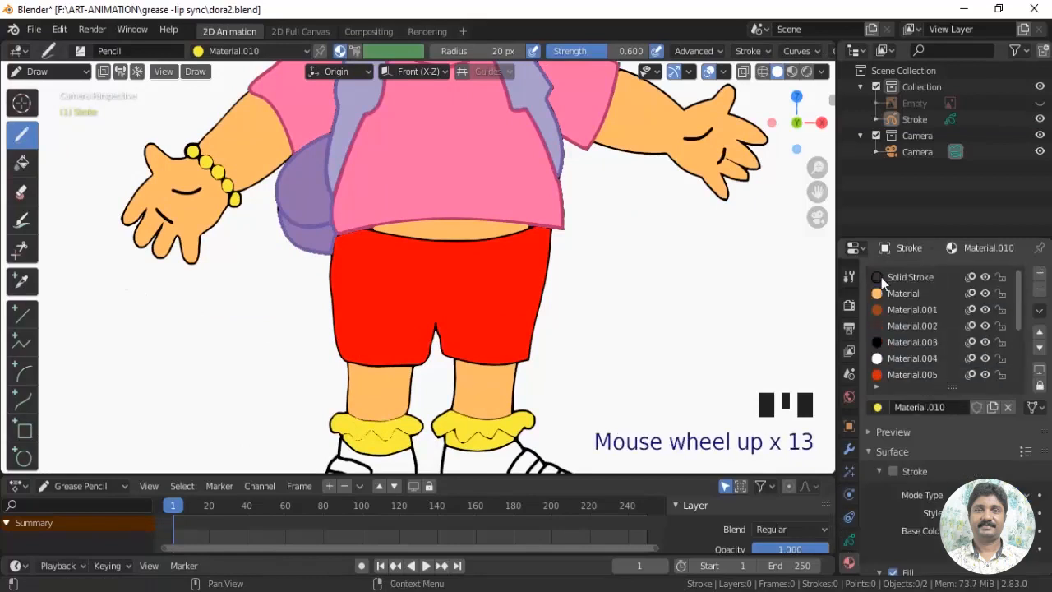
click(882, 277)
drag(186, 310, 264, 328)
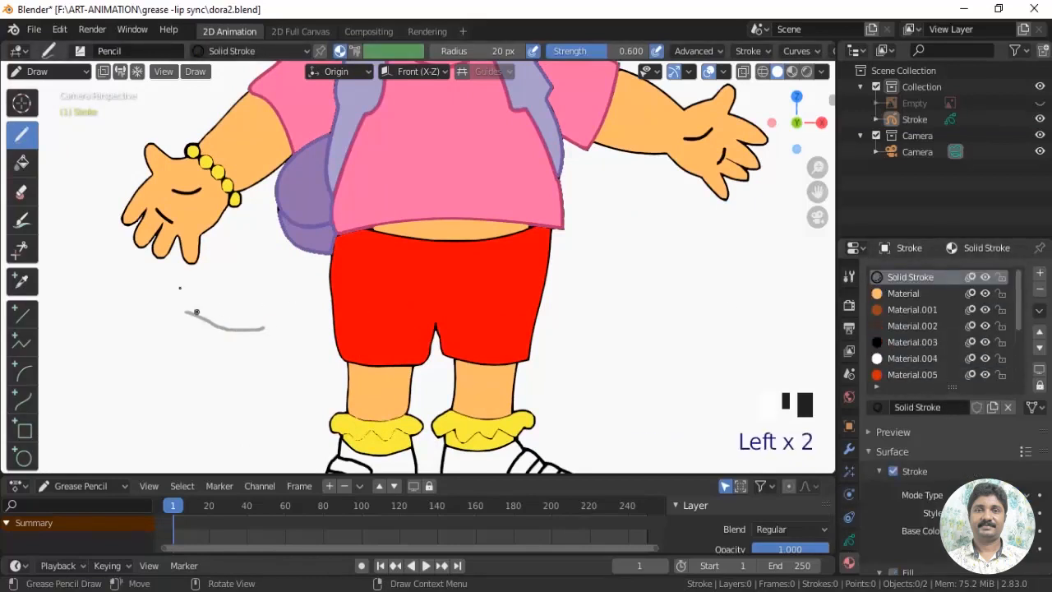
mouse_move(38, 69)
mouse_down()
mouse_move(44, 134)
mouse_move(49, 125)
mouse_up()
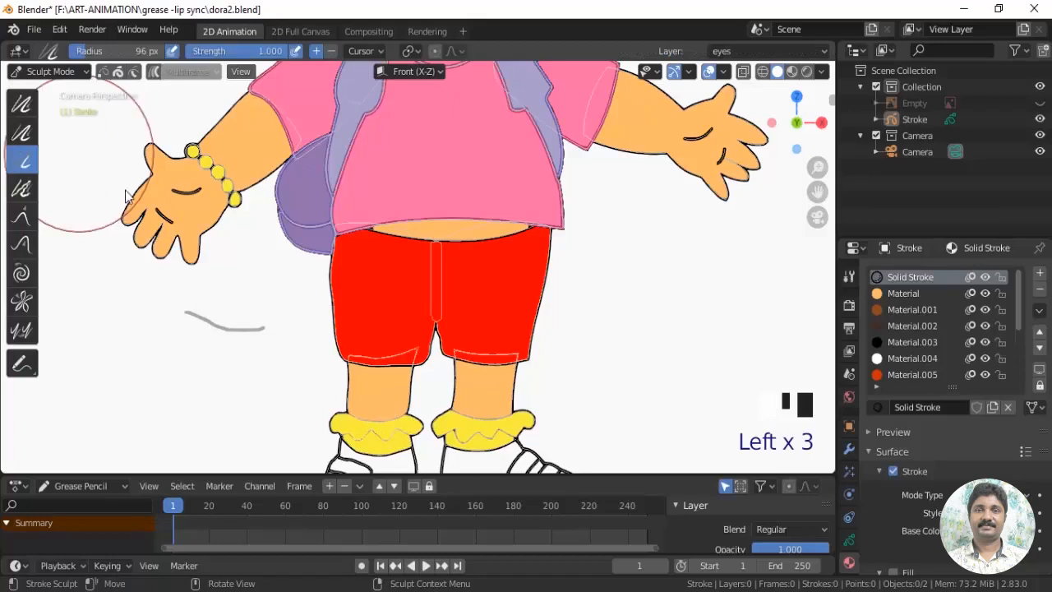
mouse_move(179, 324)
mouse_down()
mouse_move(266, 349)
mouse_move(243, 317)
mouse_up()
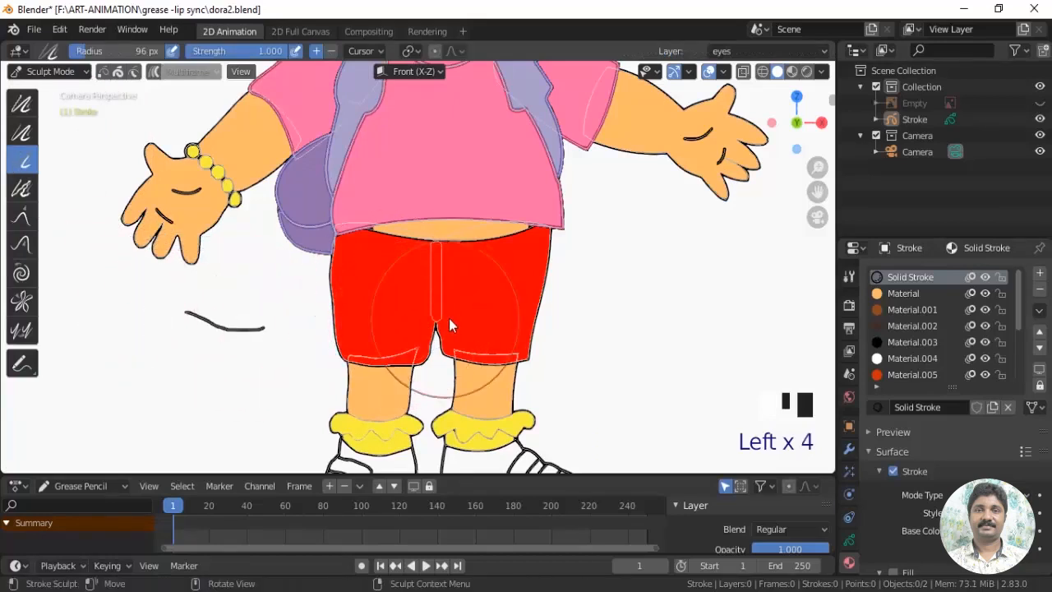
Delete the black test stroke beside the legs in Edit Mode
scroll(242, 313, down, 1)
click(22, 74)
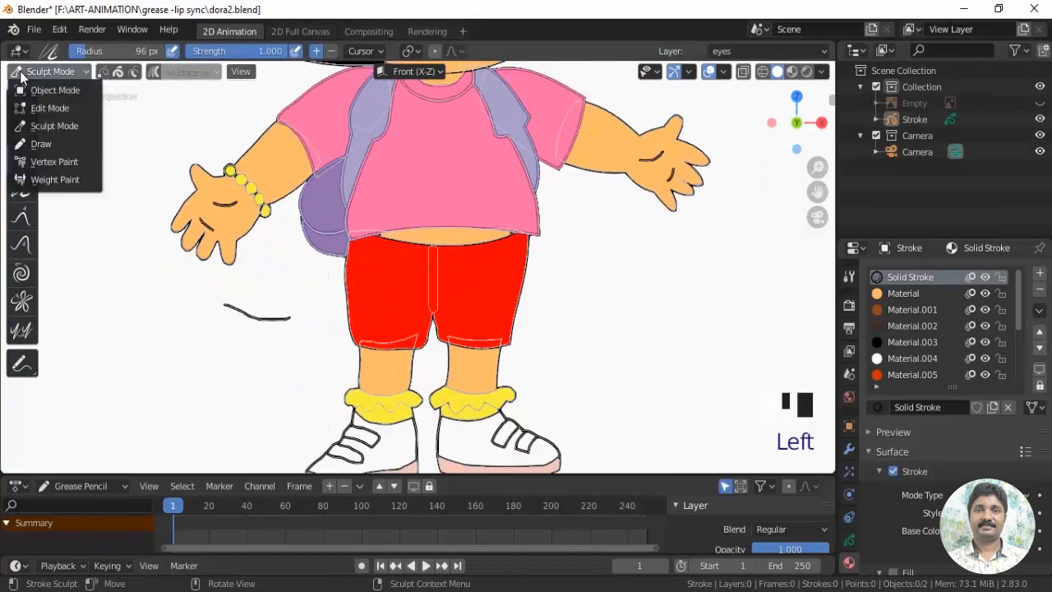
click(49, 108)
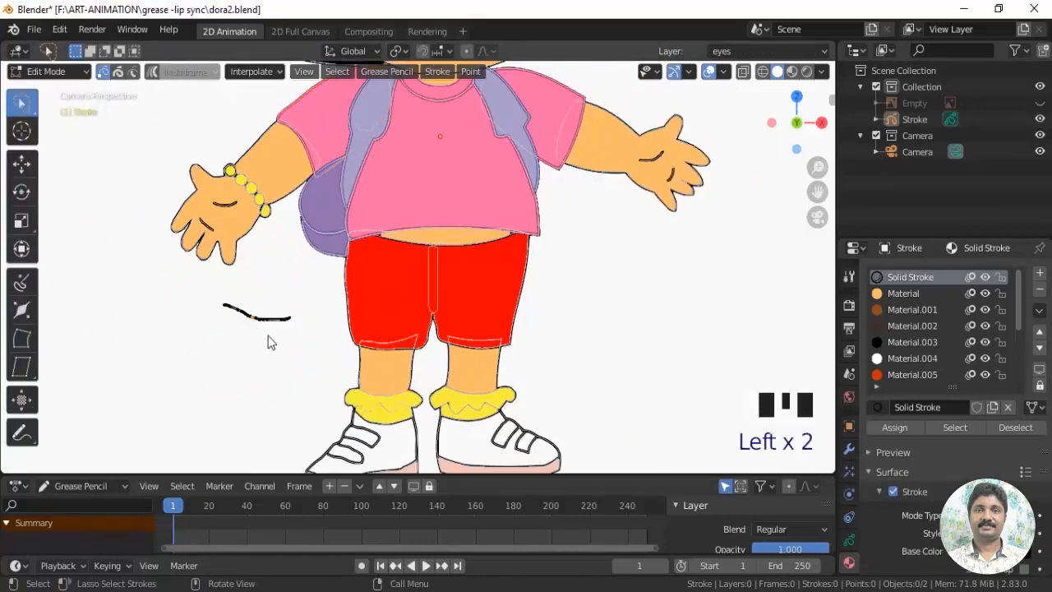
scroll(552, 336, down, 3)
shift+middle_drag(551, 336, 537, 365)
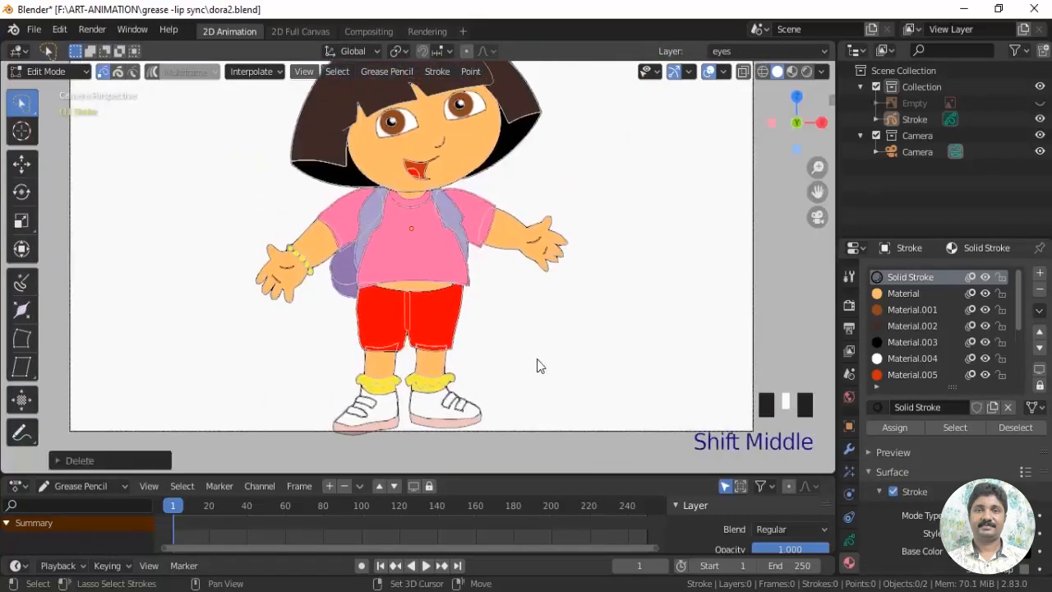
click(617, 345)
scroll(617, 345, down, 3)
shift+middle_drag(617, 345, 562, 359)
scroll(562, 359, up, 1)
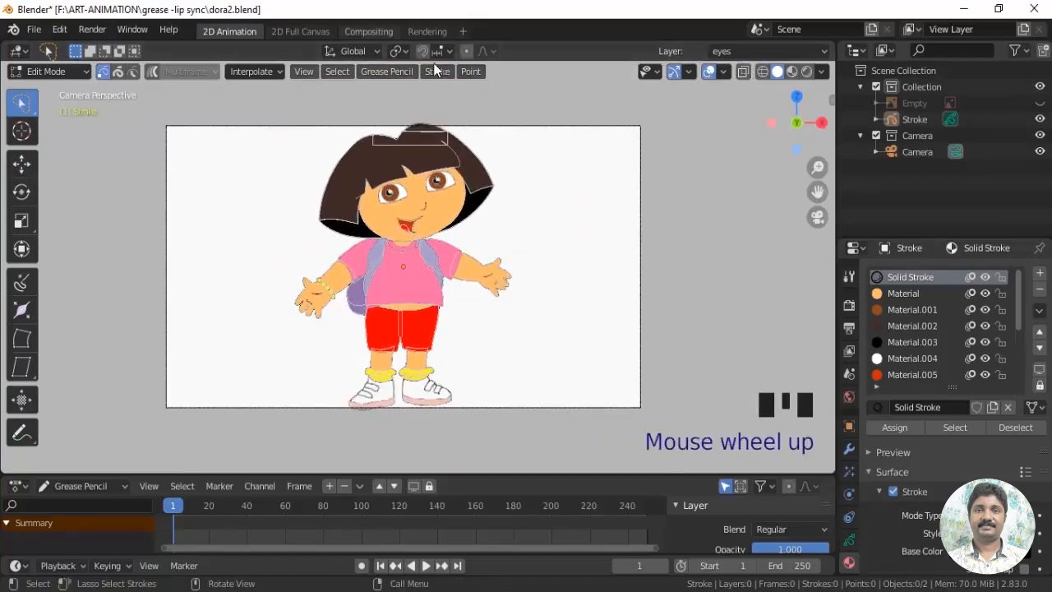
click(1021, 290)
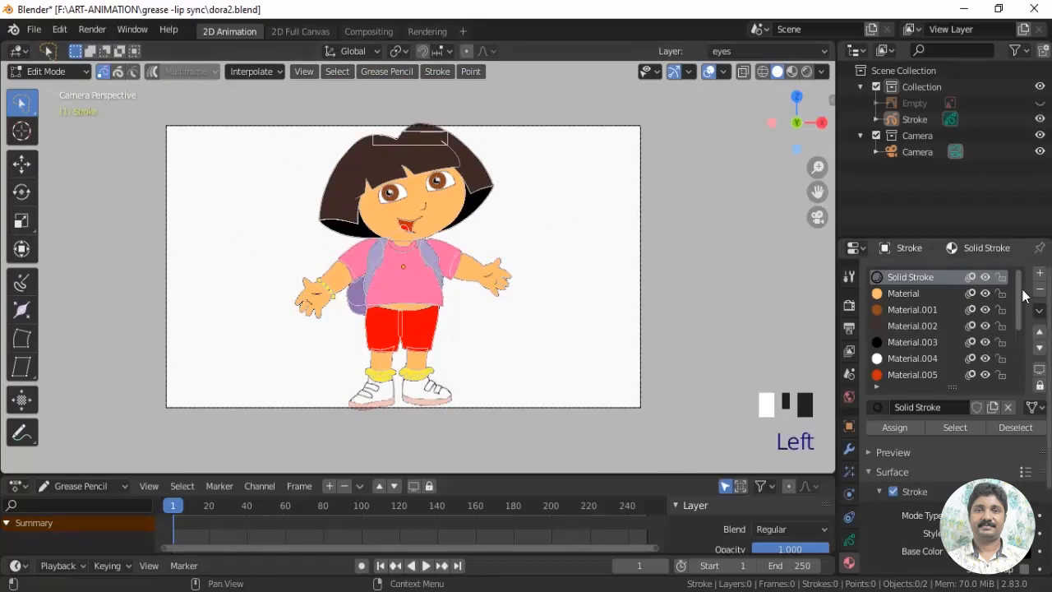